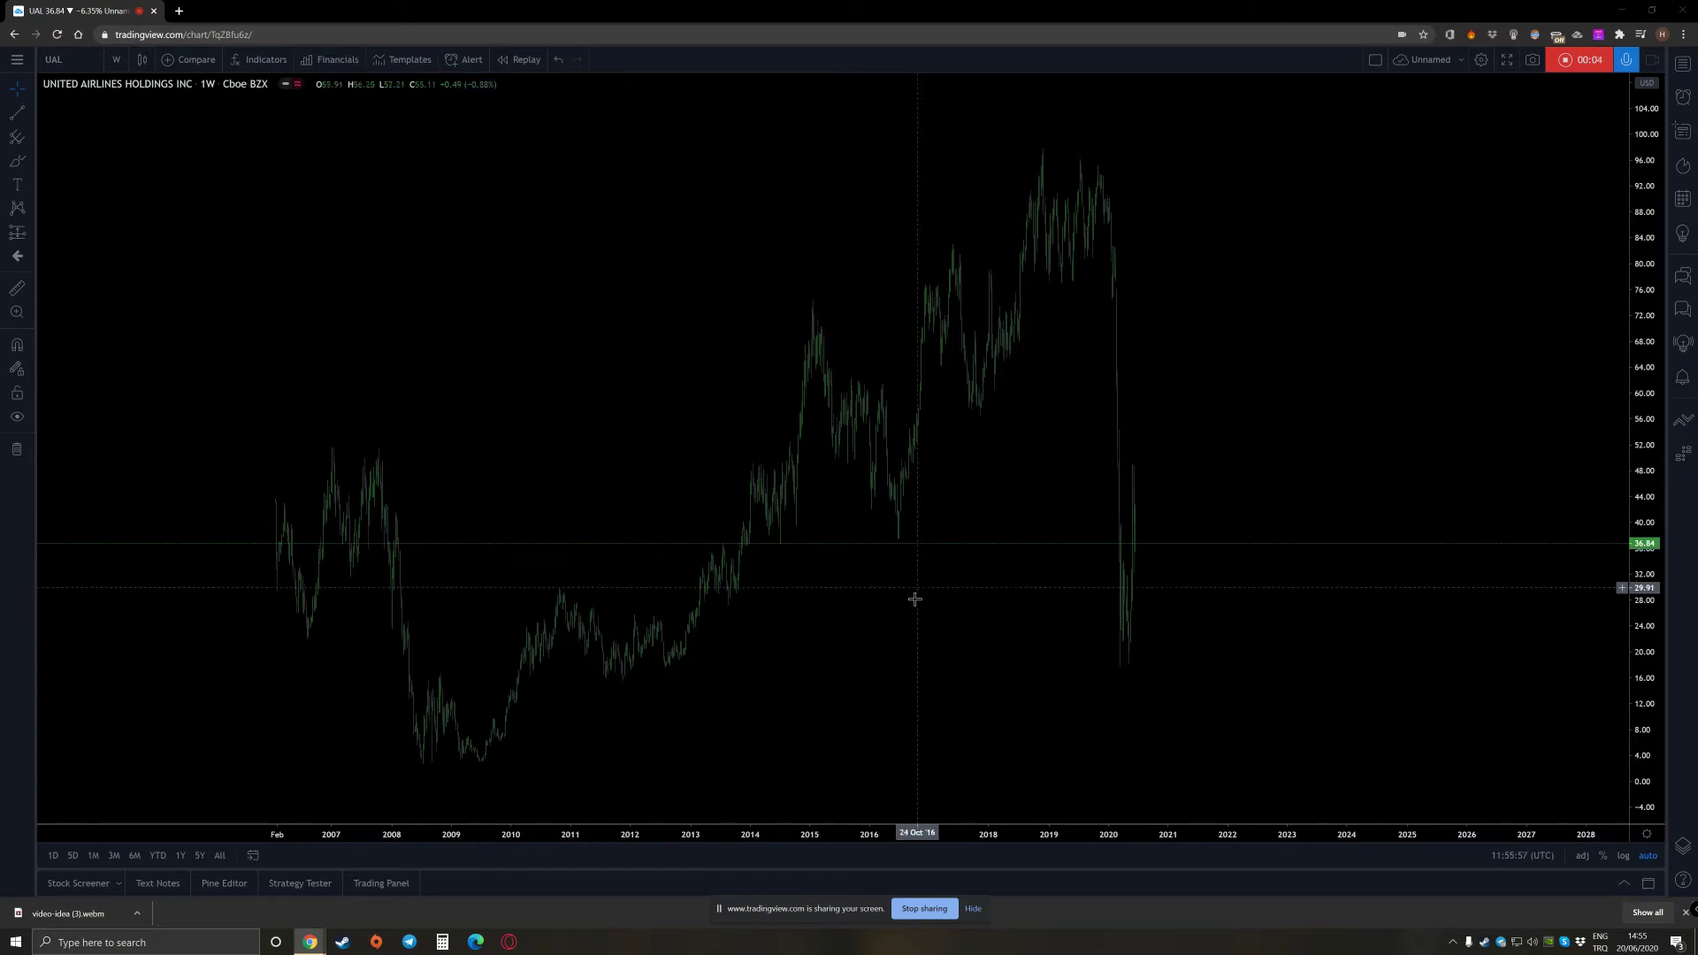
Draw two converging trend lines on the 2006–2008 price range, one rising along the lows and one falling along the highs
scroll(769, 716, up, 3)
drag(540, 752, 973, 637)
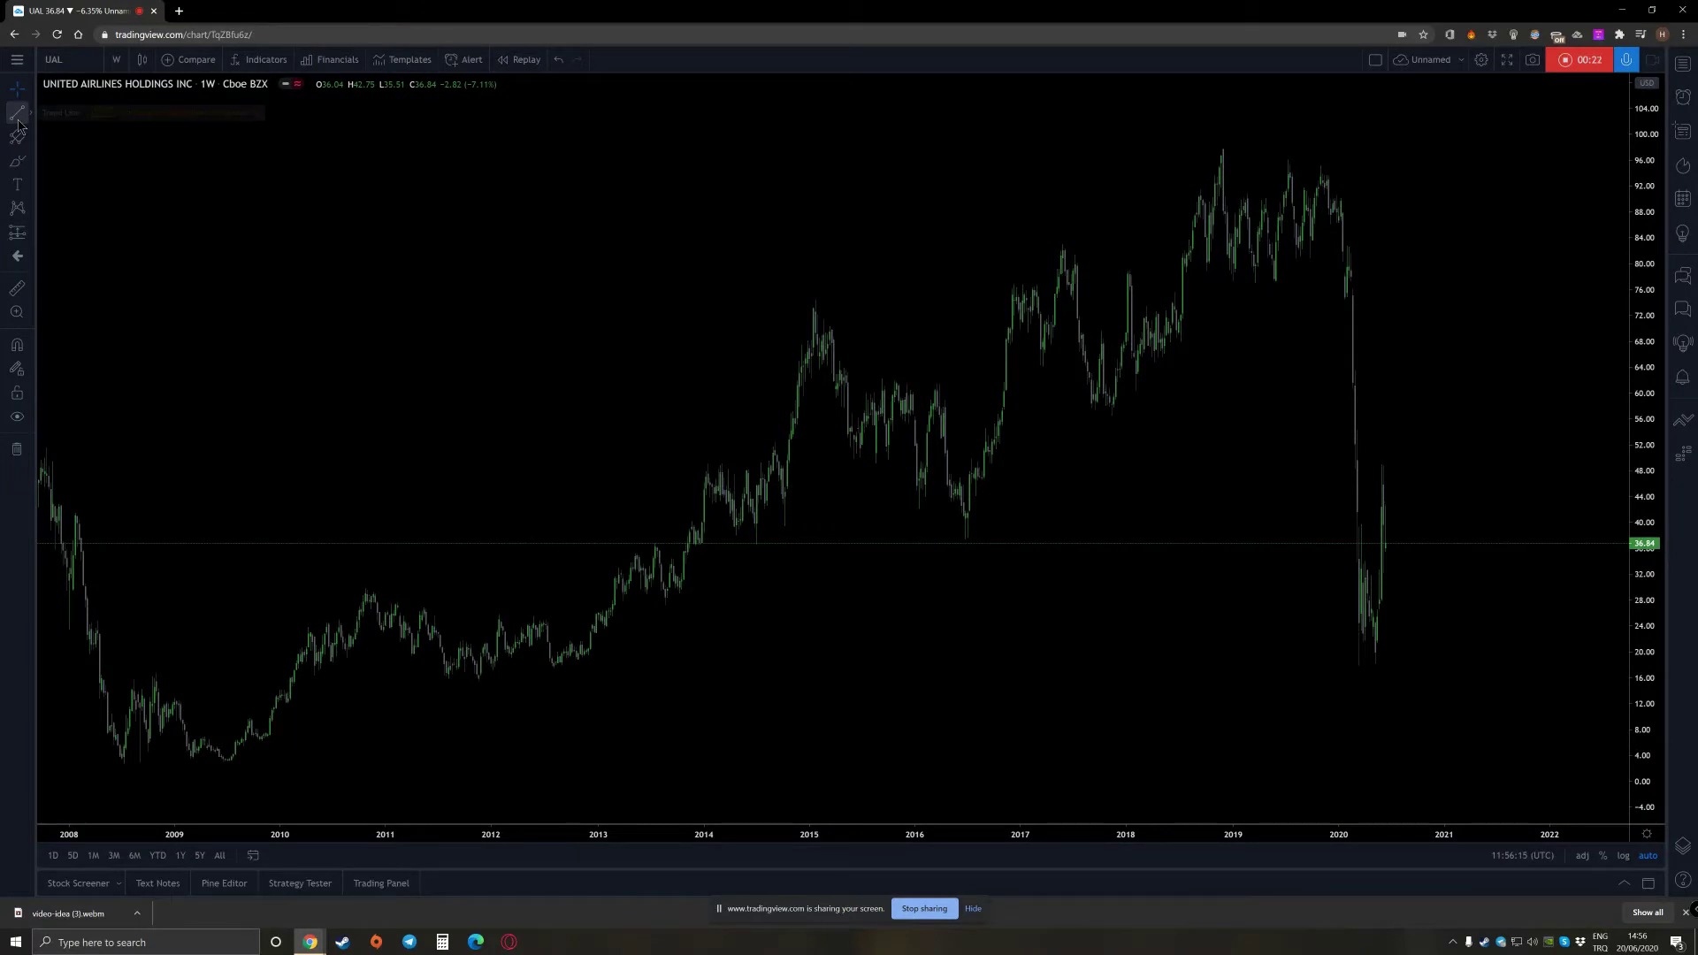
drag(188, 359, 719, 352)
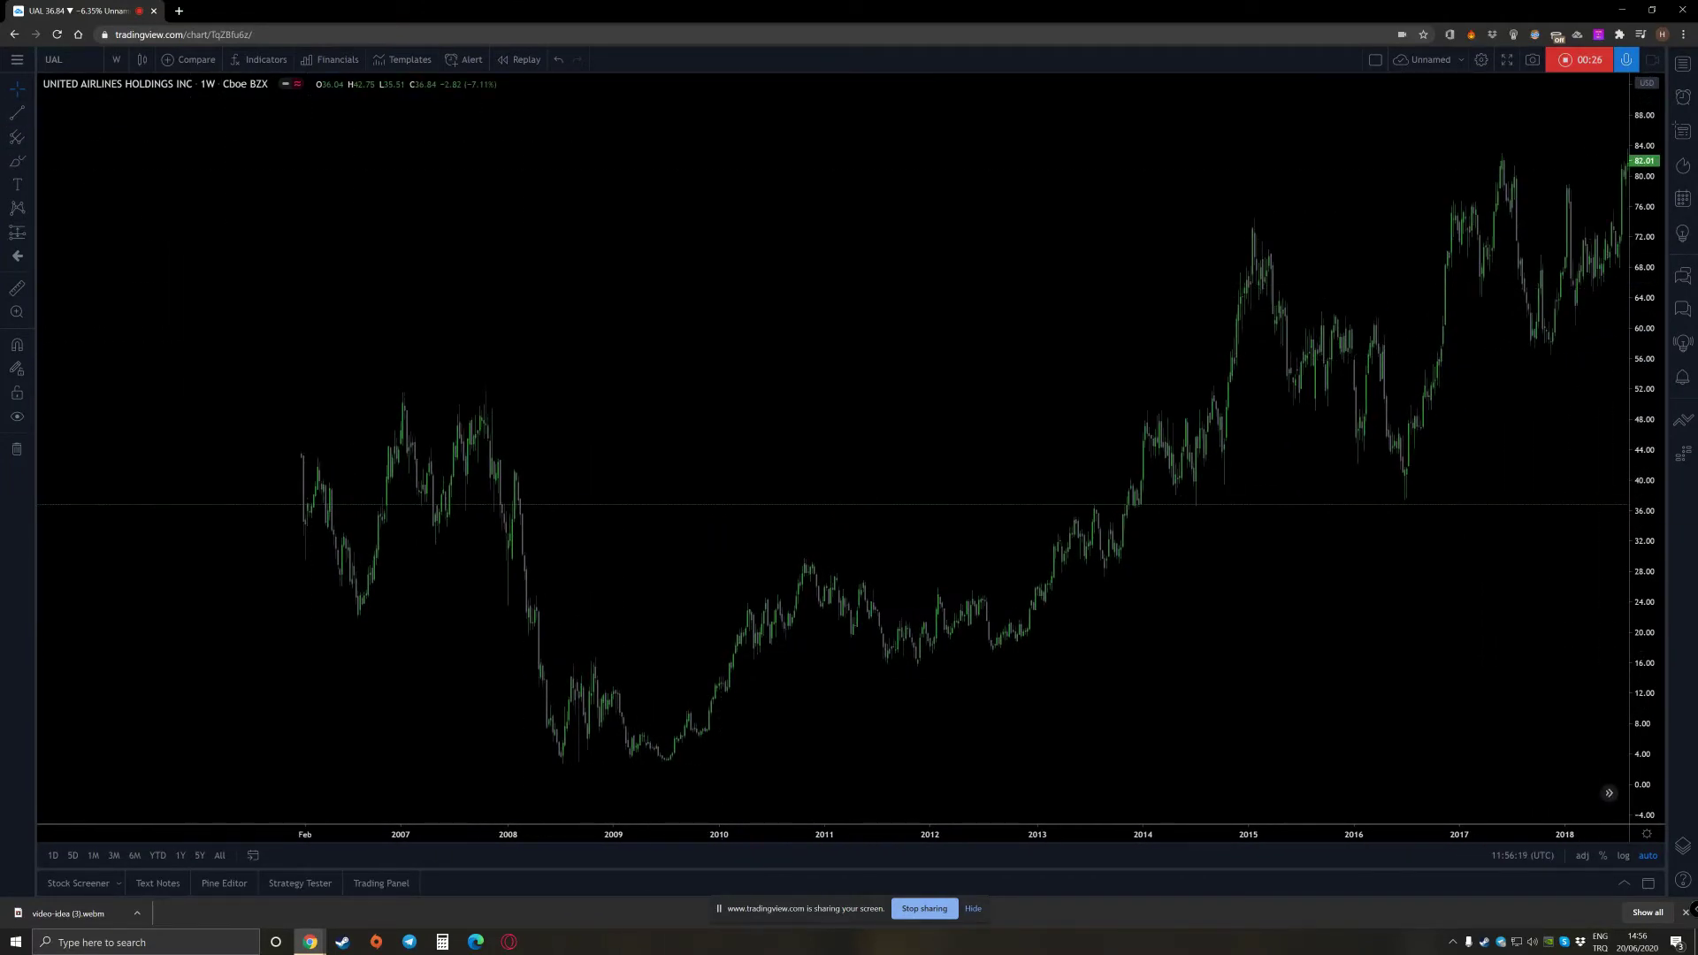
click(366, 609)
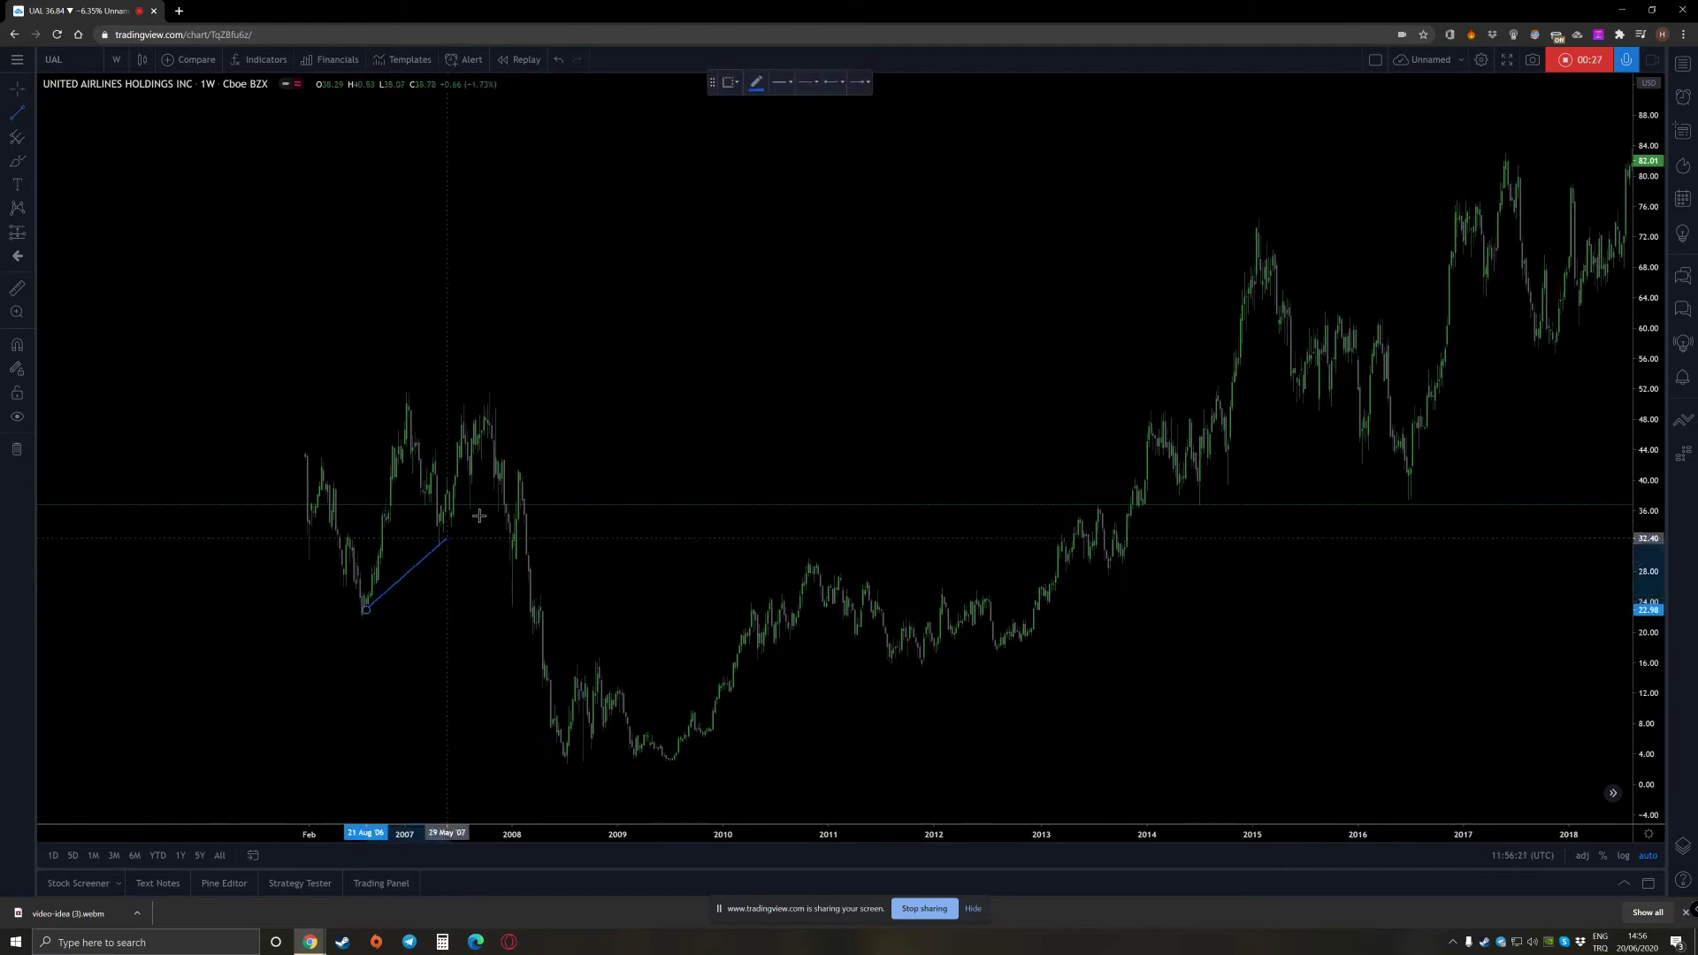
click(539, 453)
click(17, 112)
click(379, 393)
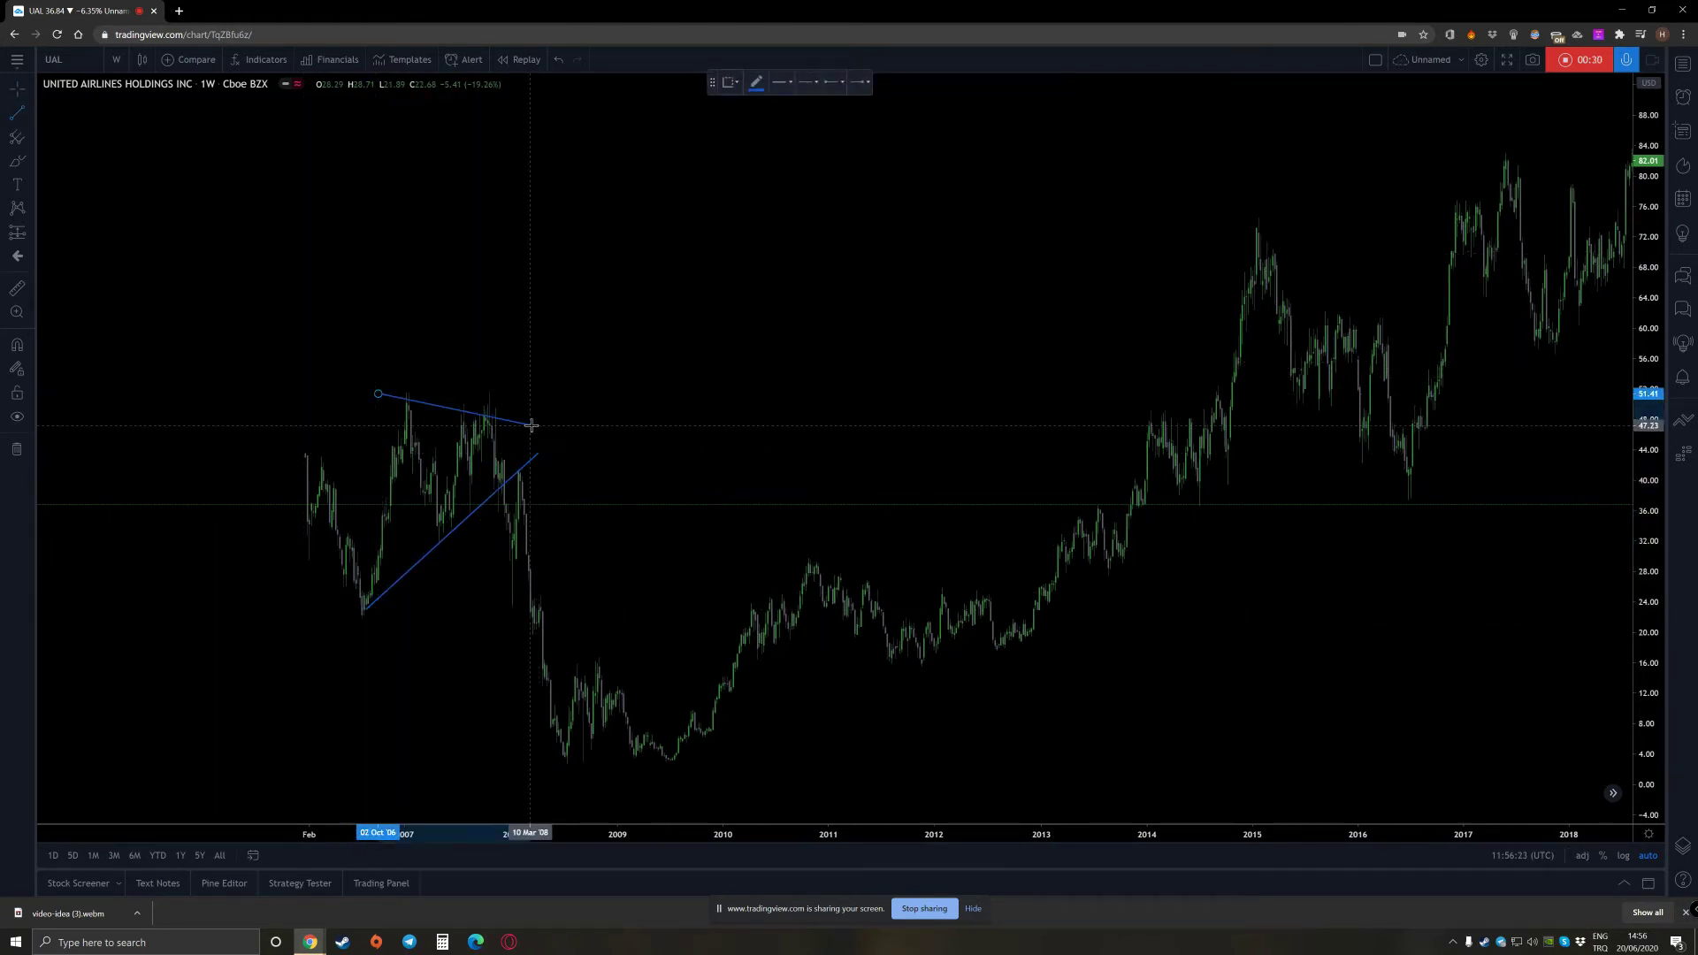
click(529, 423)
Add an orange text label "a" in size 28 above the late-2010 peak
drag(529, 422, 436, 519)
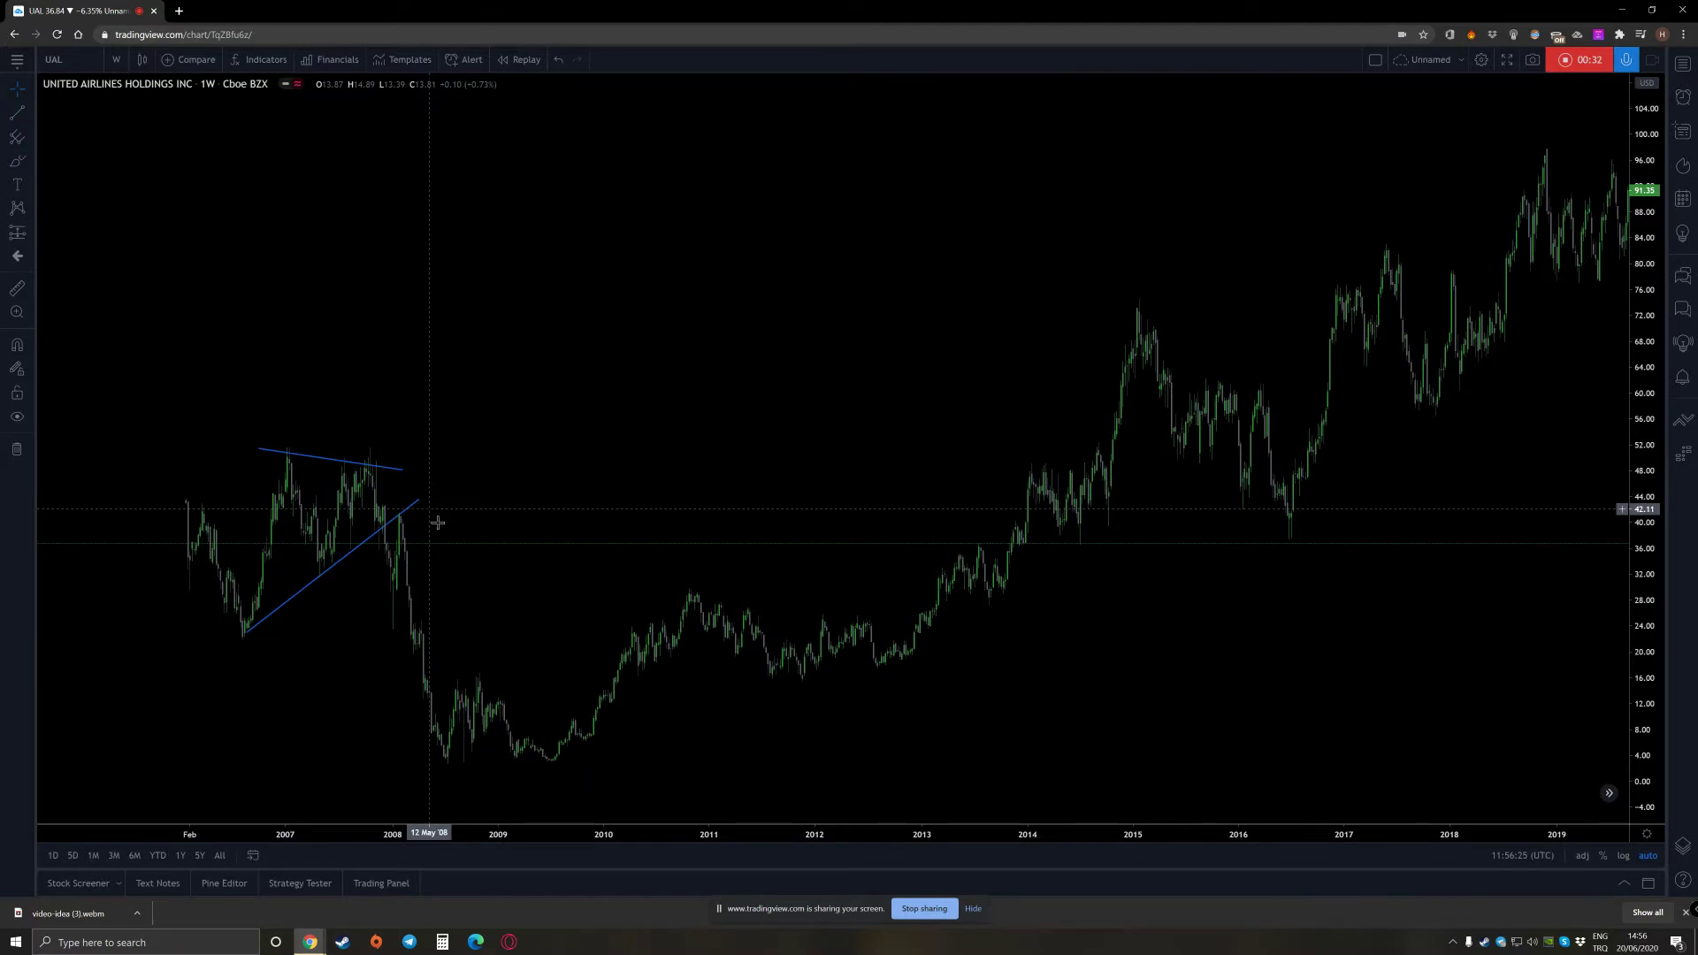
drag(973, 769, 814, 745)
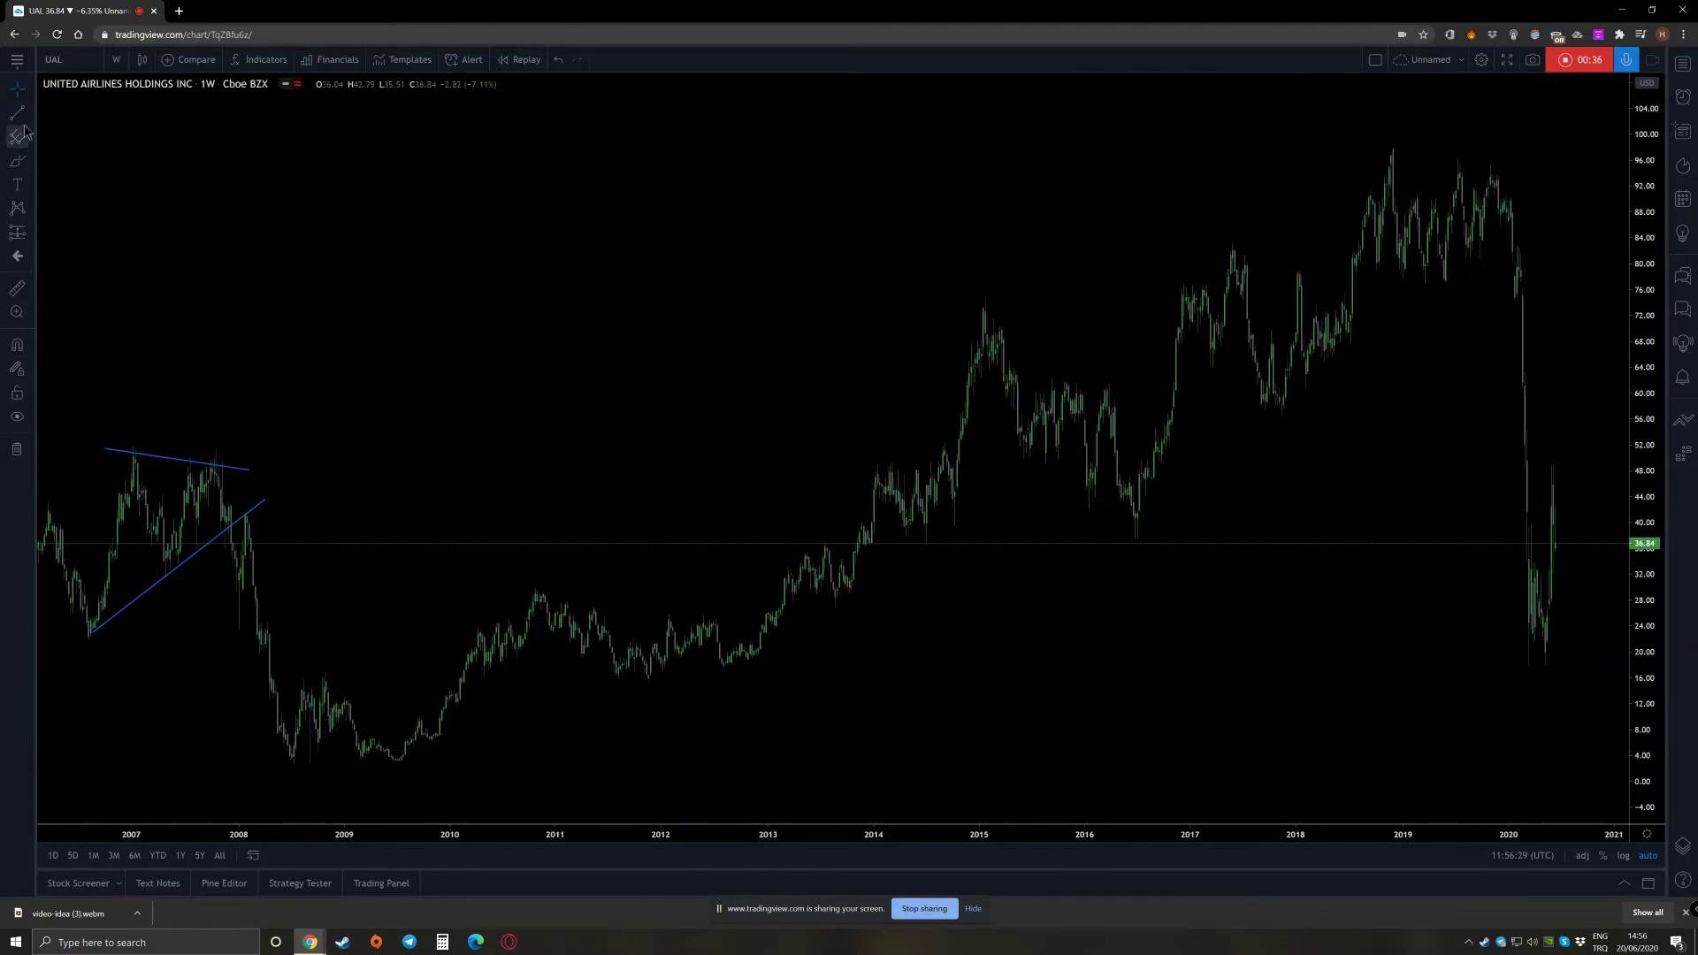
click(17, 184)
click(535, 576)
click(748, 363)
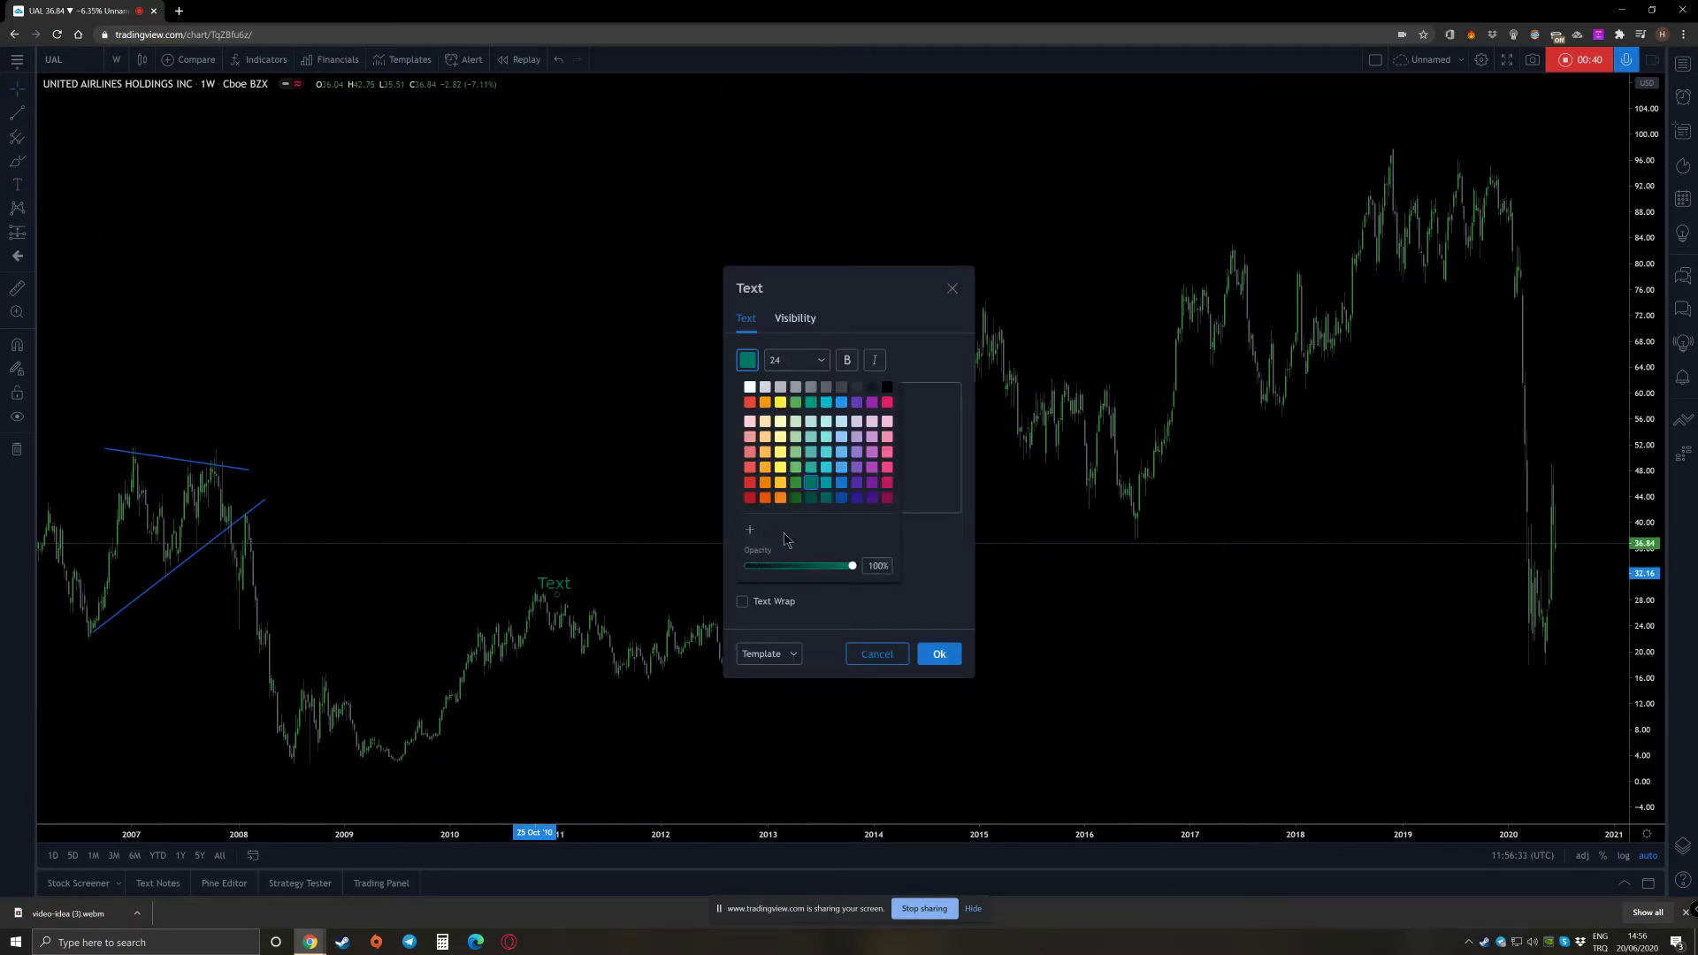
click(780, 497)
click(824, 359)
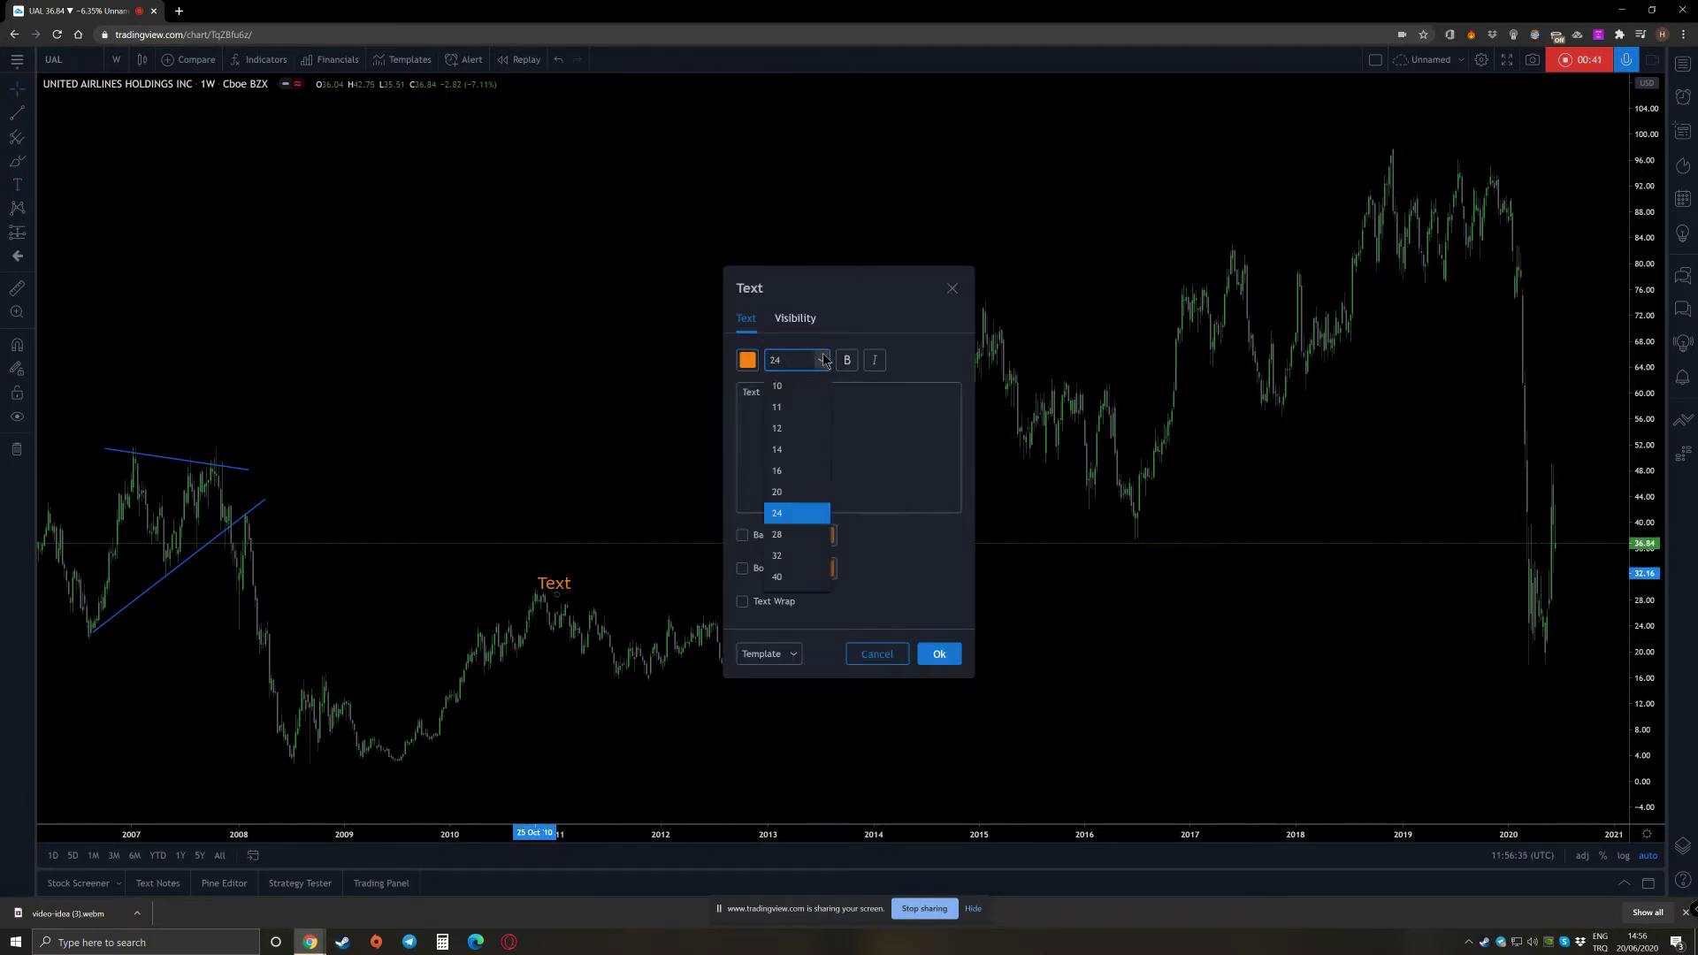
click(778, 534)
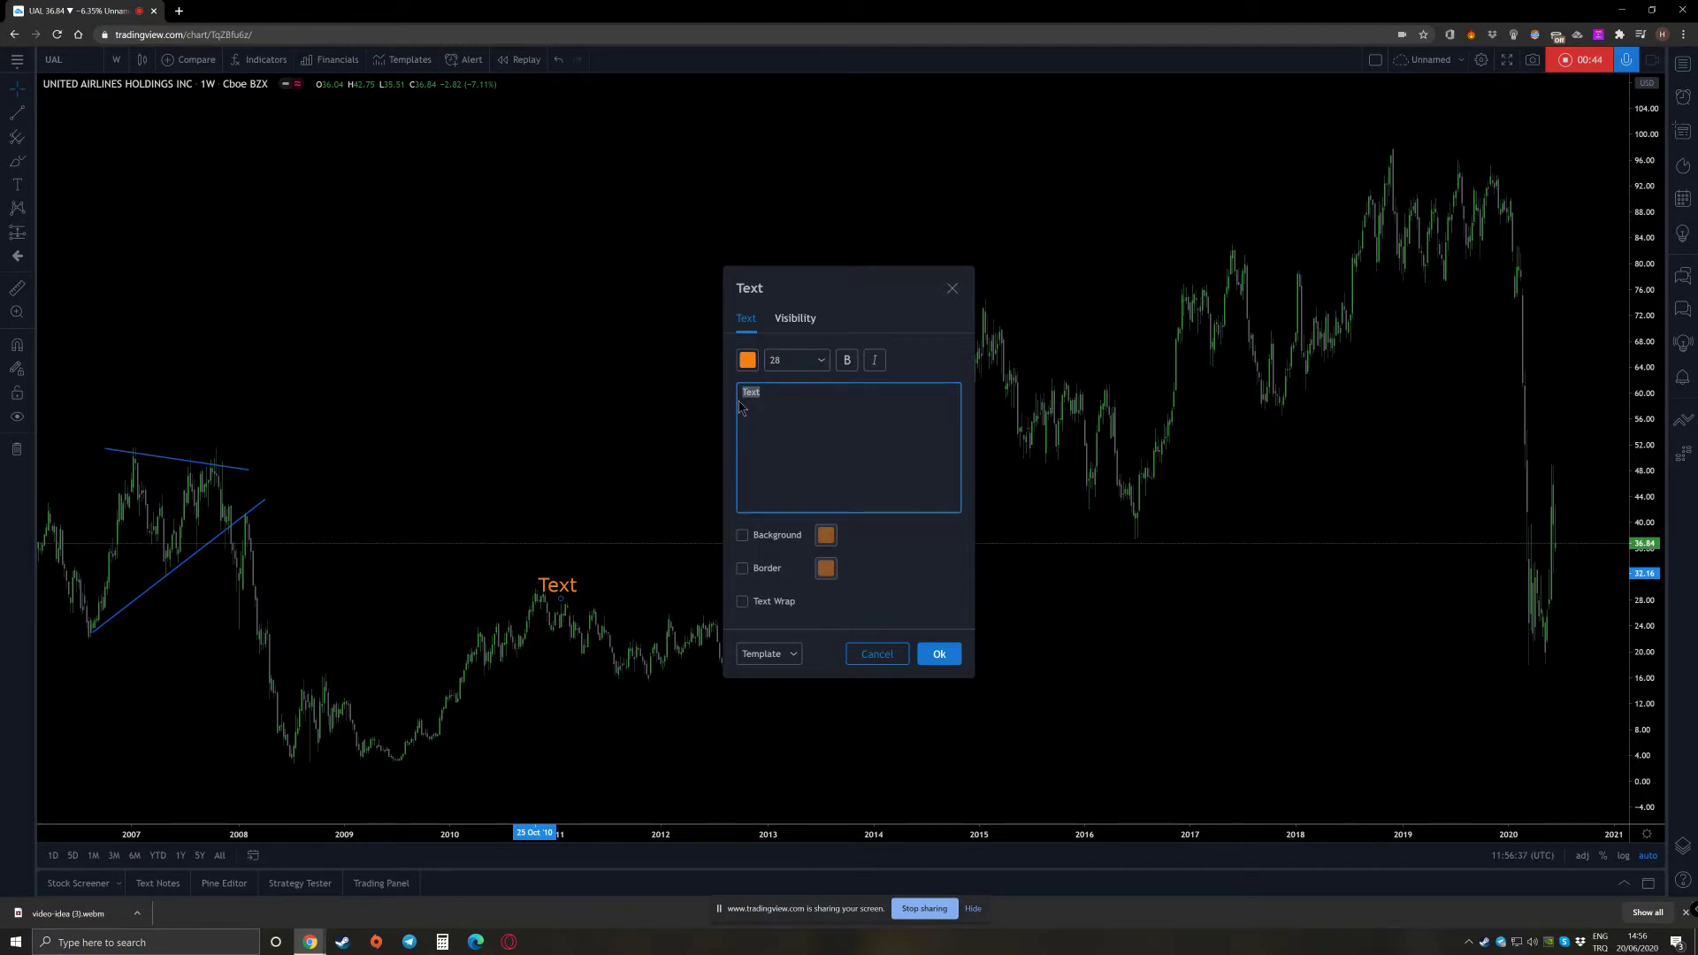
click(936, 654)
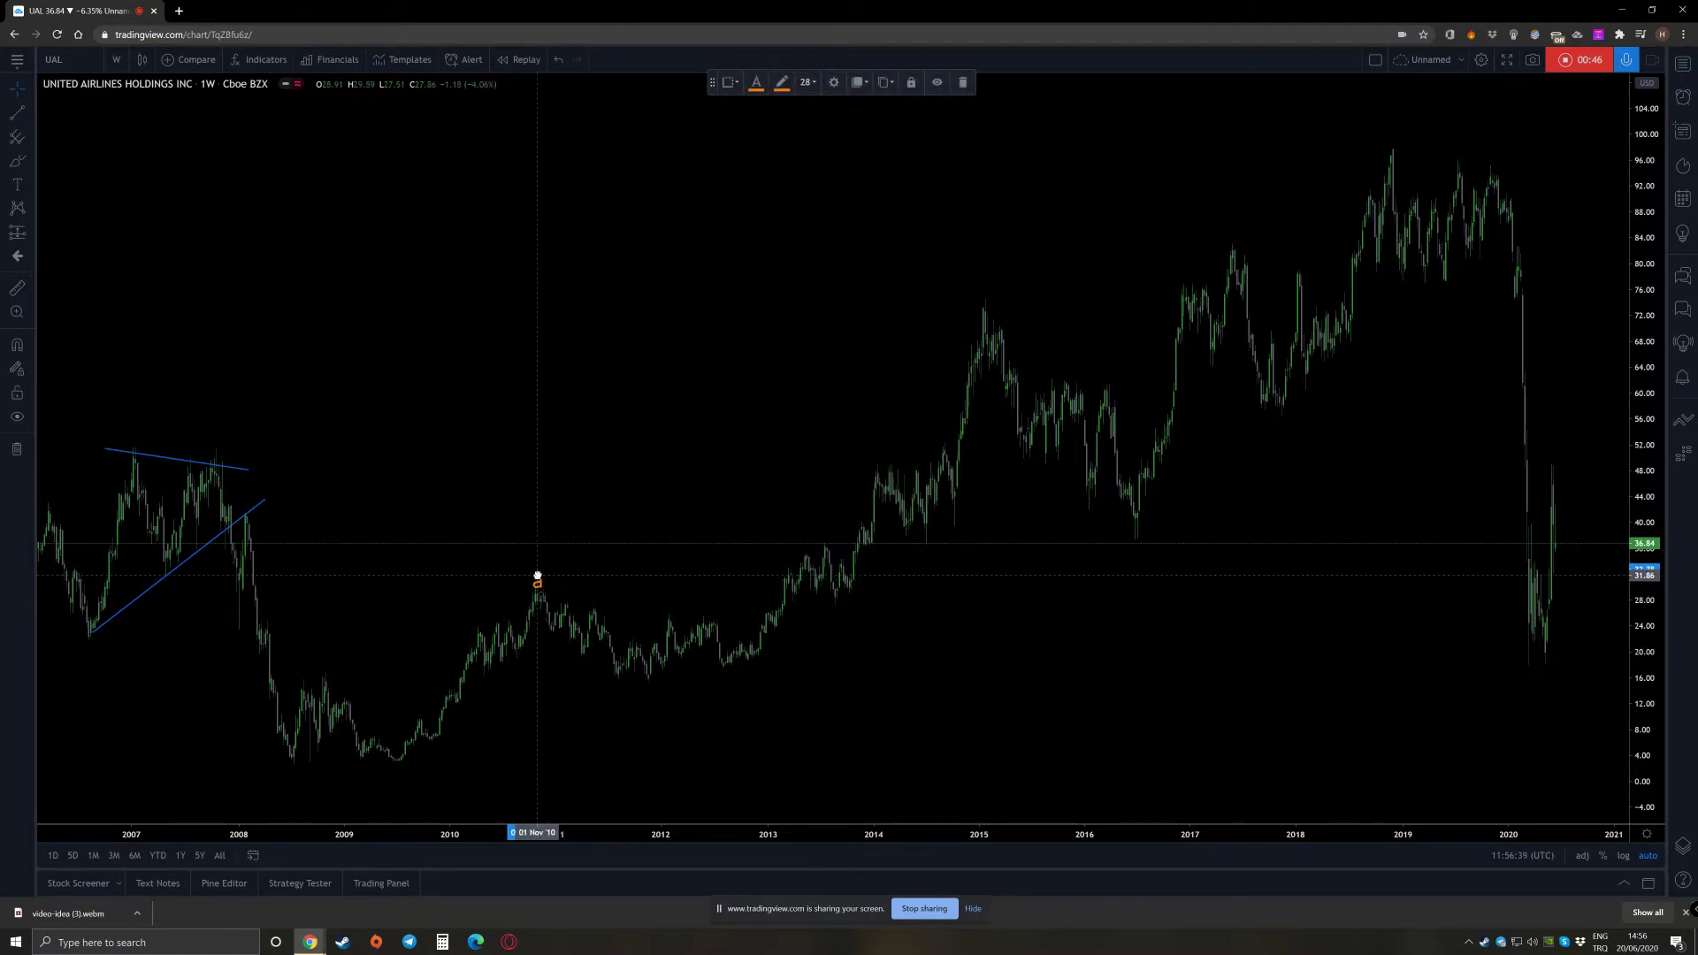
Copy the "a" label to below the low near the start of 2013 and change its text to "b"
drag(538, 580, 764, 664)
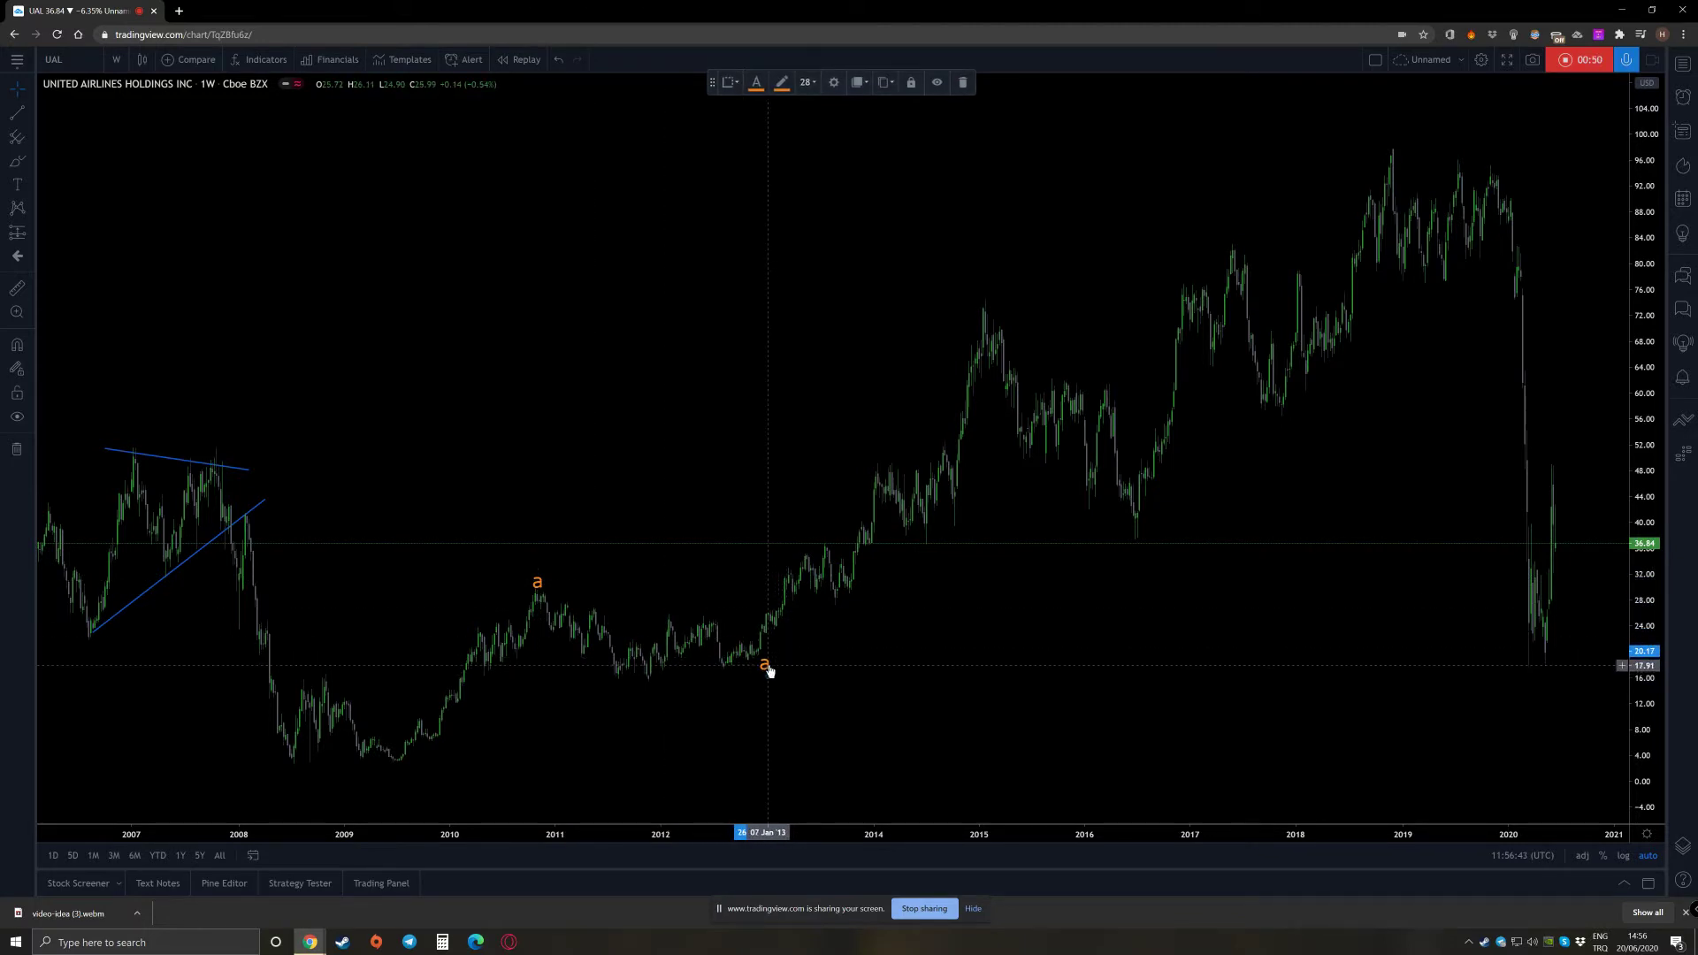
double_click(766, 666)
click(936, 655)
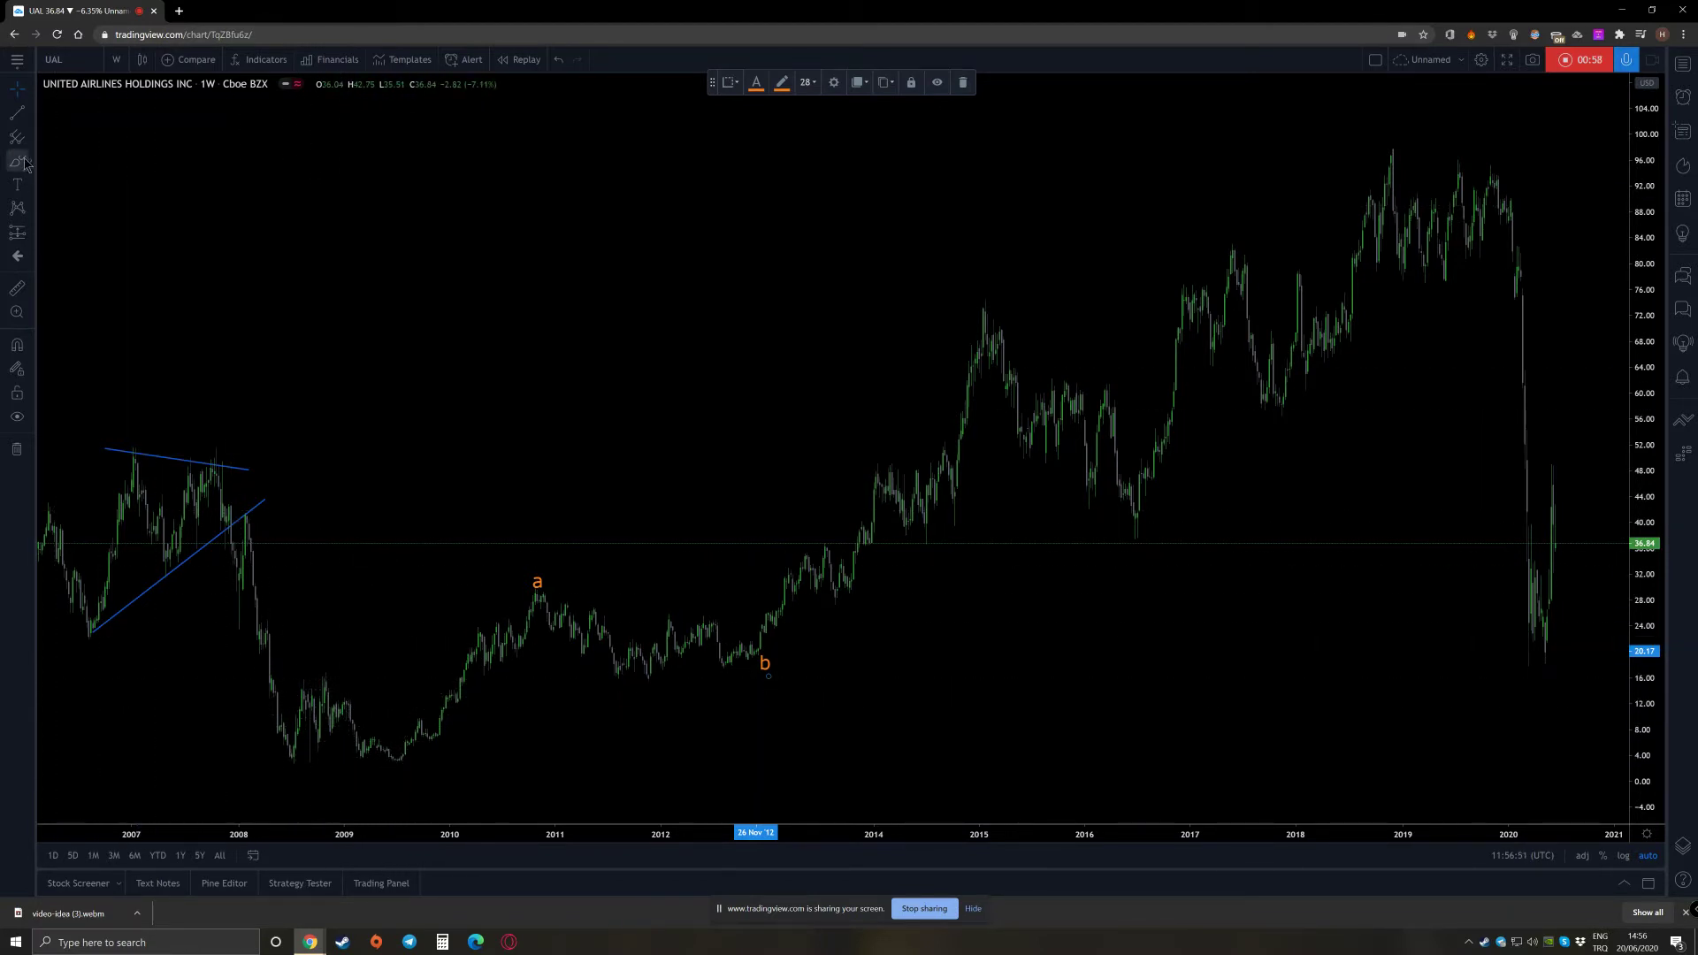
Add a crimson text label "??" in size 32 and position it just below the mid-2009 low
click(18, 184)
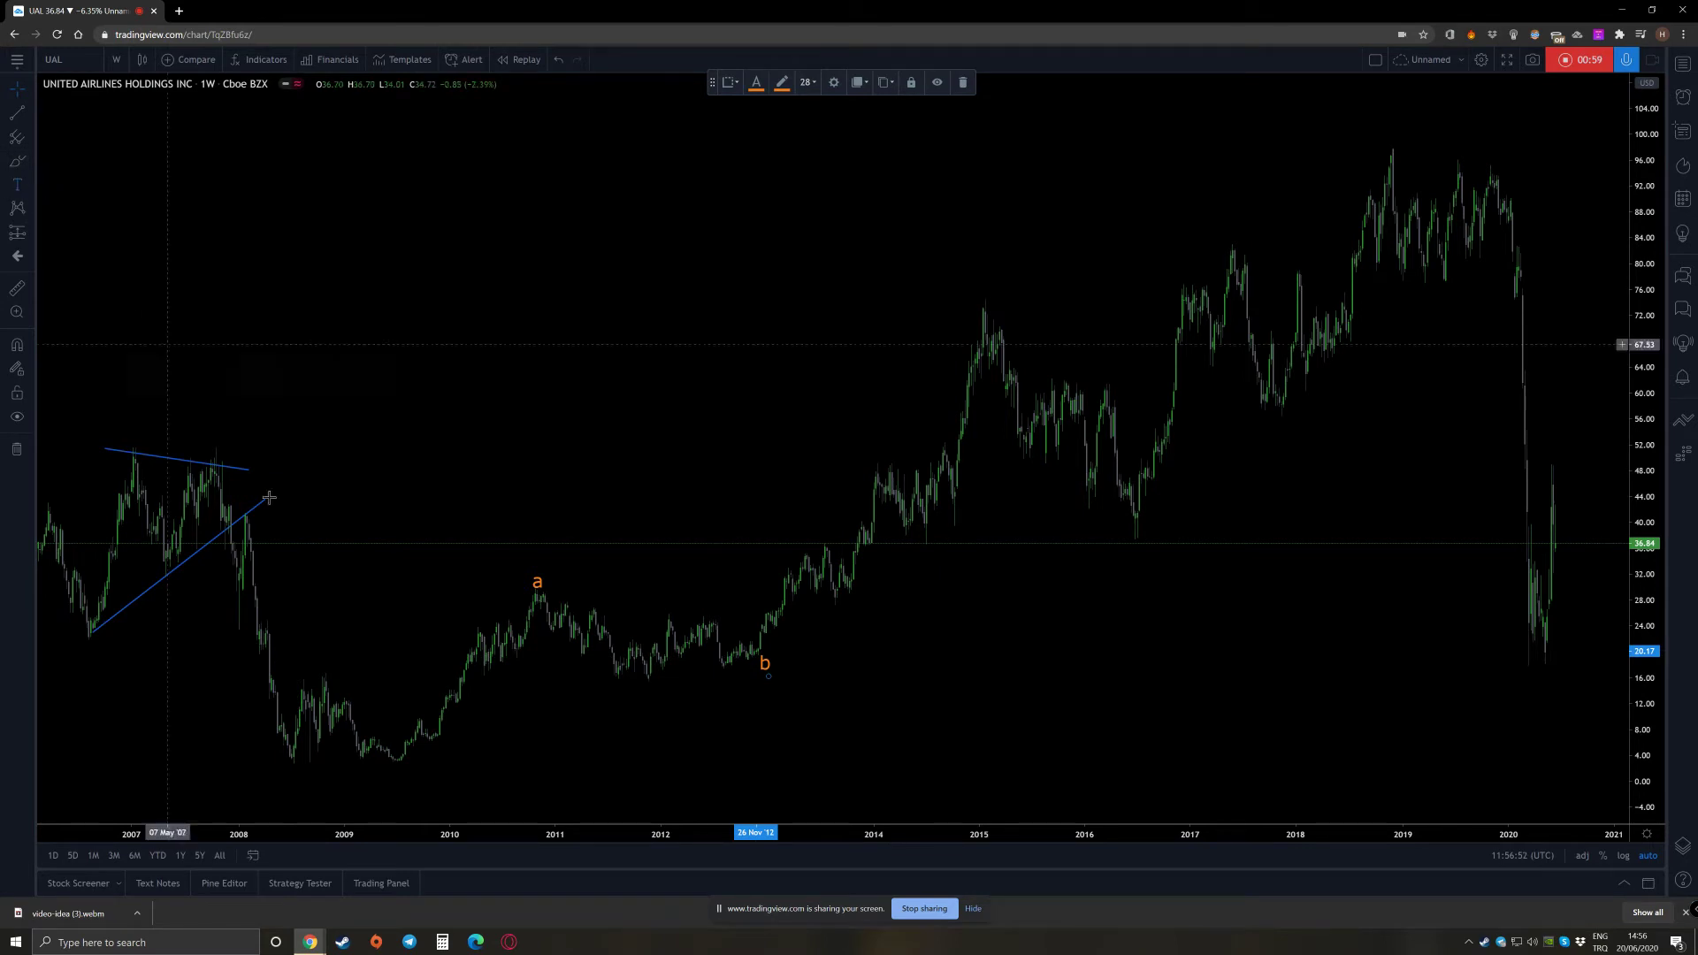
click(404, 768)
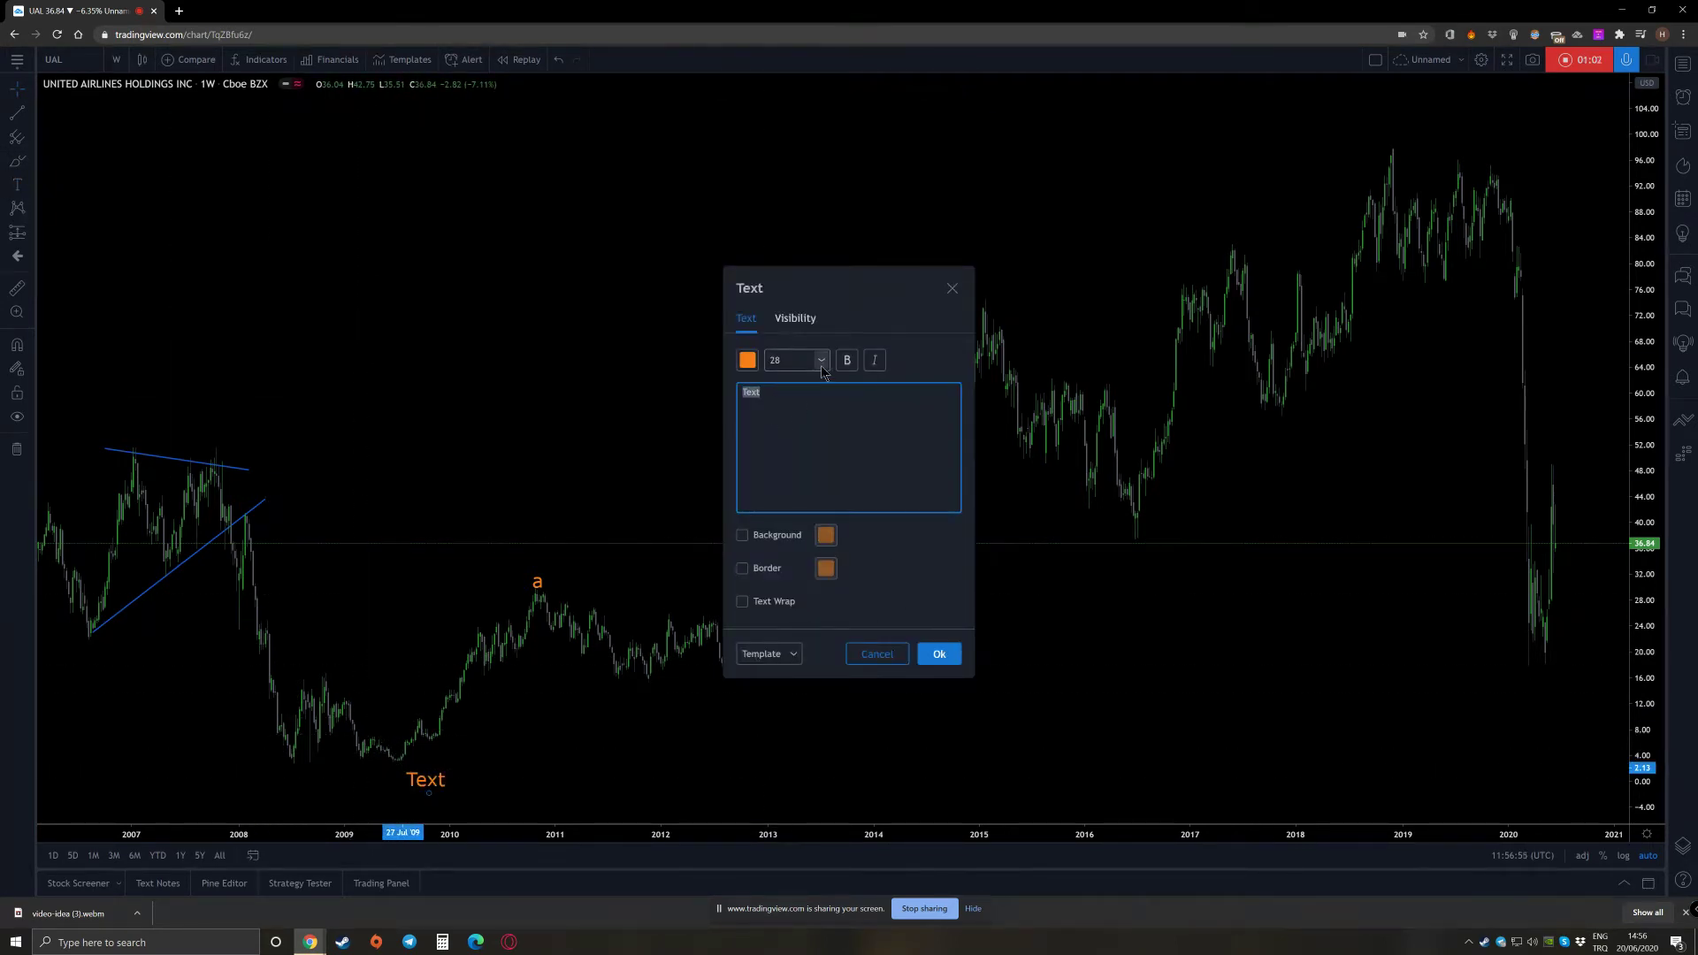
click(822, 360)
click(796, 568)
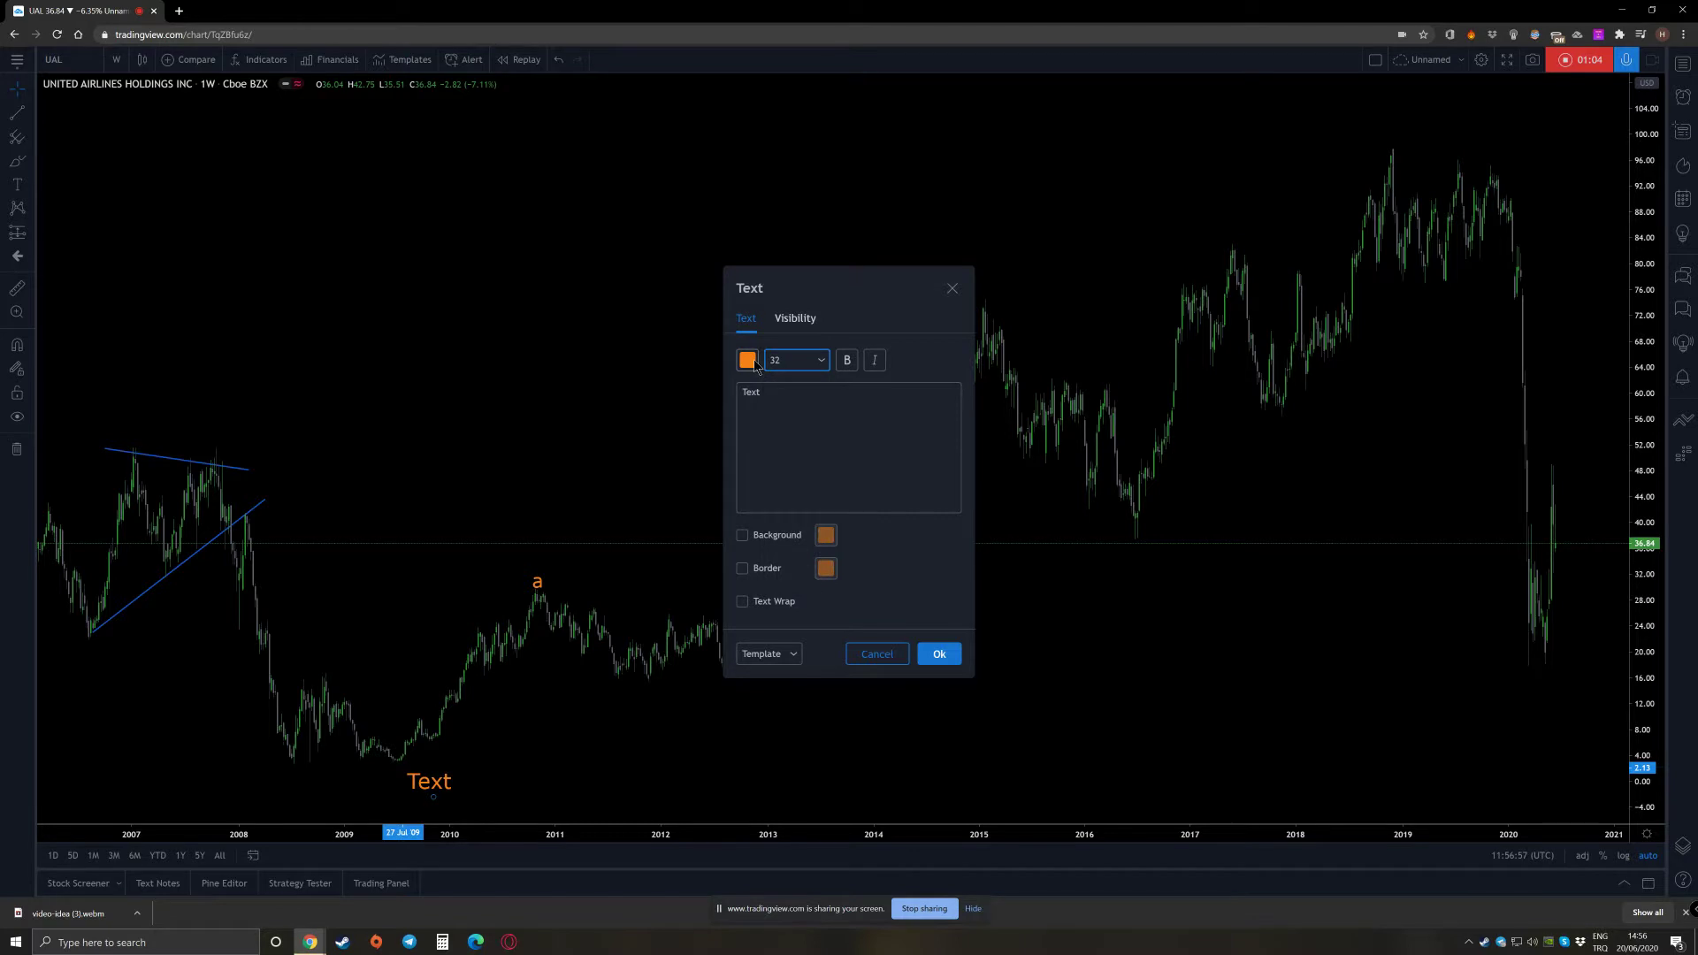
click(748, 361)
click(887, 482)
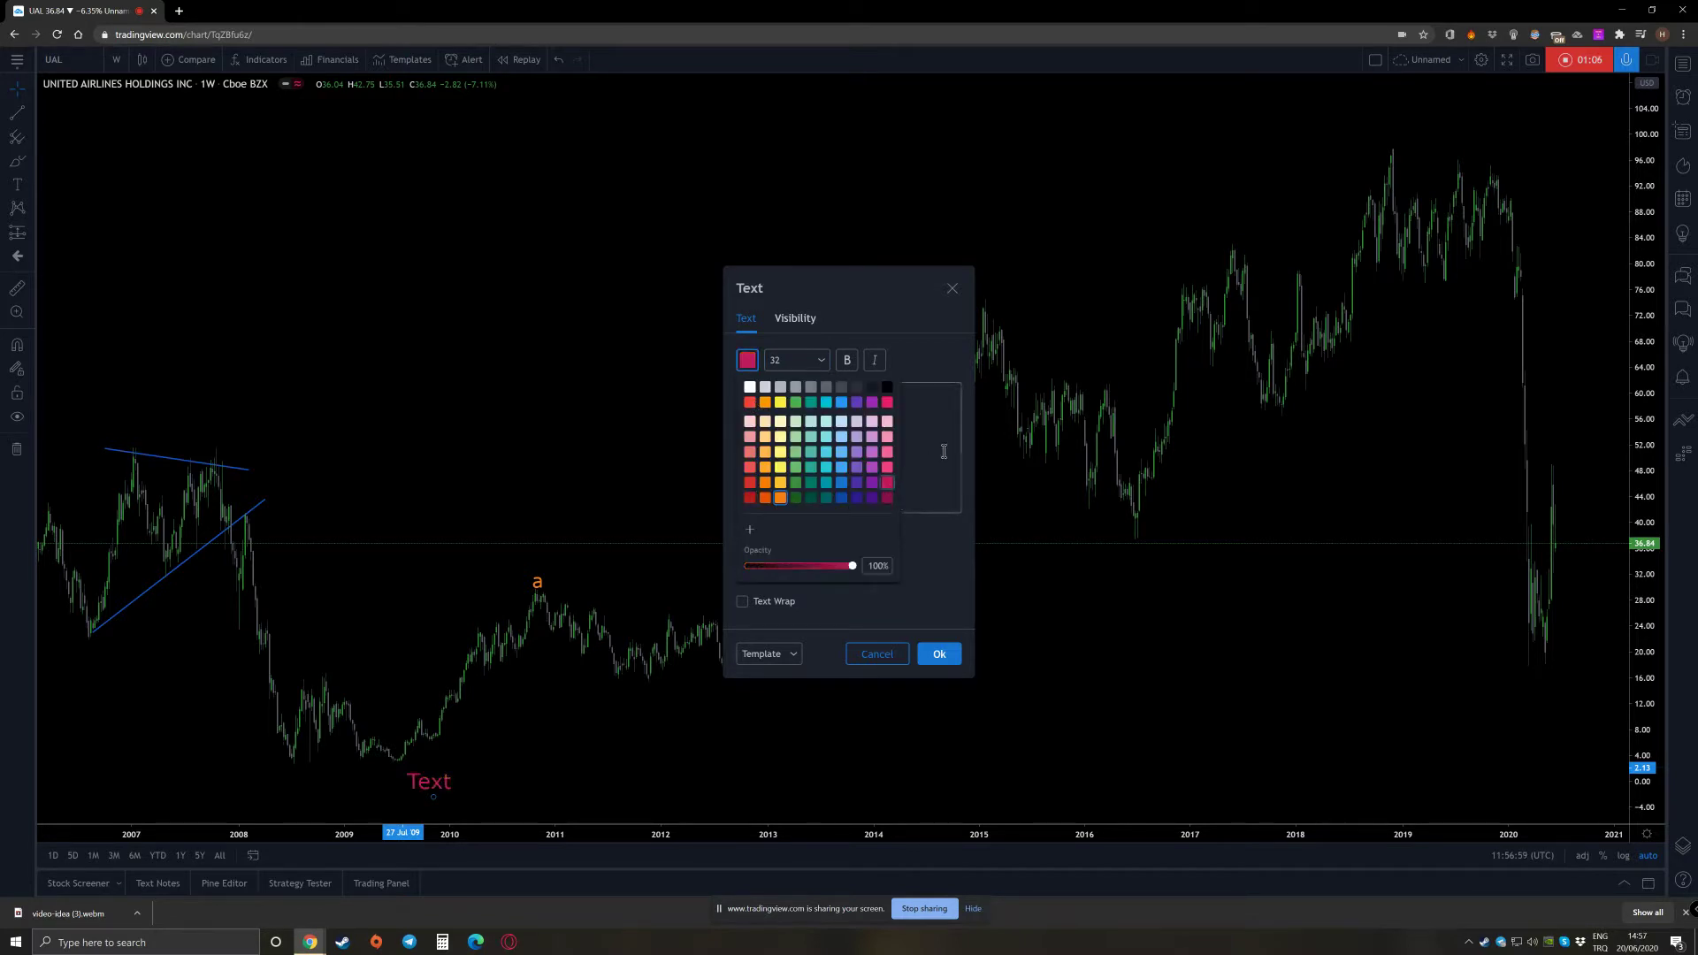
click(848, 419)
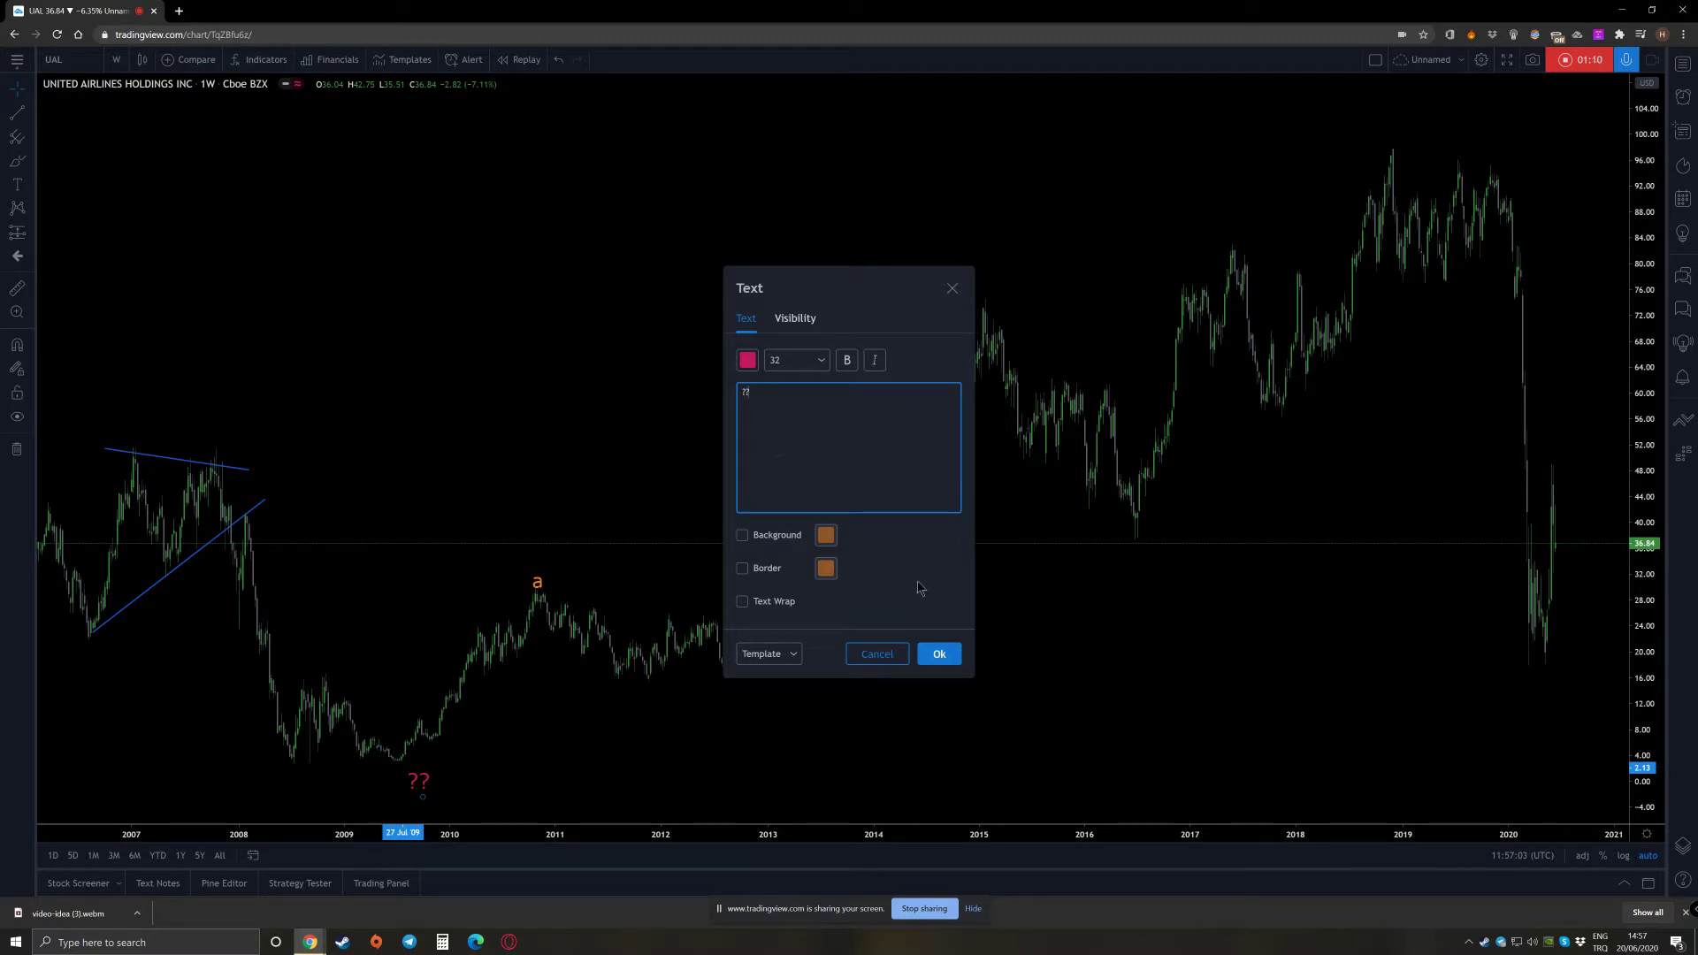
click(939, 654)
drag(413, 788, 396, 778)
click(530, 760)
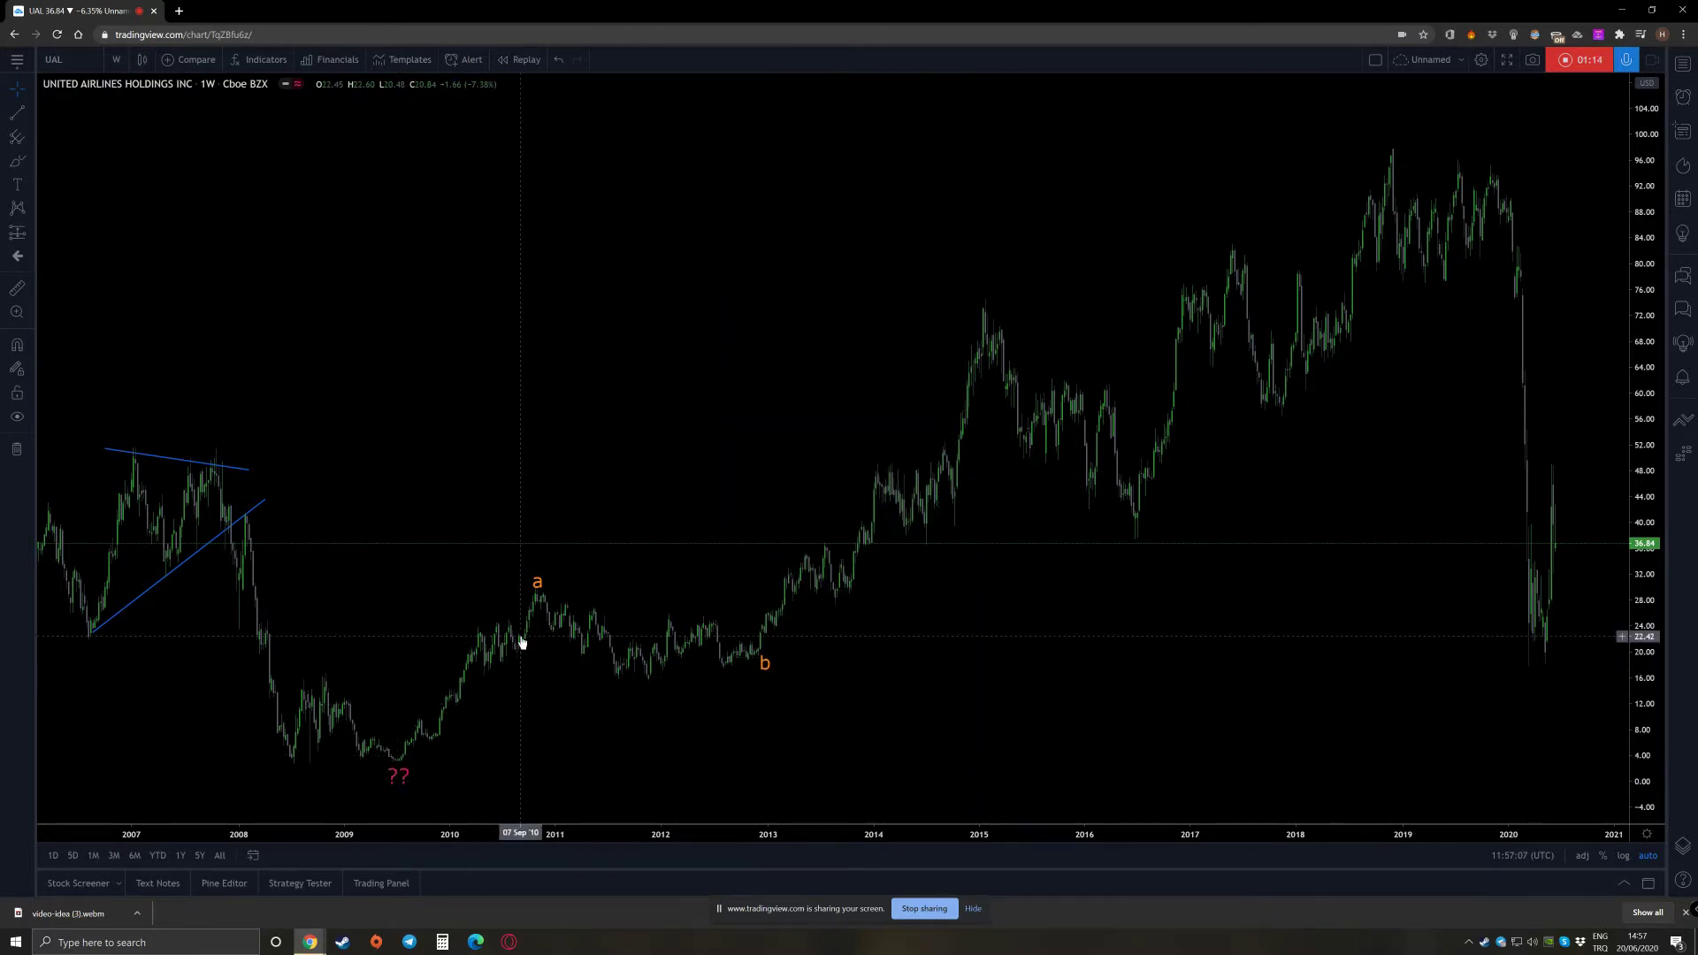
Draw horizontal rays from the mid-2009 low at about 3.56 and from the wave a peak at about 29.60
click(32, 119)
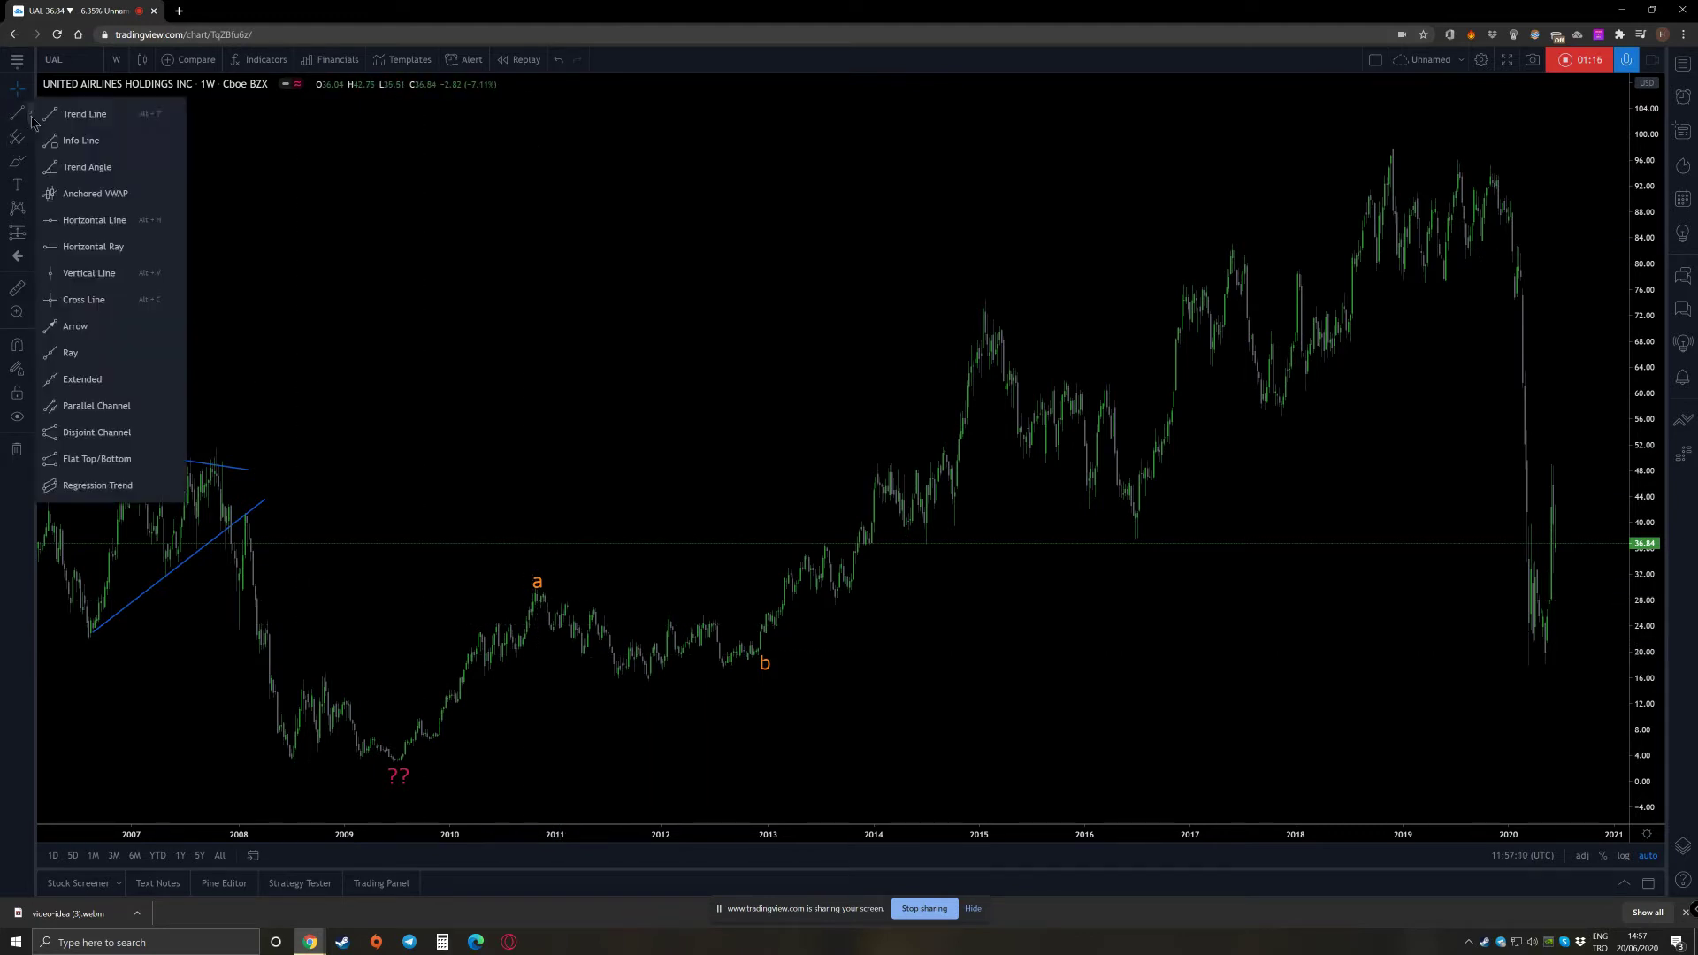
click(93, 246)
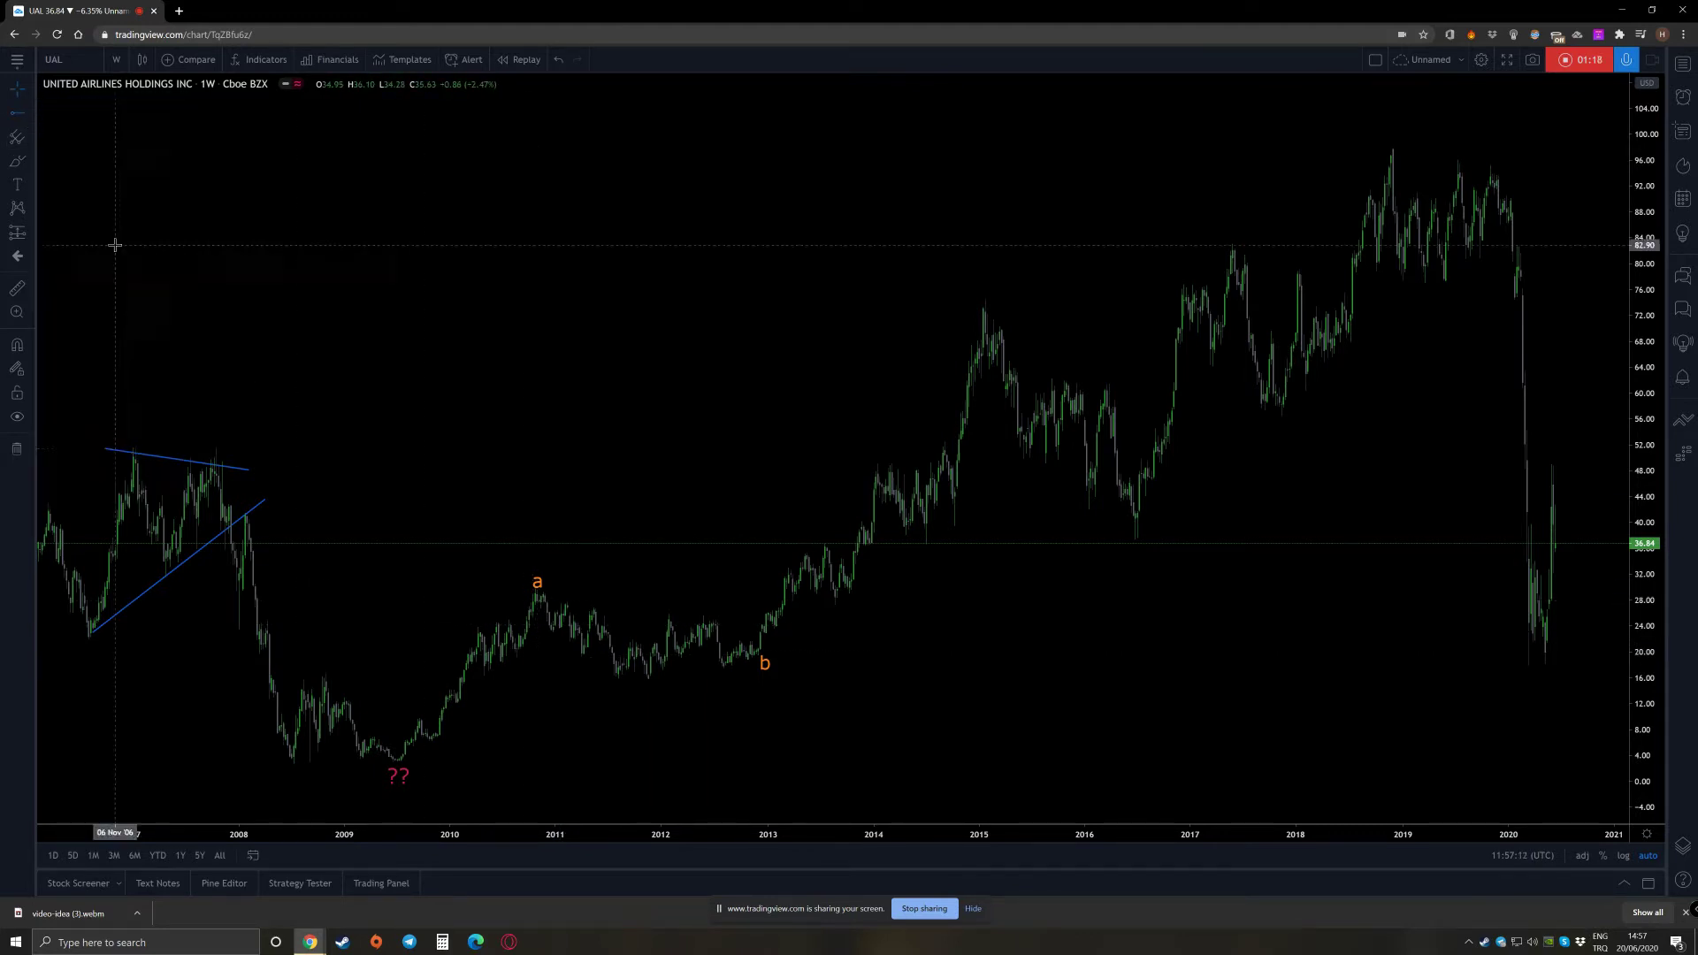
click(395, 758)
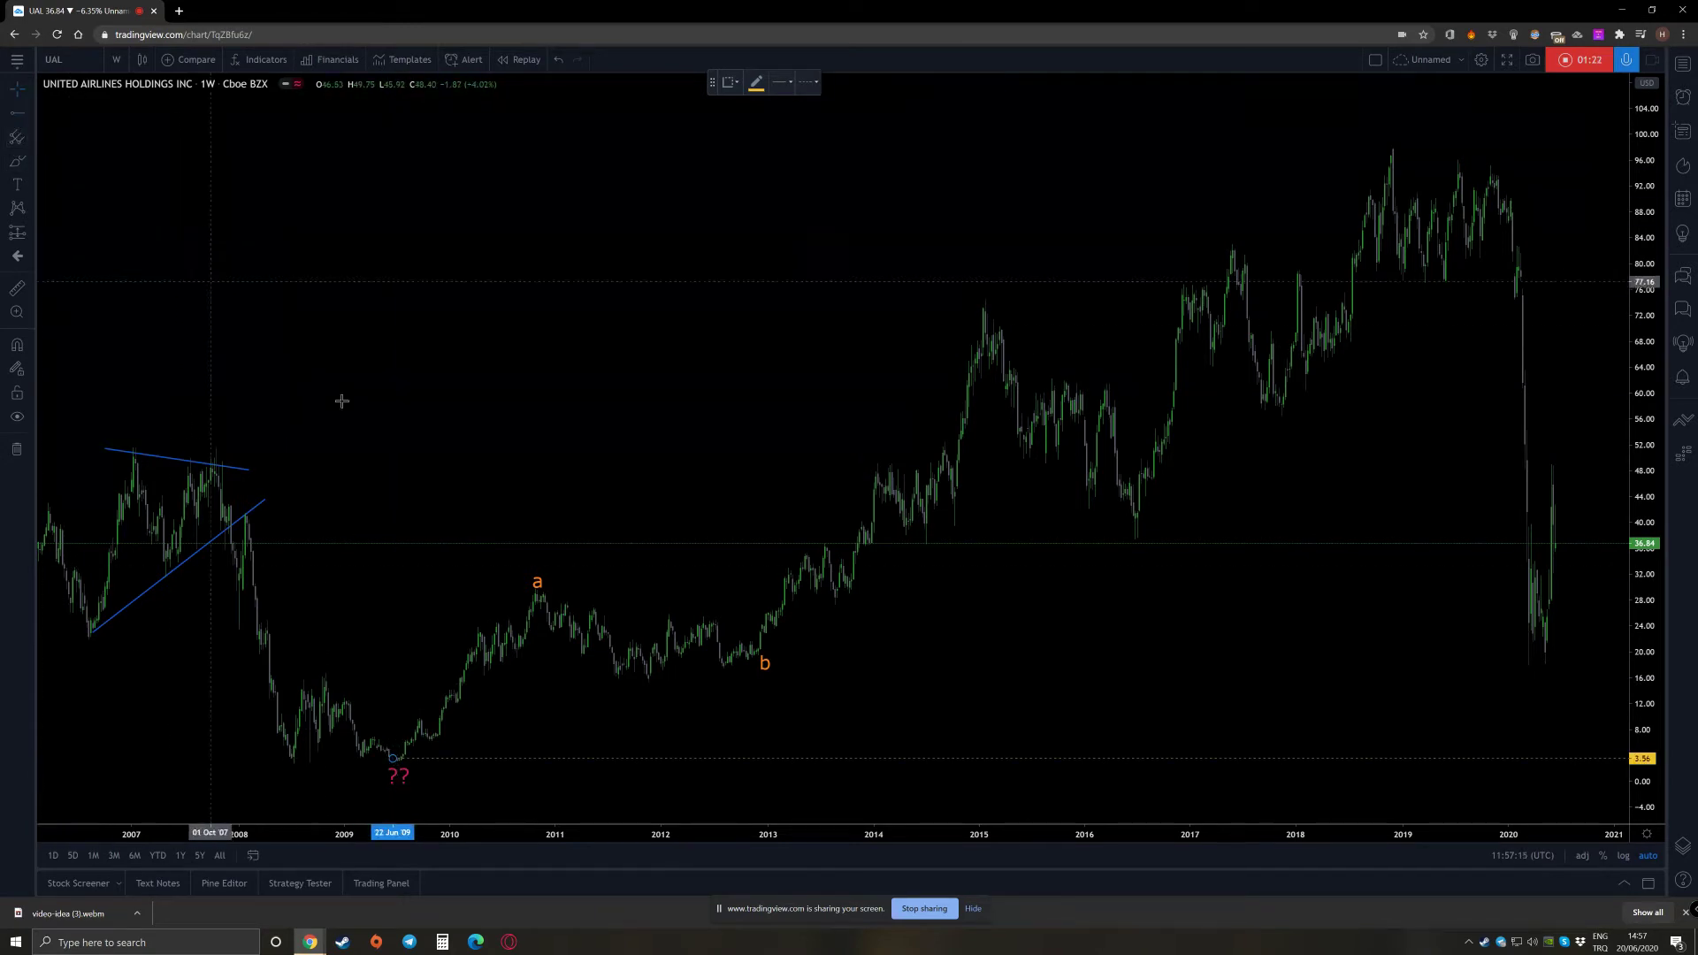
click(531, 590)
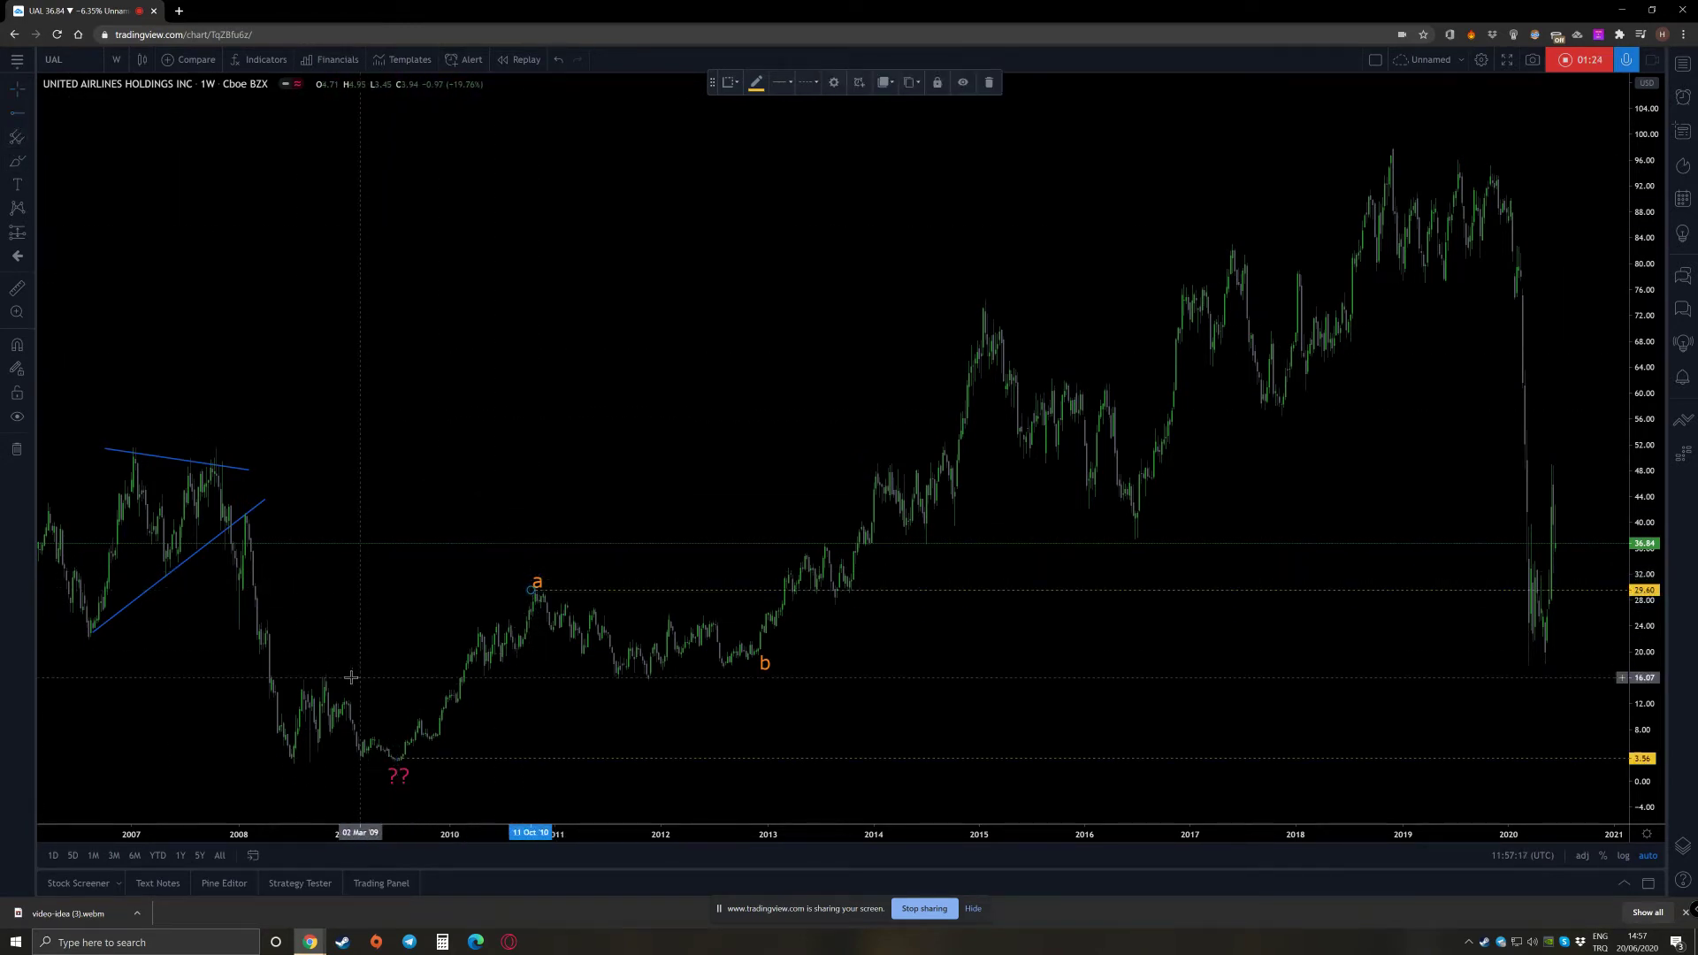
Draw a Fib Retracement at March 2014 from the lower ray at about 3.56 up to the upper ray at about 29.80
click(33, 139)
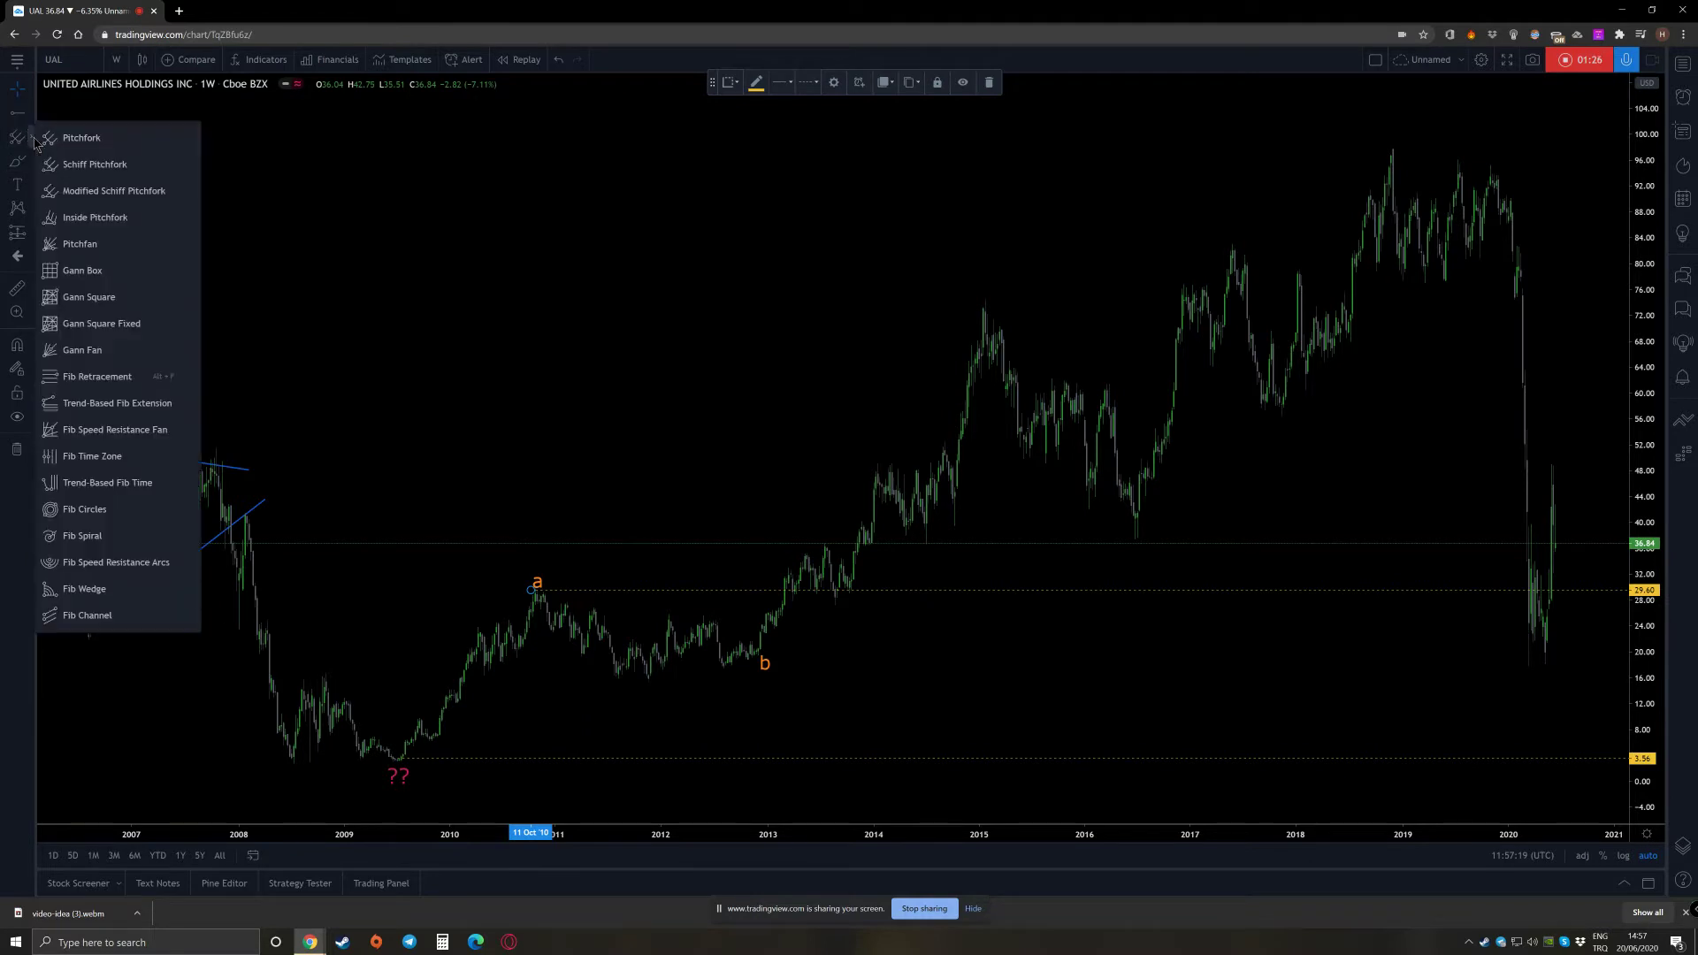
click(124, 376)
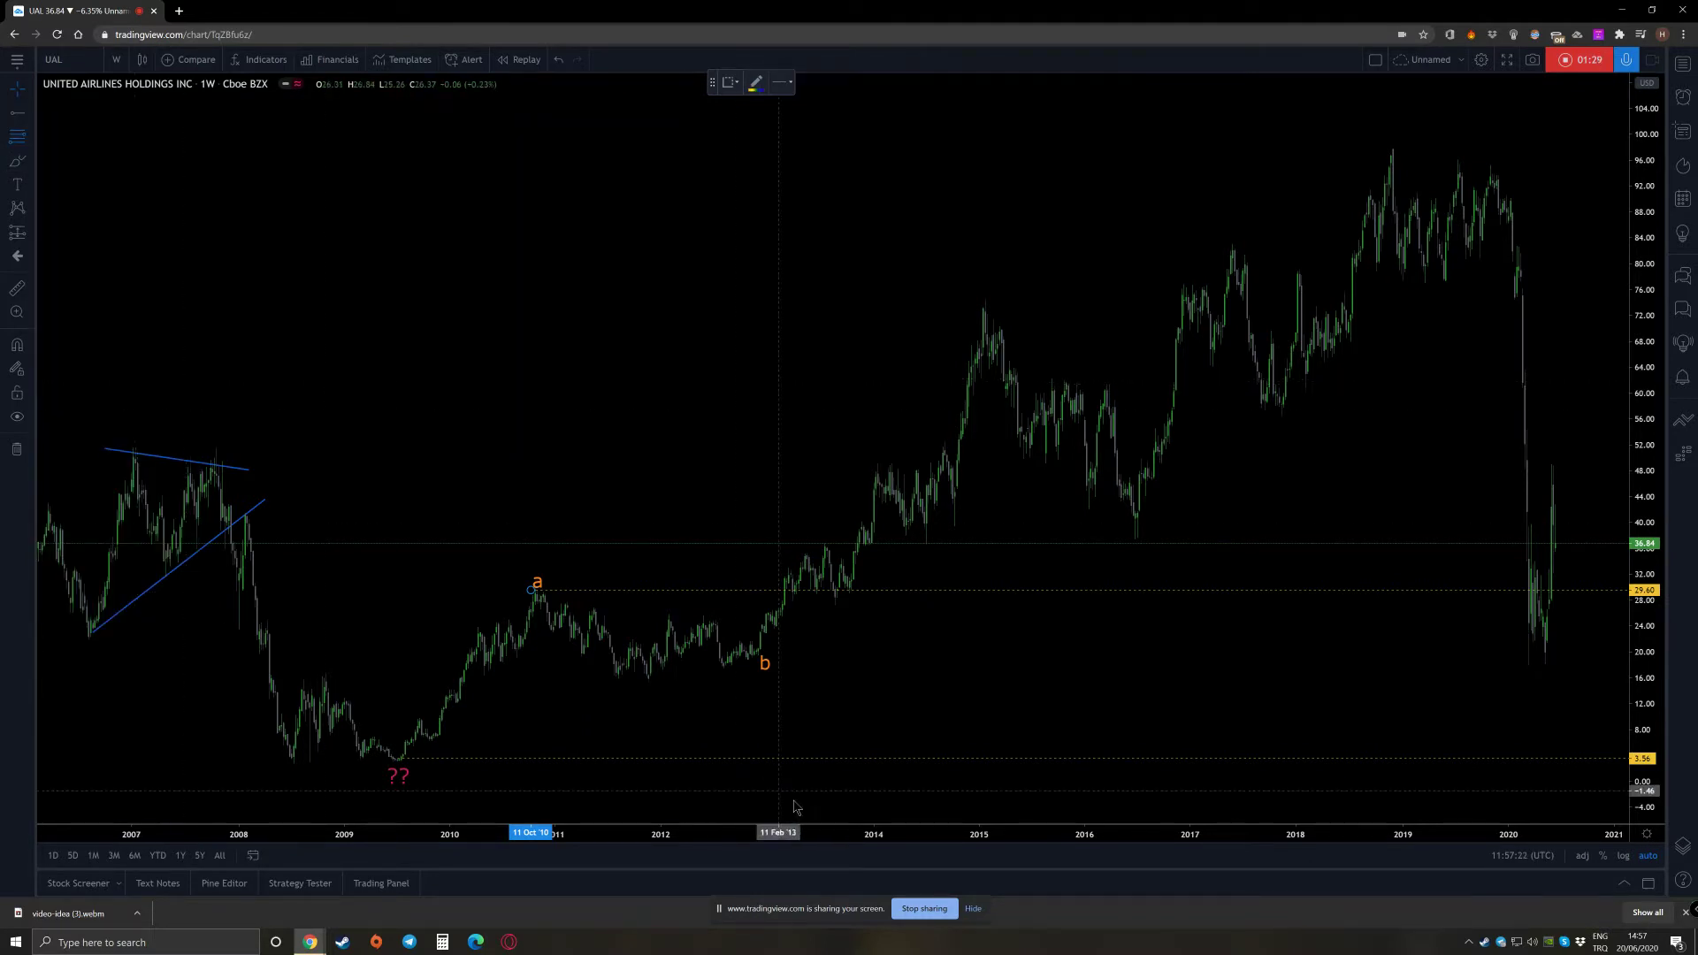
click(898, 758)
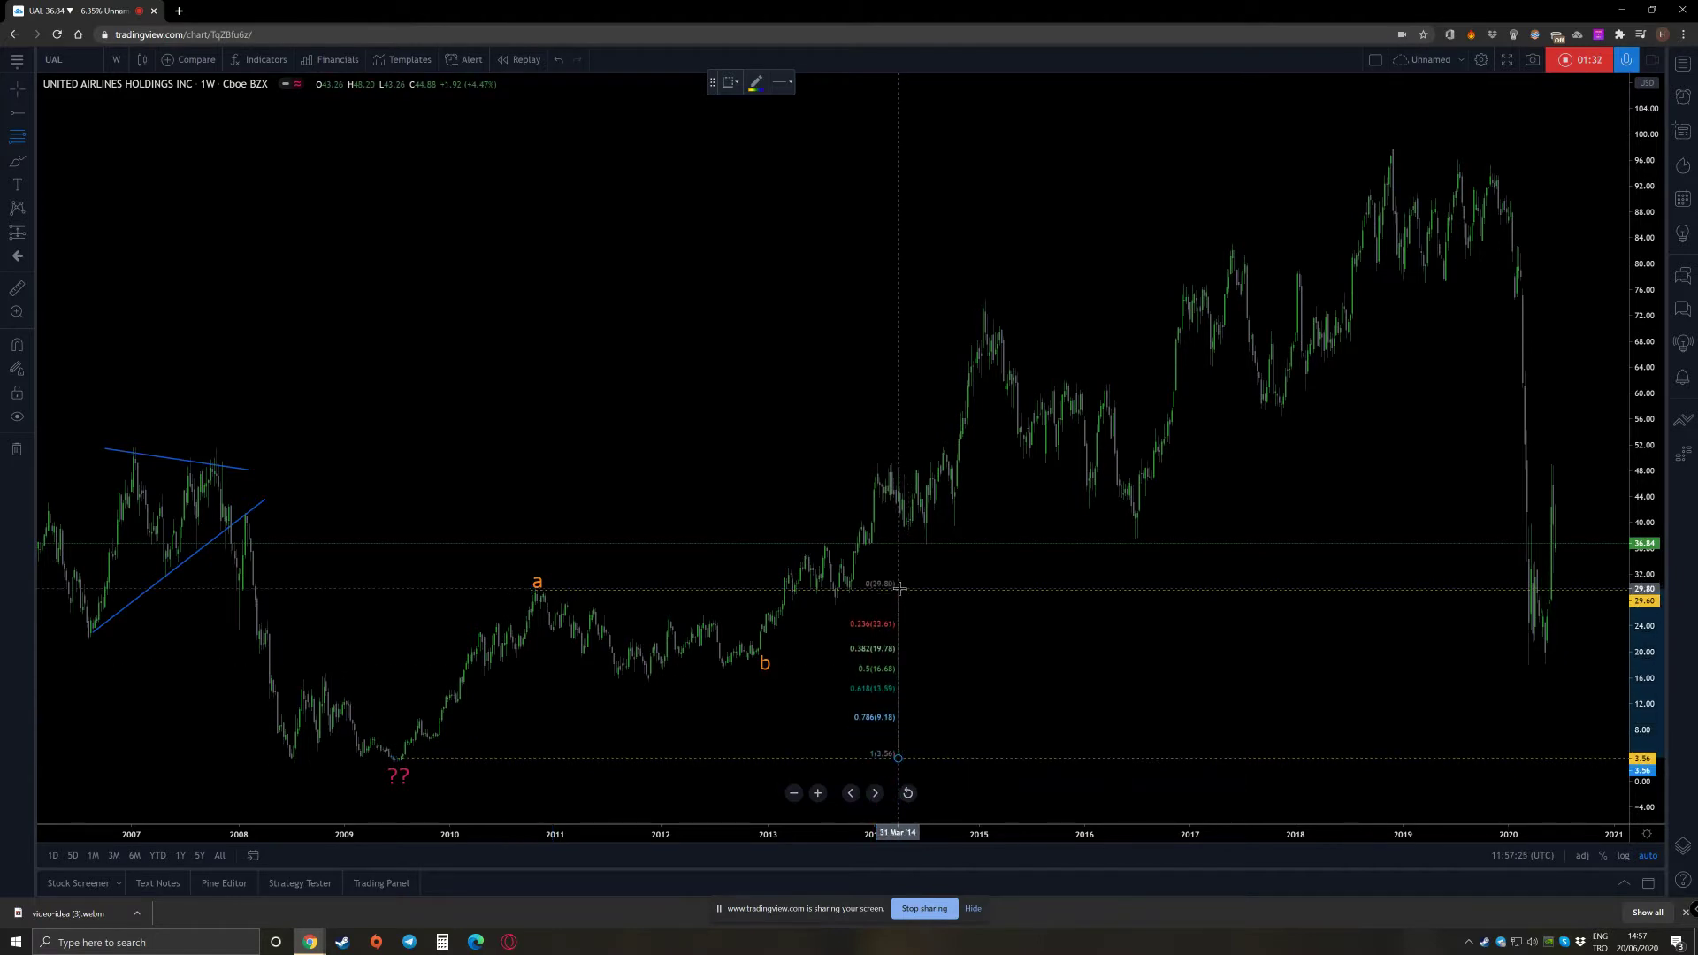
click(897, 588)
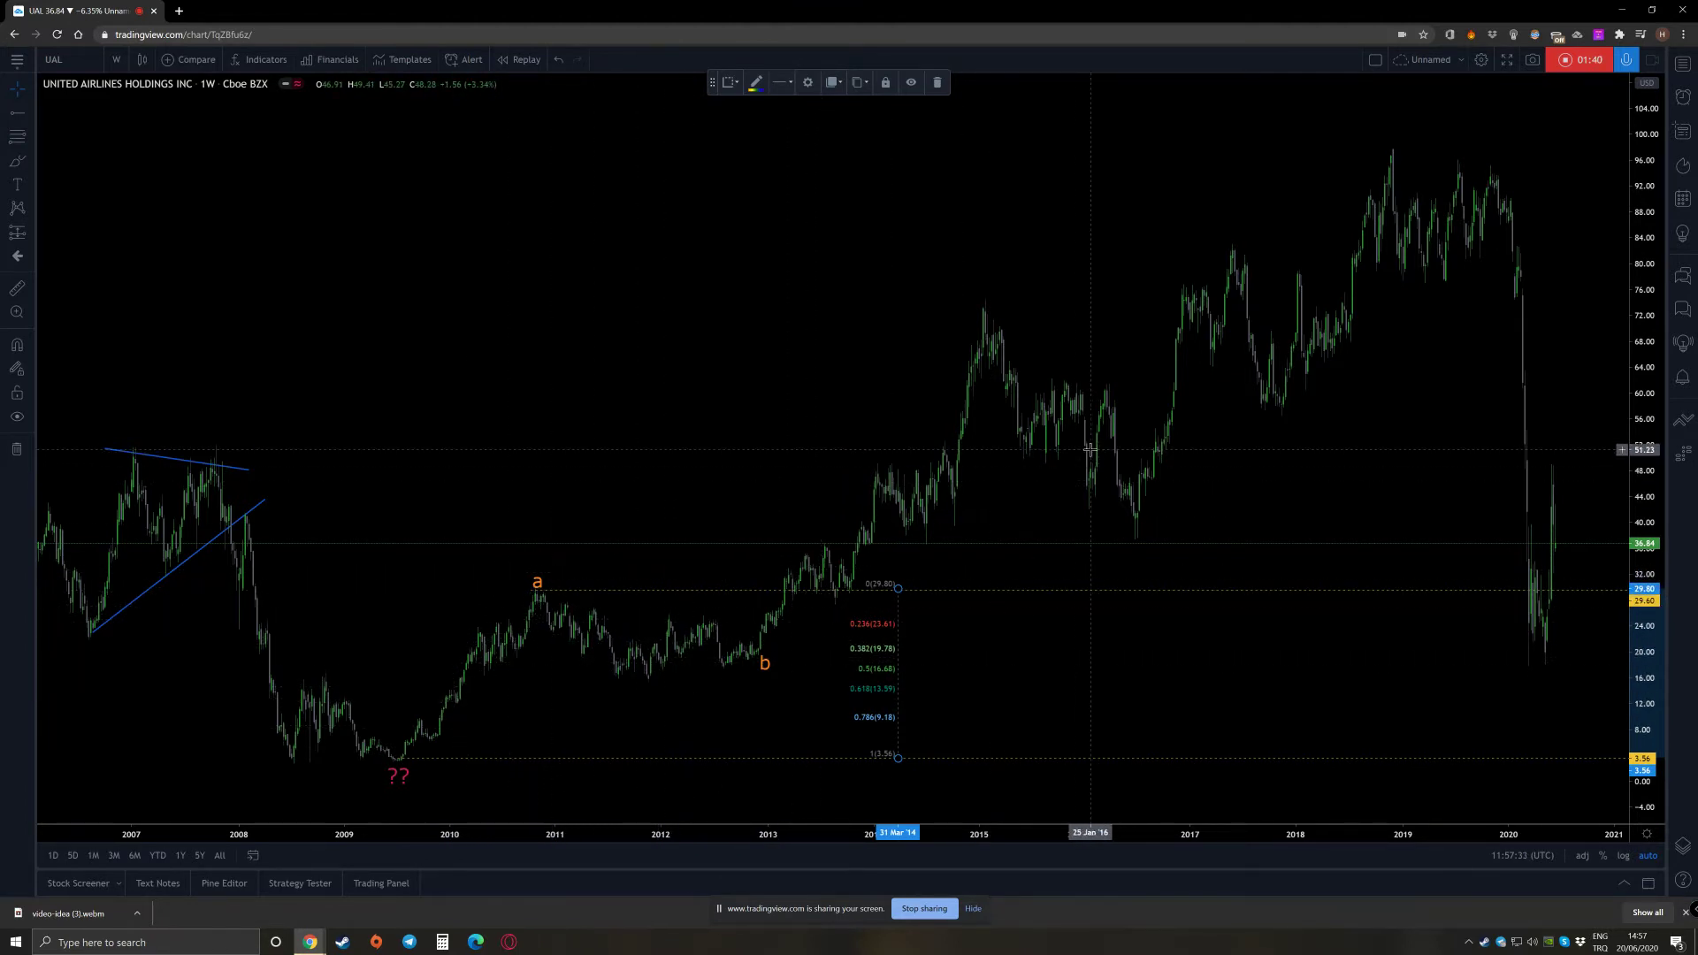
Copy the "b" label to above the late-2019 highs and change its text to "c"
drag(799, 688, 690, 688)
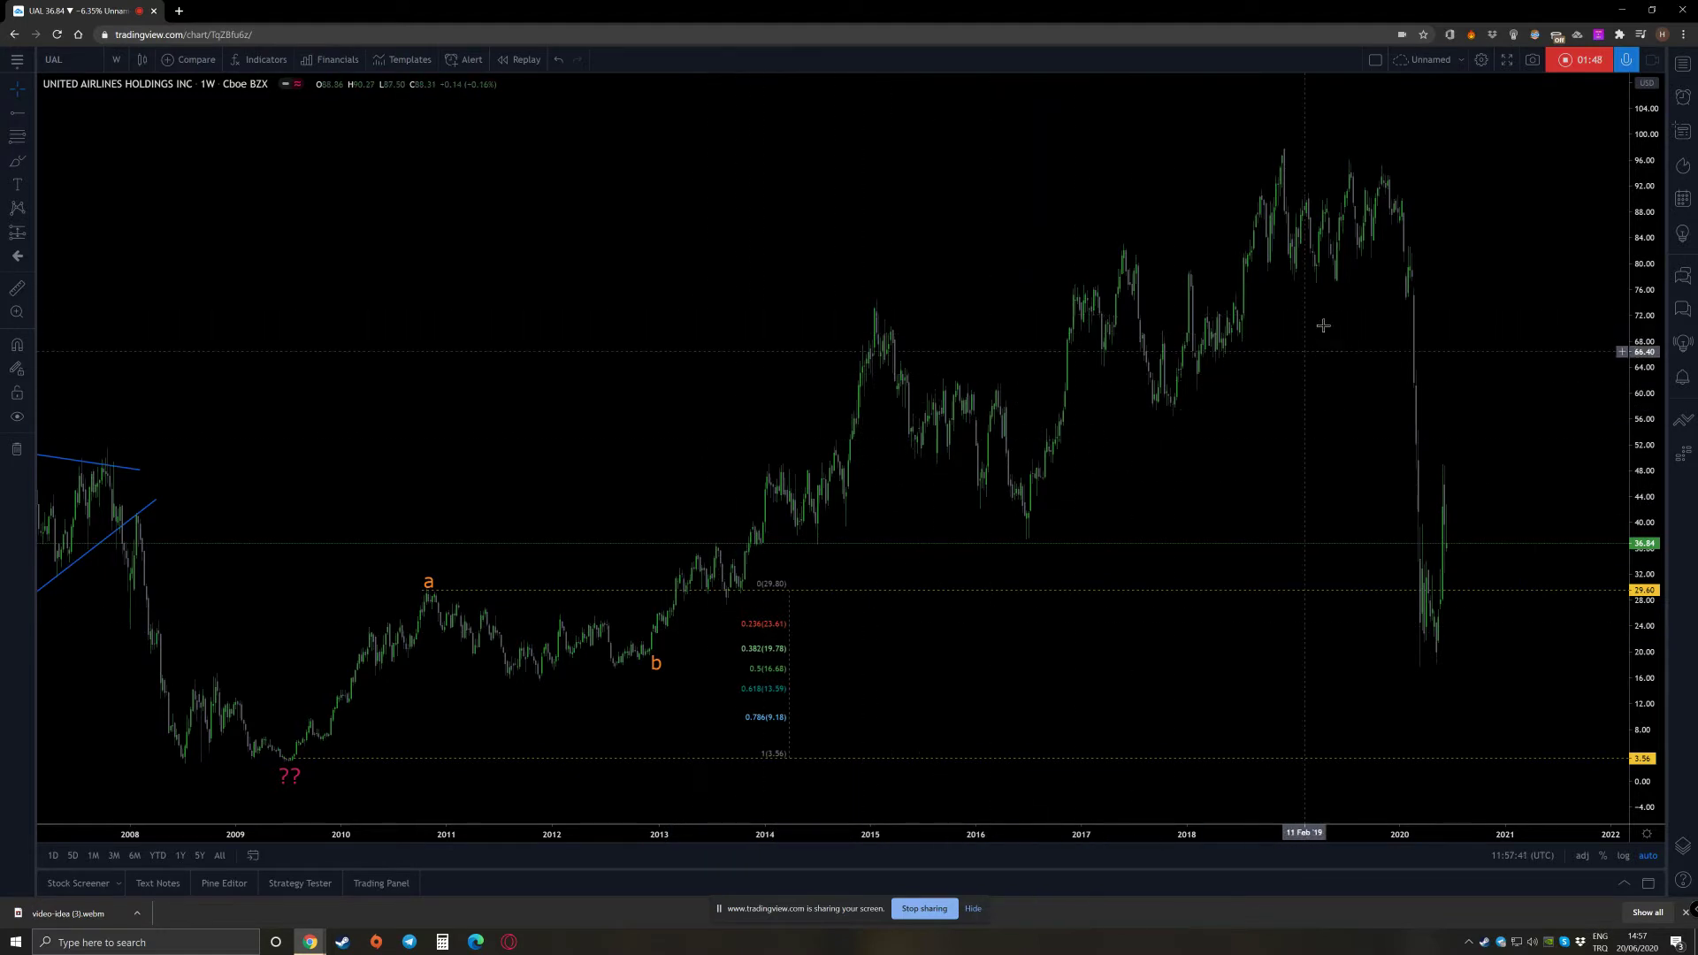
click(656, 669)
drag(659, 667, 1404, 150)
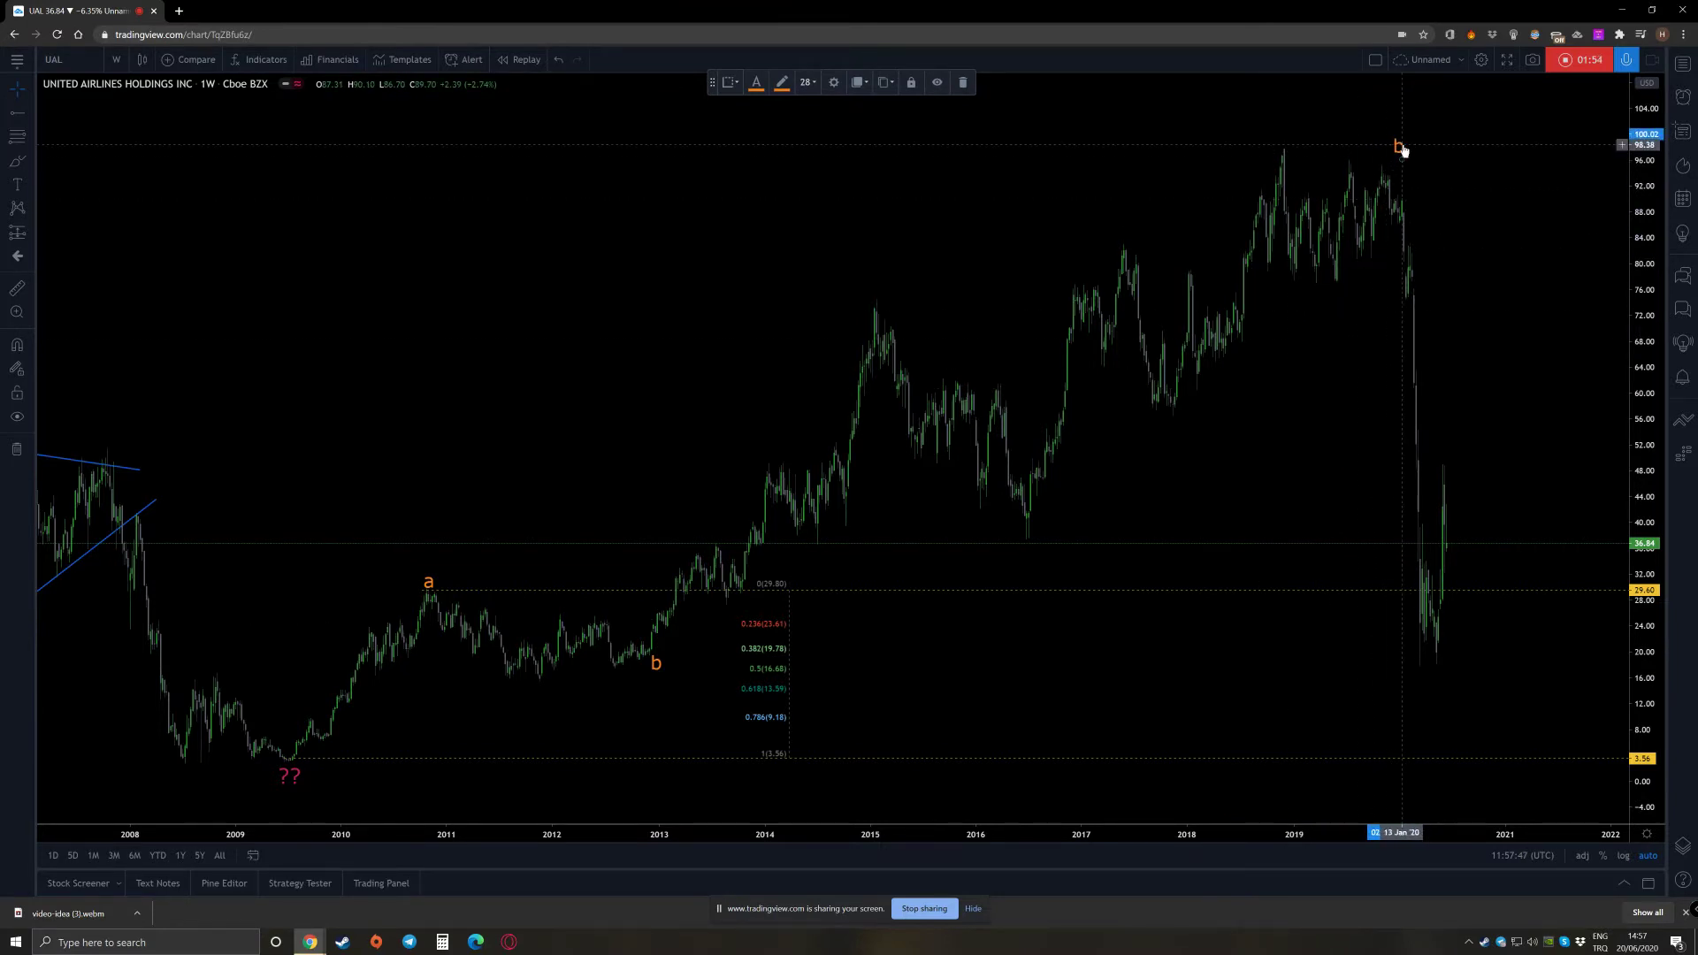
double_click(1398, 147)
text(c)
click(940, 654)
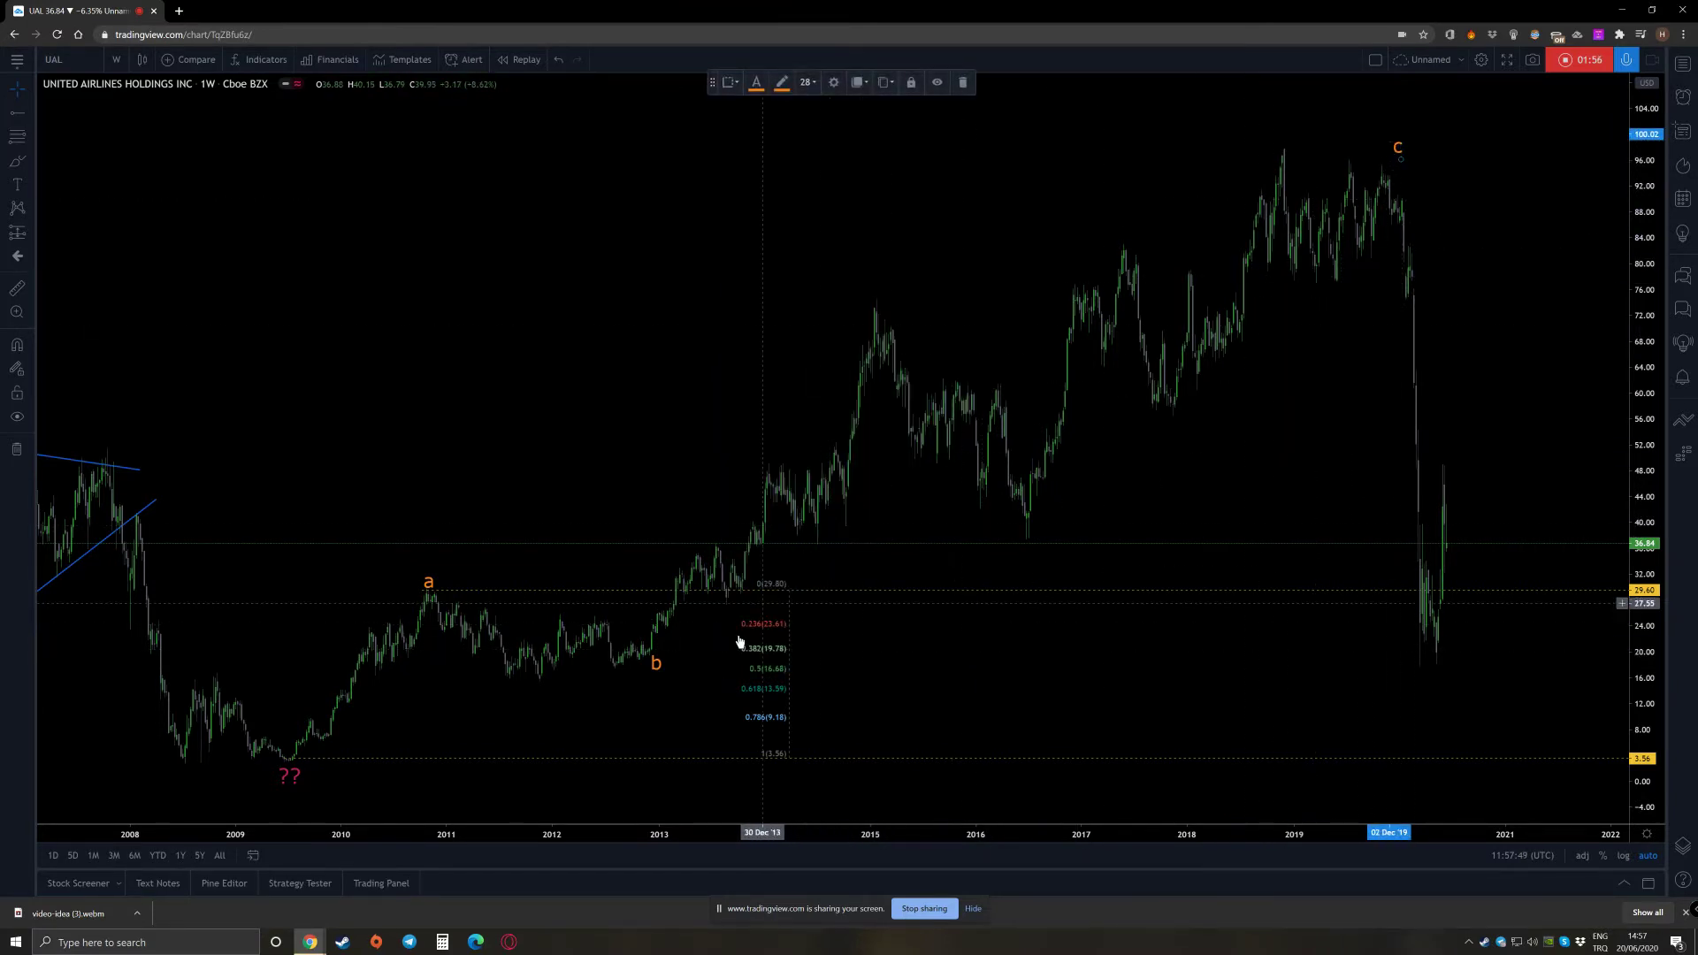
Add a four-line text note in the empty area above wave a: "Zigzag", "Wa Impulsive", "Wb Corrective", "Wc Impulsive ( Terminal )"
click(655, 668)
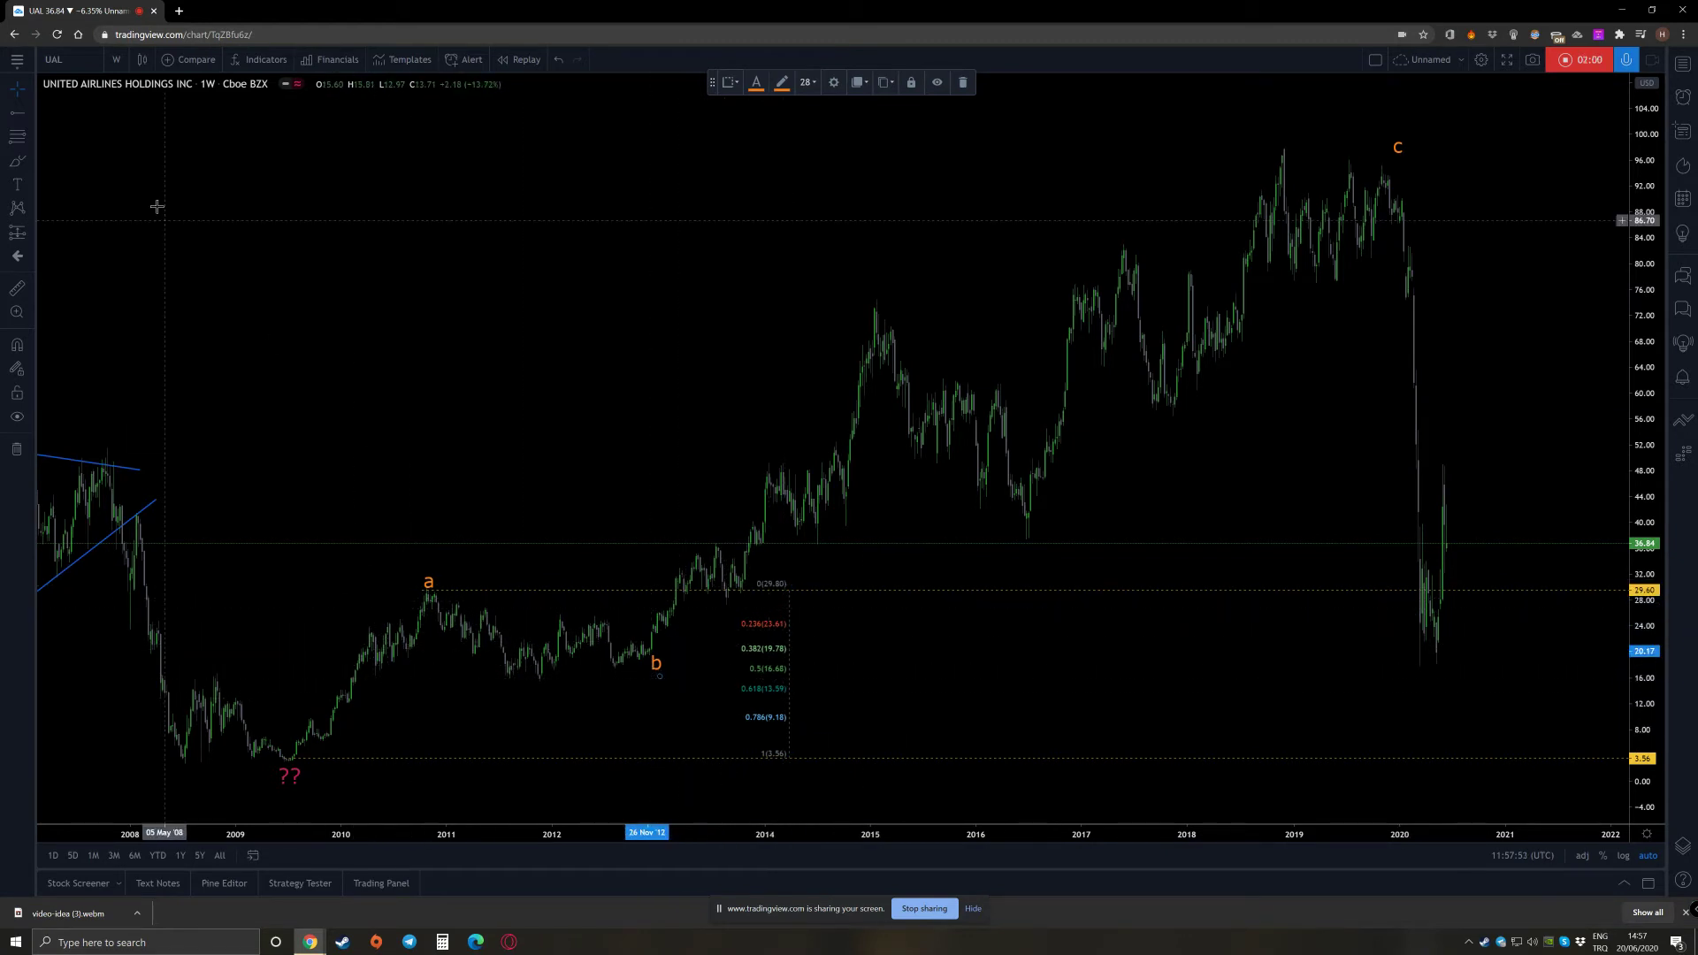
click(16, 185)
click(435, 241)
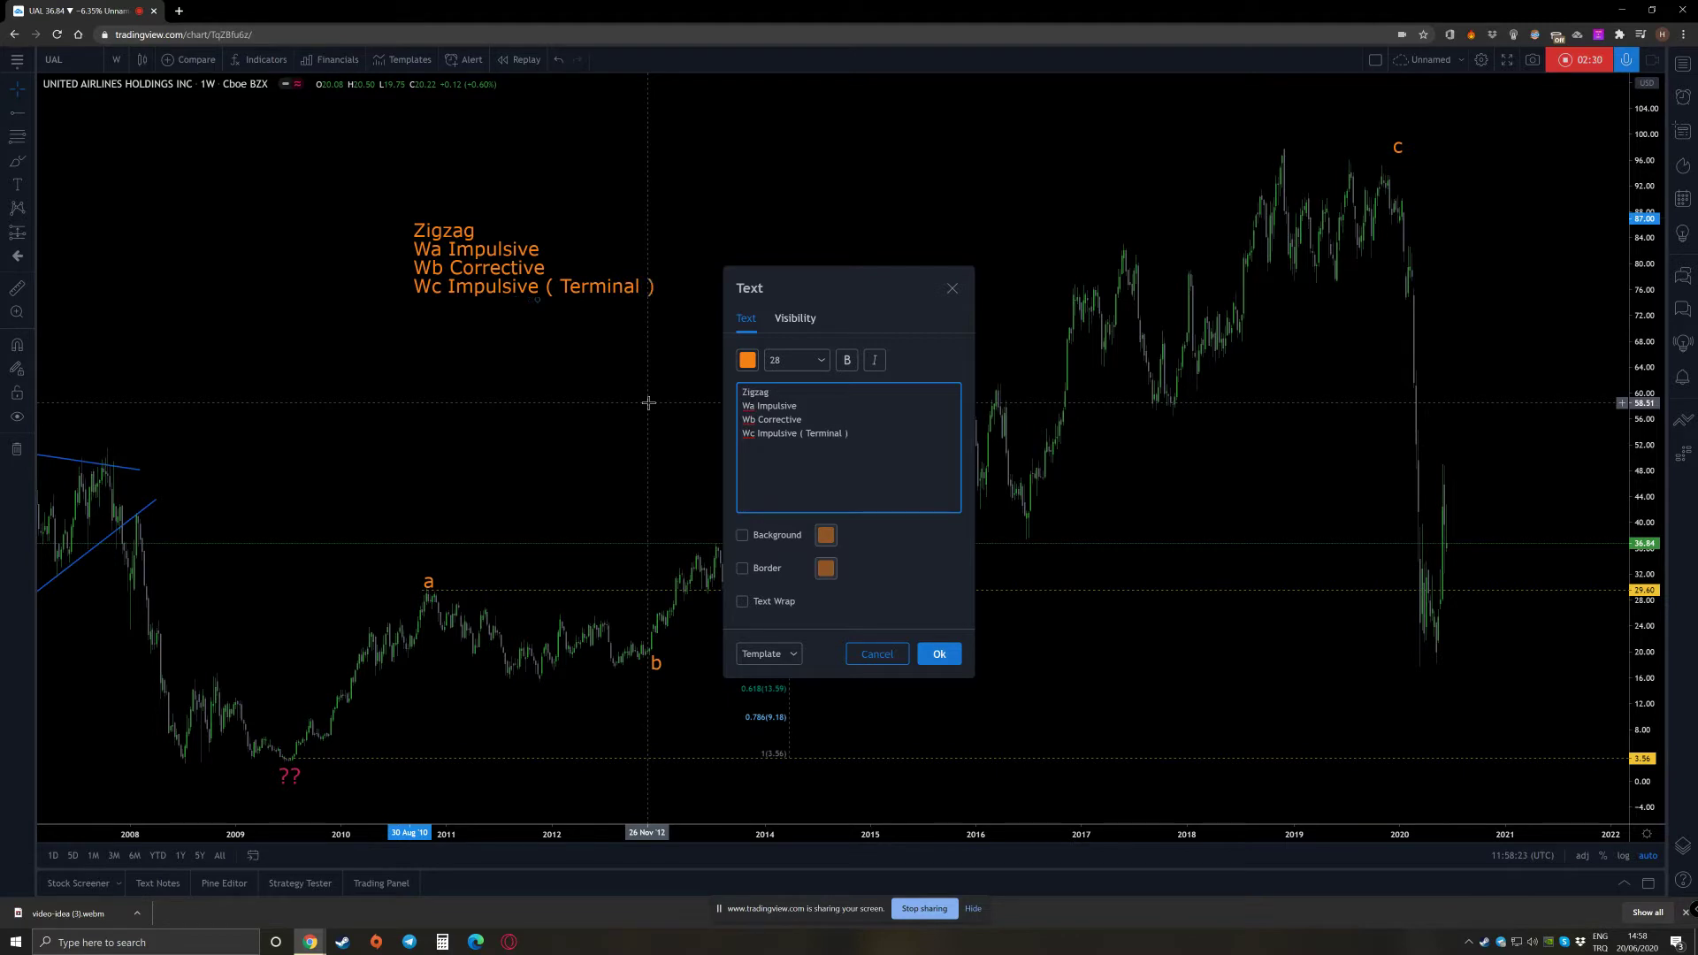
click(943, 656)
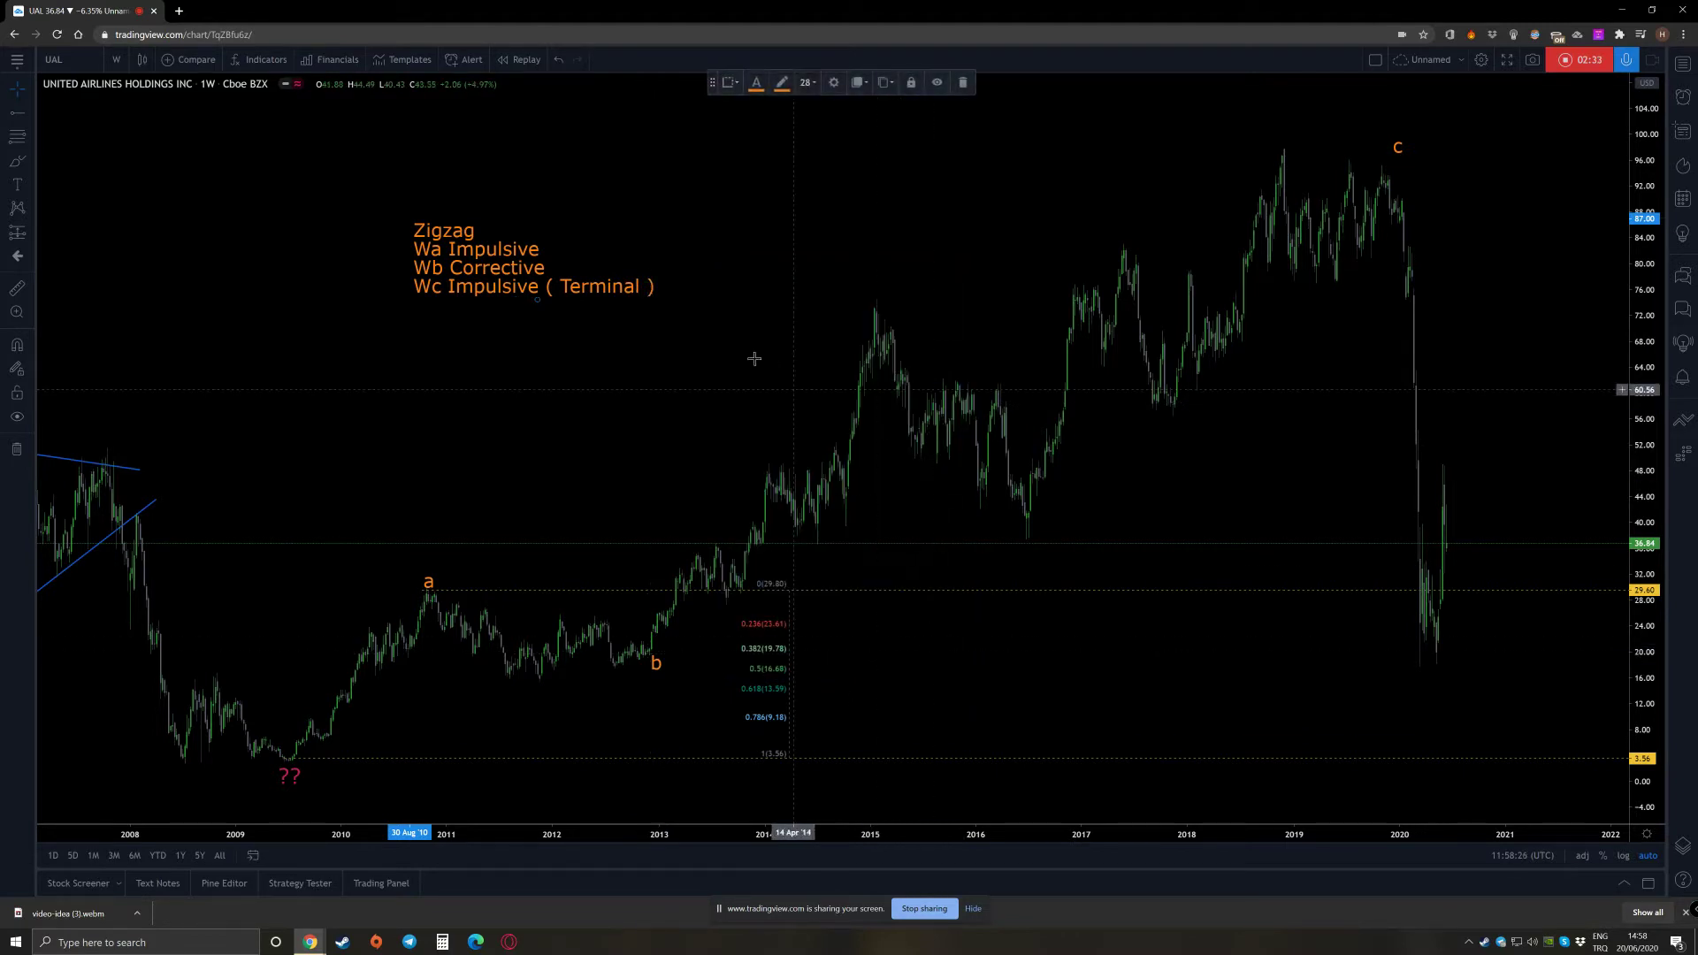
Sketch a five-leg rising zigzag of connected trend lines in the empty area above wave a, from about 23.86 up to about 65.27
click(19, 113)
click(33, 114)
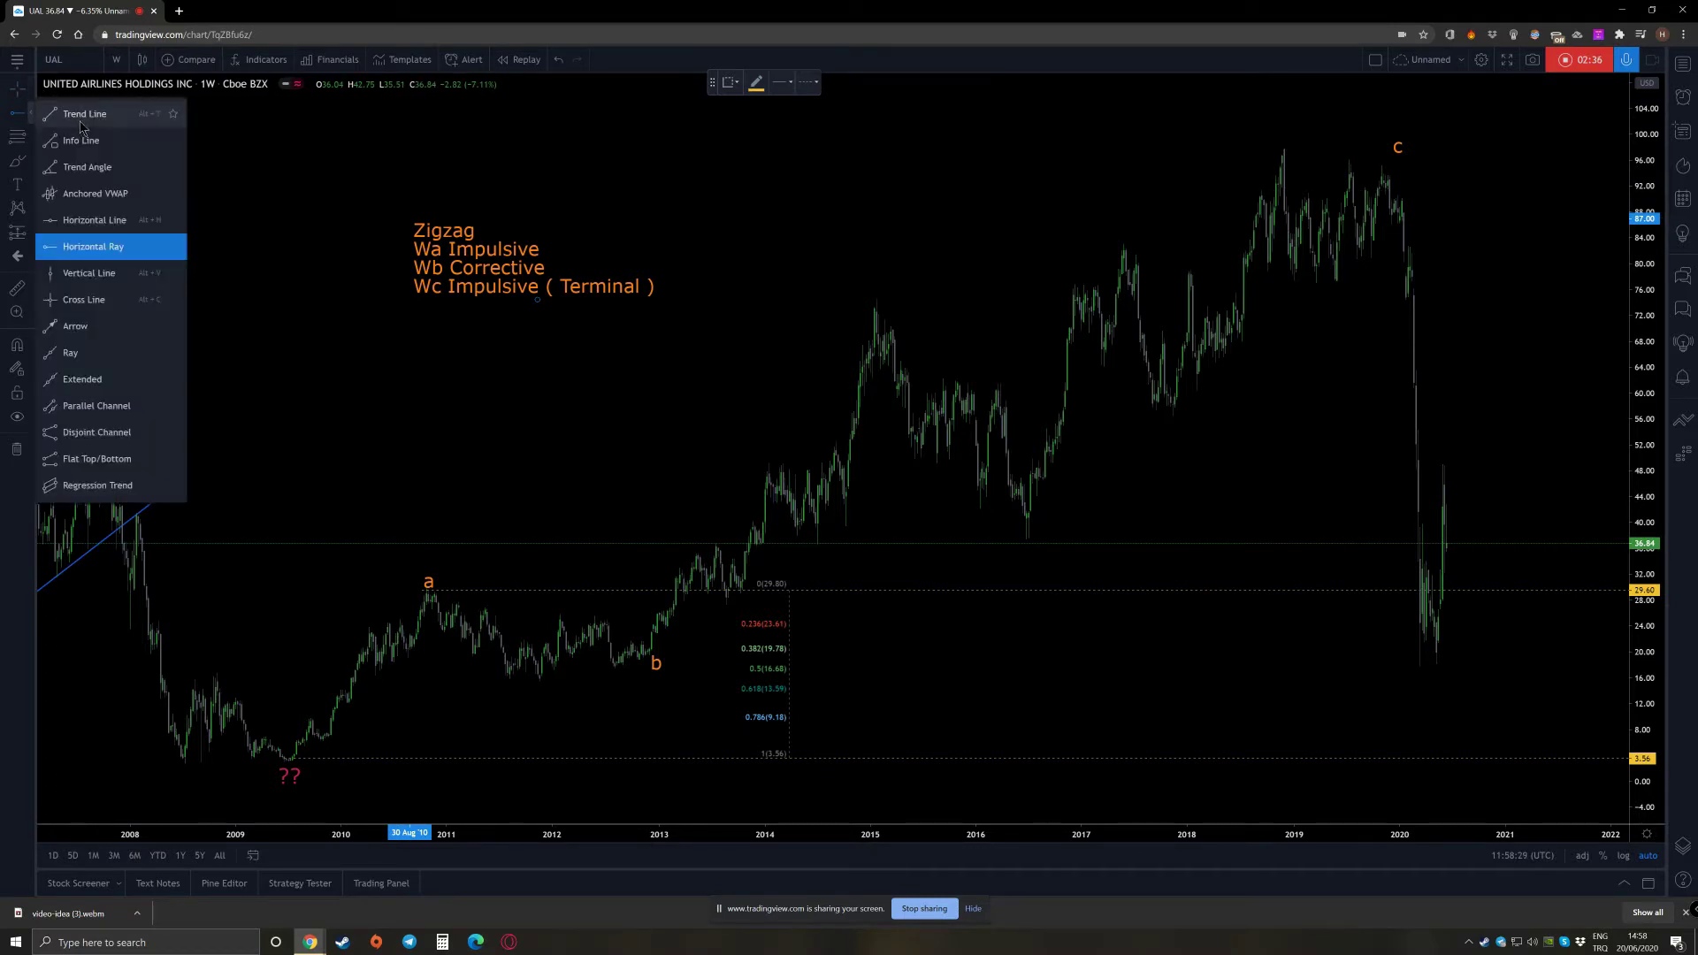
click(106, 235)
click(227, 626)
click(265, 542)
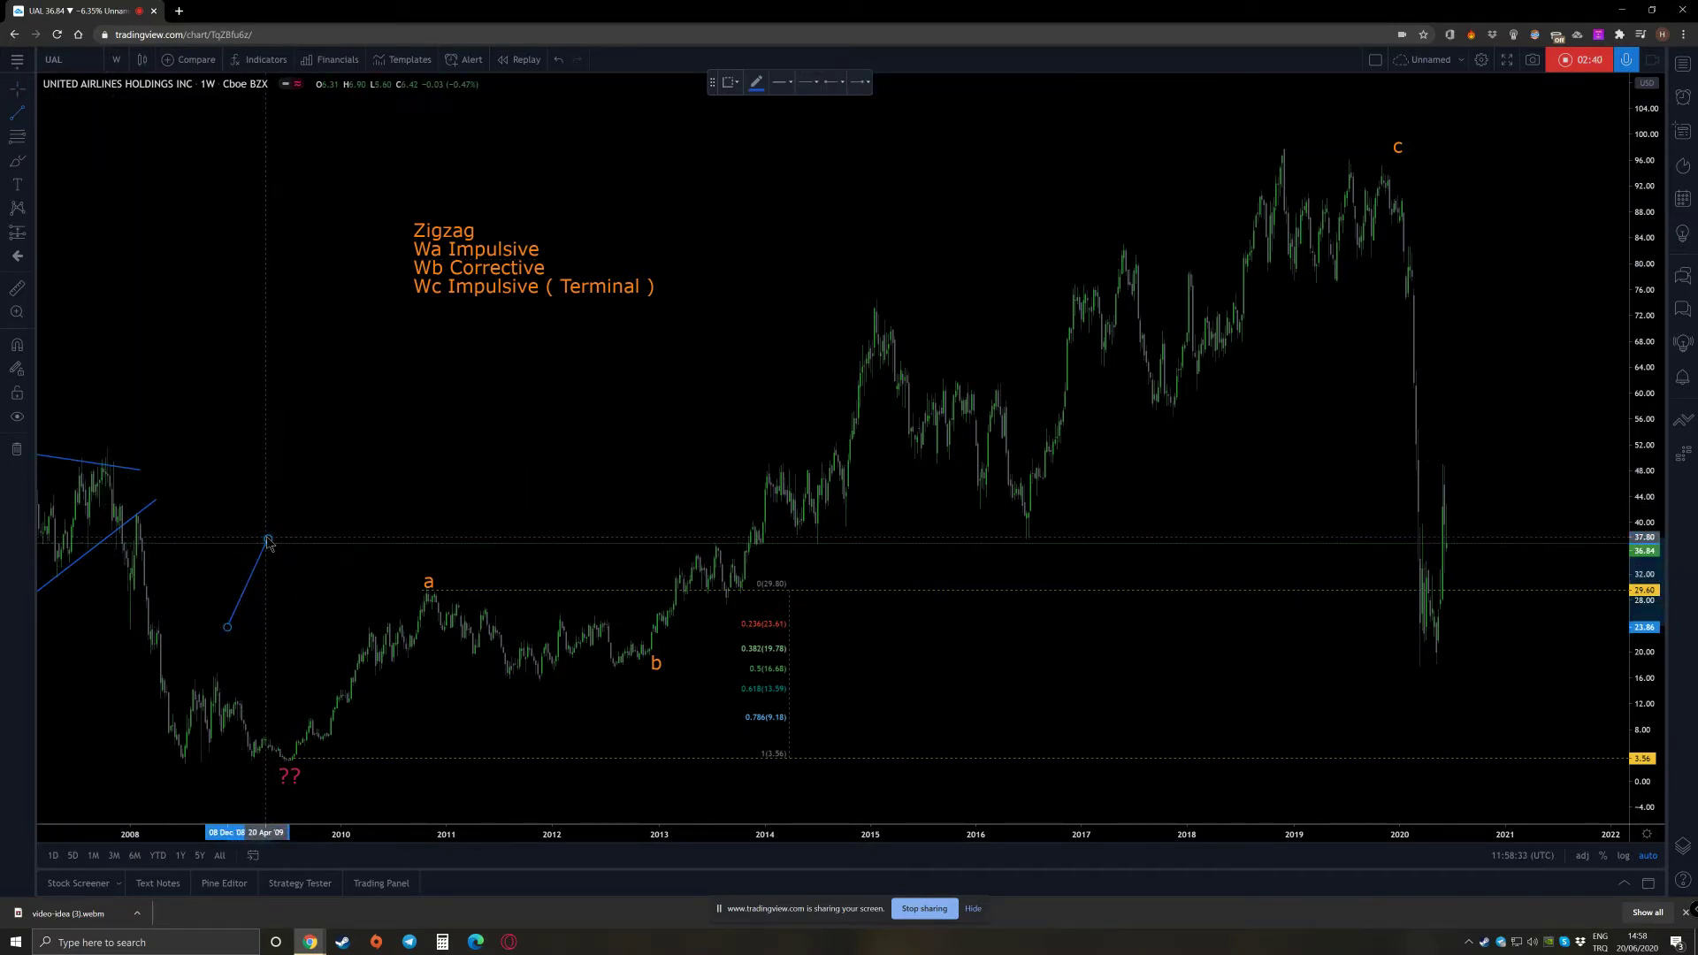
click(301, 574)
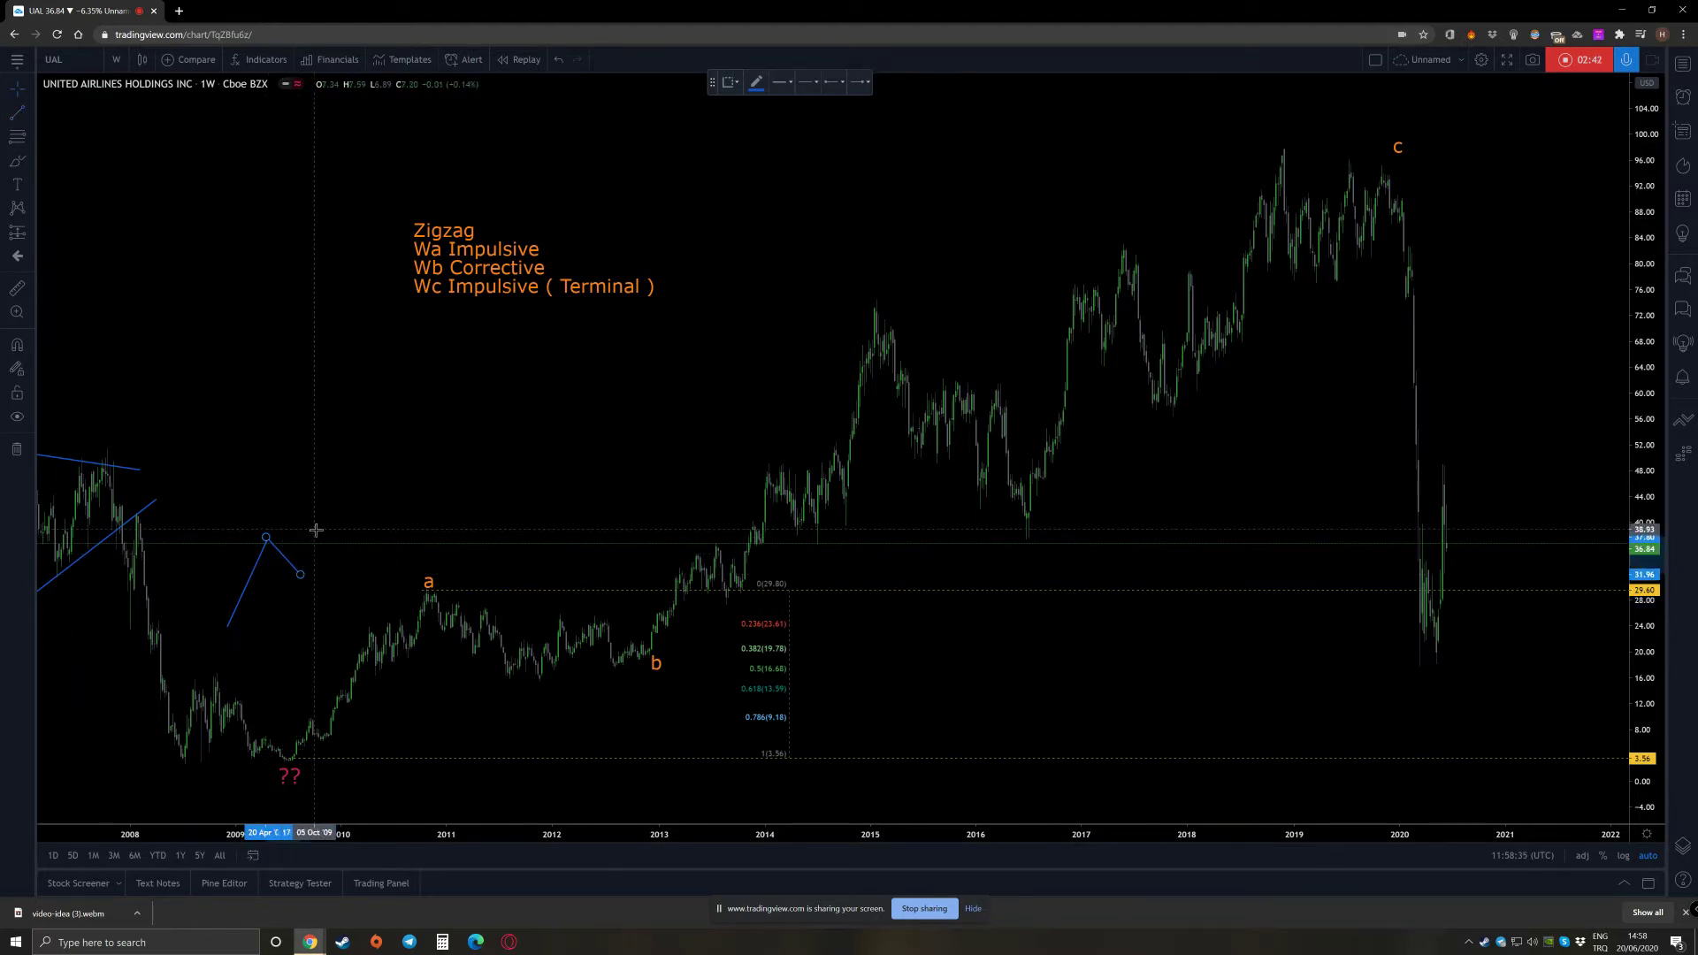
click(380, 385)
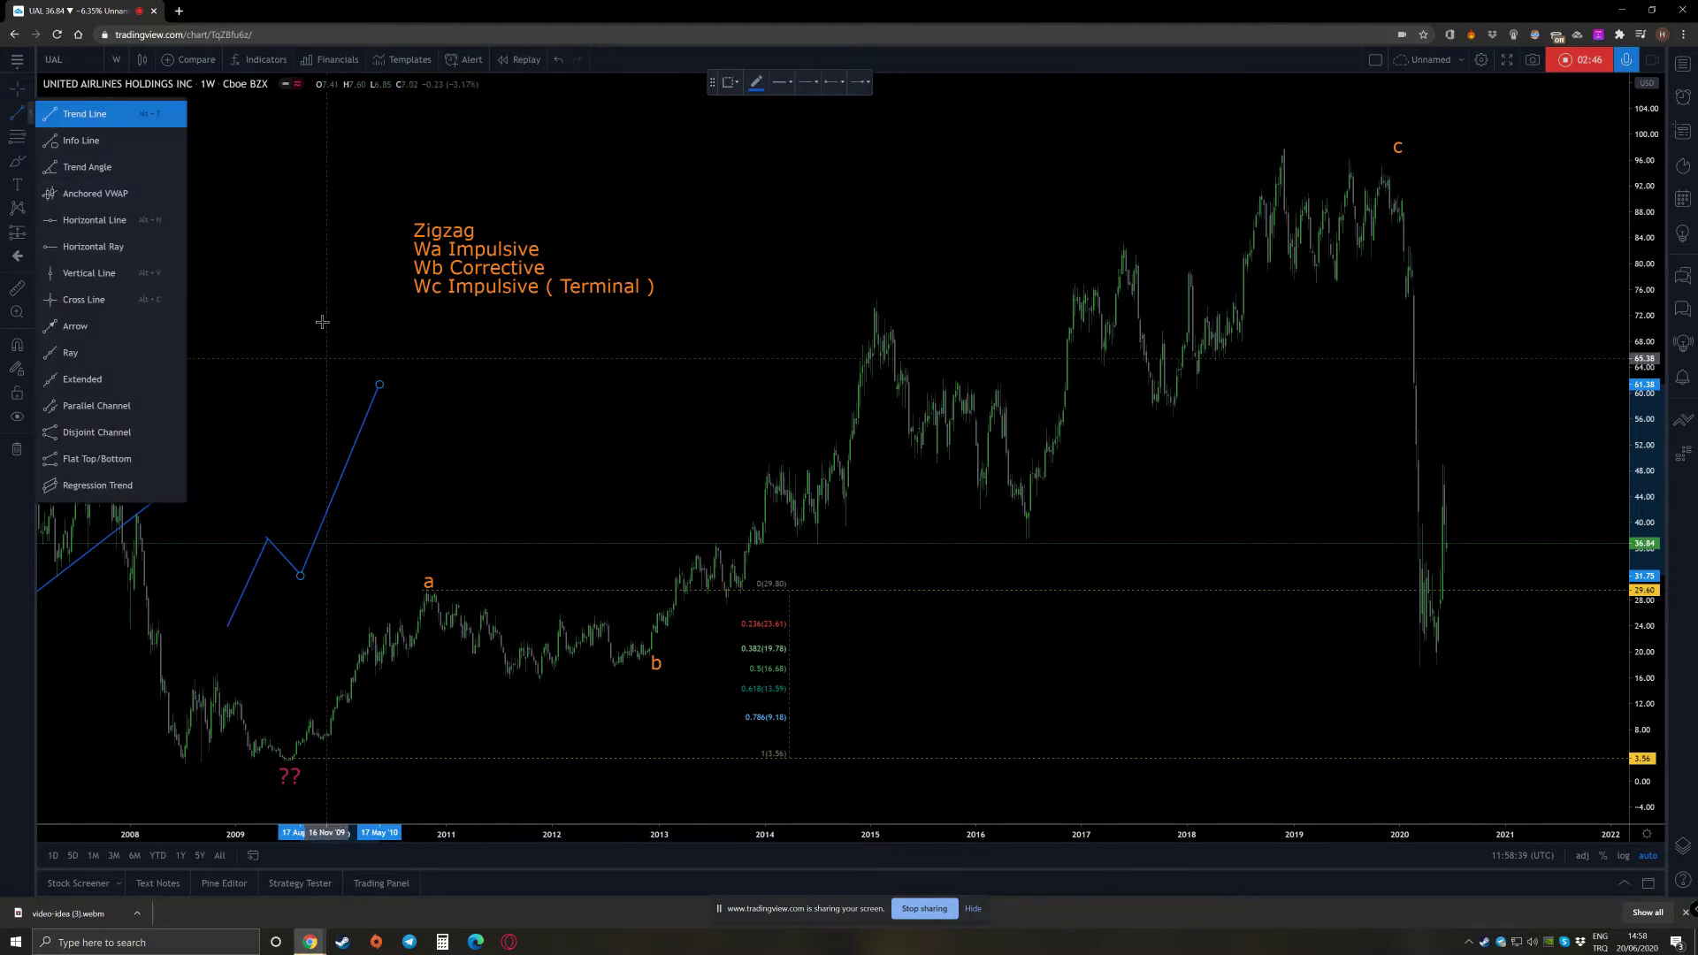
click(379, 387)
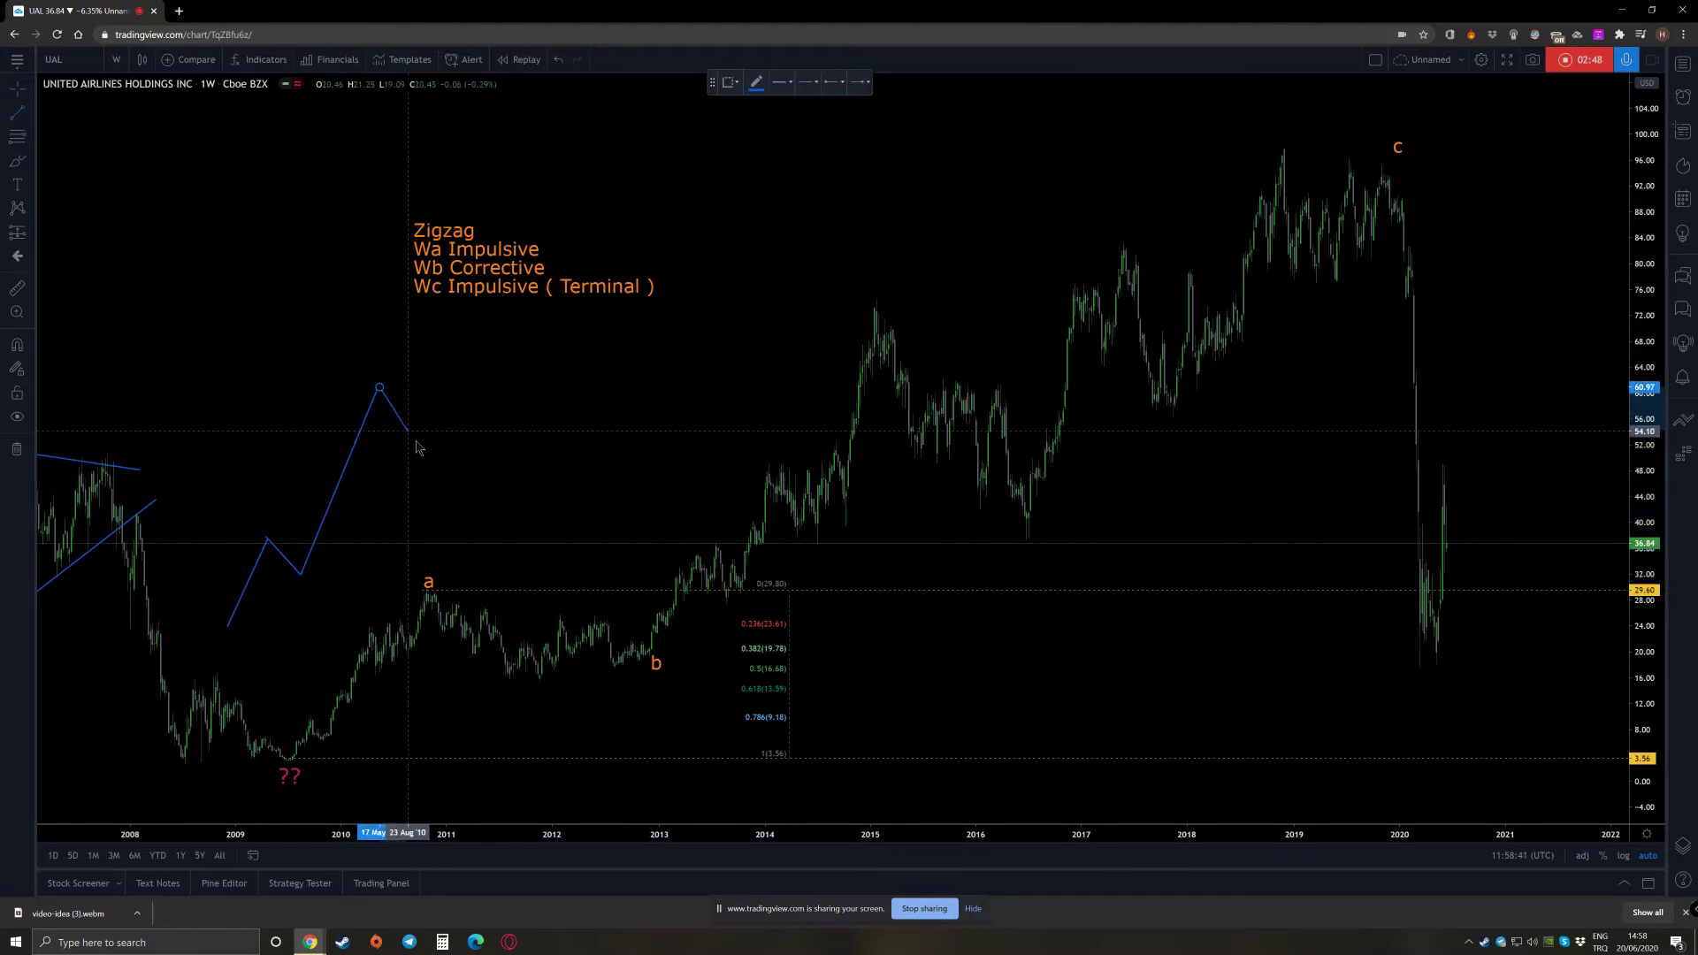
click(420, 449)
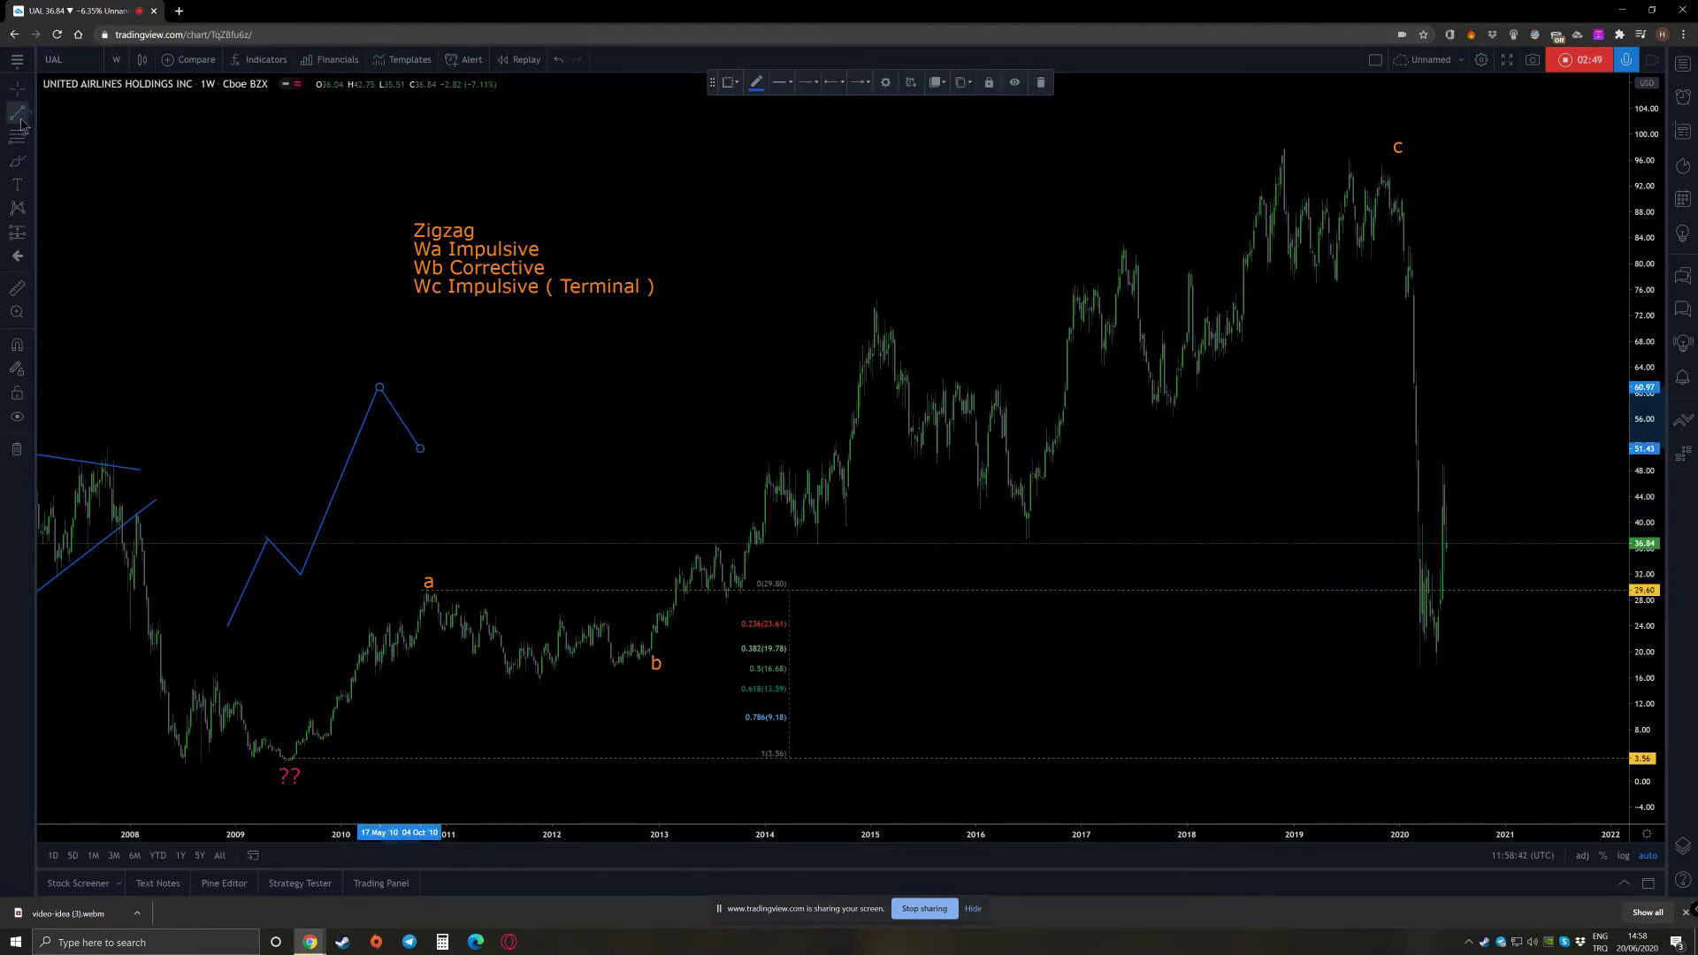
click(421, 450)
click(464, 358)
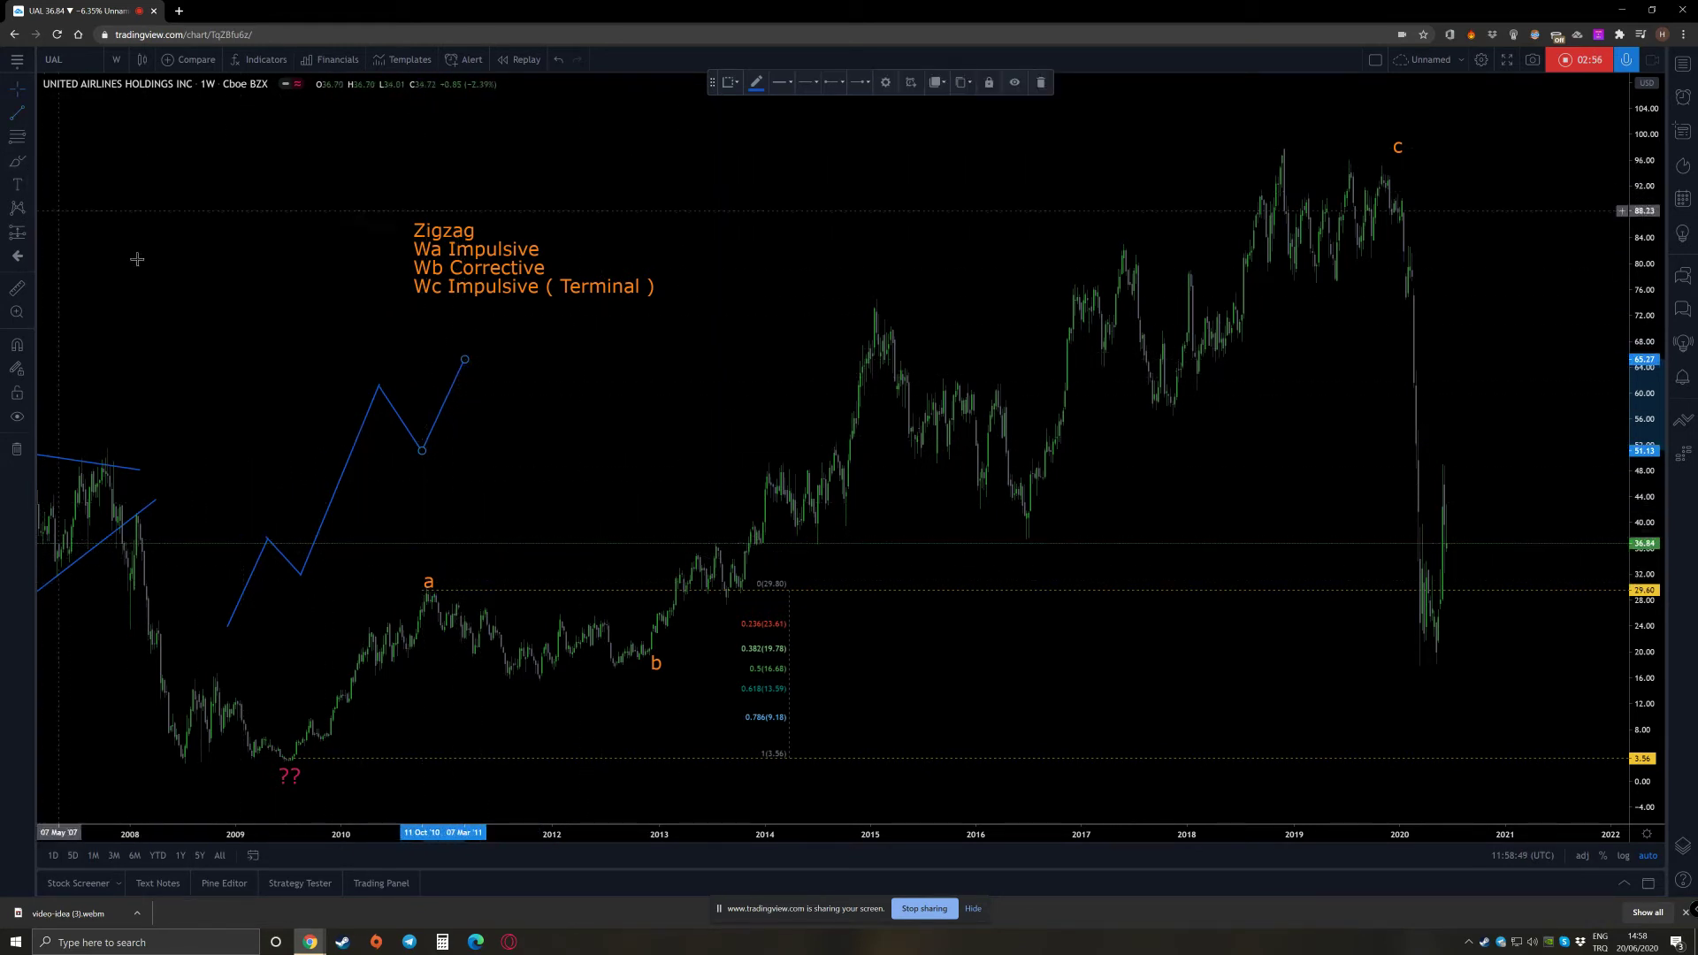
Copy the "c" label to the end of the sketched zigzag and to its first peak, changing the first-peak copy to a light cyan "1"
click(1398, 146)
drag(1401, 145, 261, 530)
double_click(263, 530)
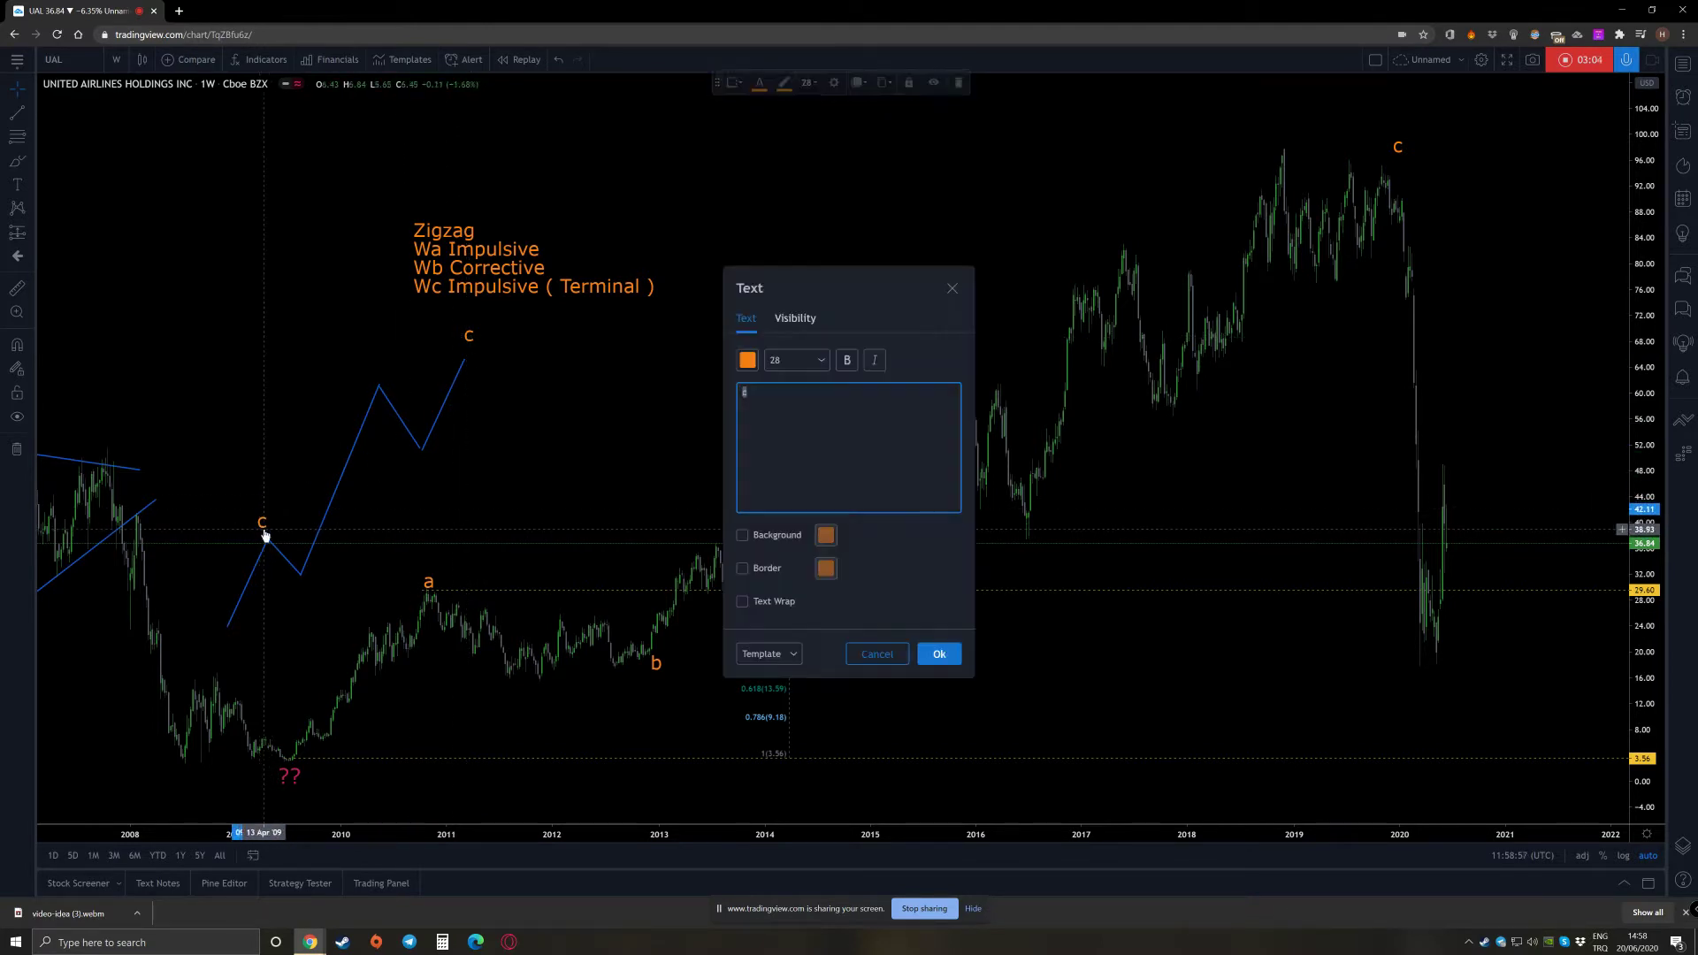
click(747, 360)
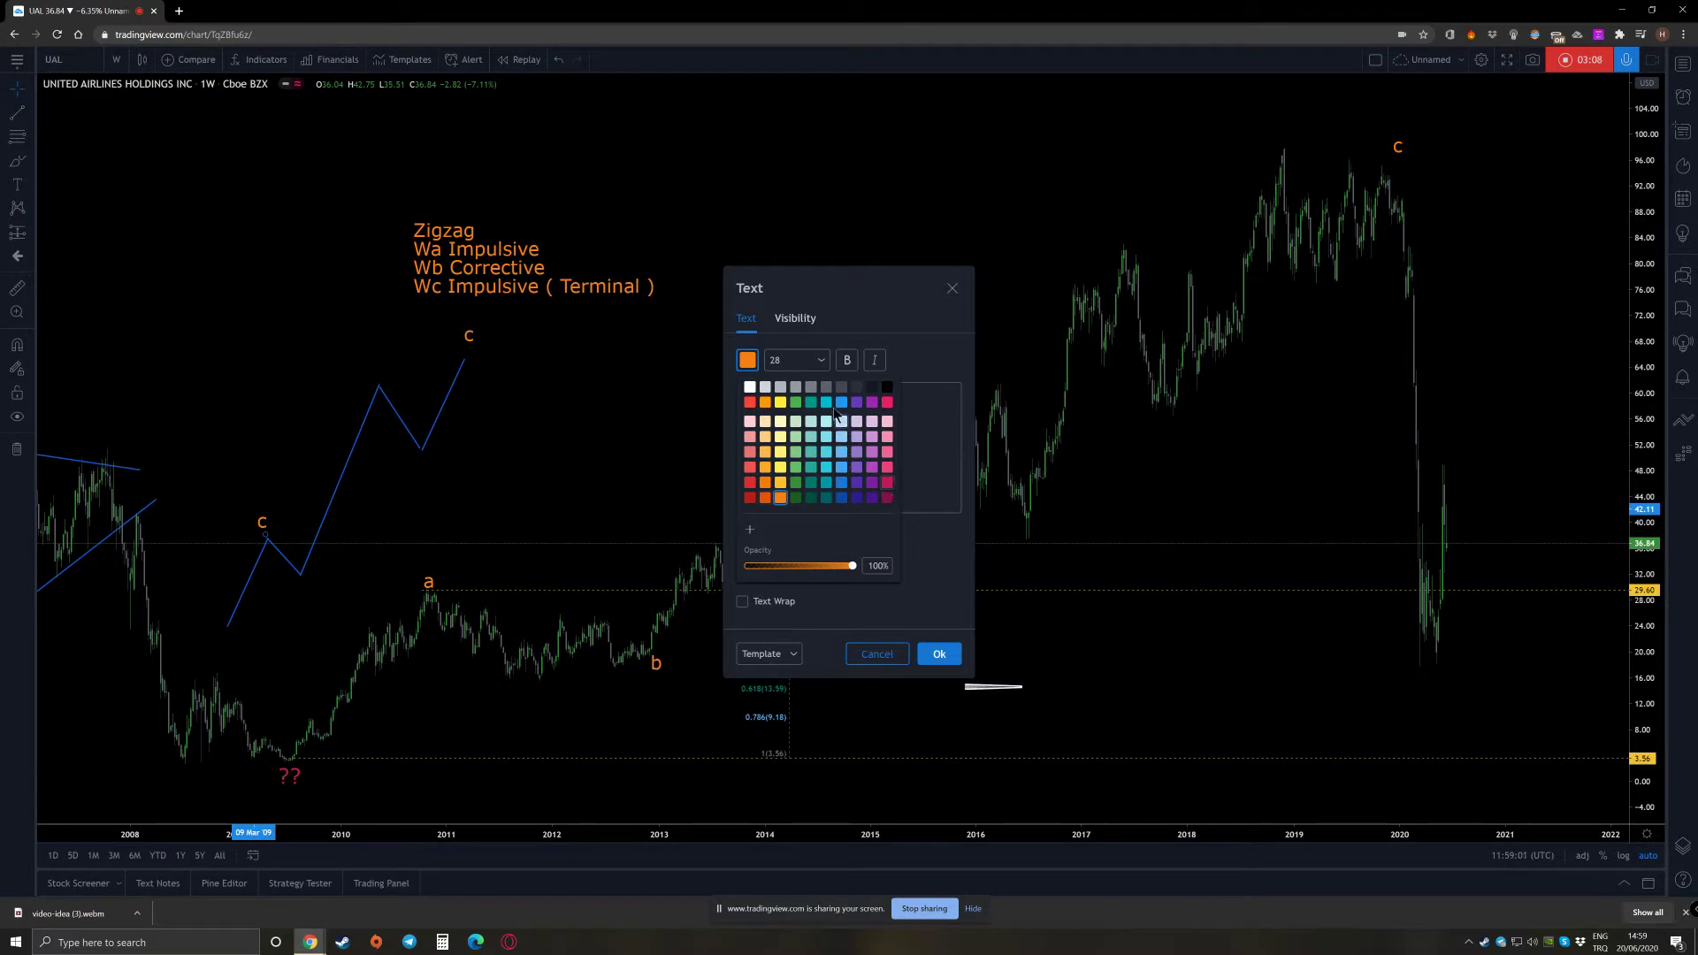
click(826, 436)
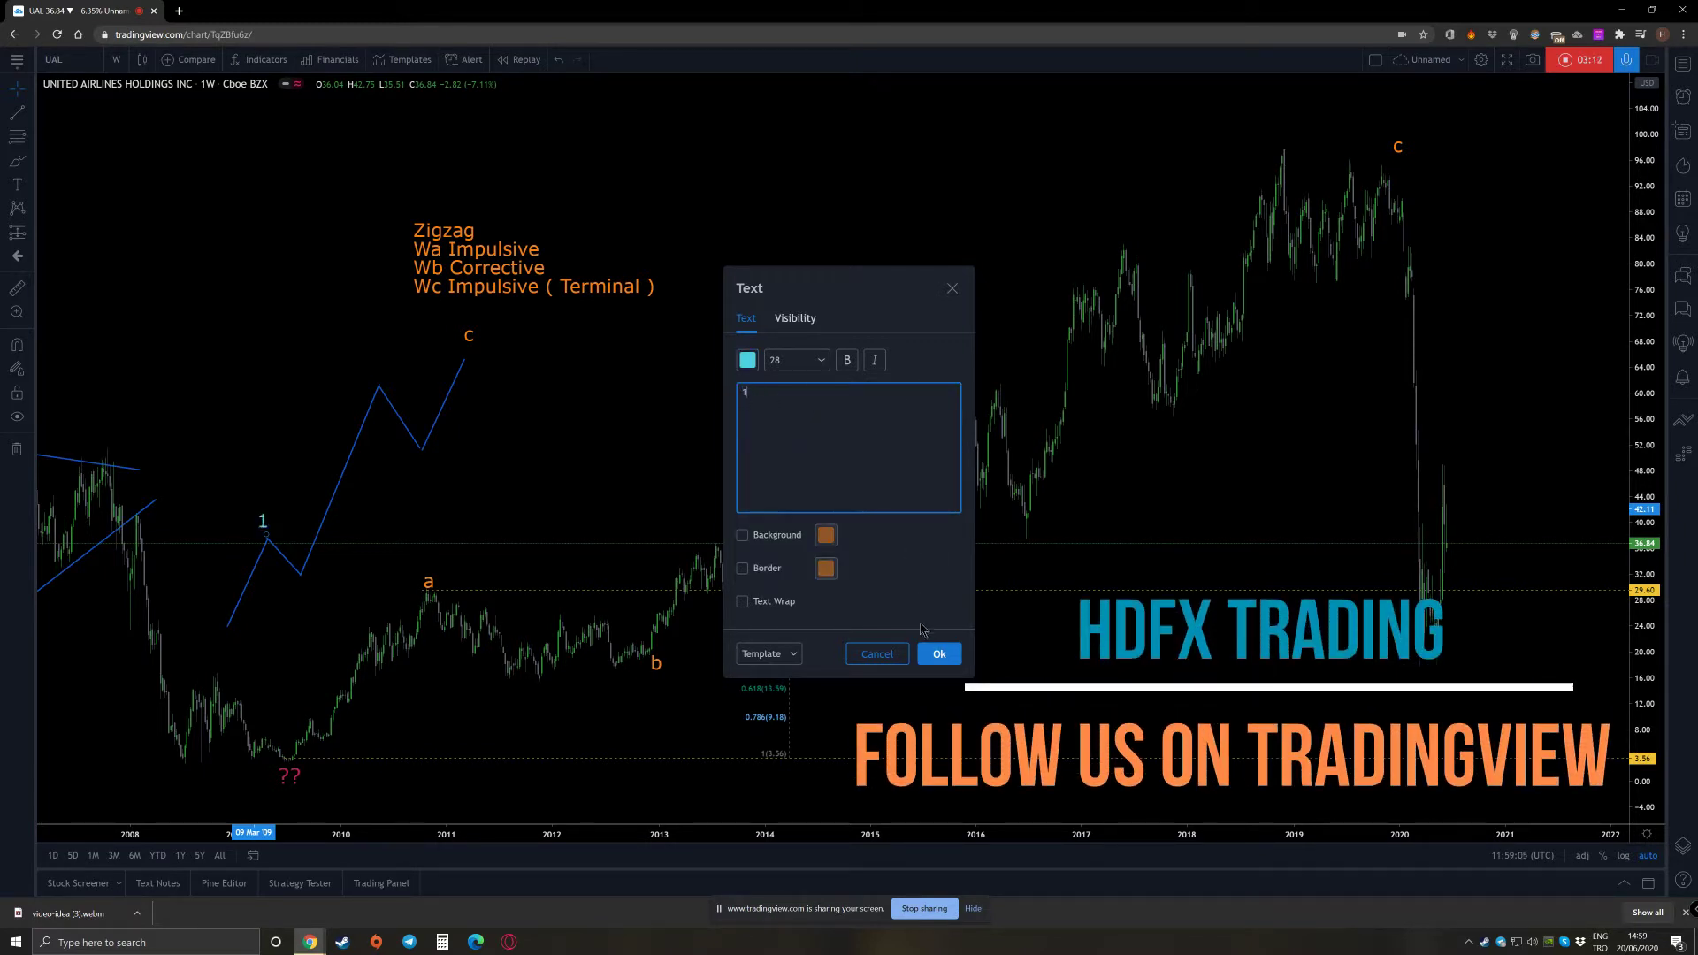
click(937, 653)
Copy the cyan label to the sketch's first trough as "2" and to its second peak as "3"
drag(259, 522, 315, 590)
double_click(305, 582)
text(2)
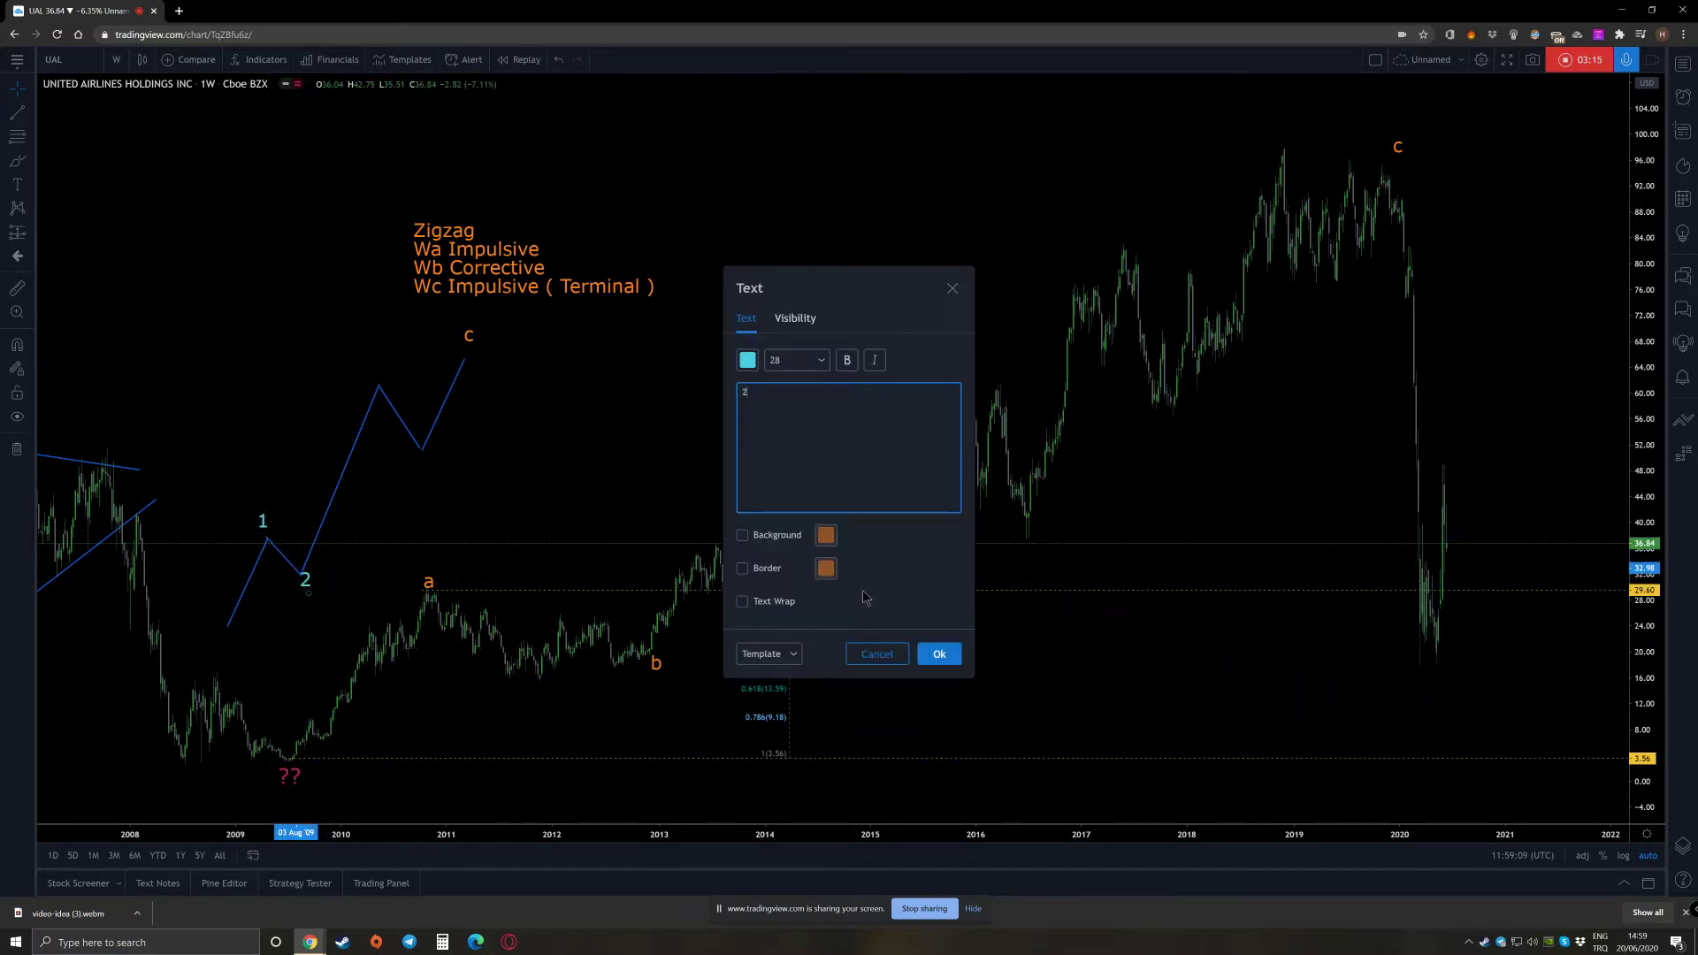
click(933, 650)
drag(305, 579, 376, 375)
text(3)
click(939, 654)
Copy the cyan label to the sketch's second trough and change its text to "4"
drag(384, 393, 428, 464)
double_click(427, 461)
text(4)
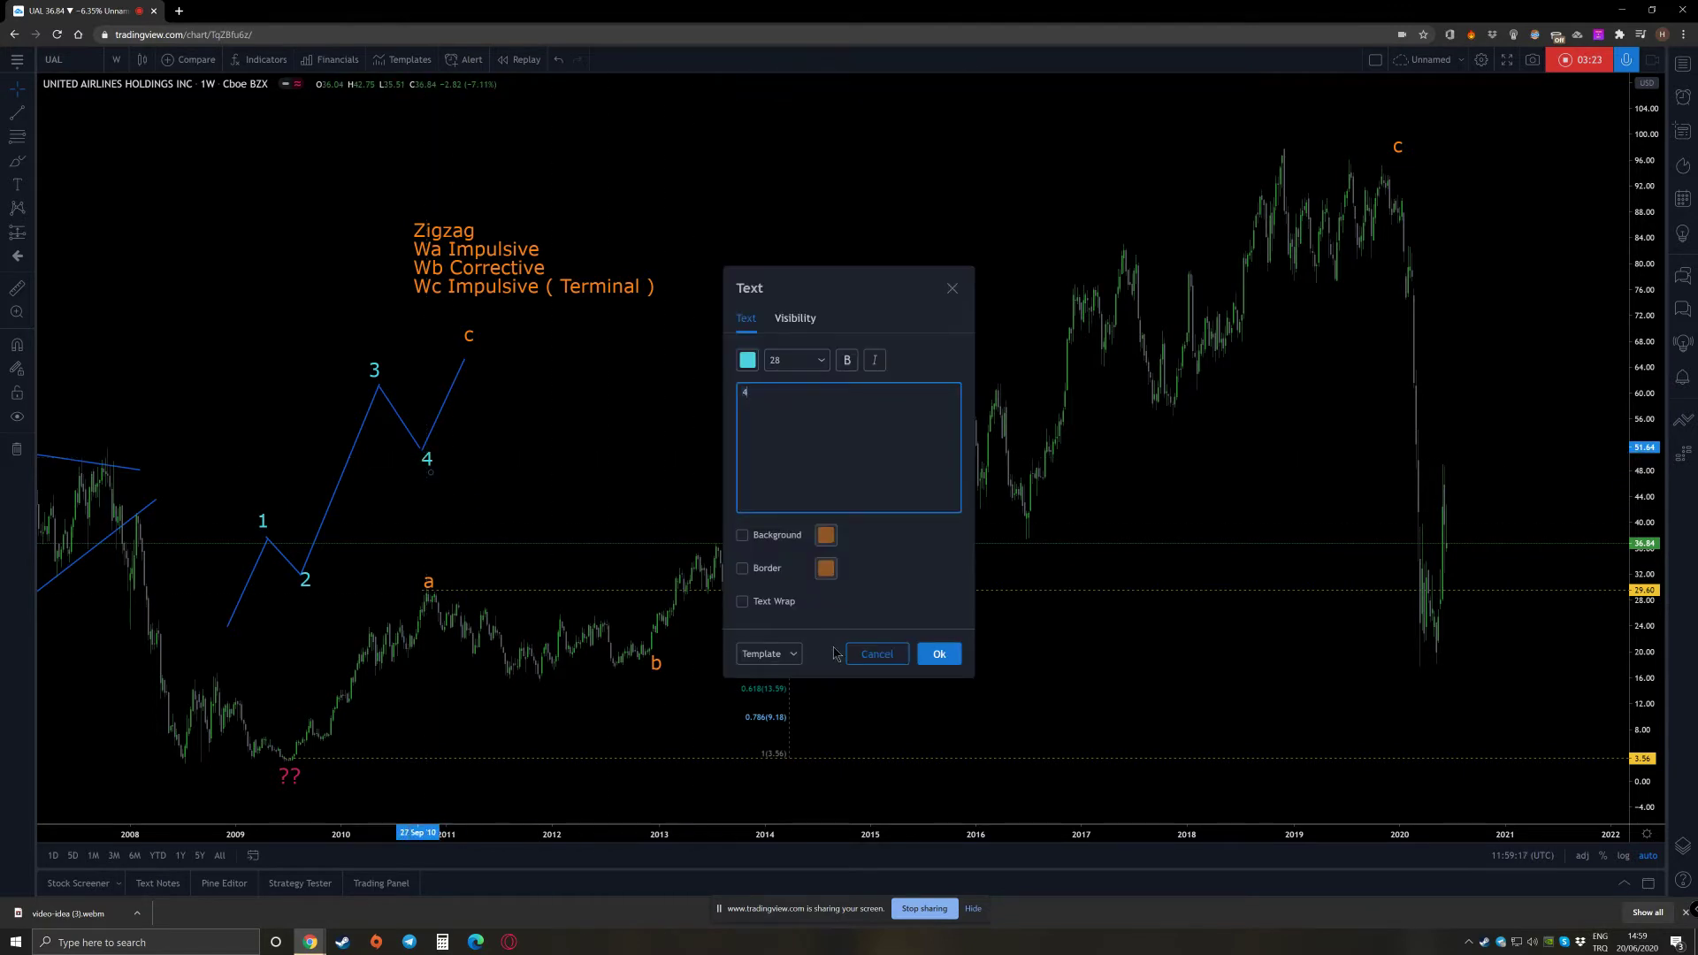
click(939, 653)
Copy the cyan label to the end of the sketched zigzag as "5" and move the orange "c" just above it
drag(428, 460, 472, 351)
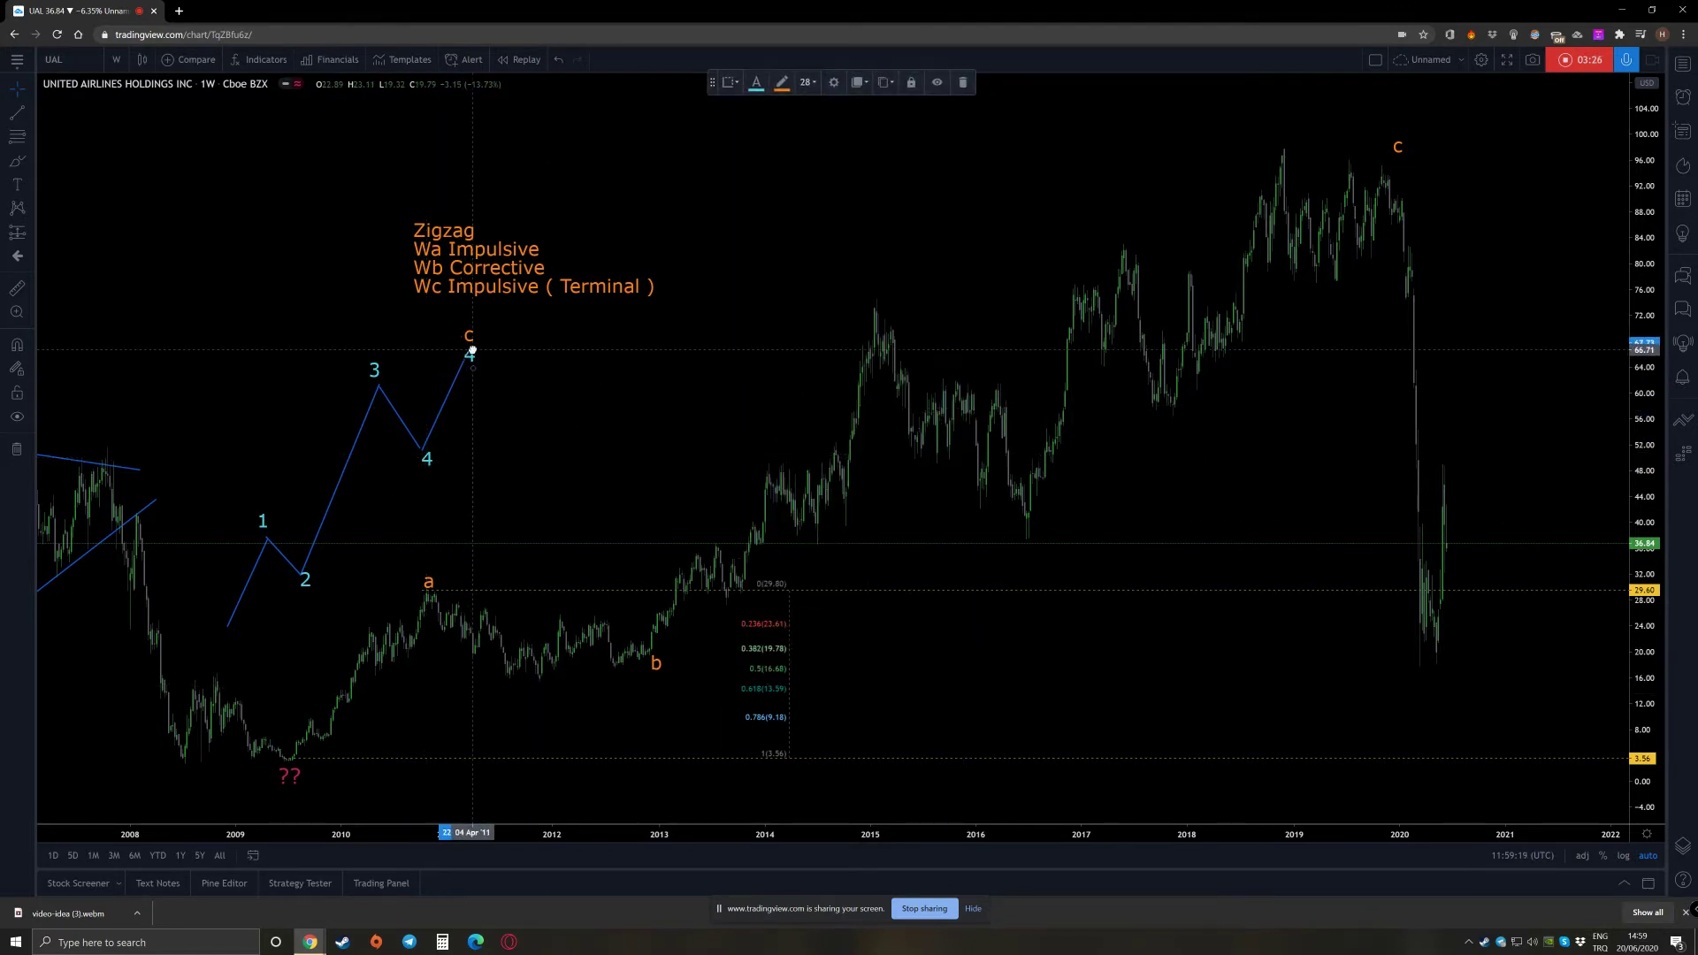
double_click(471, 354)
click(950, 659)
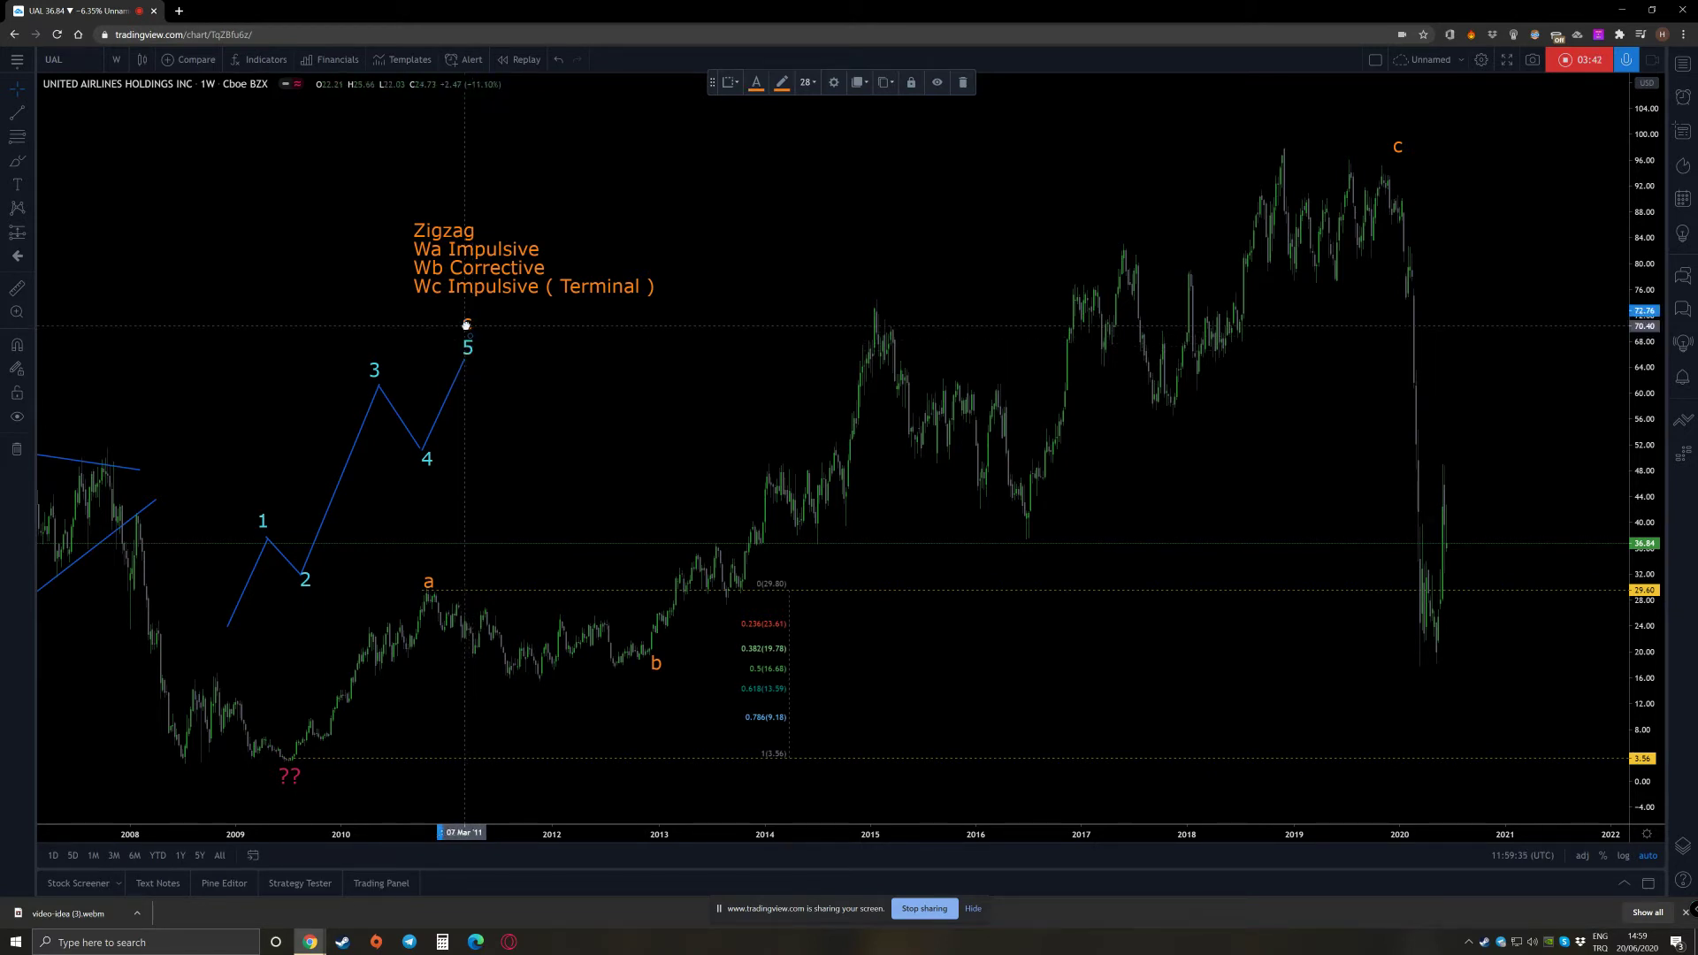
click(482, 354)
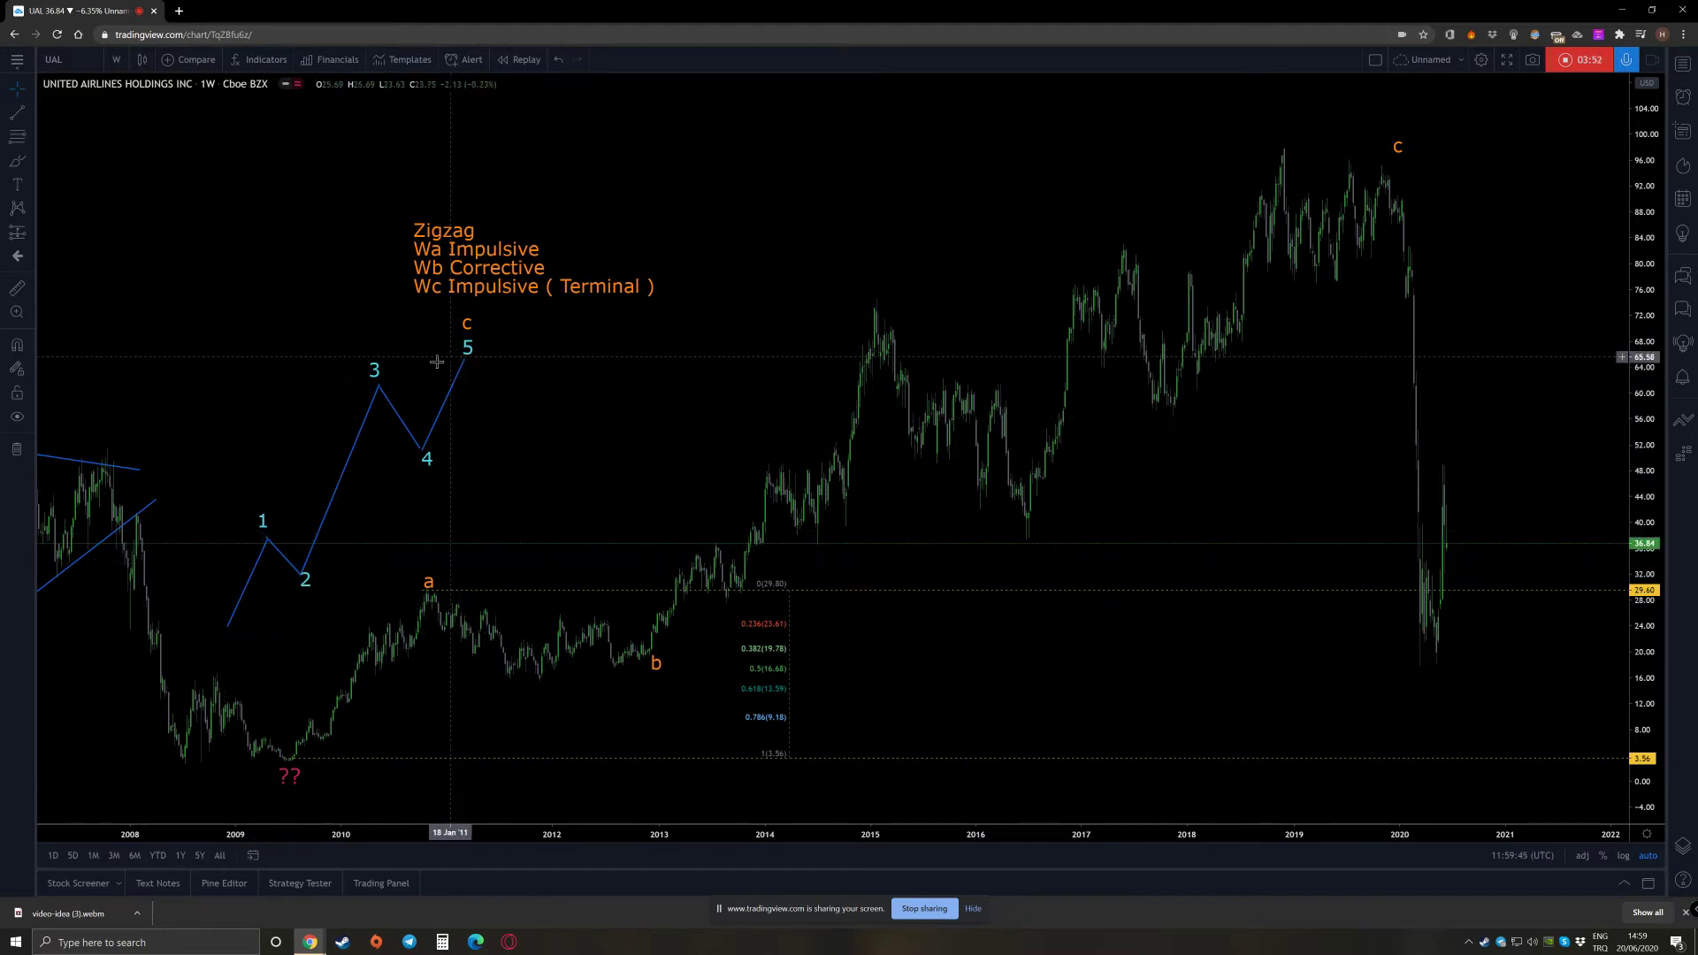
Copy the "1" label beside the sketch's first leg and change it to "12345" in pale pink at font size 24
click(263, 525)
drag(263, 525, 212, 571)
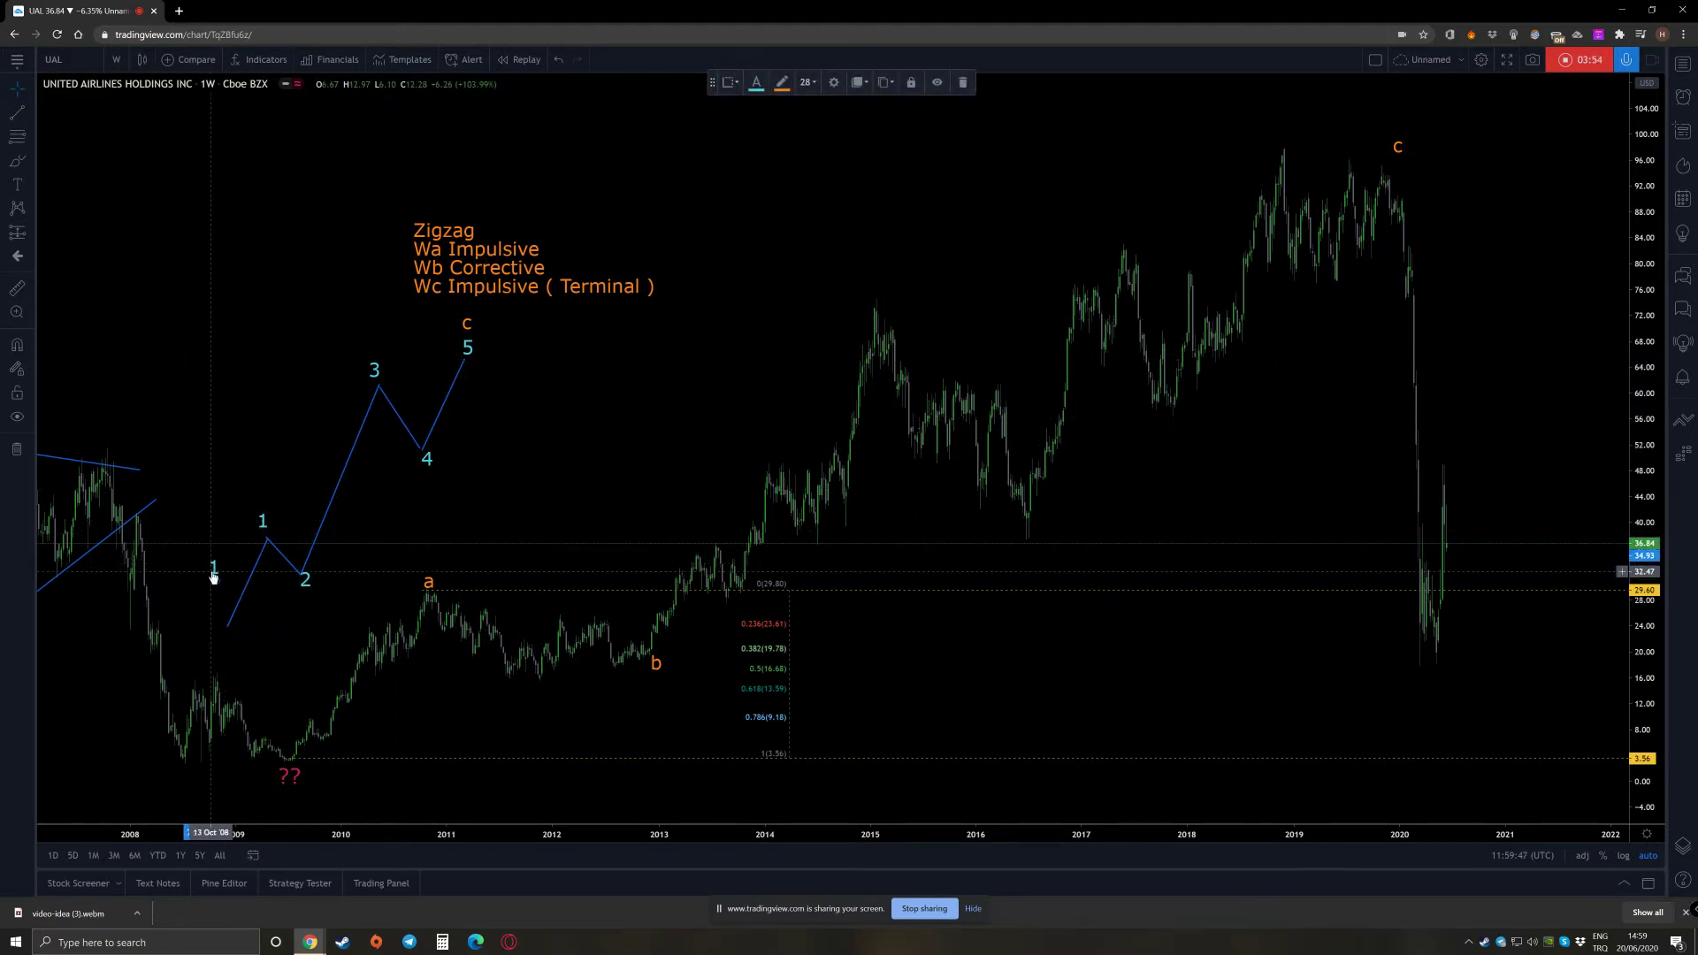
double_click(213, 573)
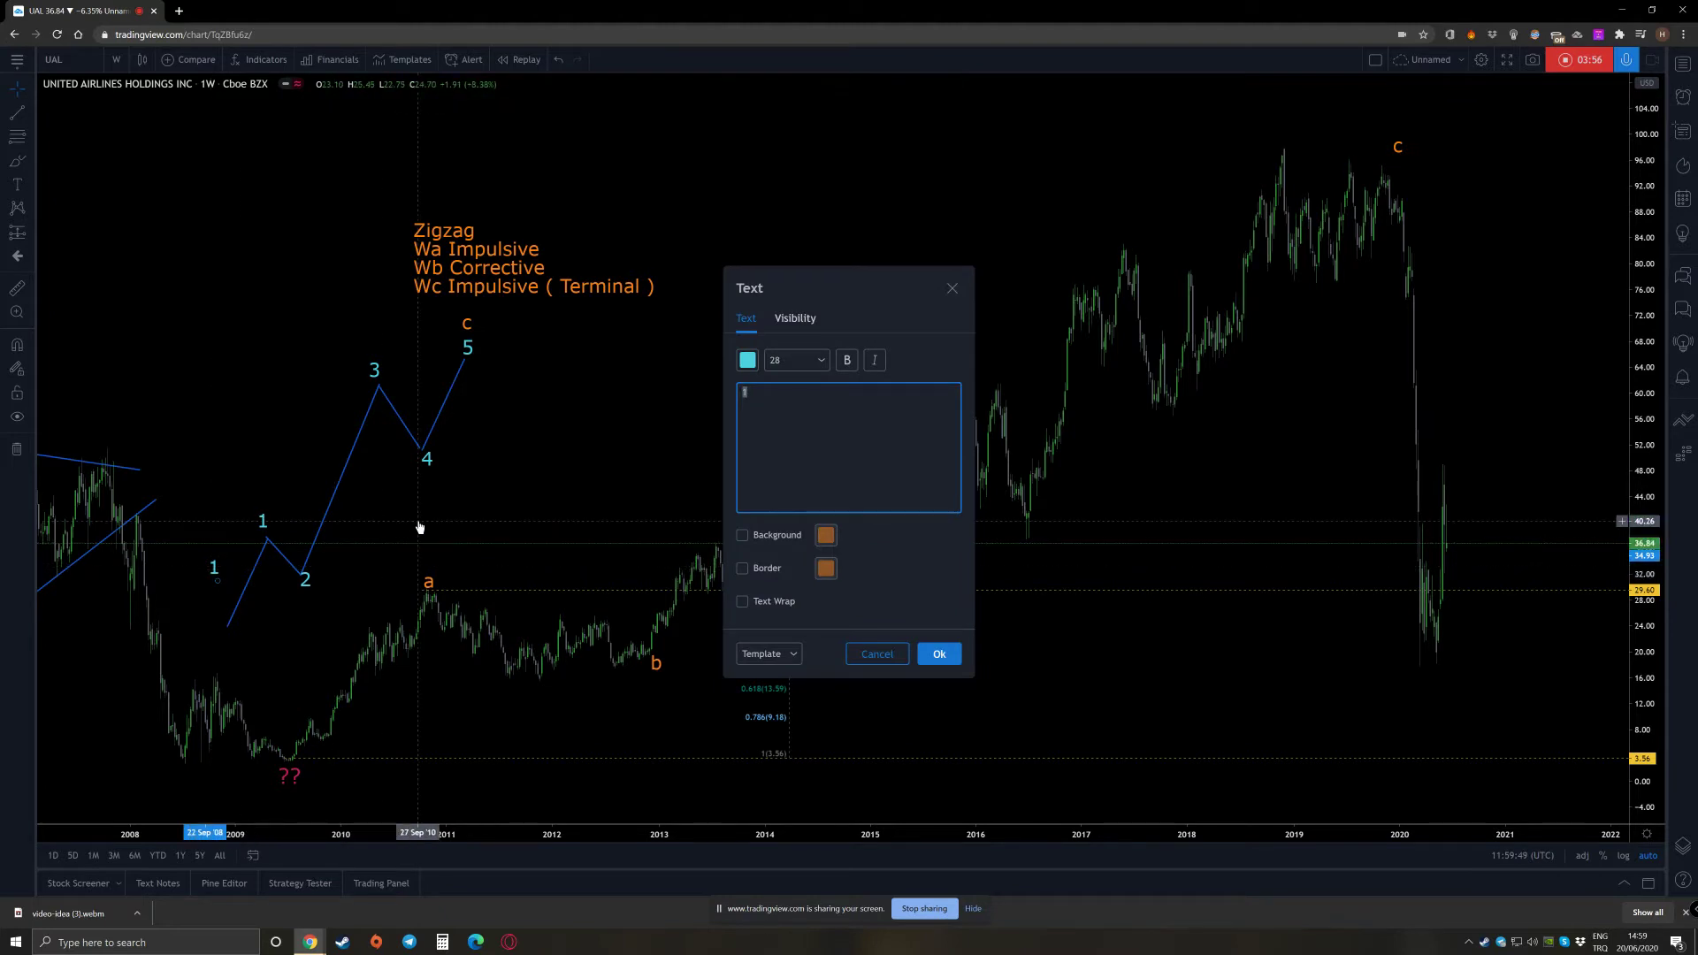
text(12345)
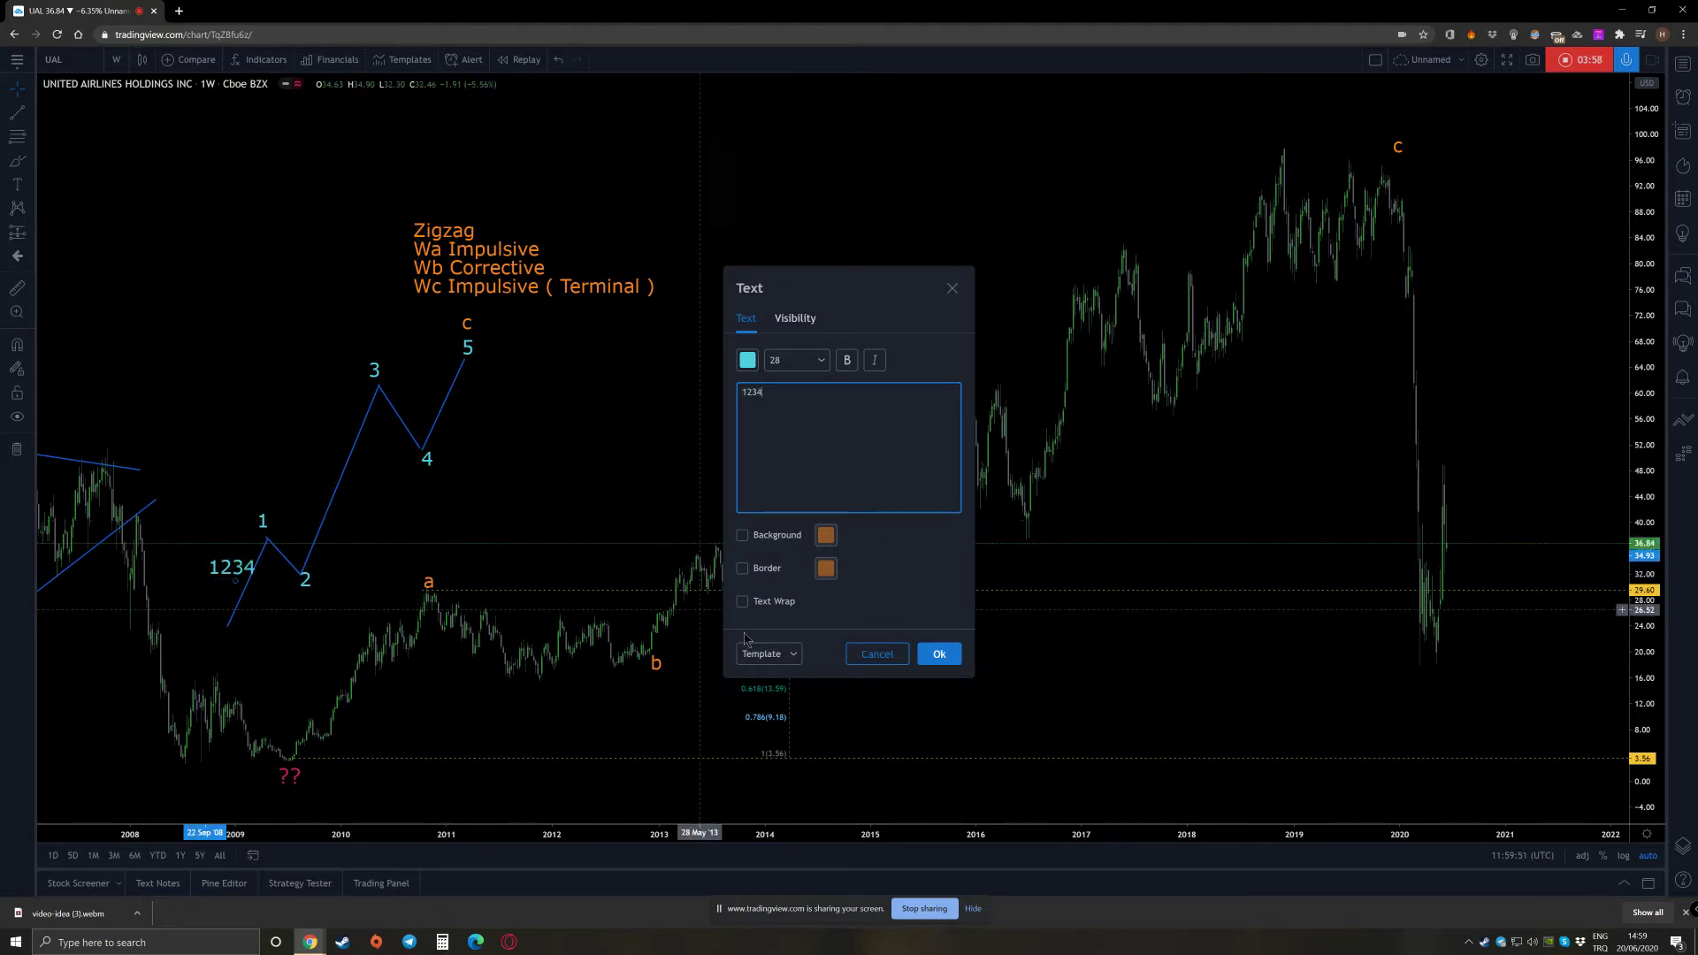
click(814, 372)
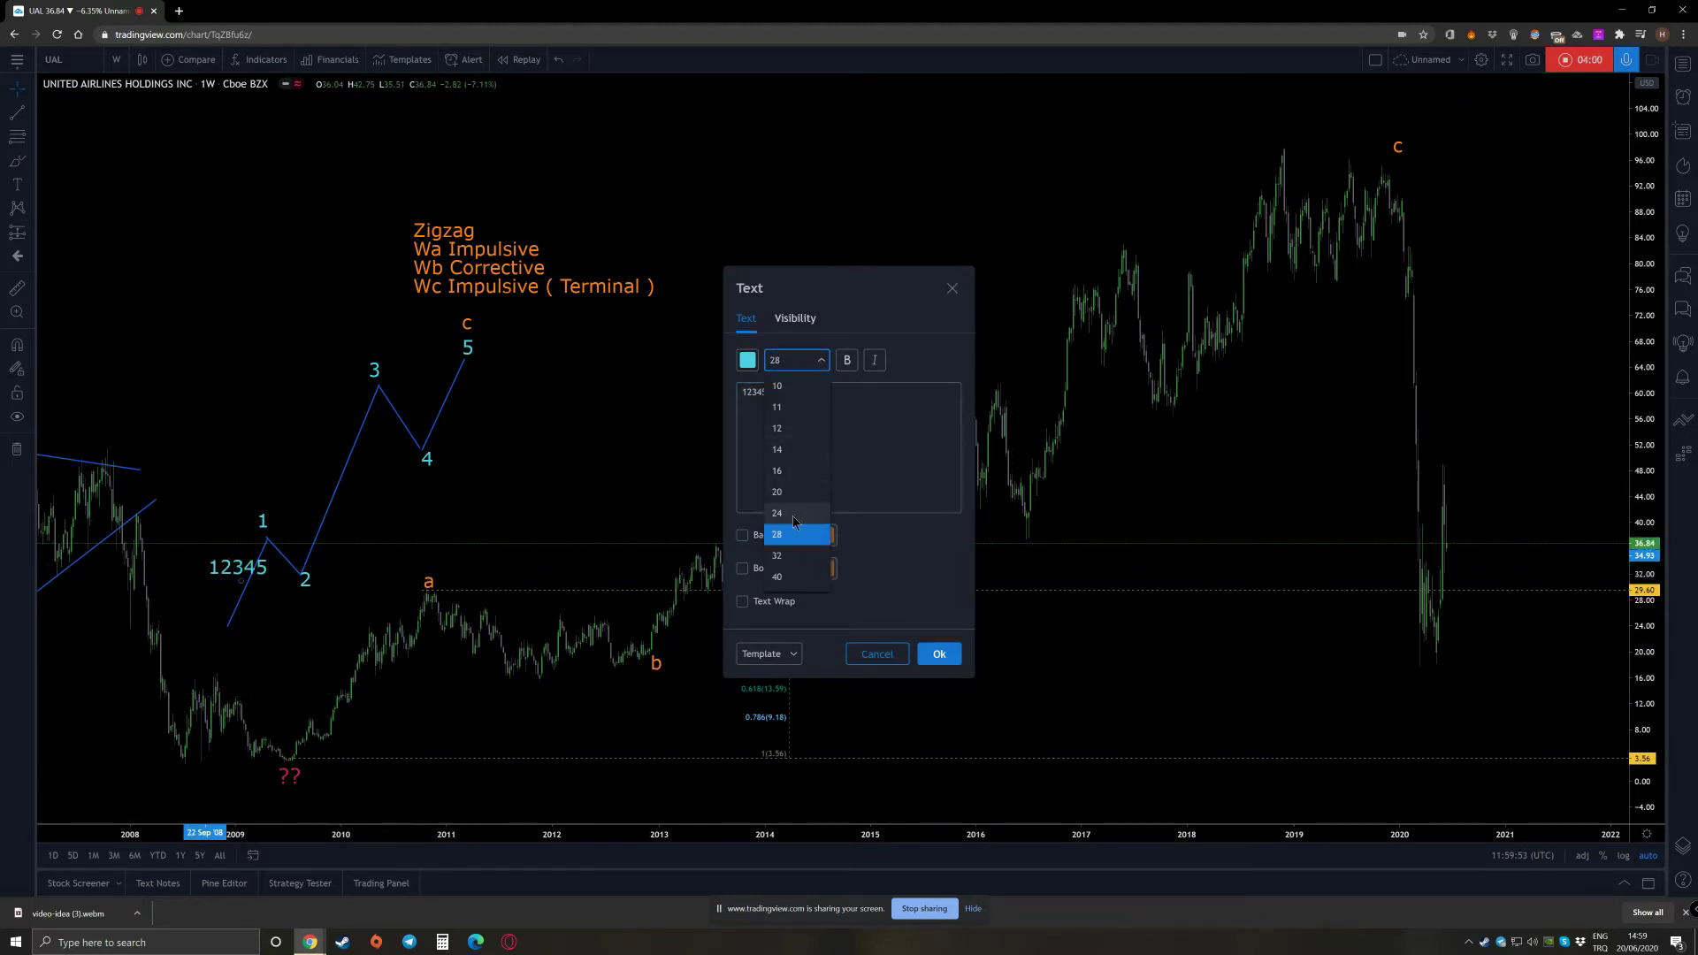
click(793, 517)
click(748, 361)
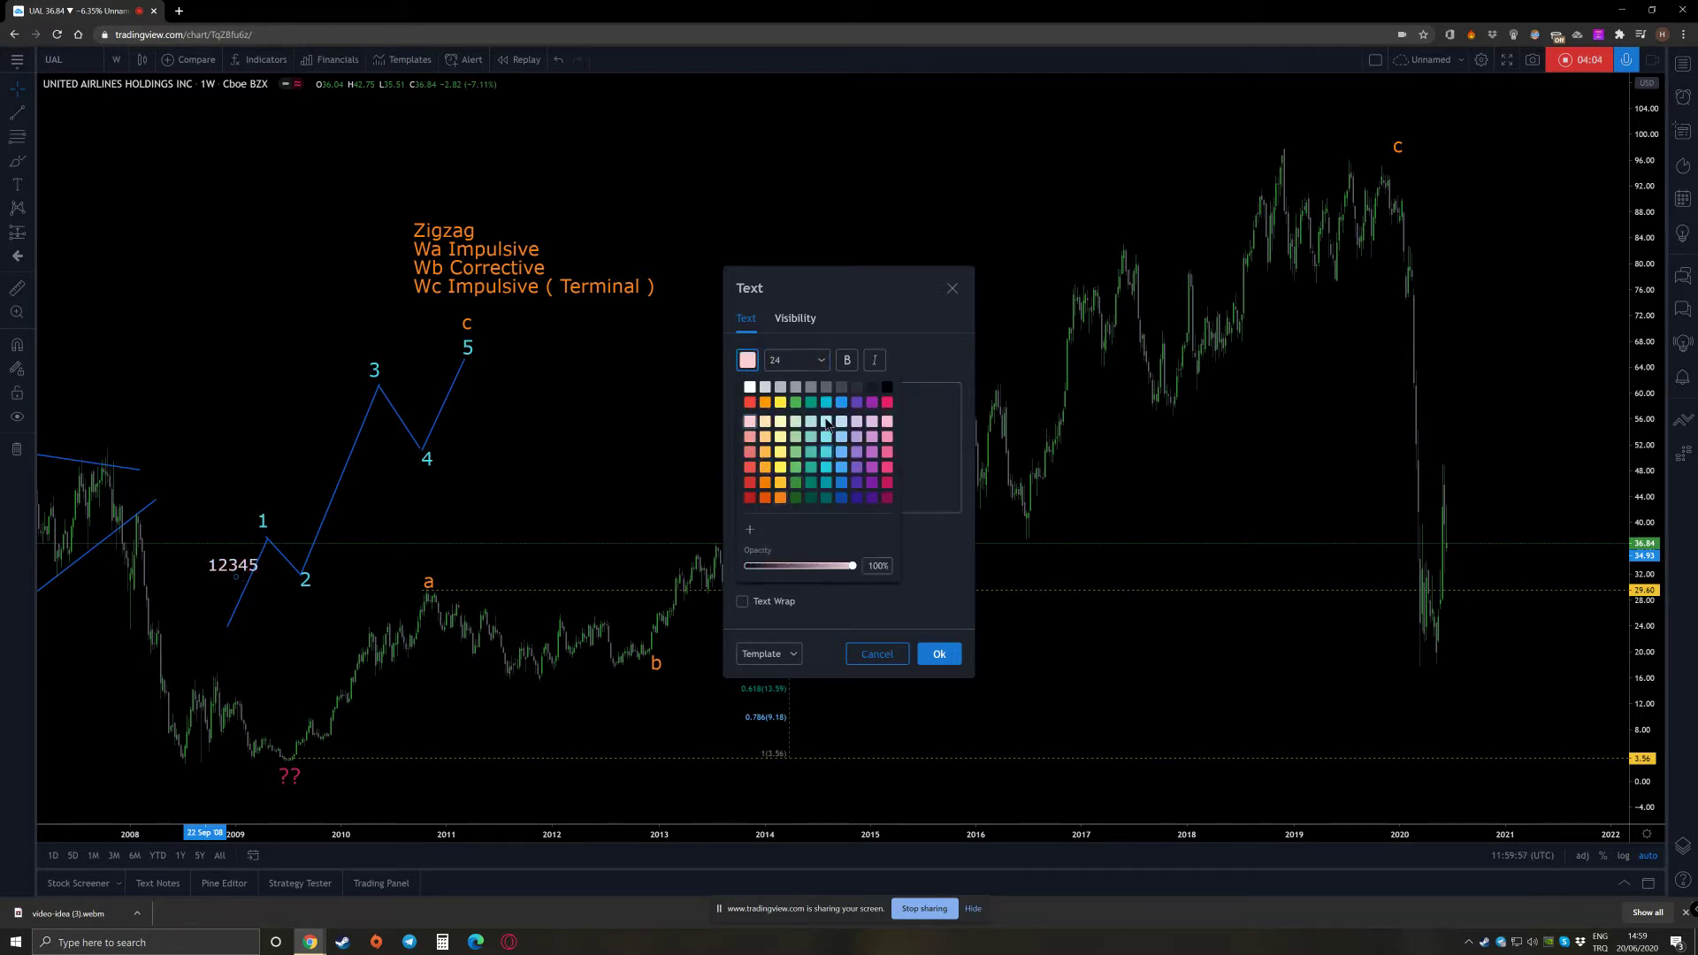
click(924, 443)
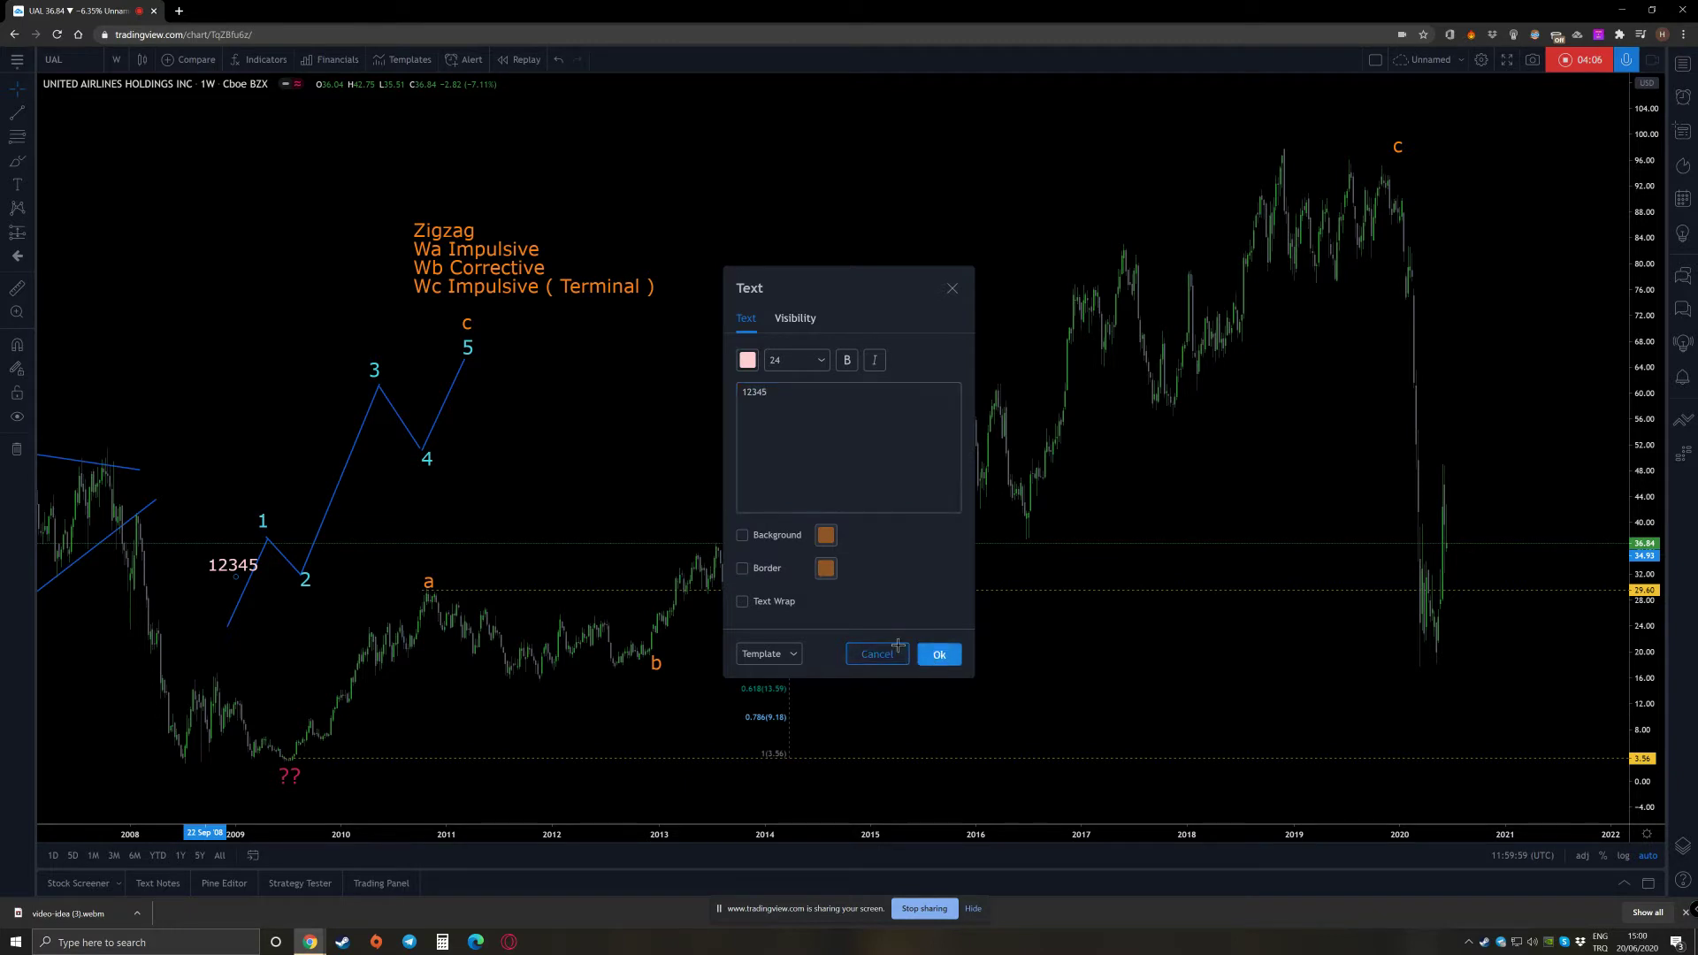
click(937, 653)
Copy "12345" beside the sketch's third and fifth legs, and add "abc" copies beside its second and fourth legs
mouse_move(225, 566)
mouse_down()
mouse_move(319, 435)
mouse_move(428, 446)
mouse_move(428, 391)
mouse_up()
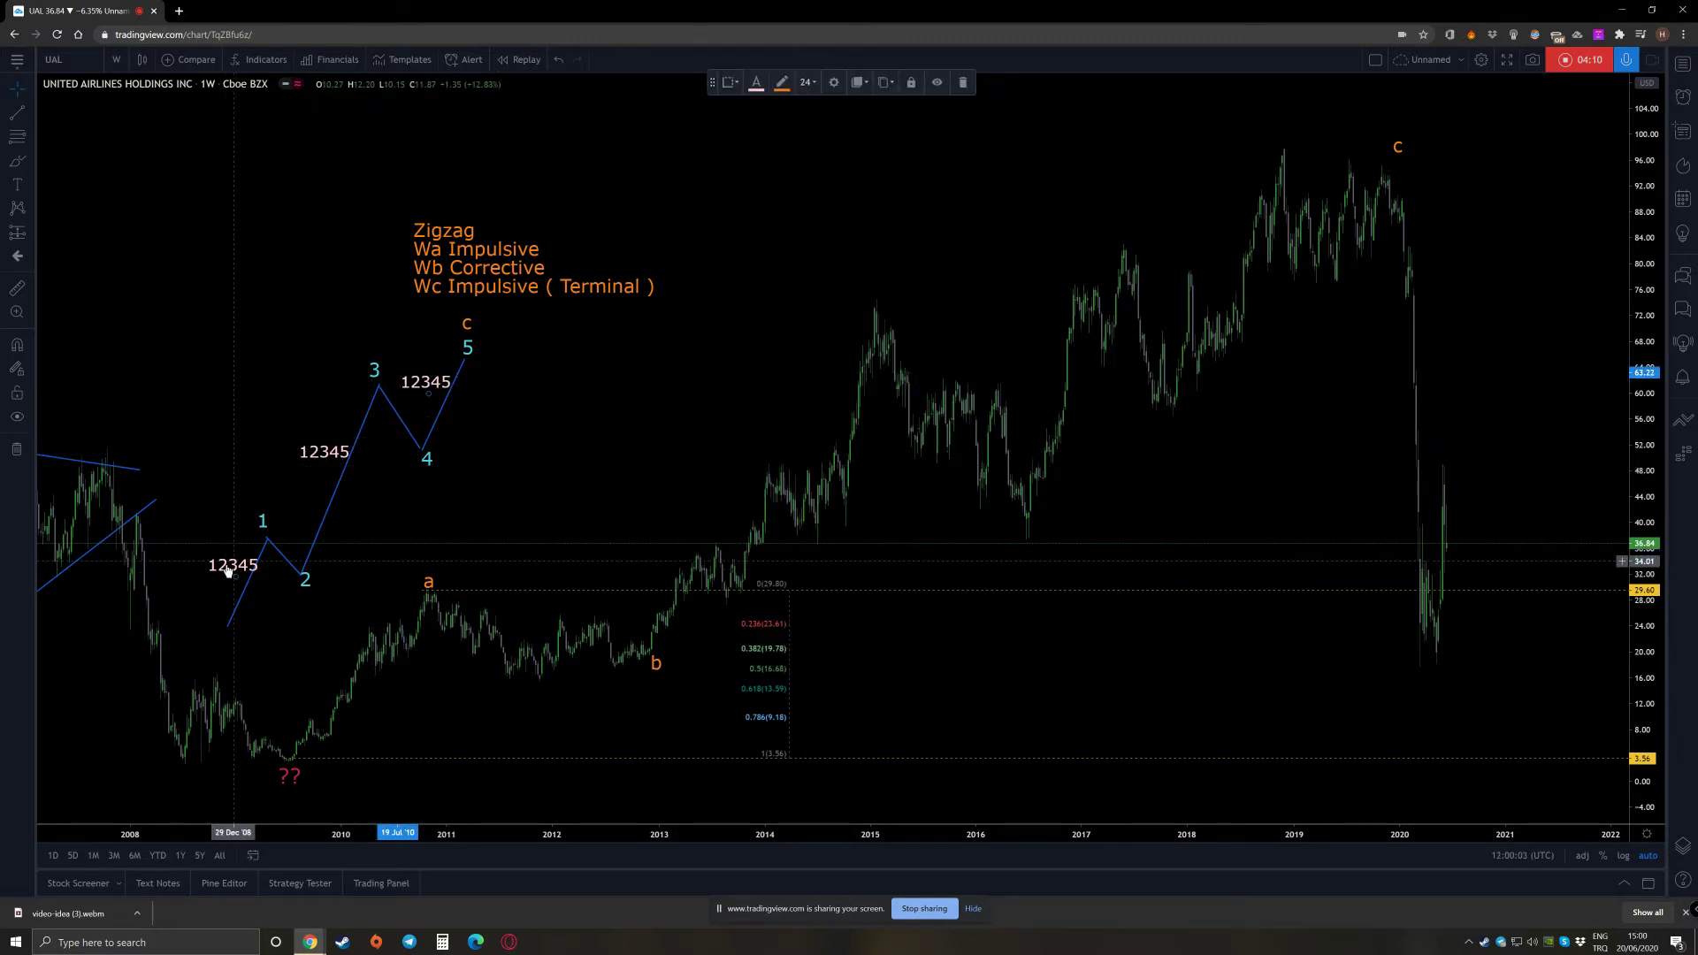
drag(235, 569, 290, 586)
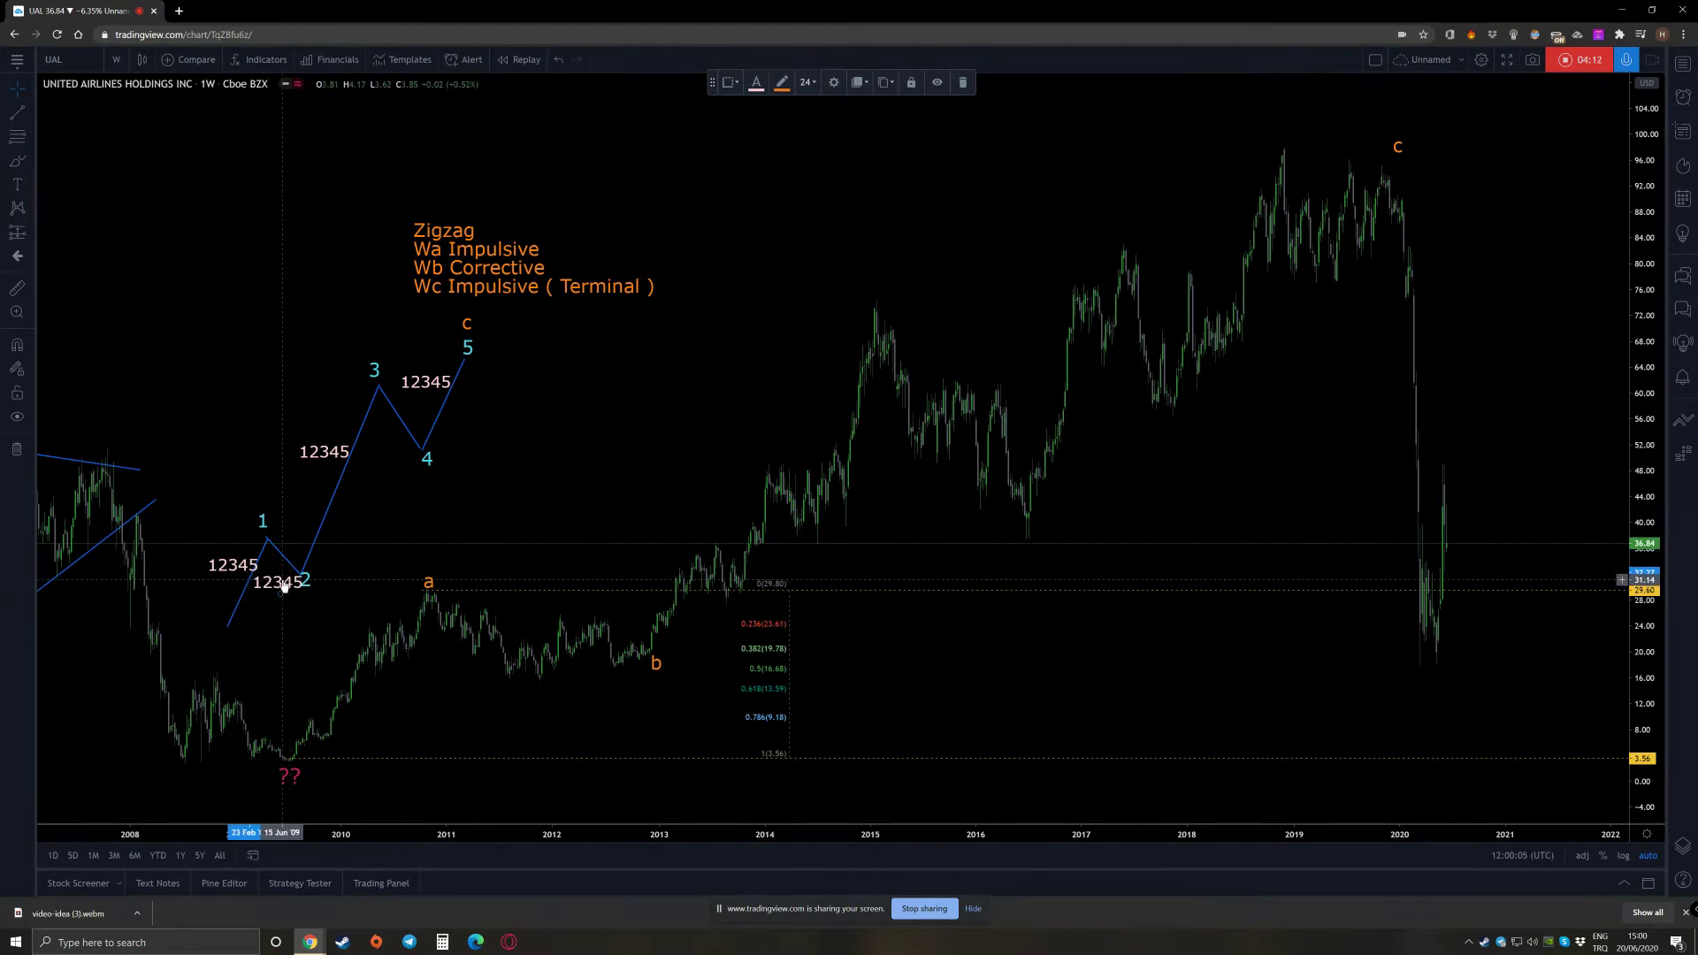
double_click(283, 586)
text(abc)
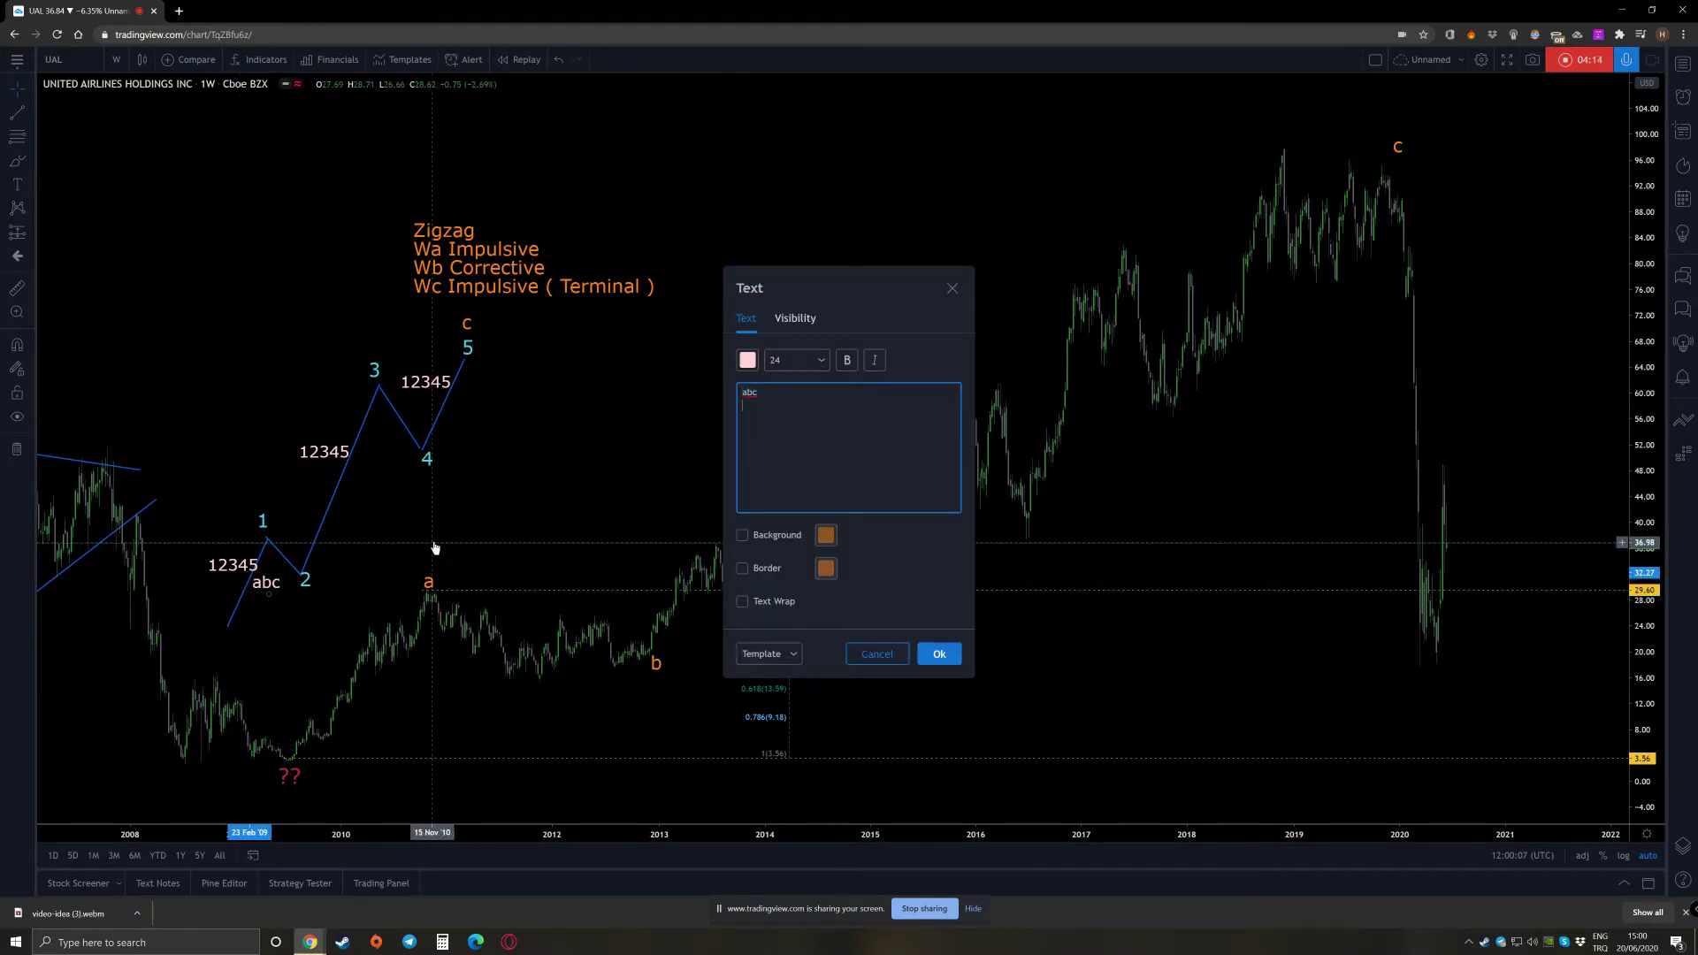
click(940, 654)
drag(270, 586, 400, 448)
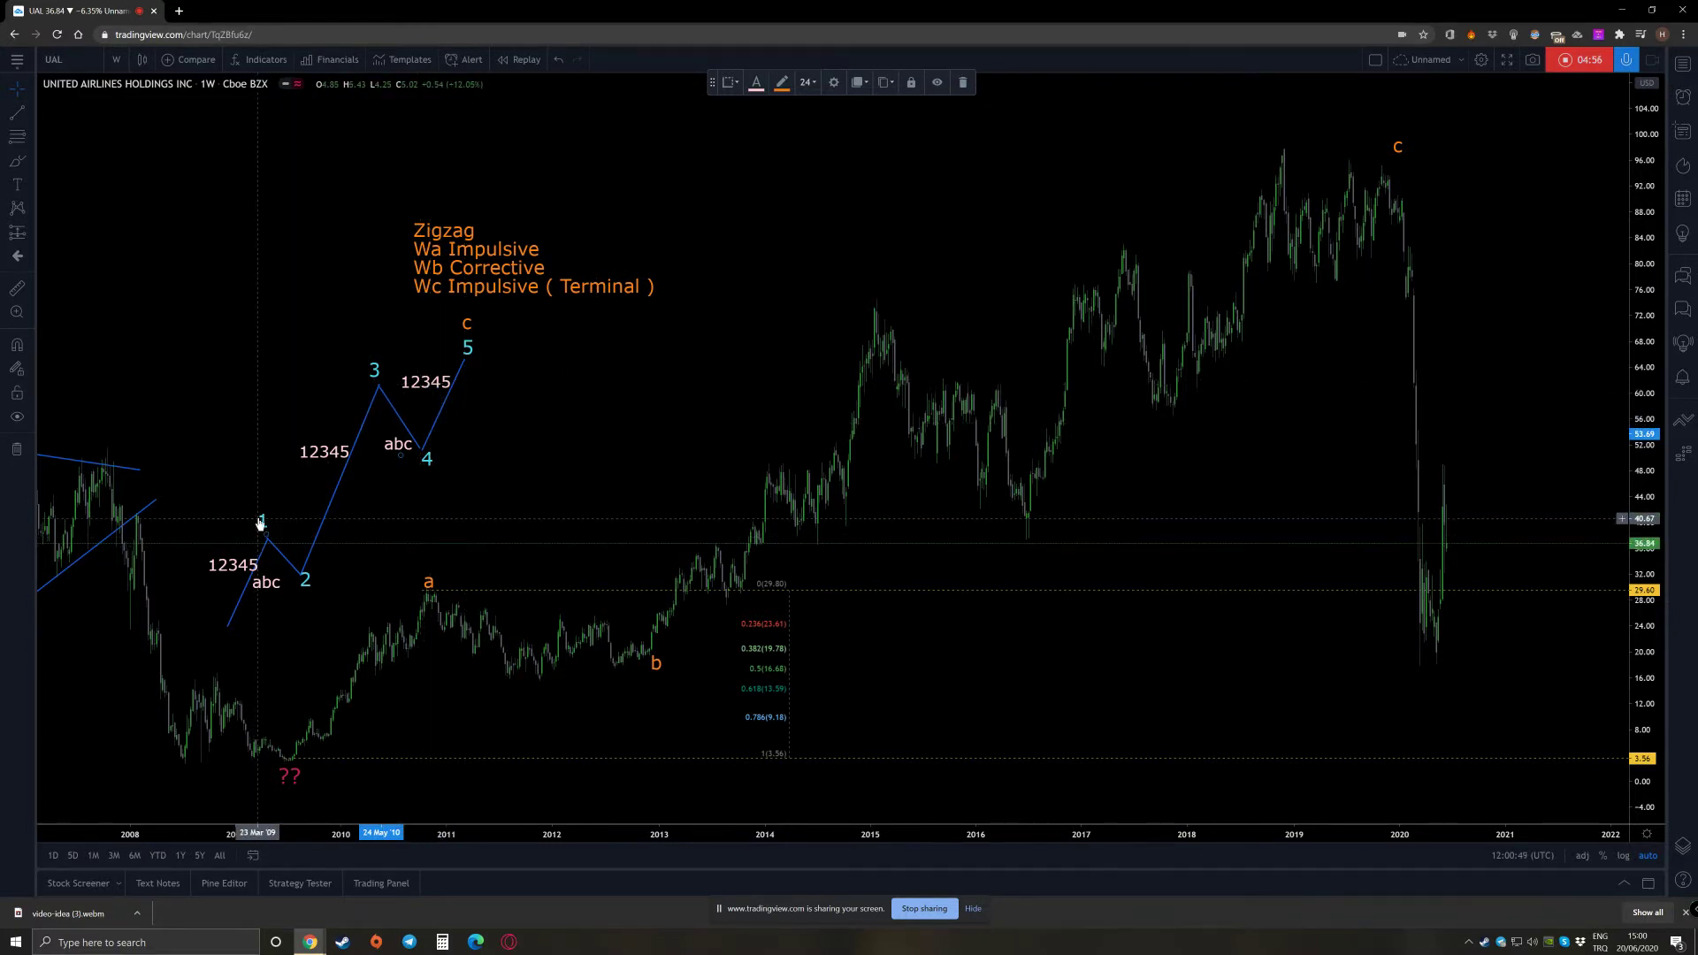
Copy the cyan "1" label above the early-2015 price high and below the mid-2016 low, changing the latter to "2"
drag(266, 521, 1031, 563)
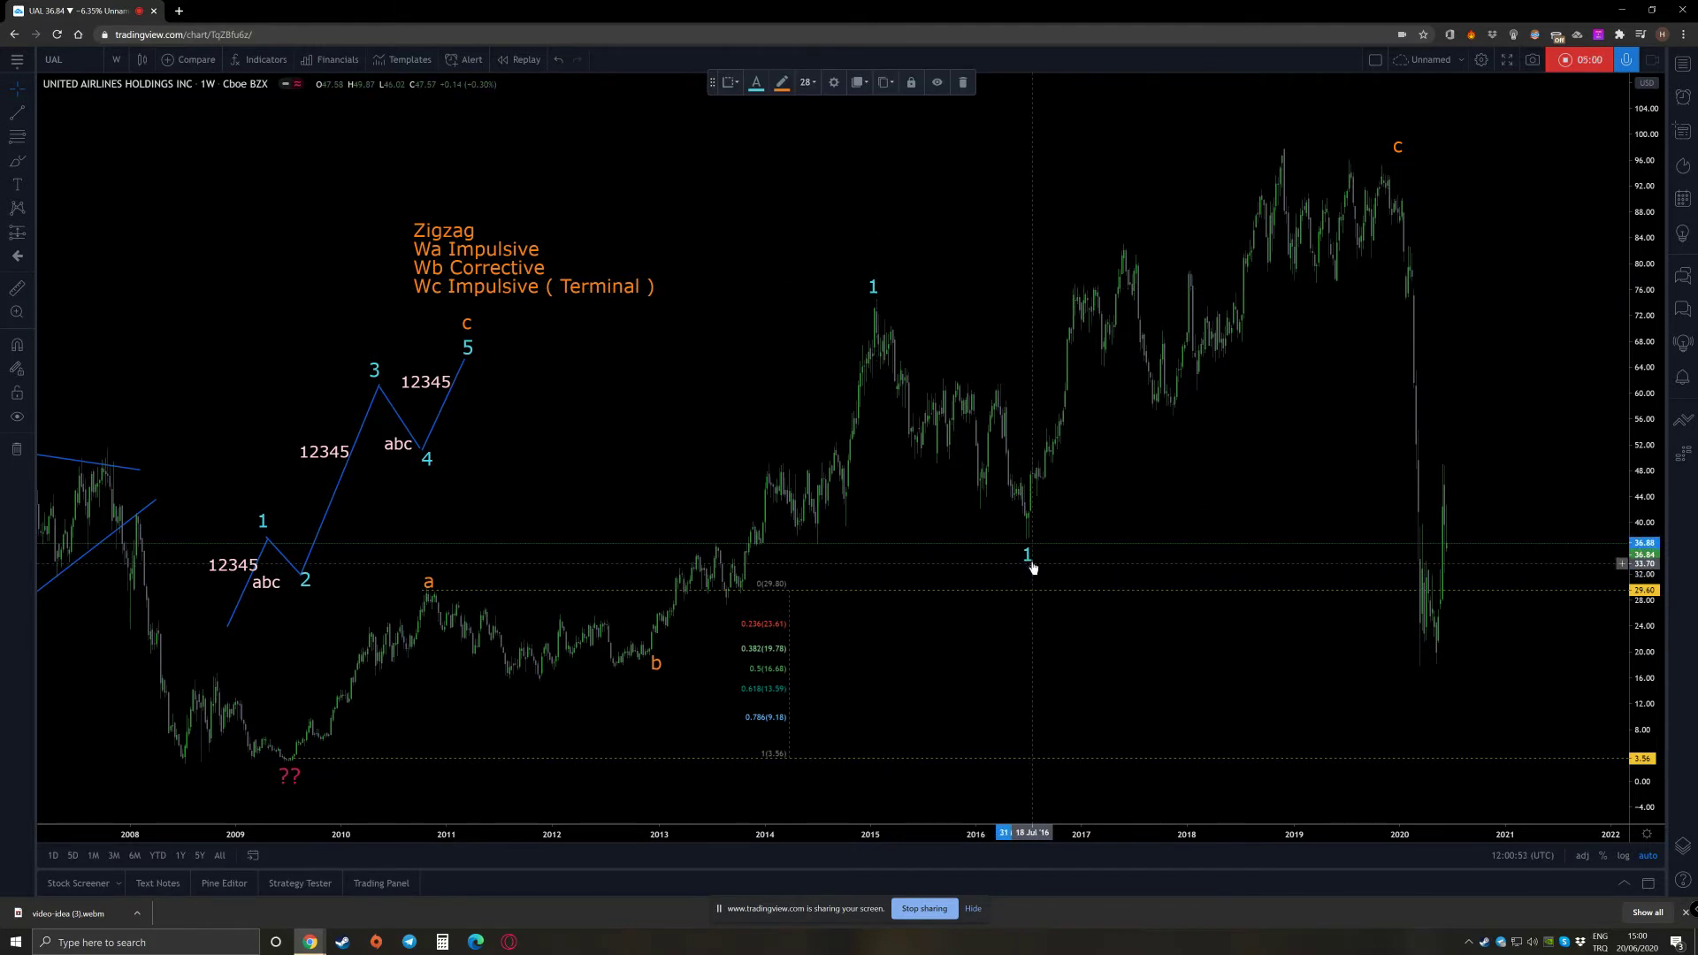
double_click(1027, 555)
text(2)
click(939, 653)
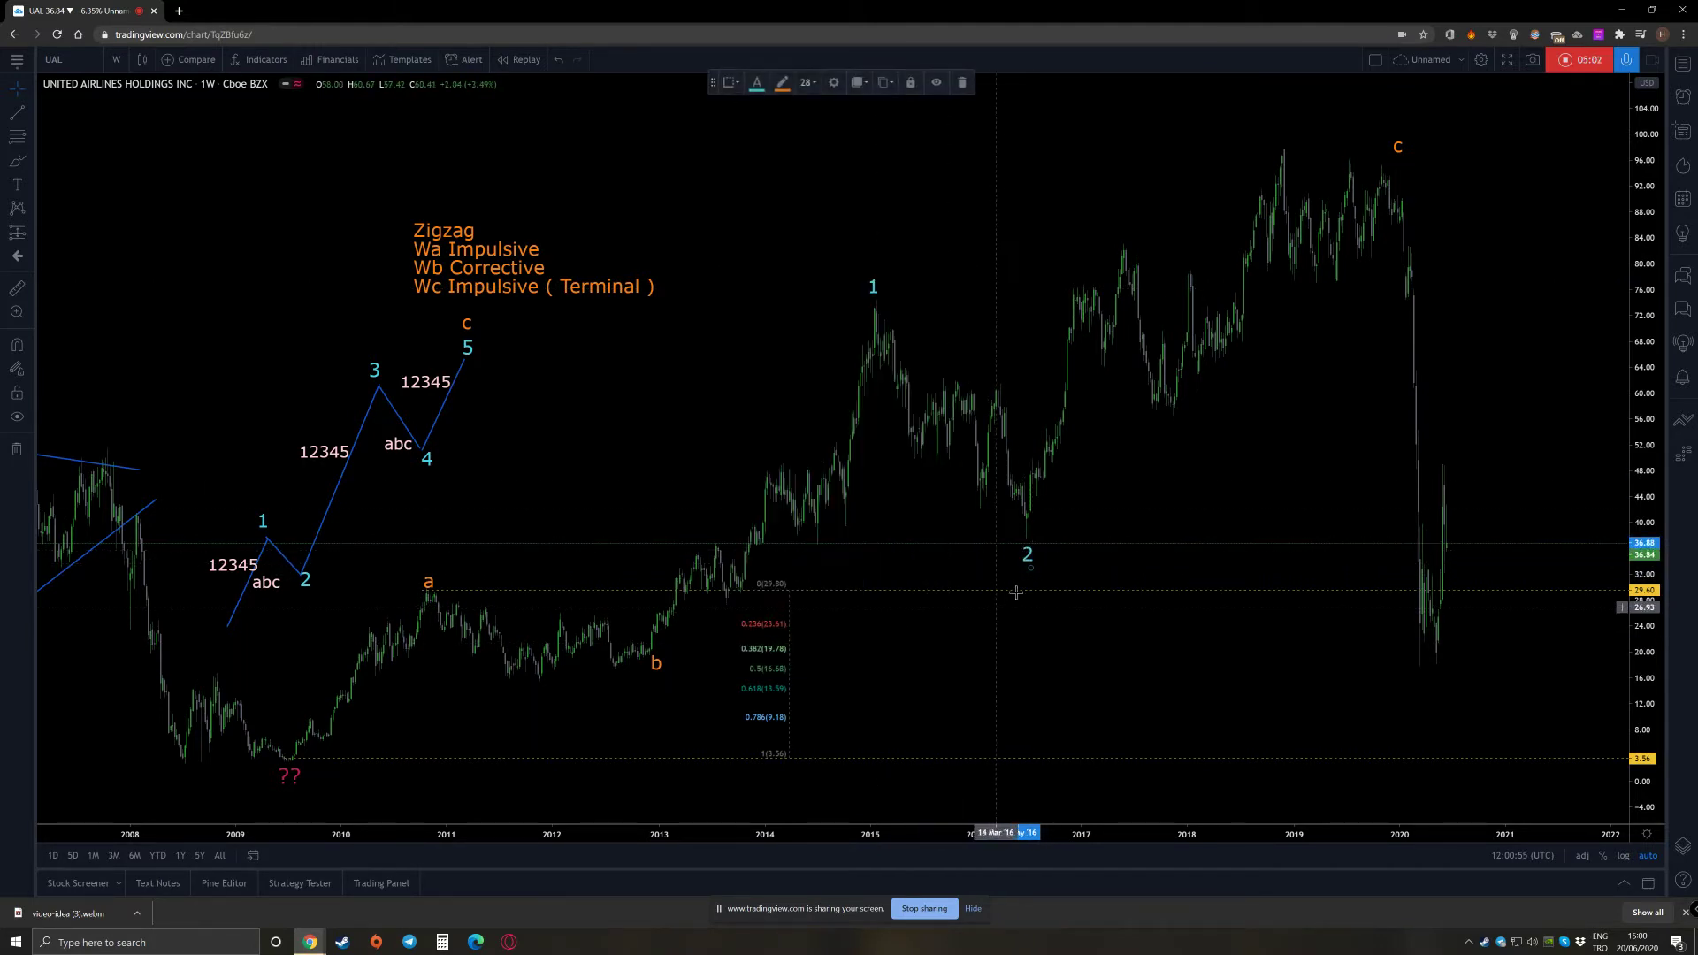
Copy the cyan "2" label above the mid-2017 price high and change its text to "3"
drag(1027, 557, 1135, 216)
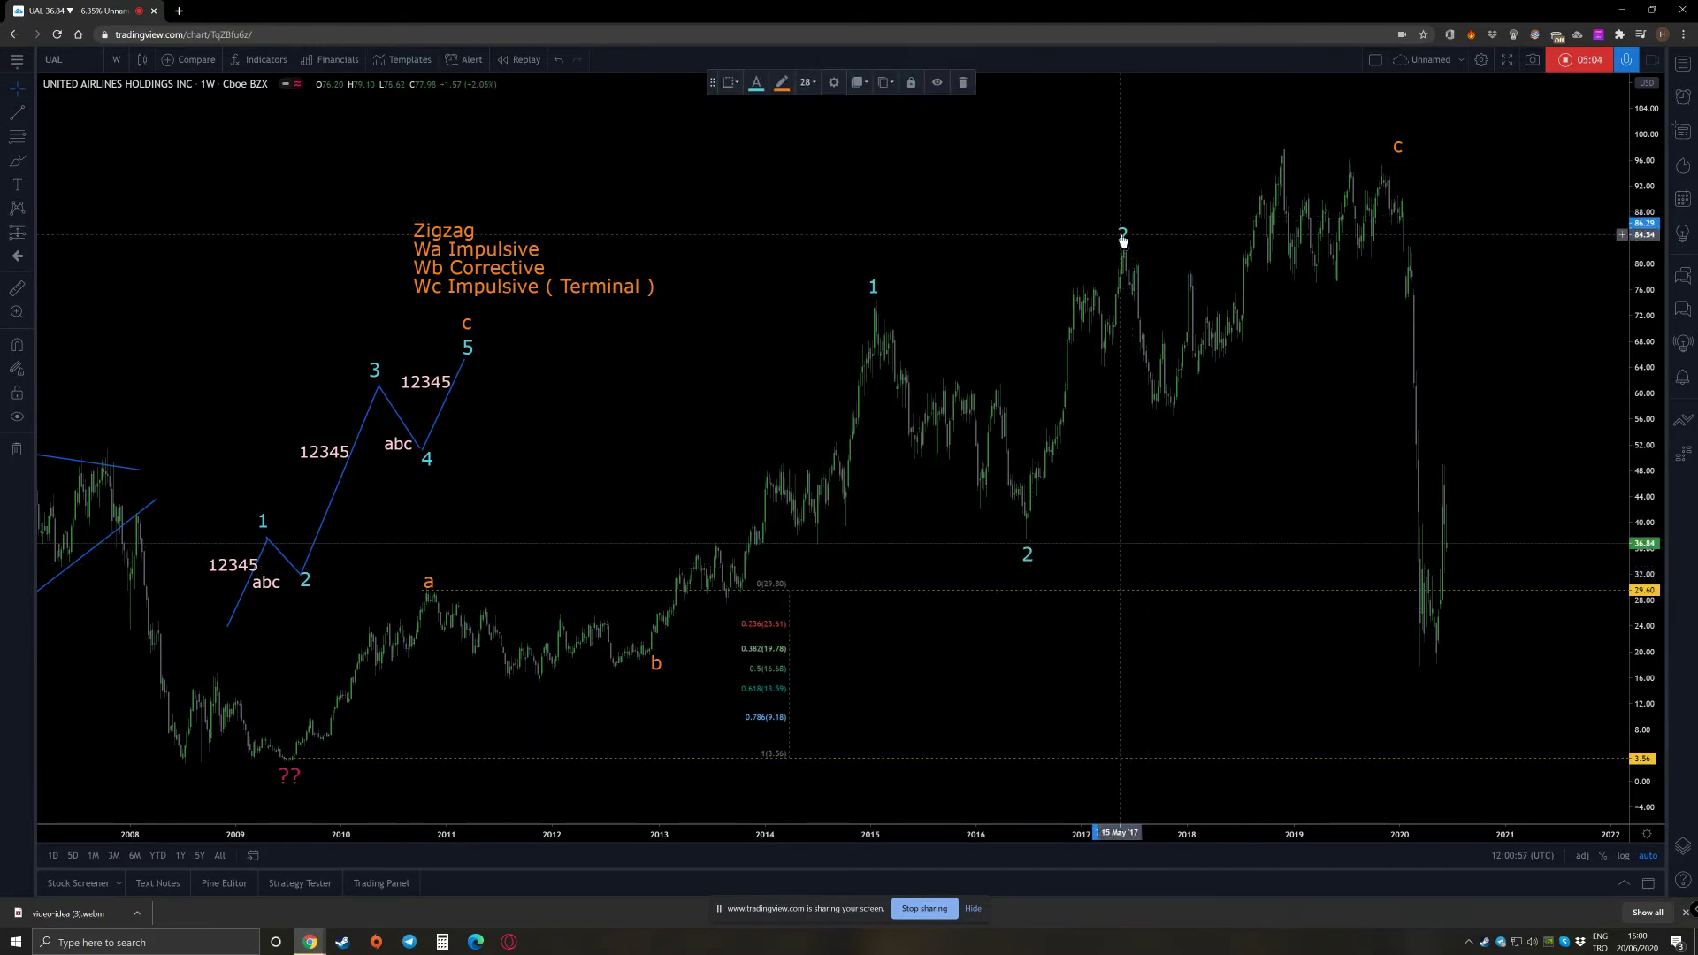
double_click(1121, 235)
text(3)
click(939, 654)
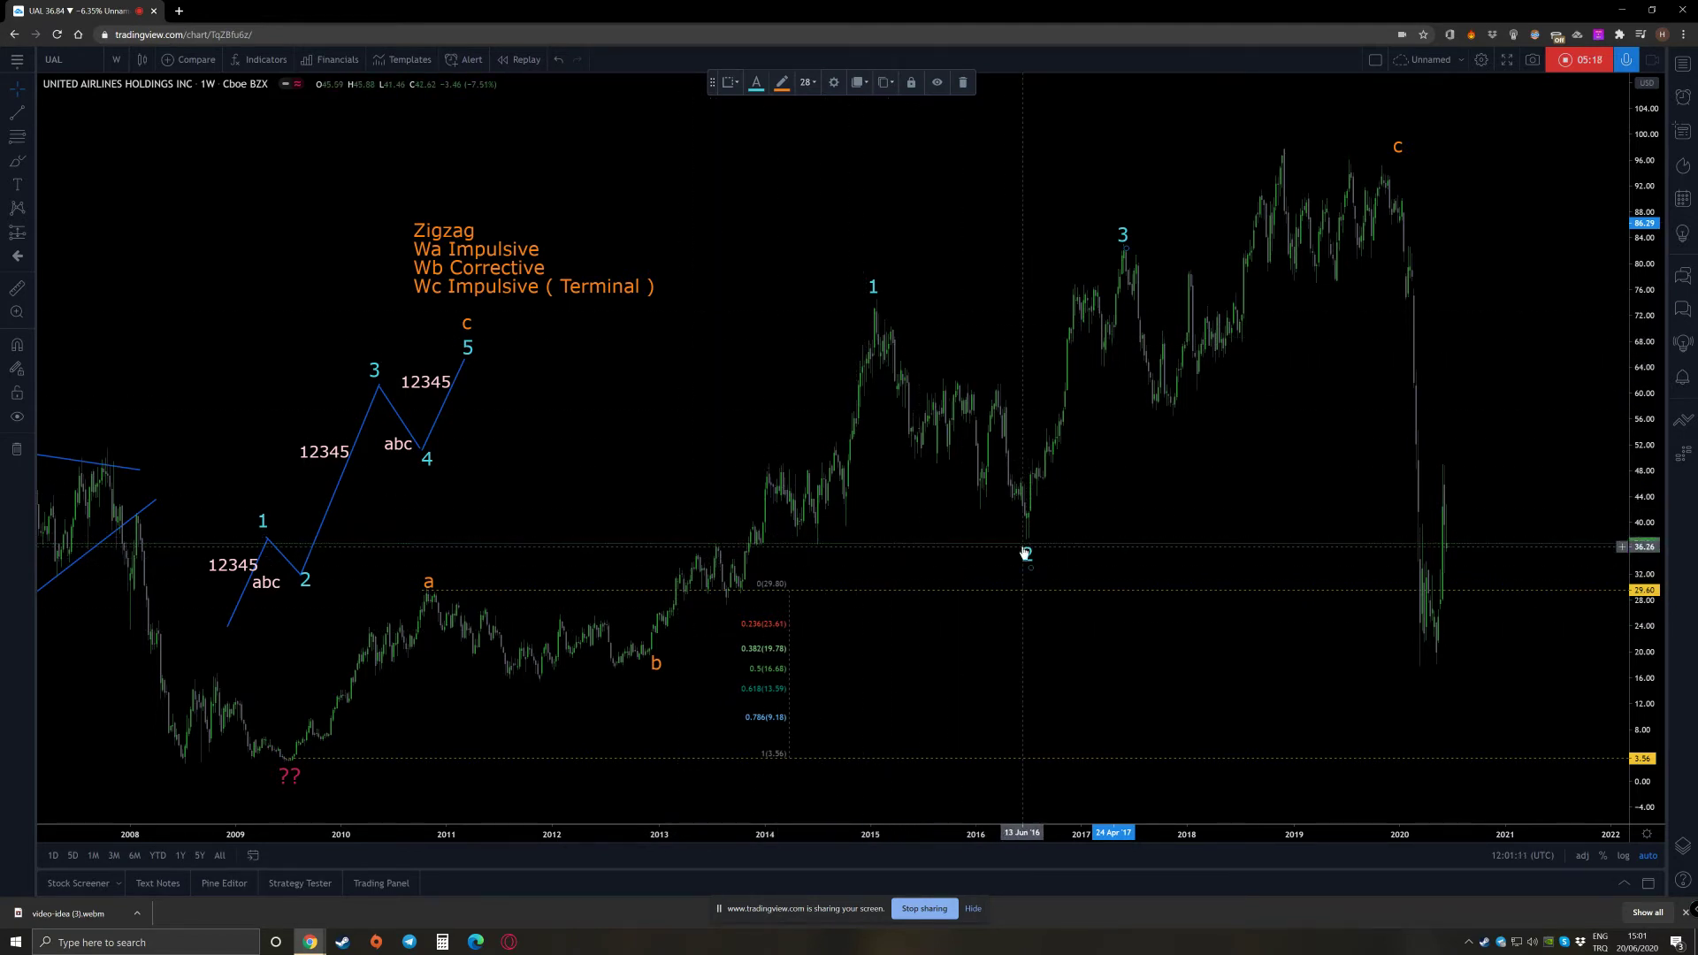
Copy the cyan "3" label below the late-2017 price low and change its text to "4"
drag(1126, 245, 1186, 437)
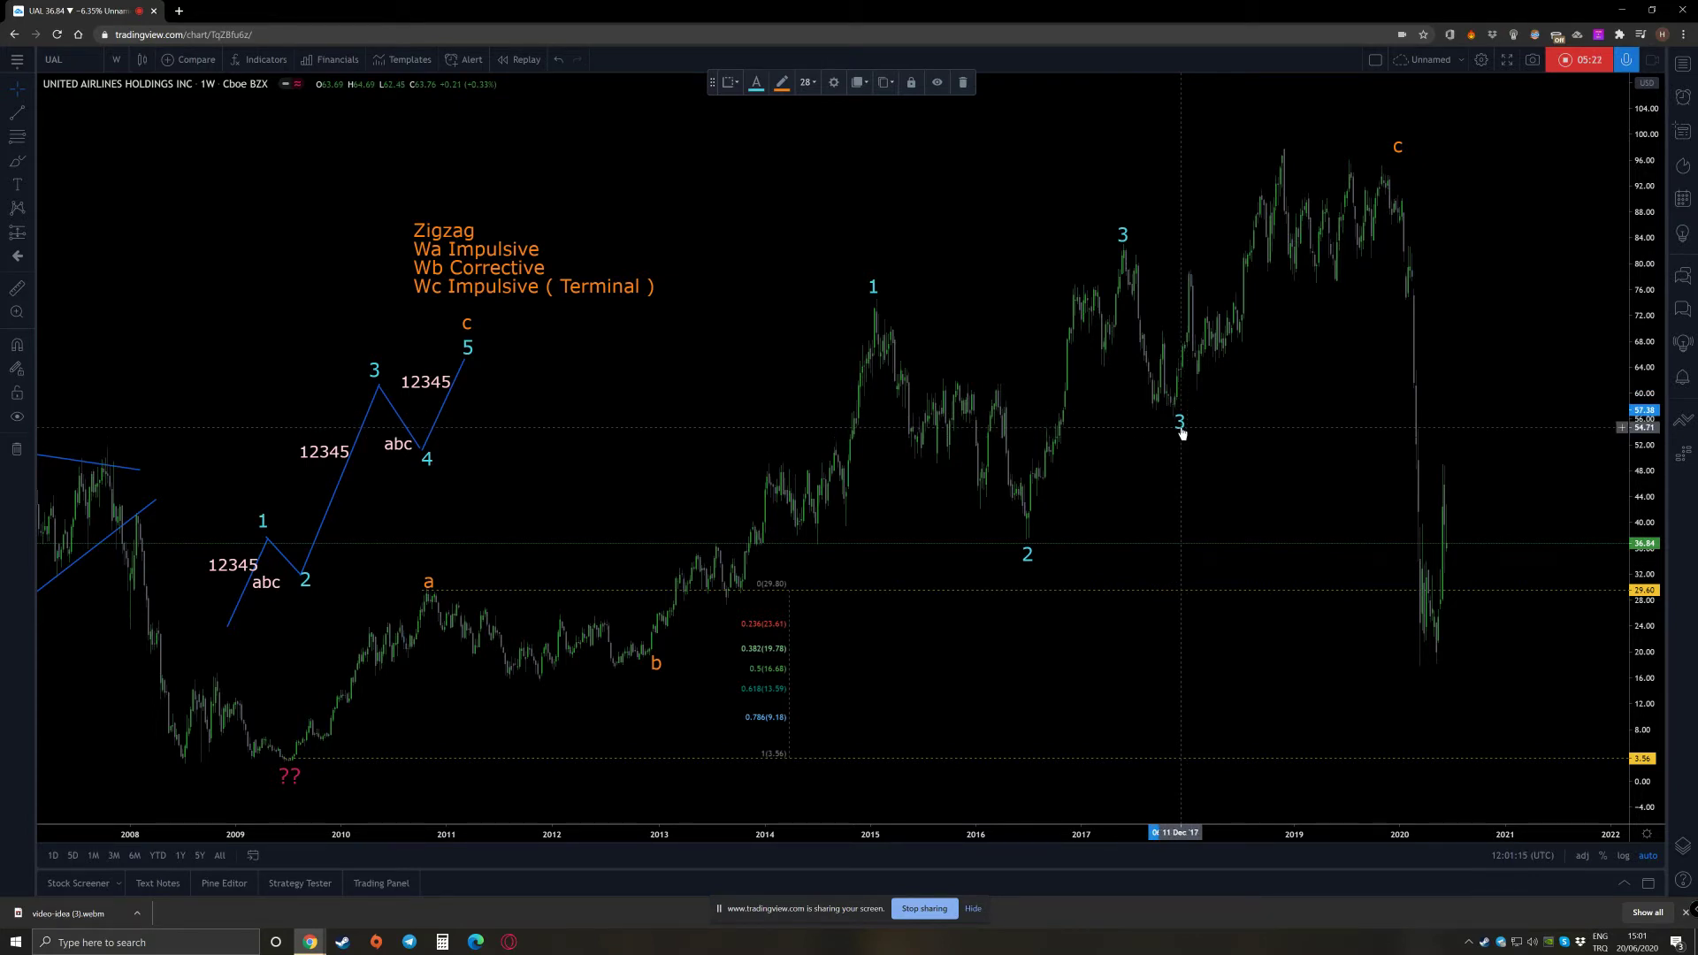
double_click(1180, 424)
text(4)
click(939, 654)
Copy the cyan "4" label to the late-2019 high as "5" and align the orange "c" directly above it
drag(1182, 424, 1400, 166)
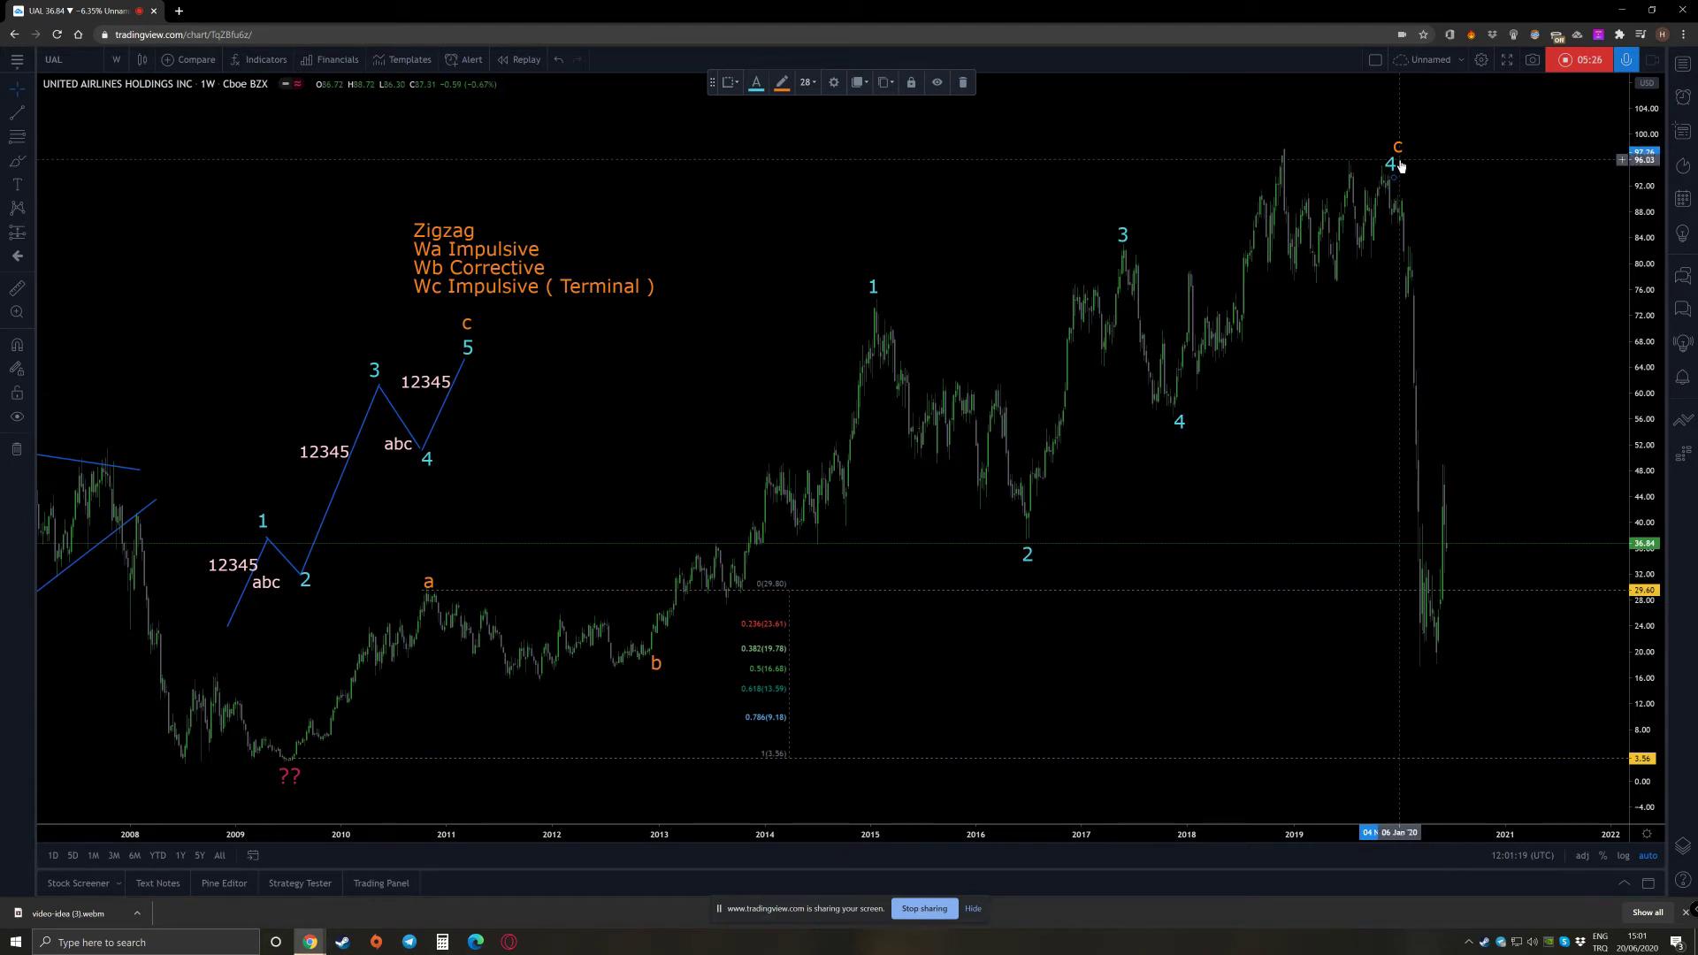
double_click(1392, 166)
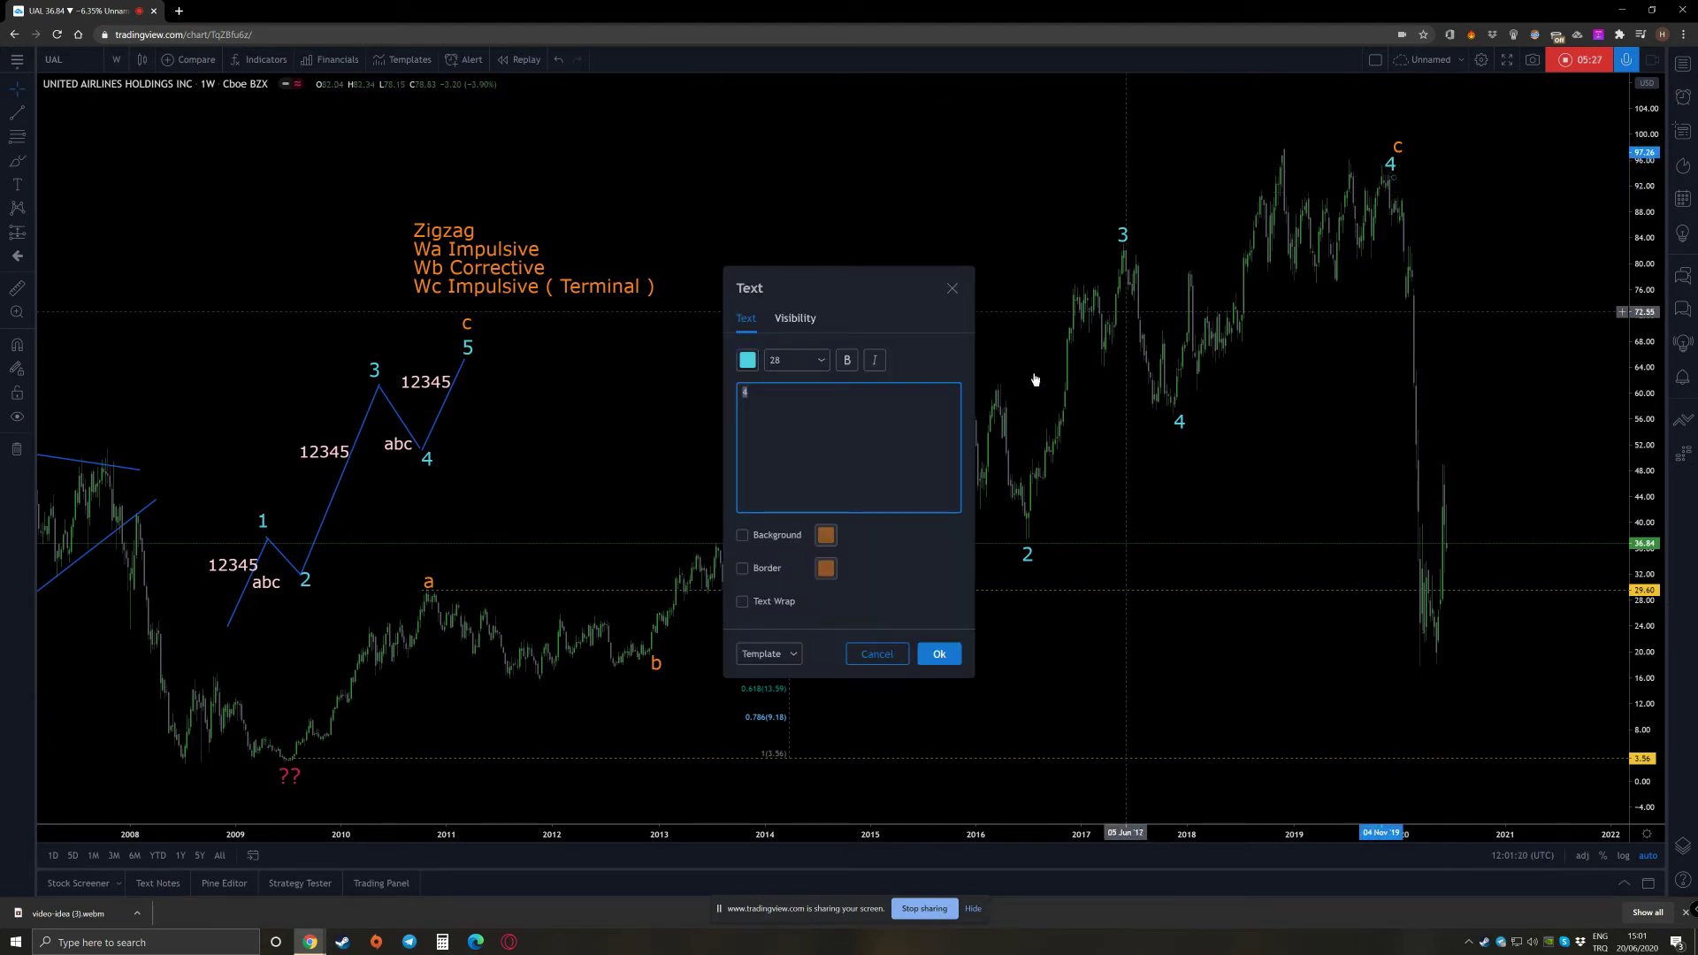
text(5)
click(934, 654)
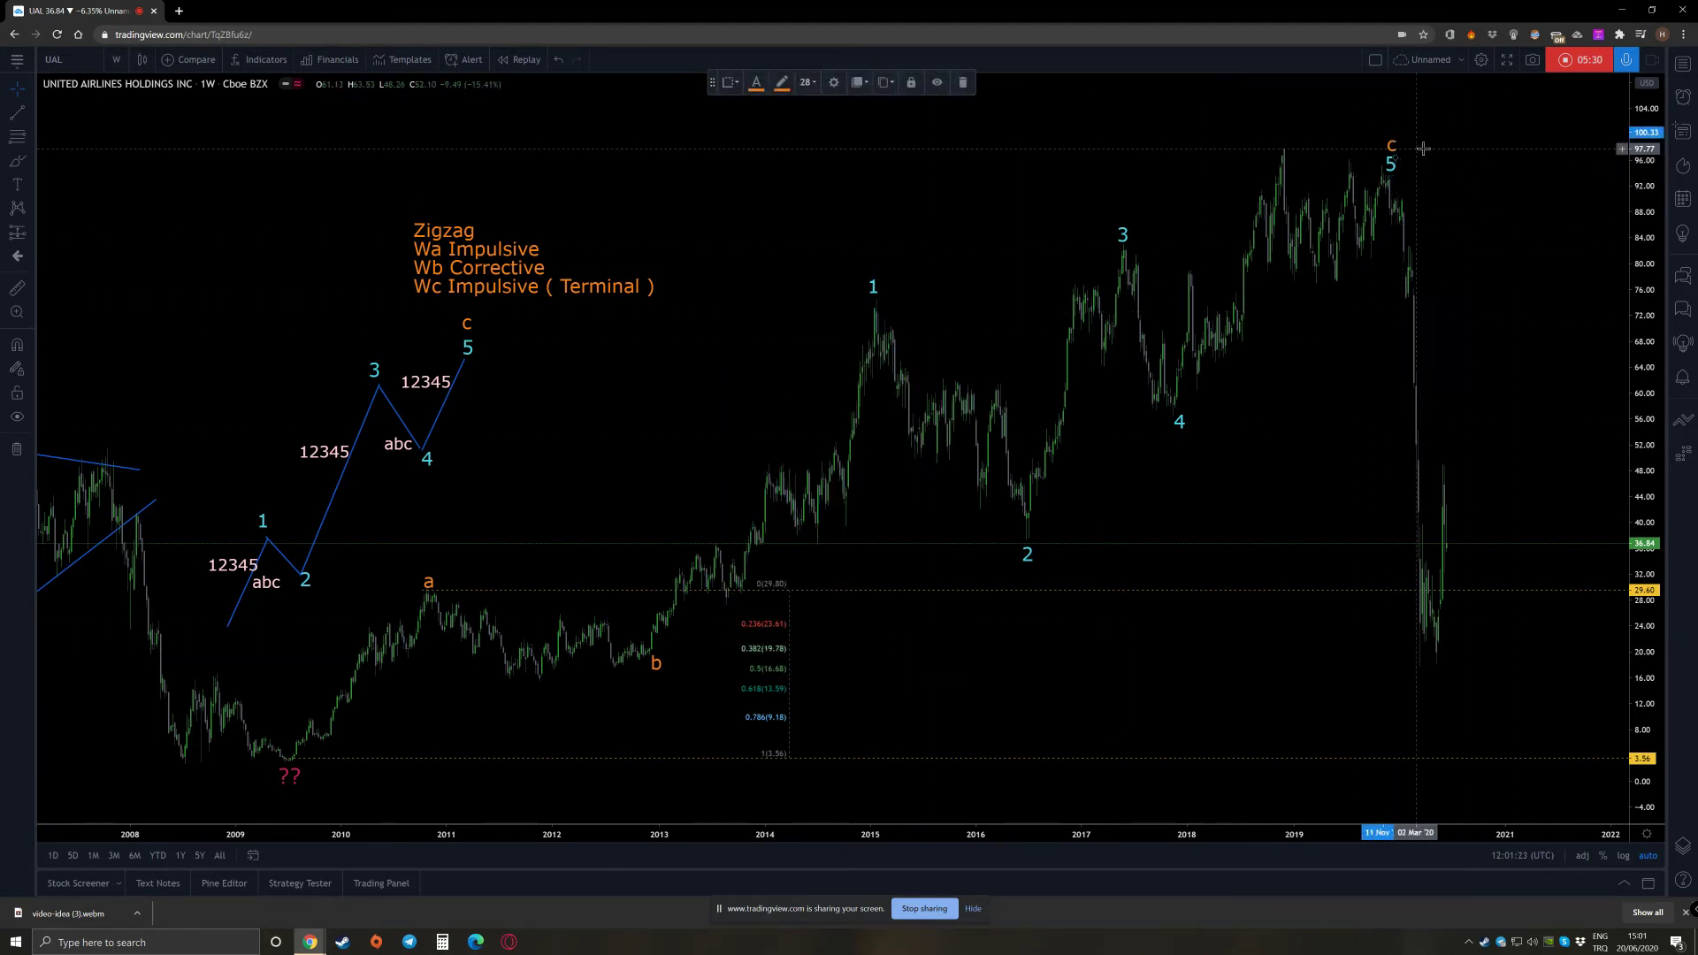
click(1424, 149)
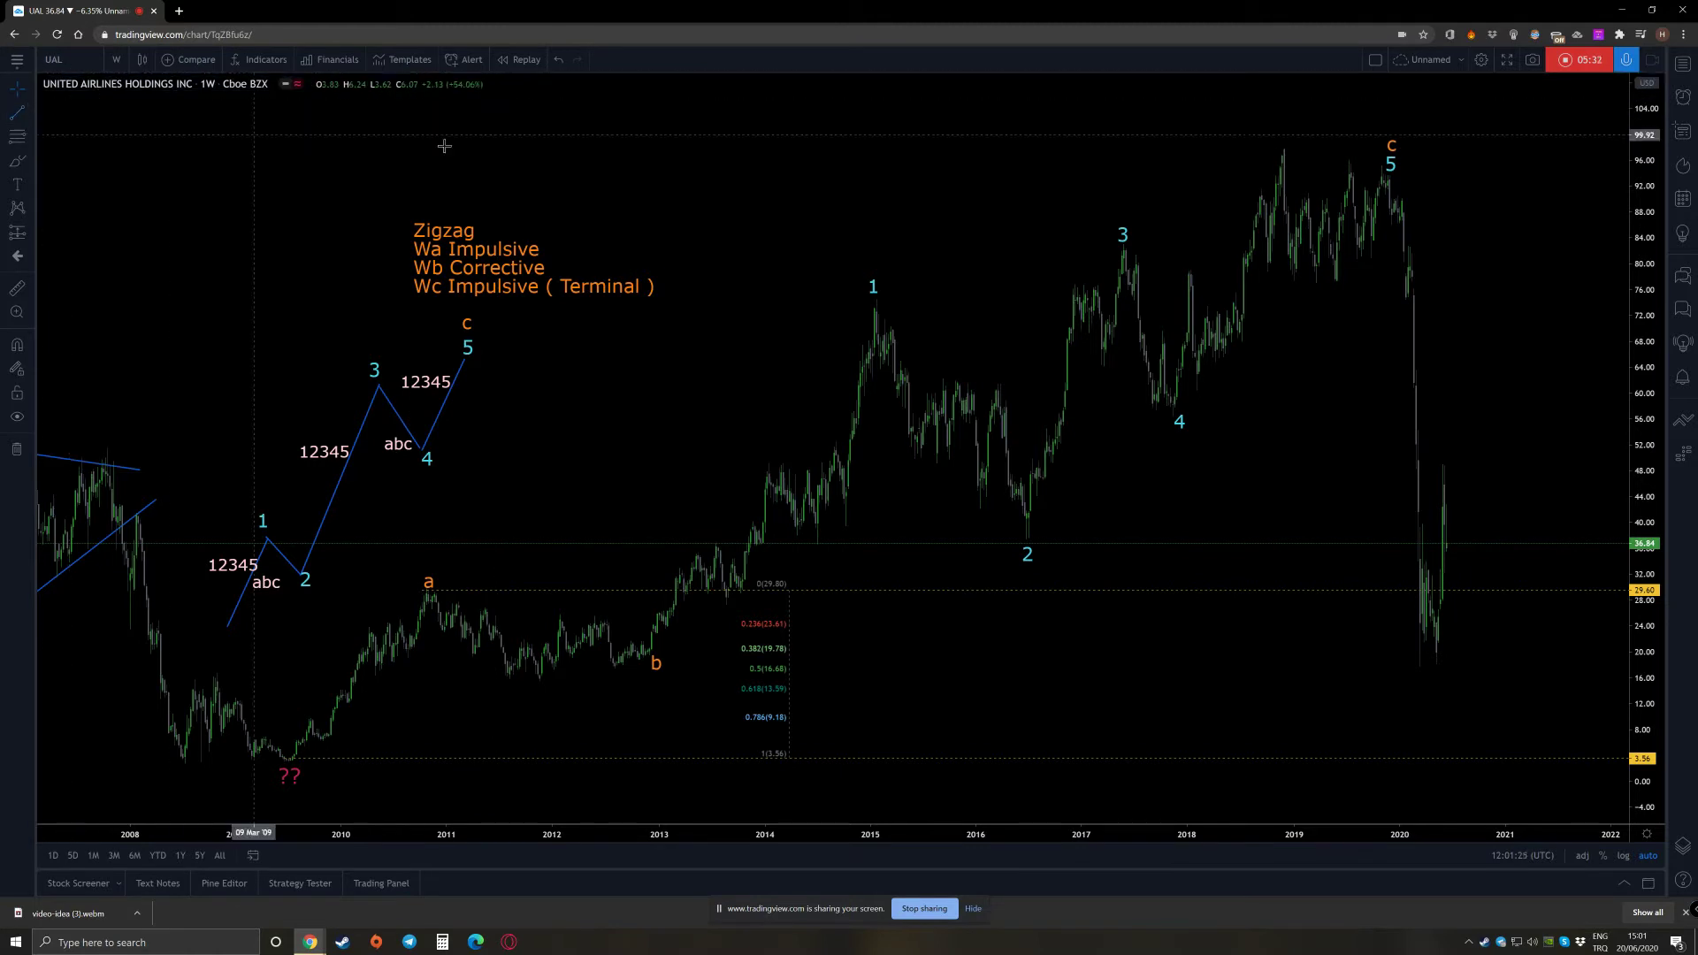
Draw one trend line through the cyan 1 and 3 highs and another through the 2 and 4 lows, both ending in March 2020
click(878, 312)
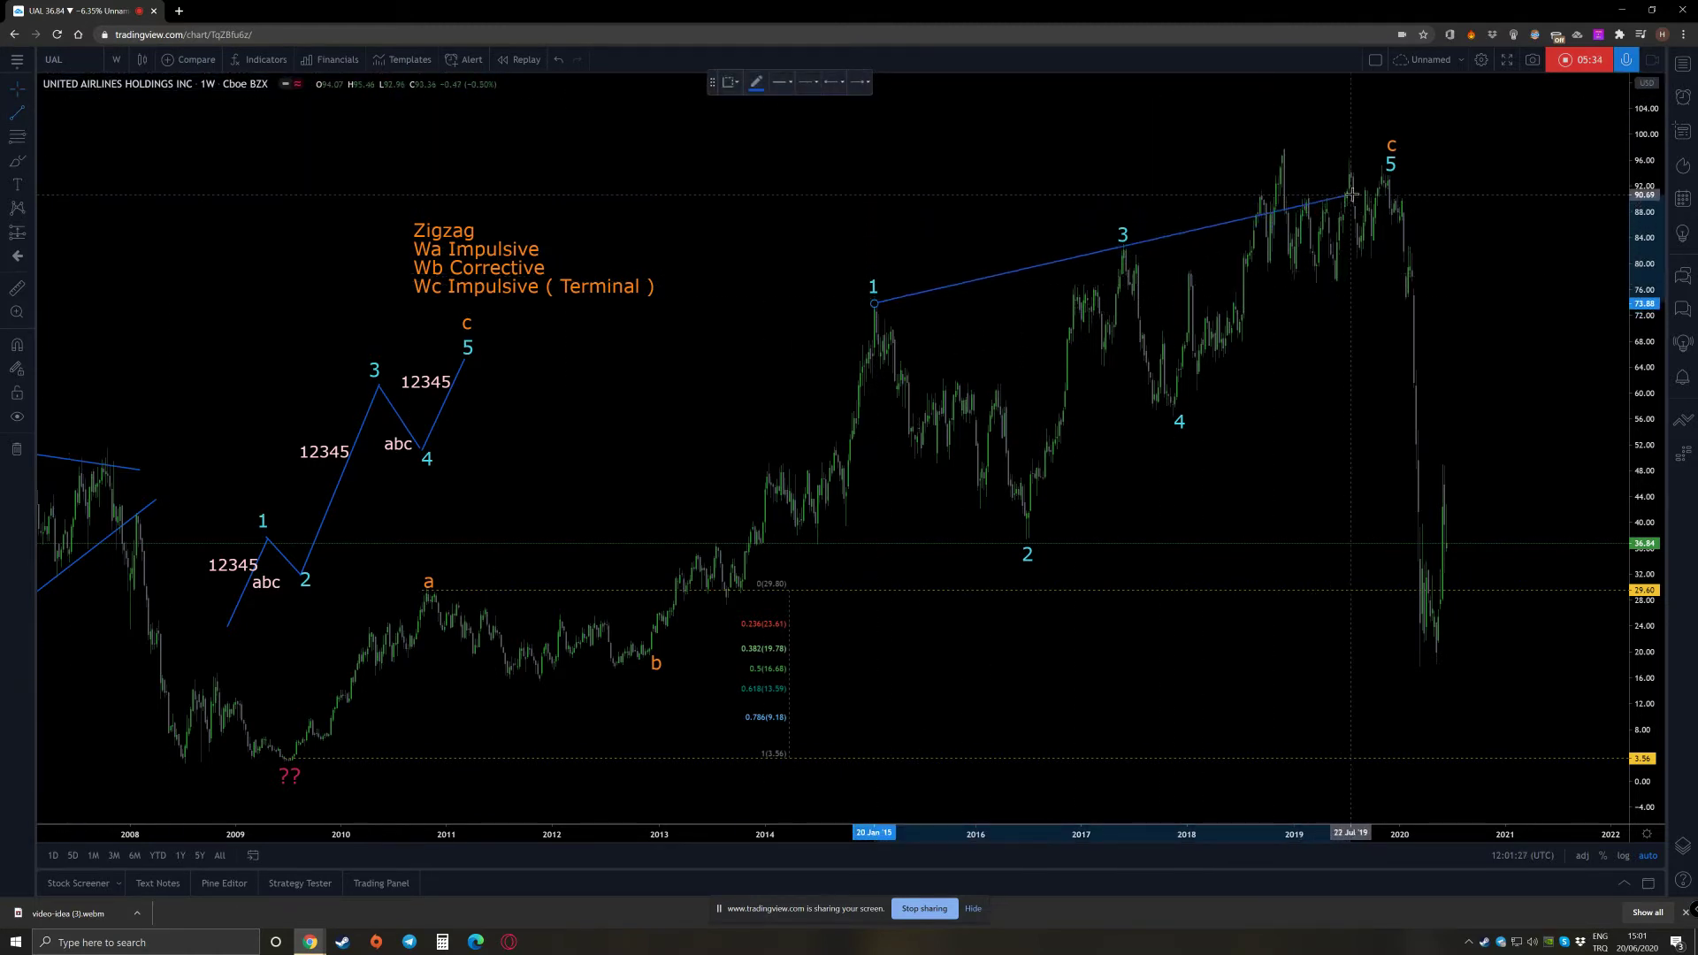
click(1416, 178)
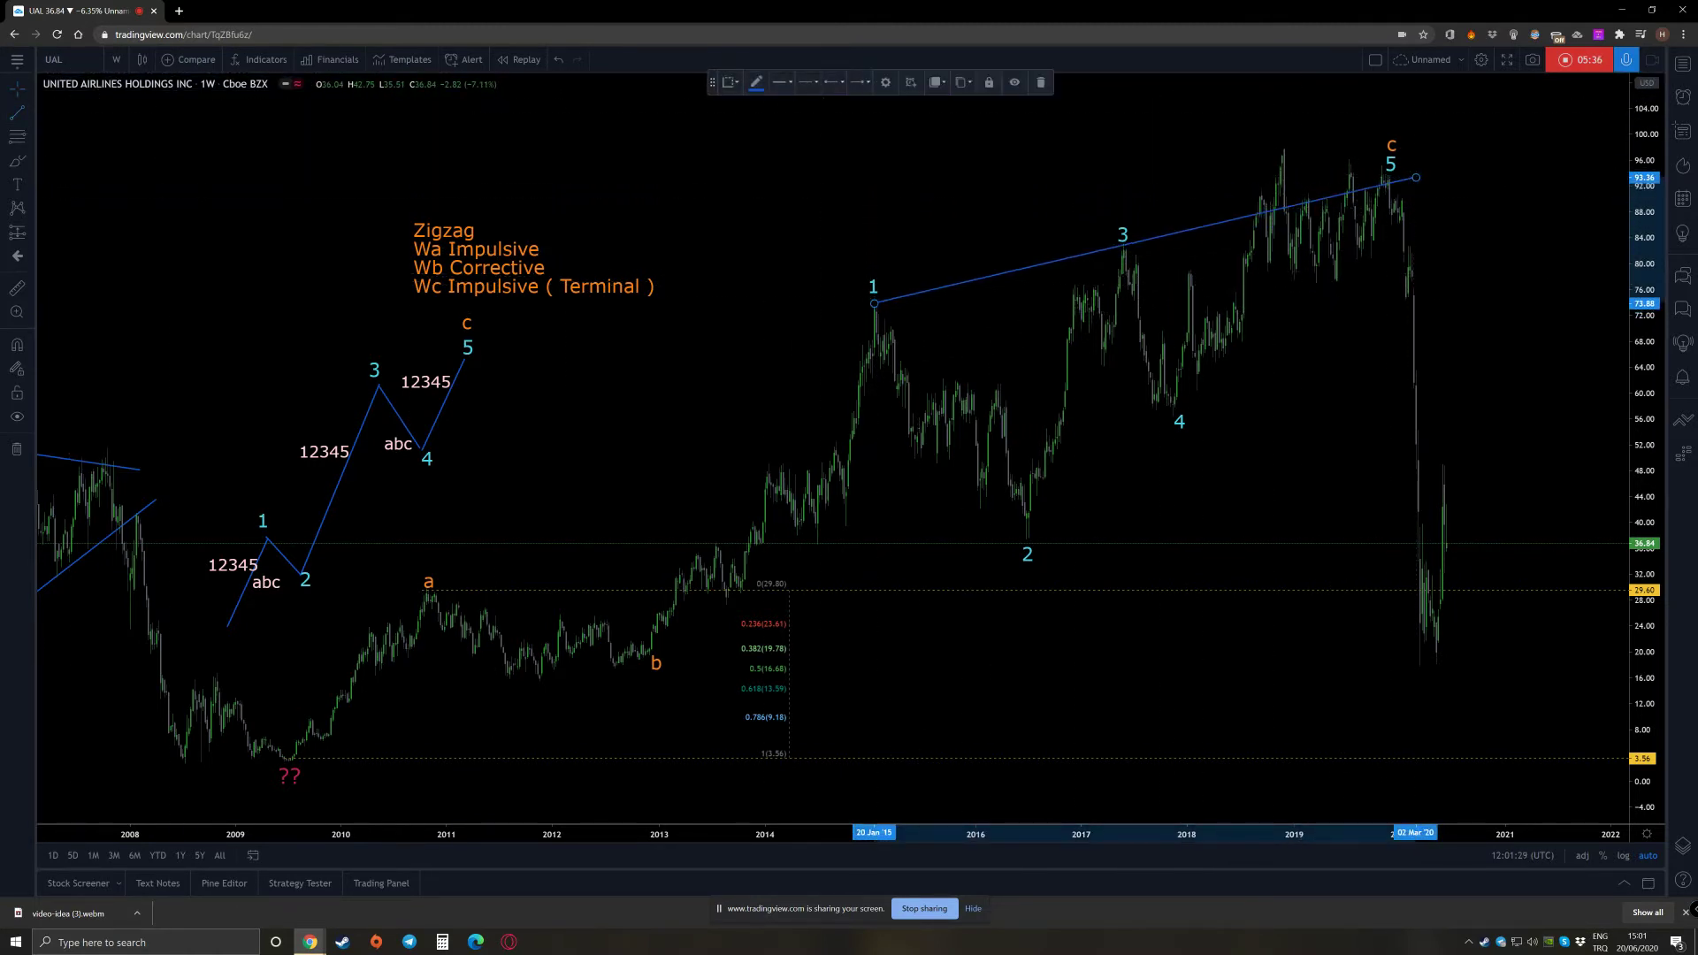
click(22, 113)
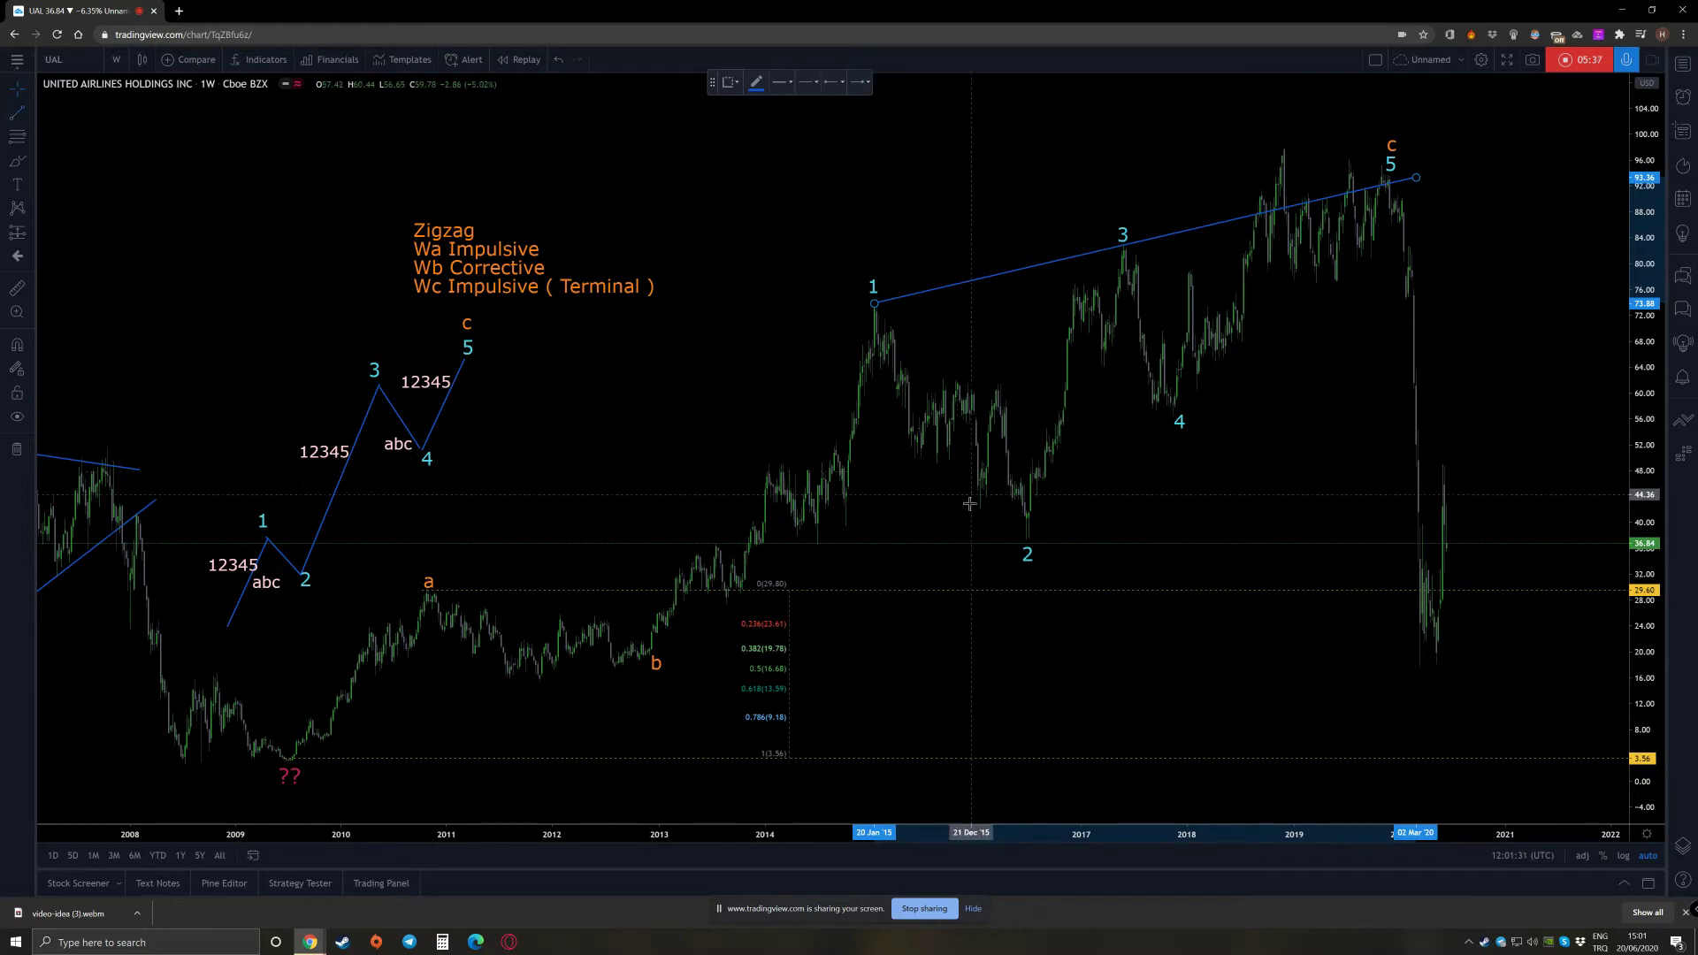
click(1027, 539)
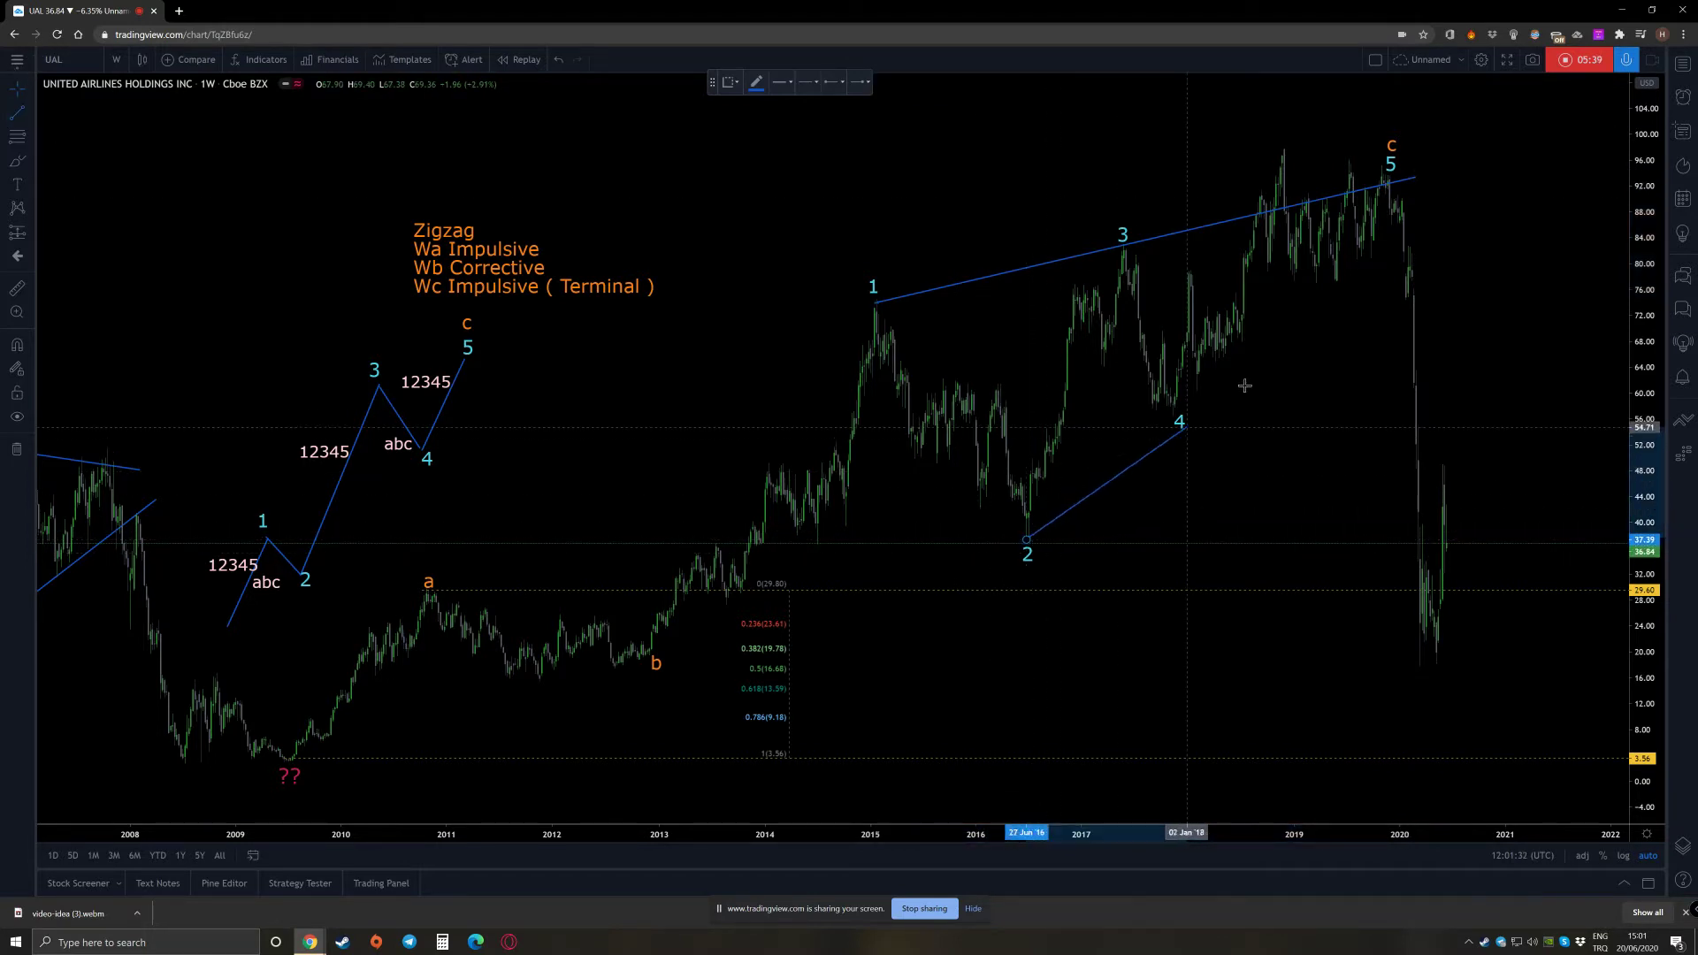
click(1419, 207)
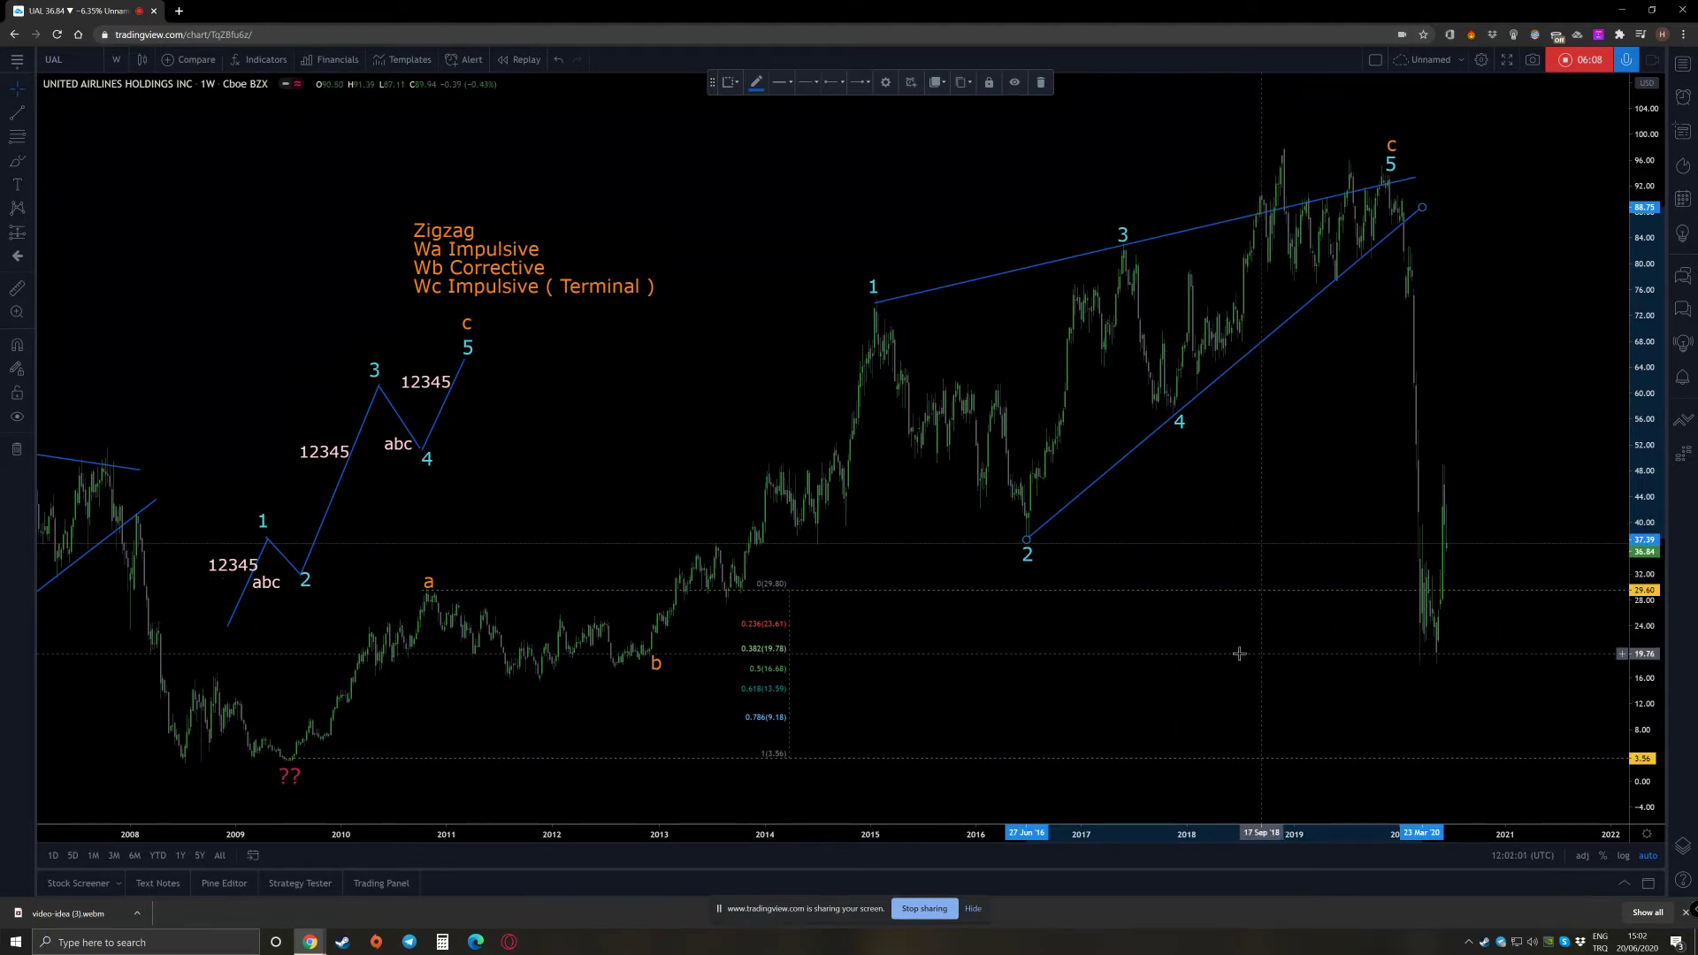
Draw a green rectangle spanning wave c, from the orange "b" low in December 2012 to the cyan "5" high in December 2019
click(31, 139)
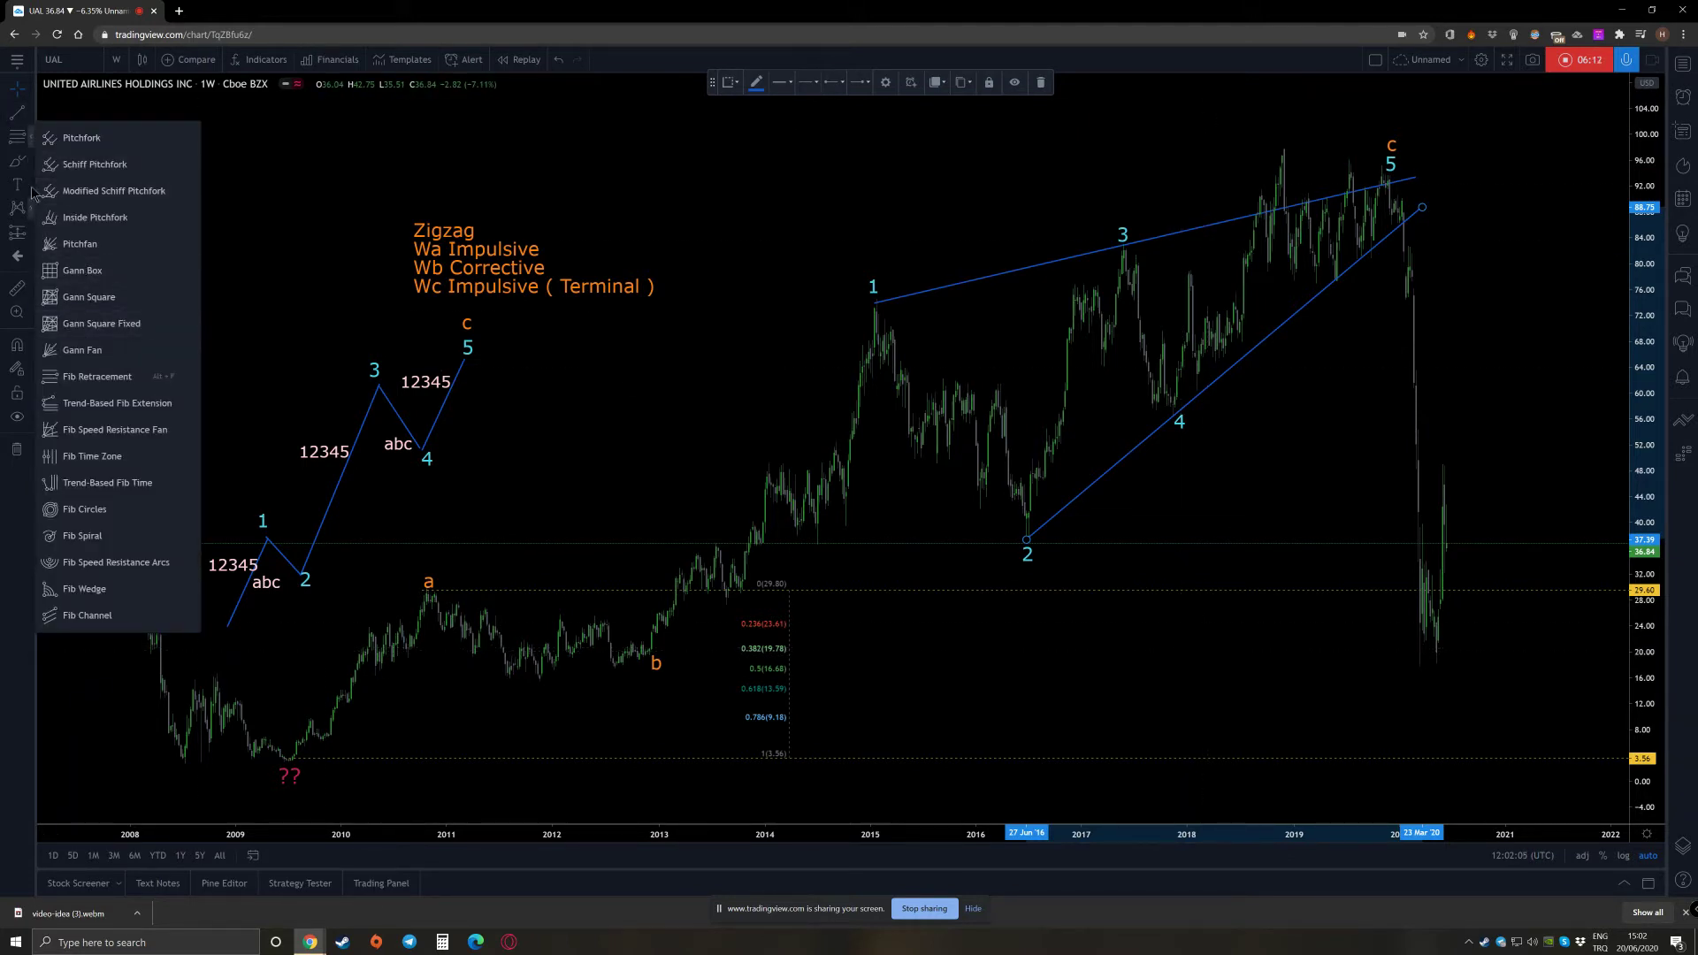
click(24, 187)
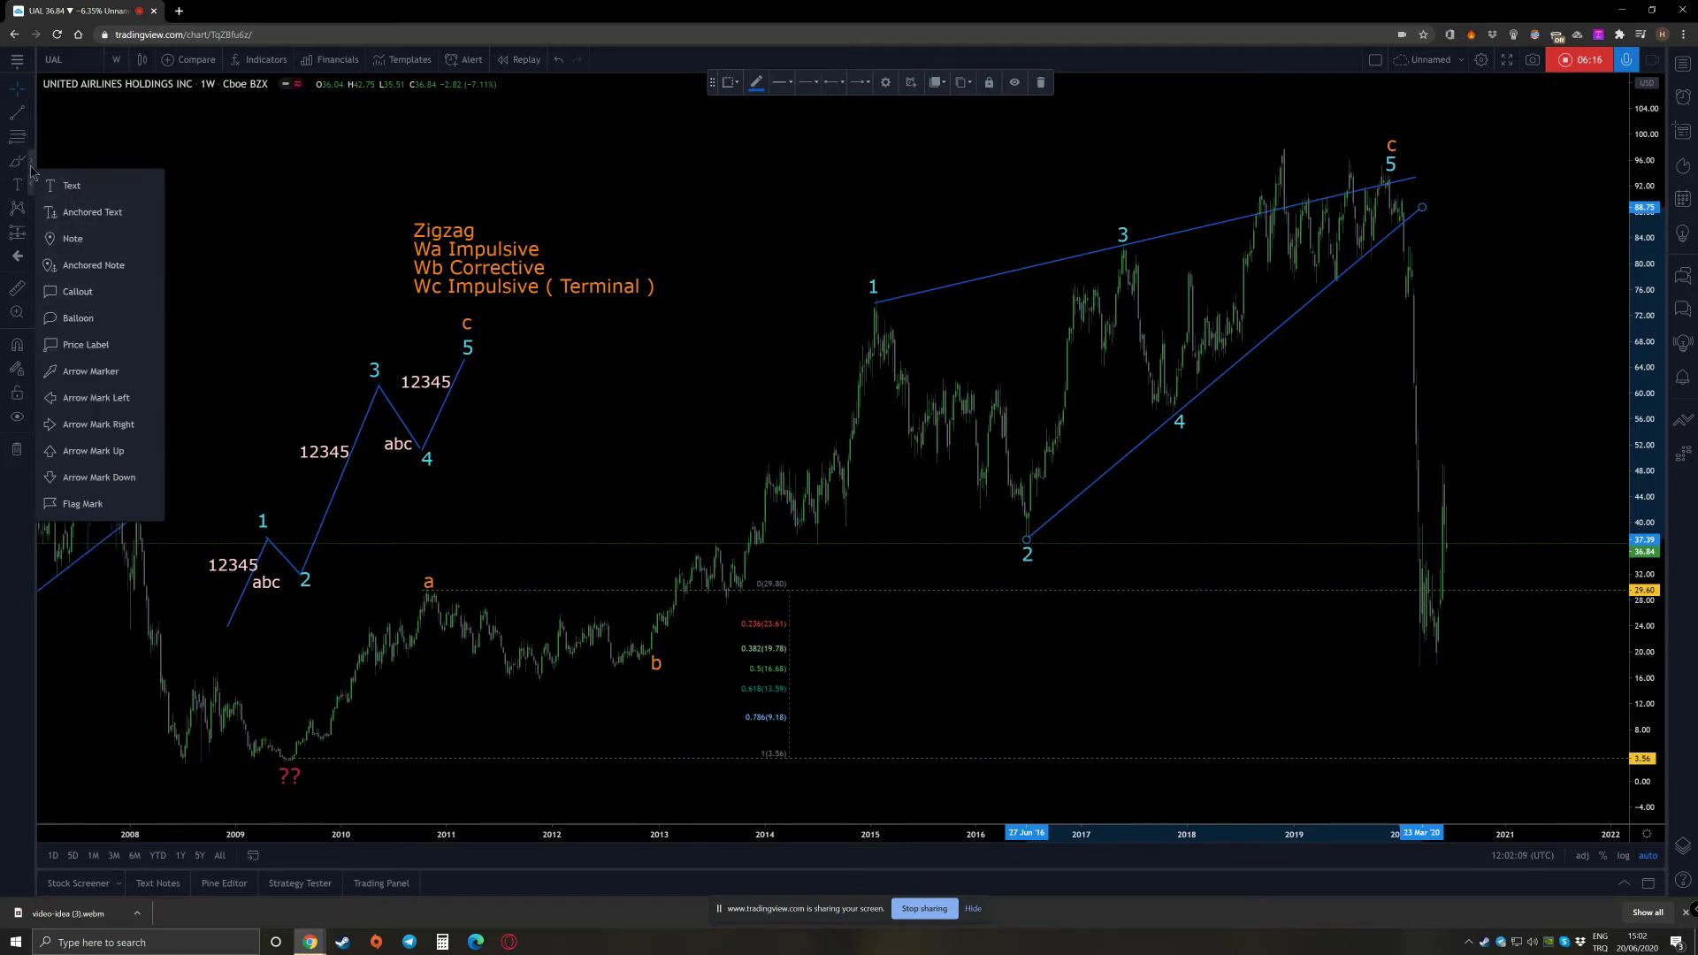
click(31, 165)
click(84, 189)
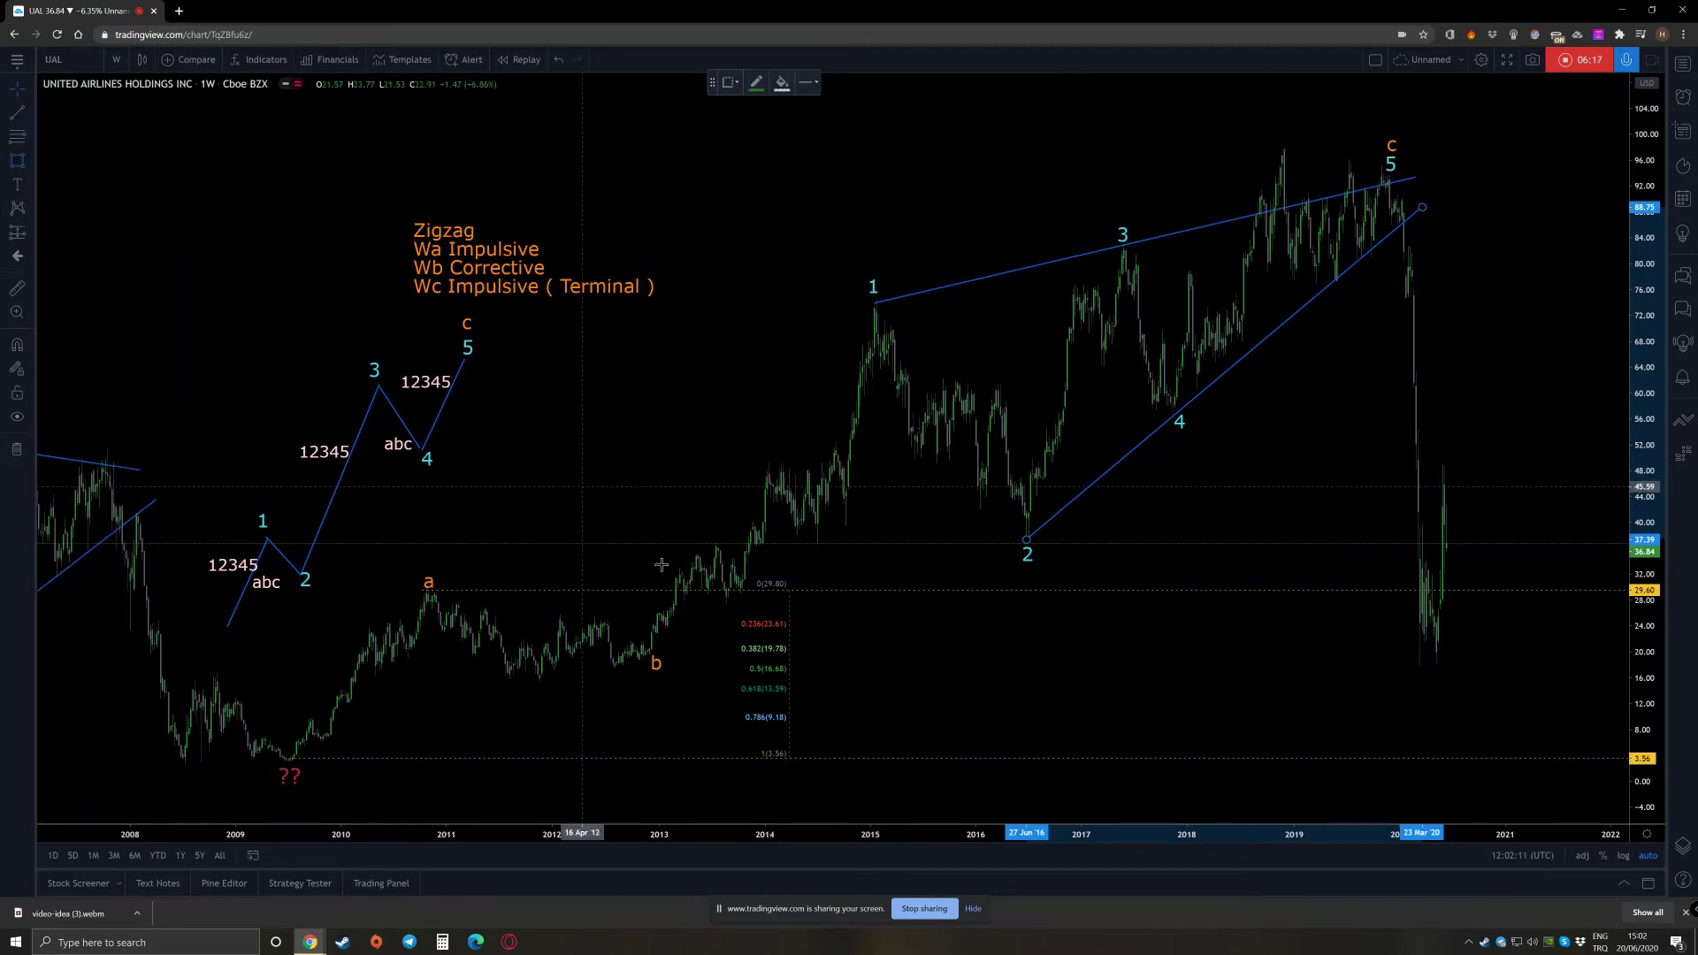
click(655, 648)
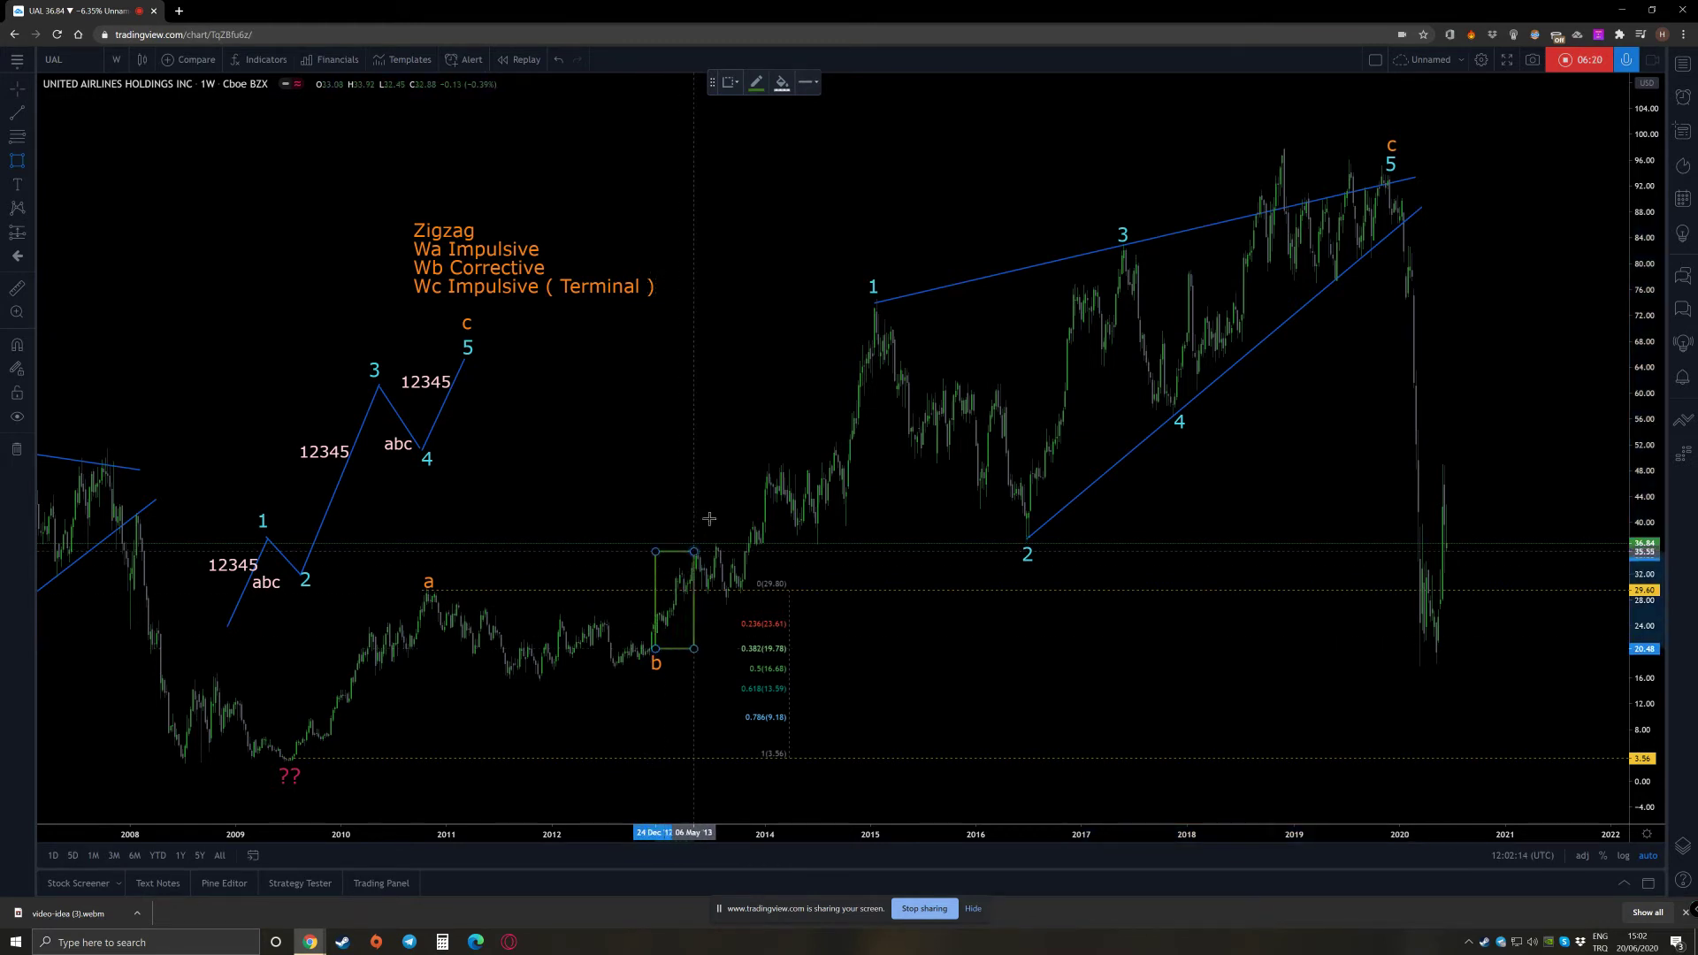
click(1390, 179)
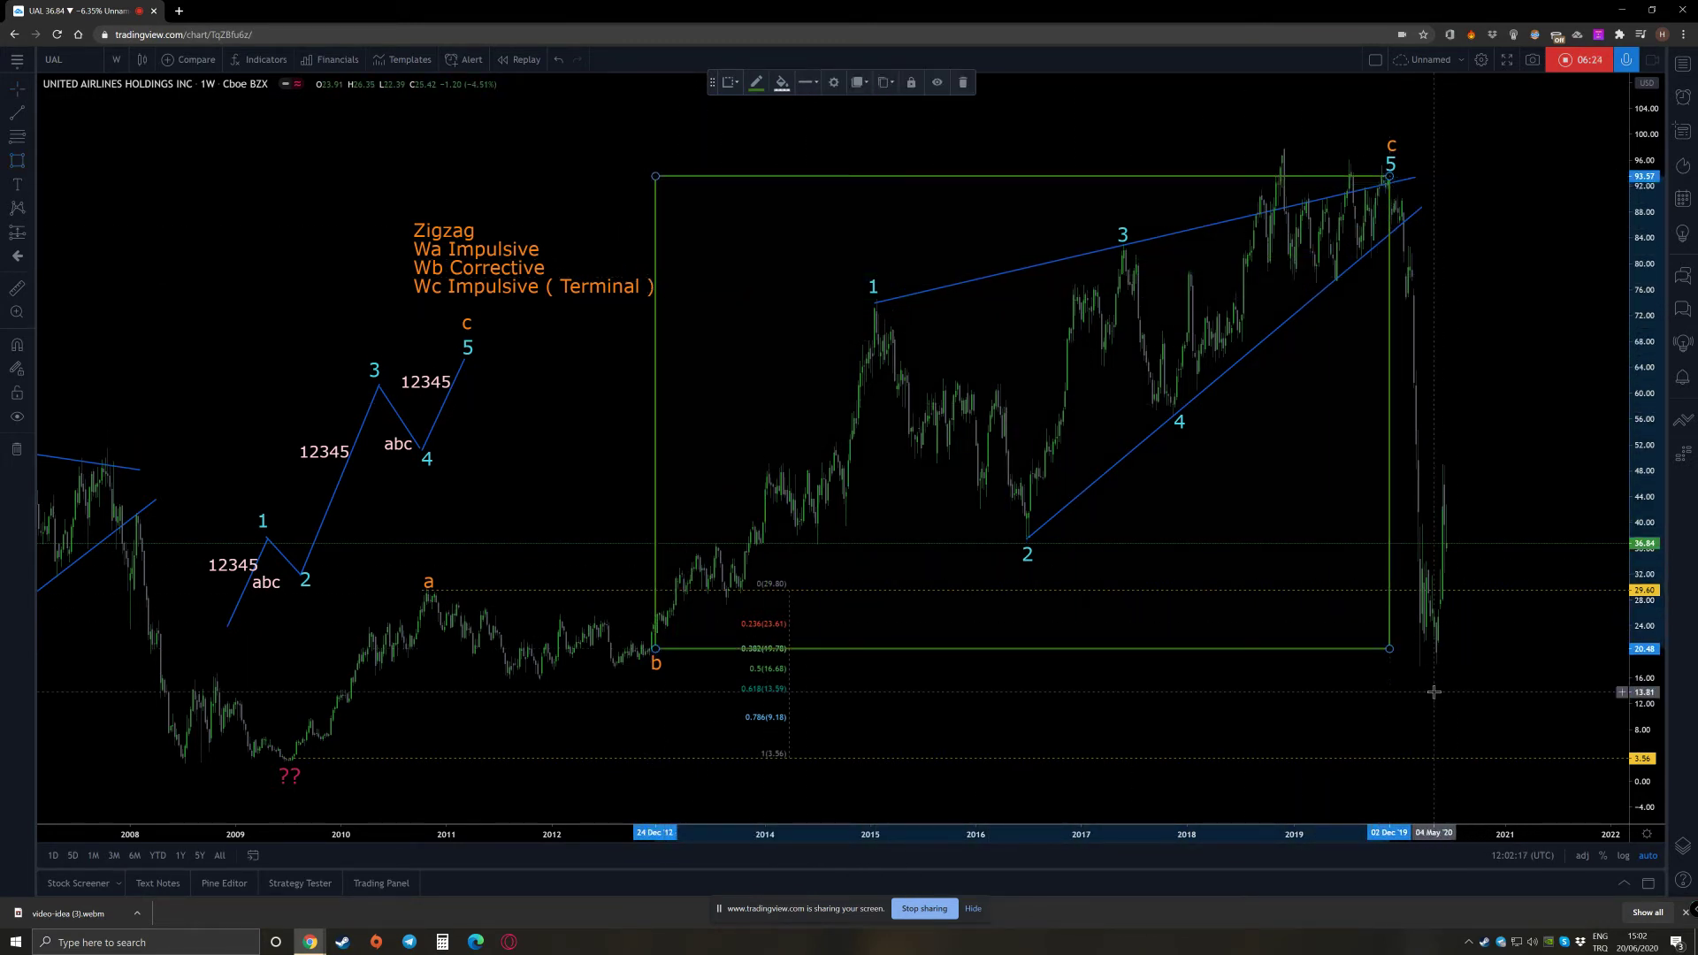
Apply a Fib Time Zone from the orange "b" low in December 2012 to the cyan "5" high in November 2019
drag(1435, 698, 1224, 710)
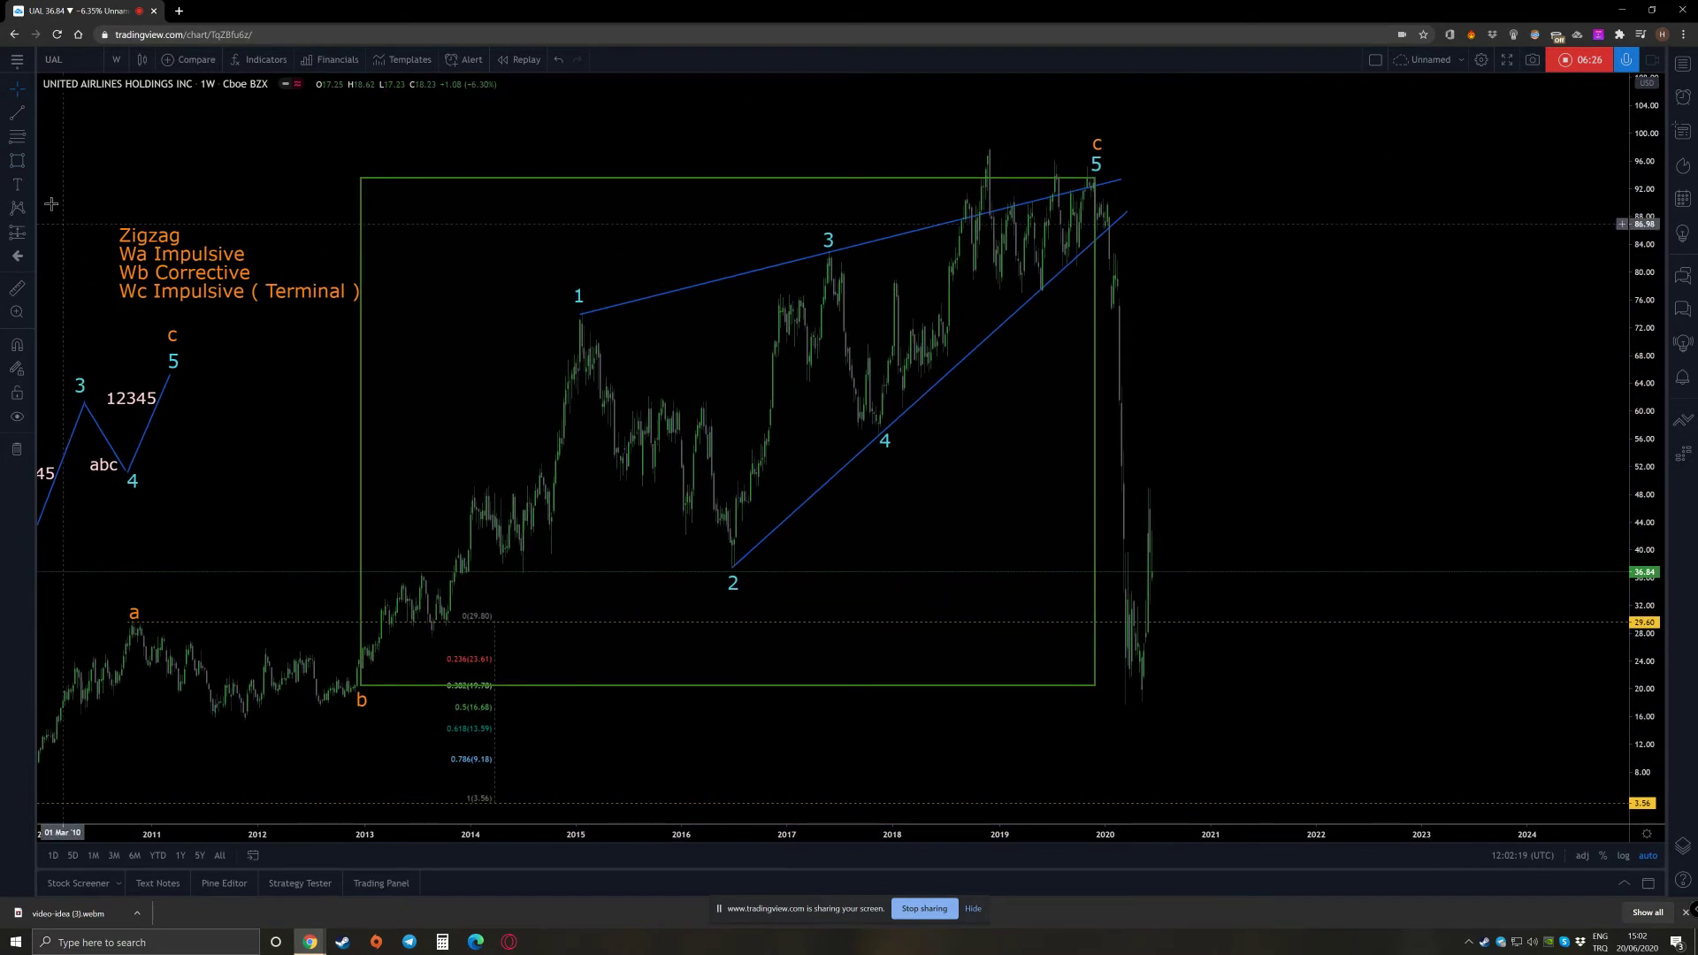
click(17, 137)
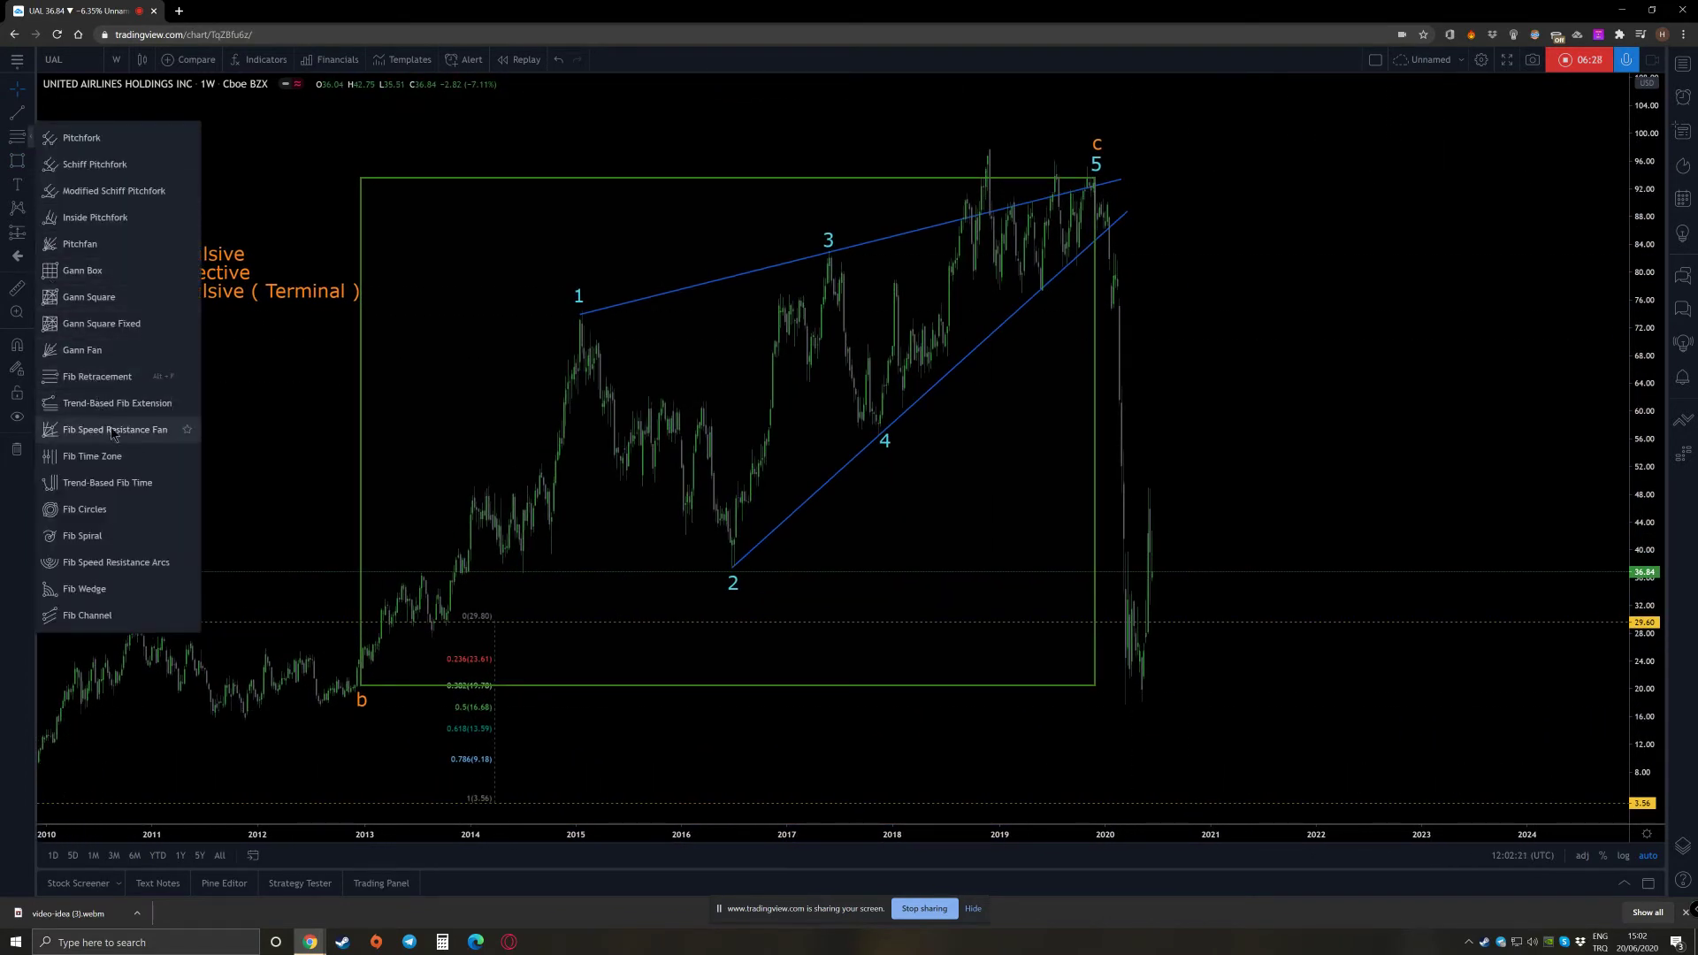
click(106, 456)
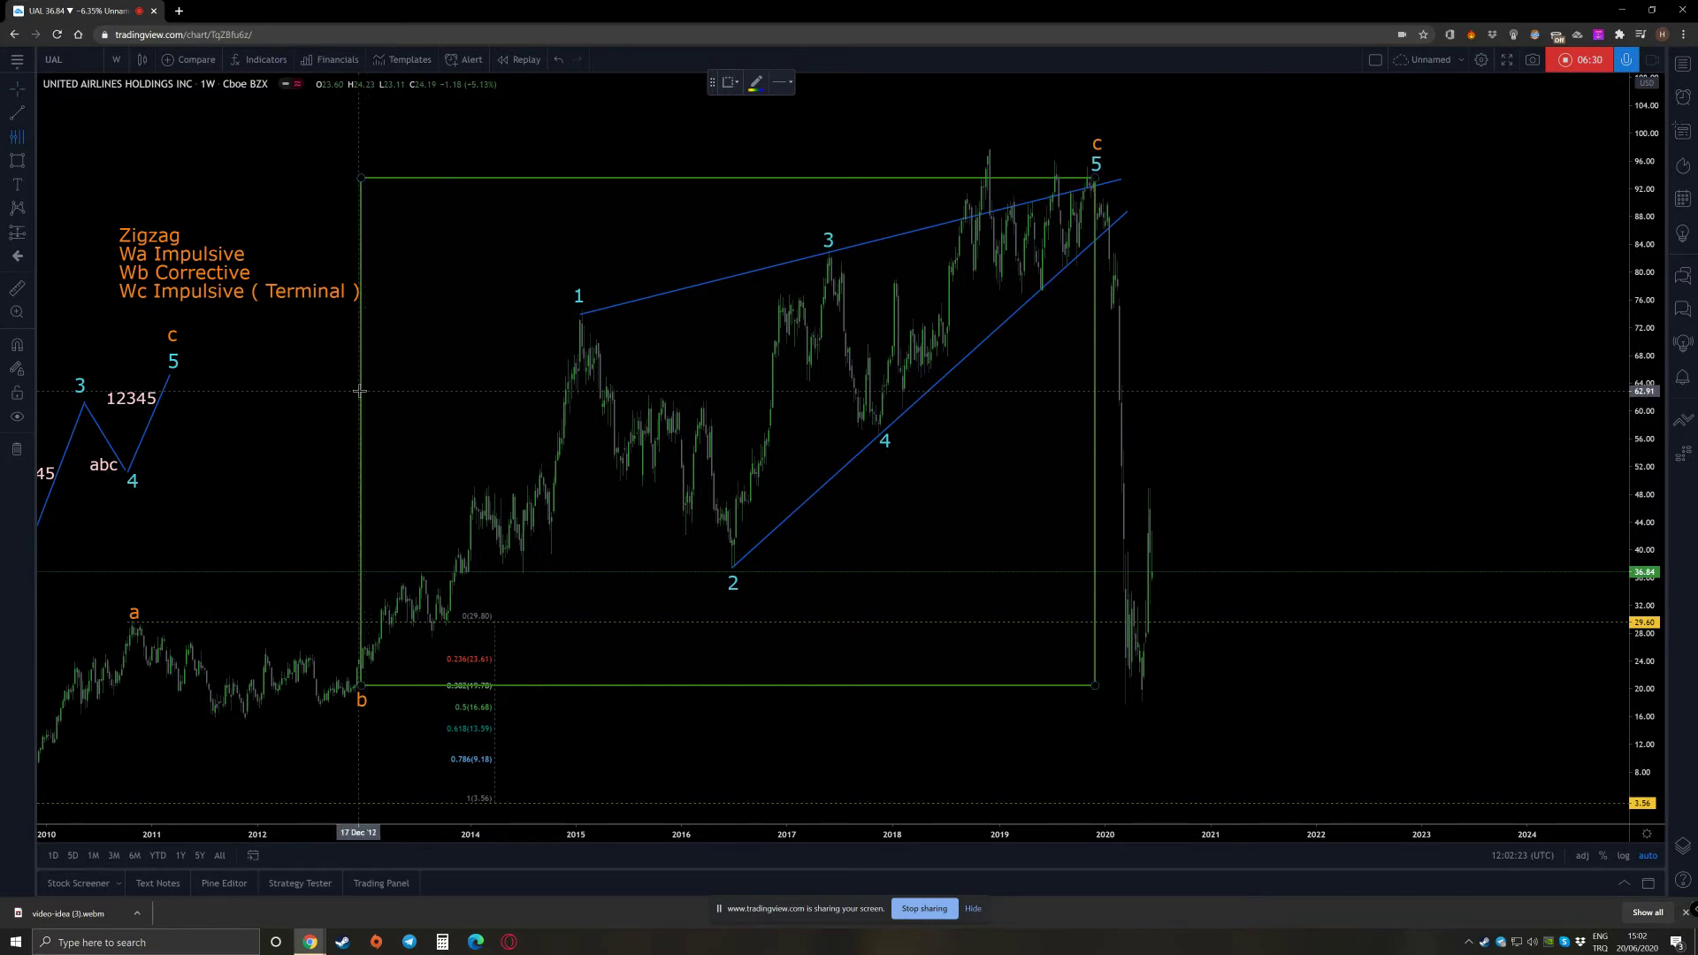
click(359, 390)
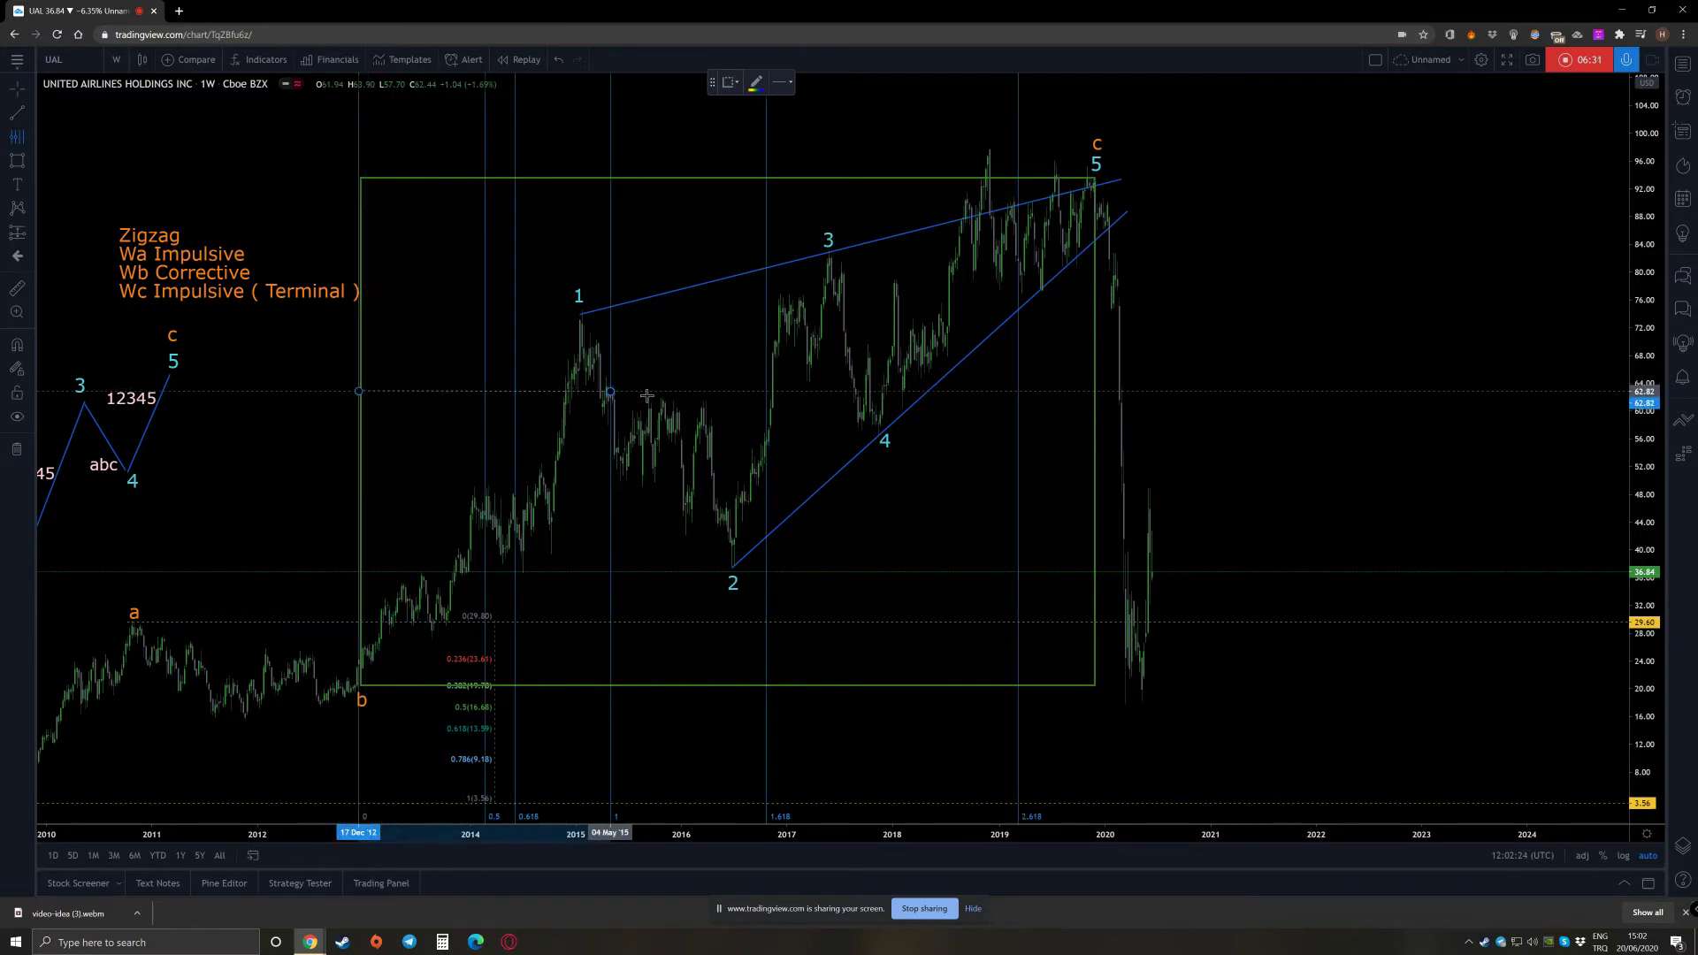
click(1094, 383)
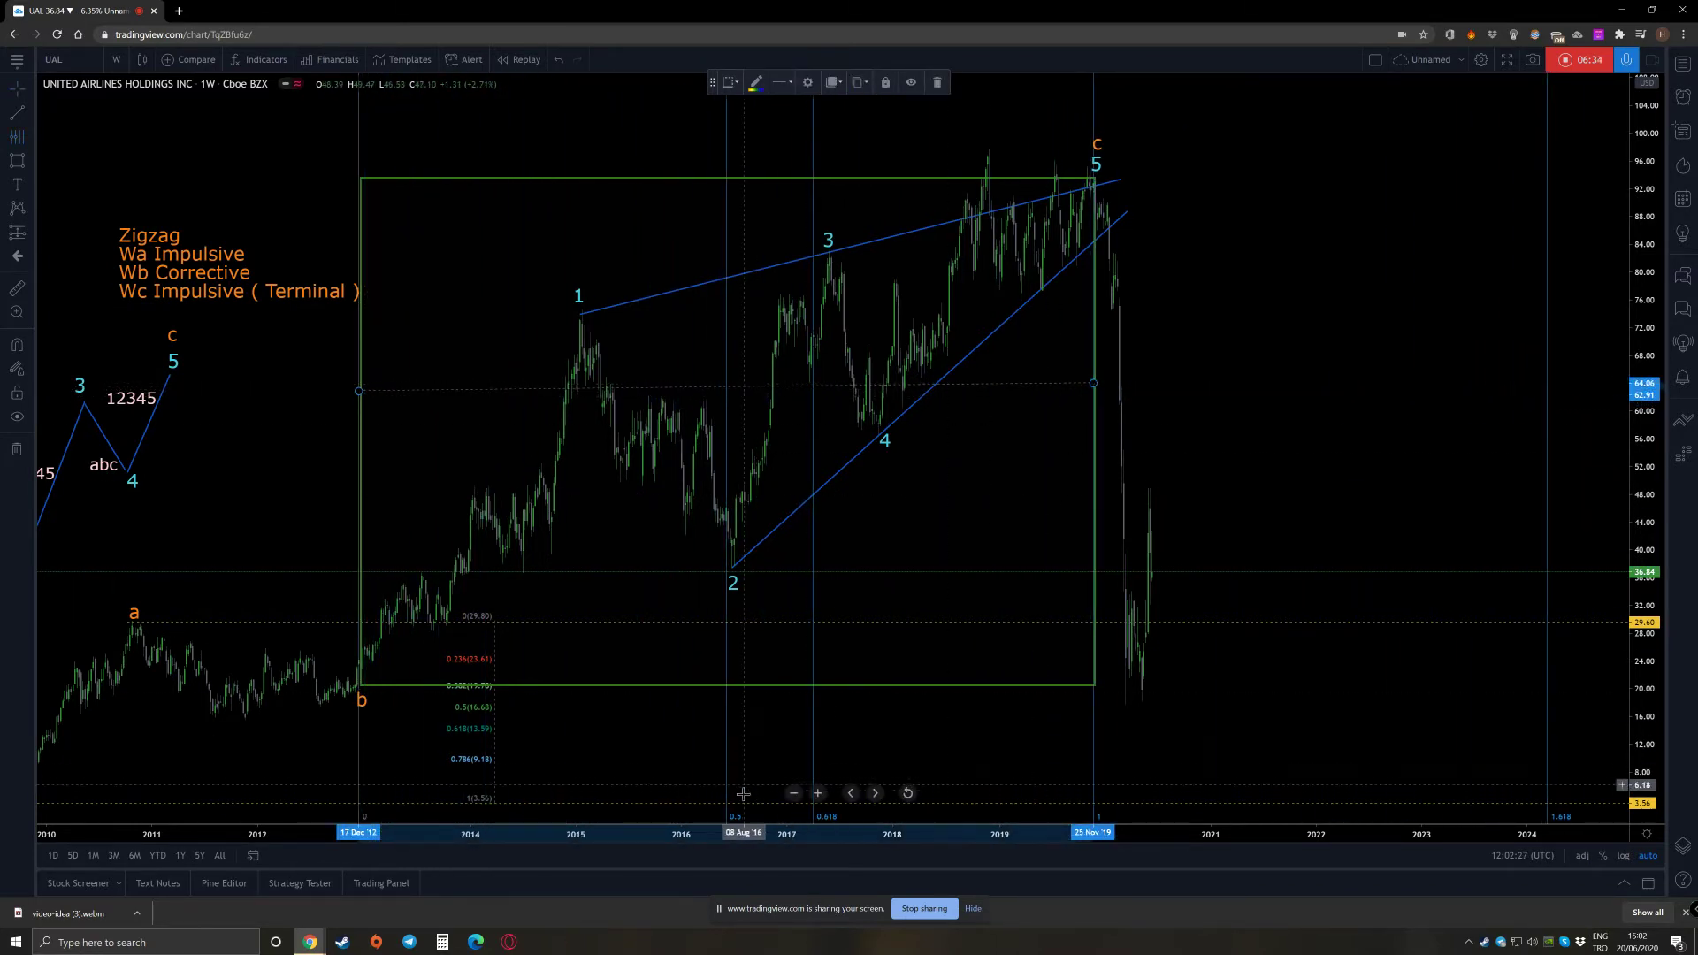
Narrow the green rectangle to the 0.5 time level and place a copy of it starting at the cyan "5" high
drag(1095, 685, 727, 679)
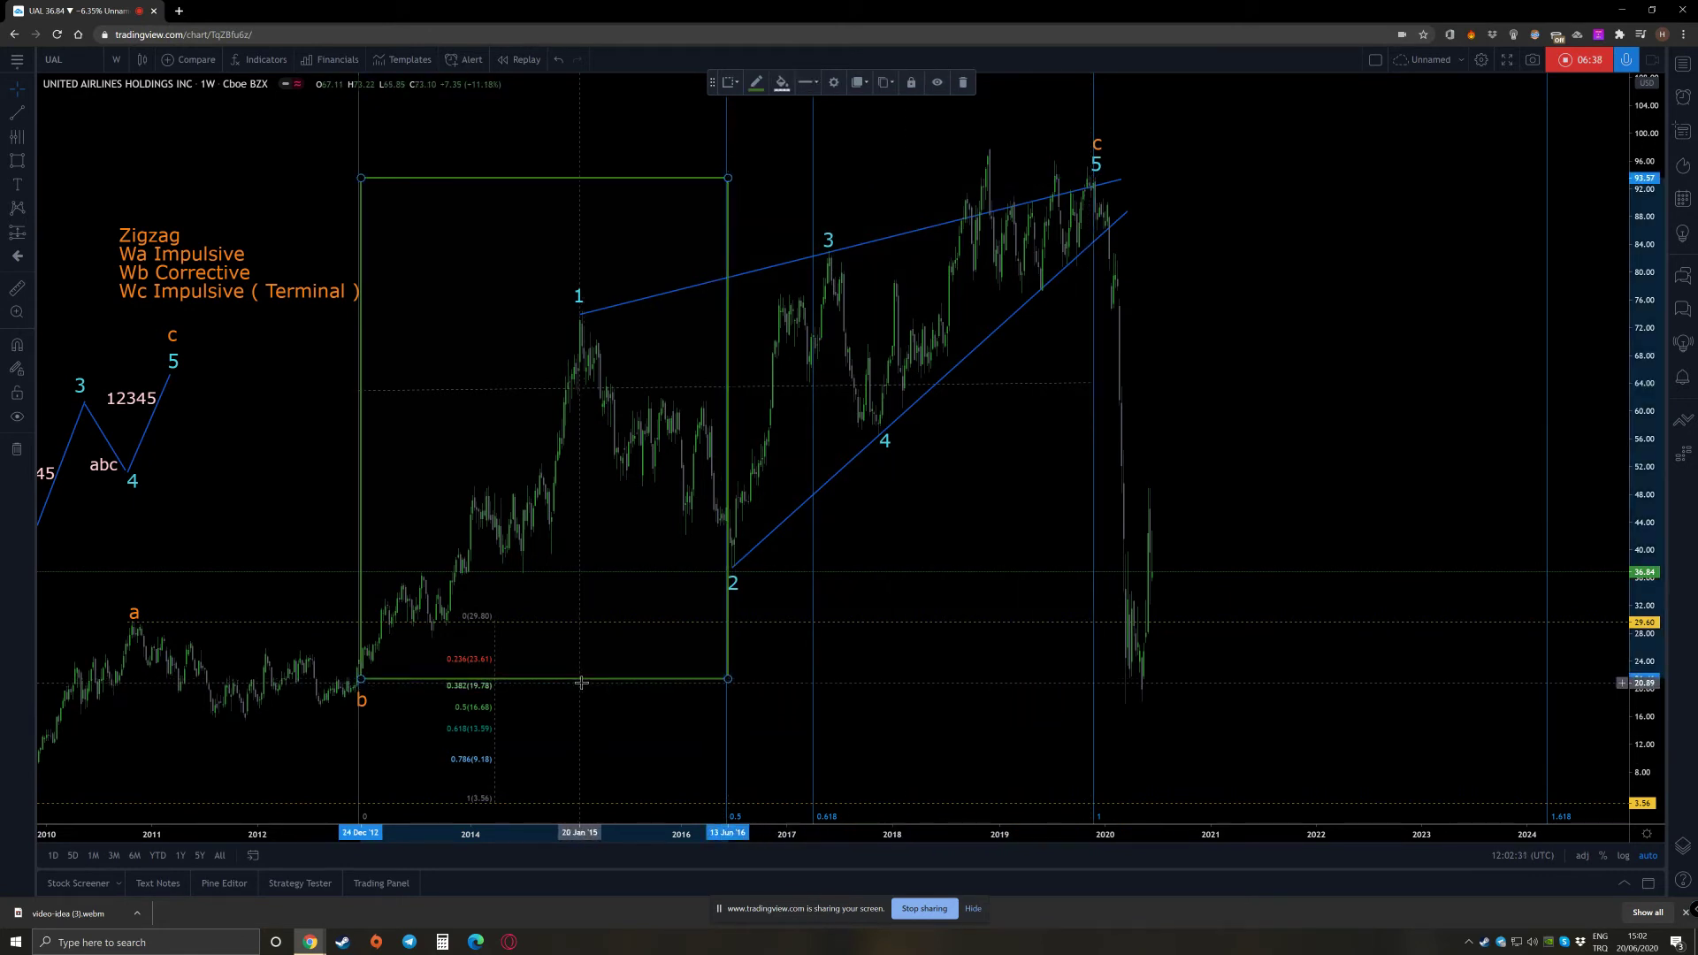
drag(575, 685, 1321, 676)
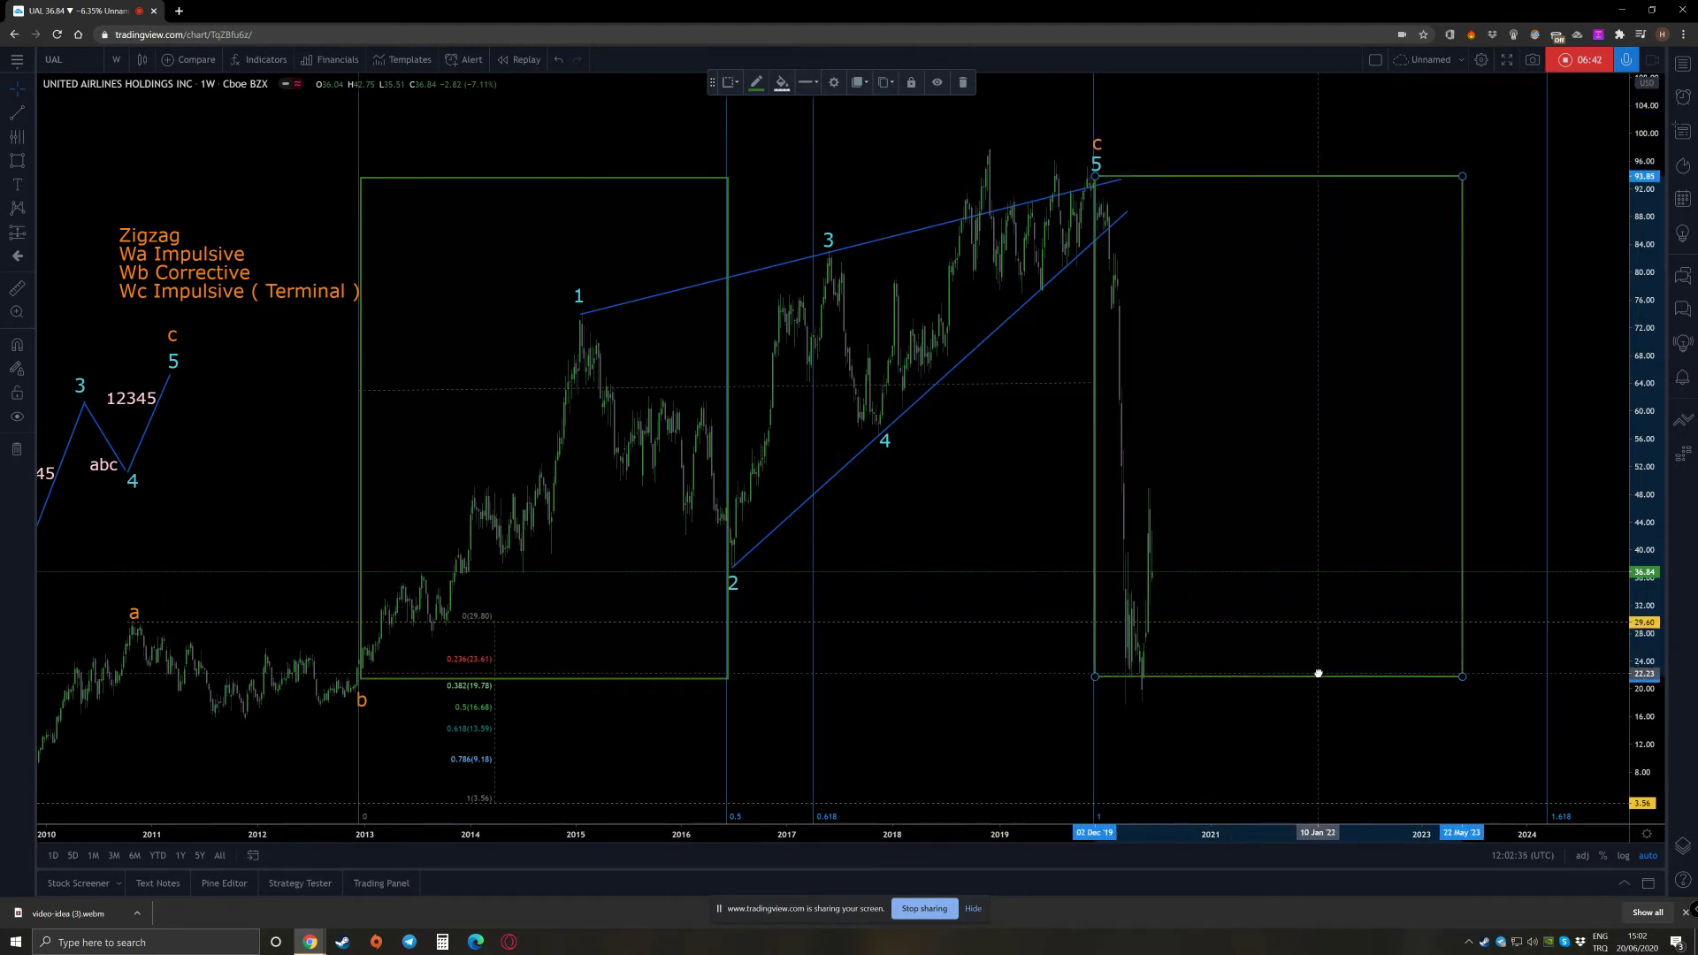
Delete the original green rectangle starting at "b" and the Fib Time Zone, keeping the copied rectangle after the cyan "5"
click(726, 188)
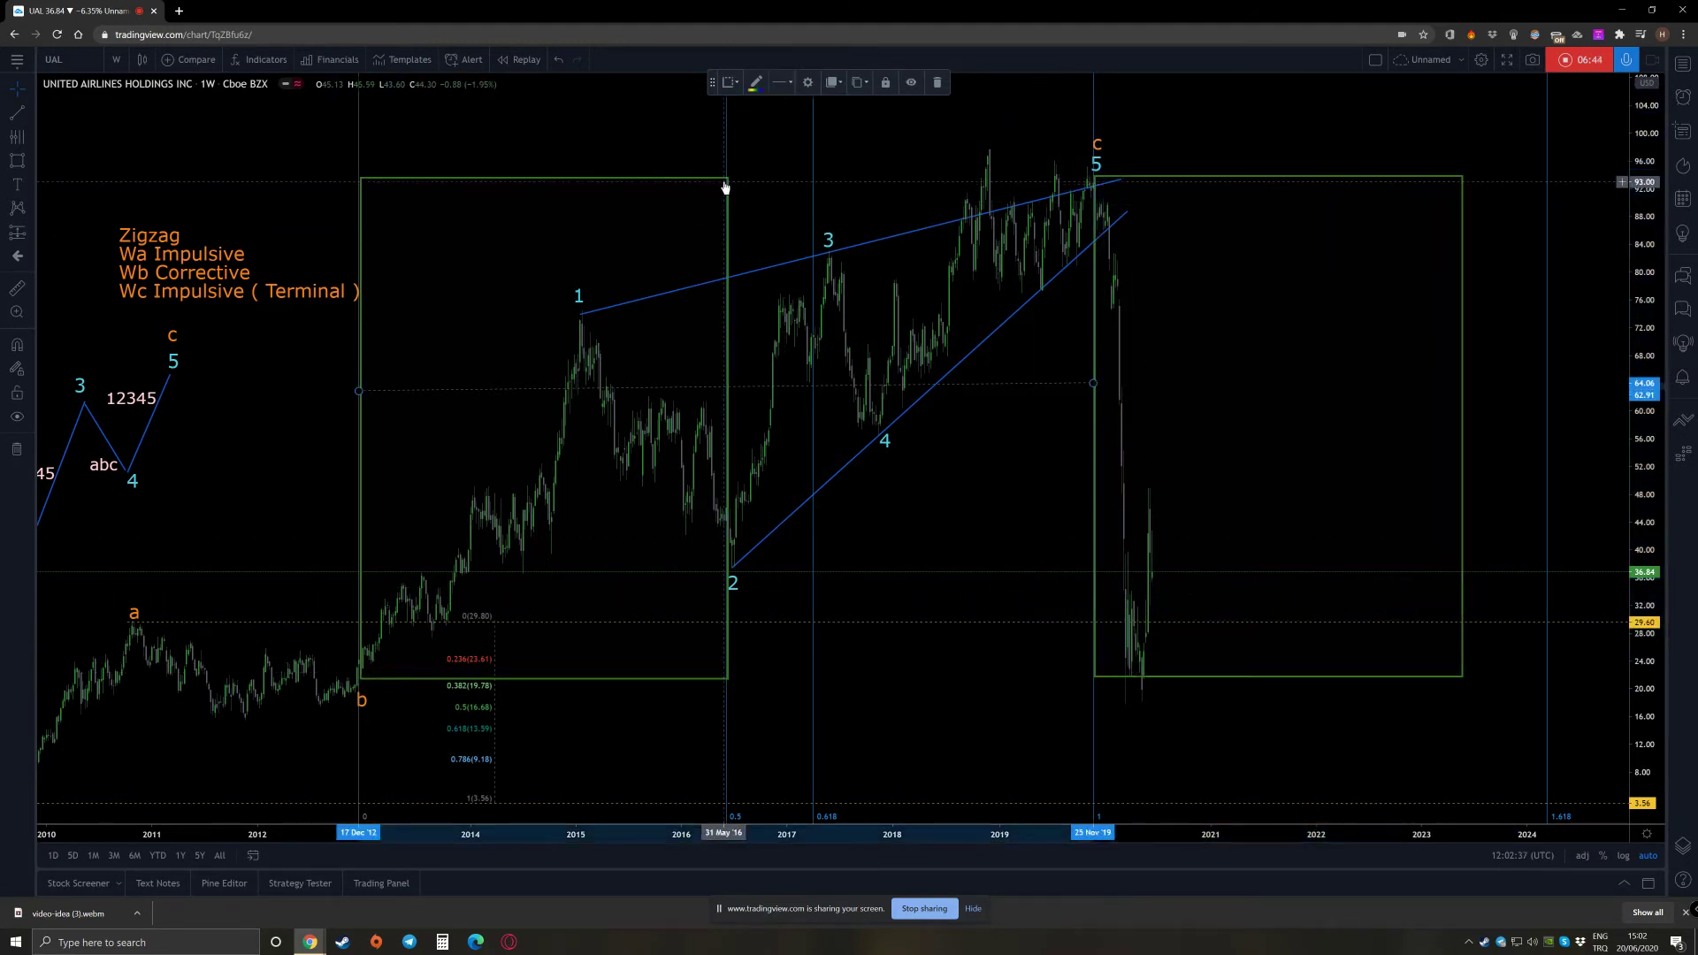
click(727, 180)
click(964, 82)
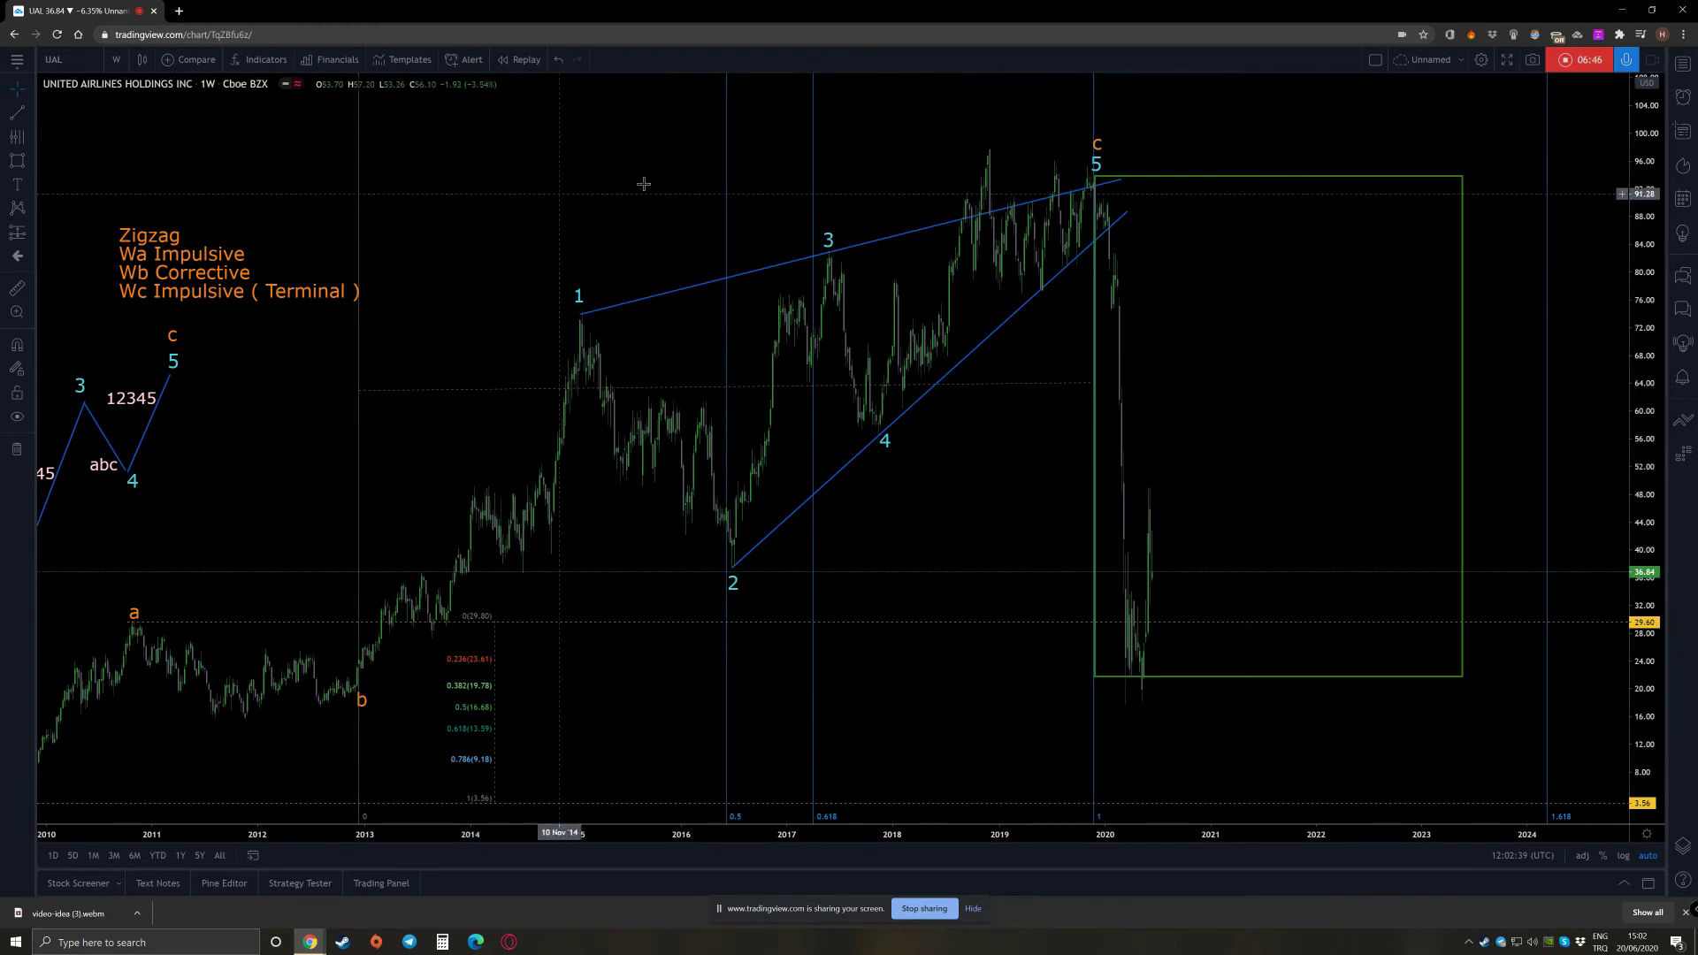
click(725, 206)
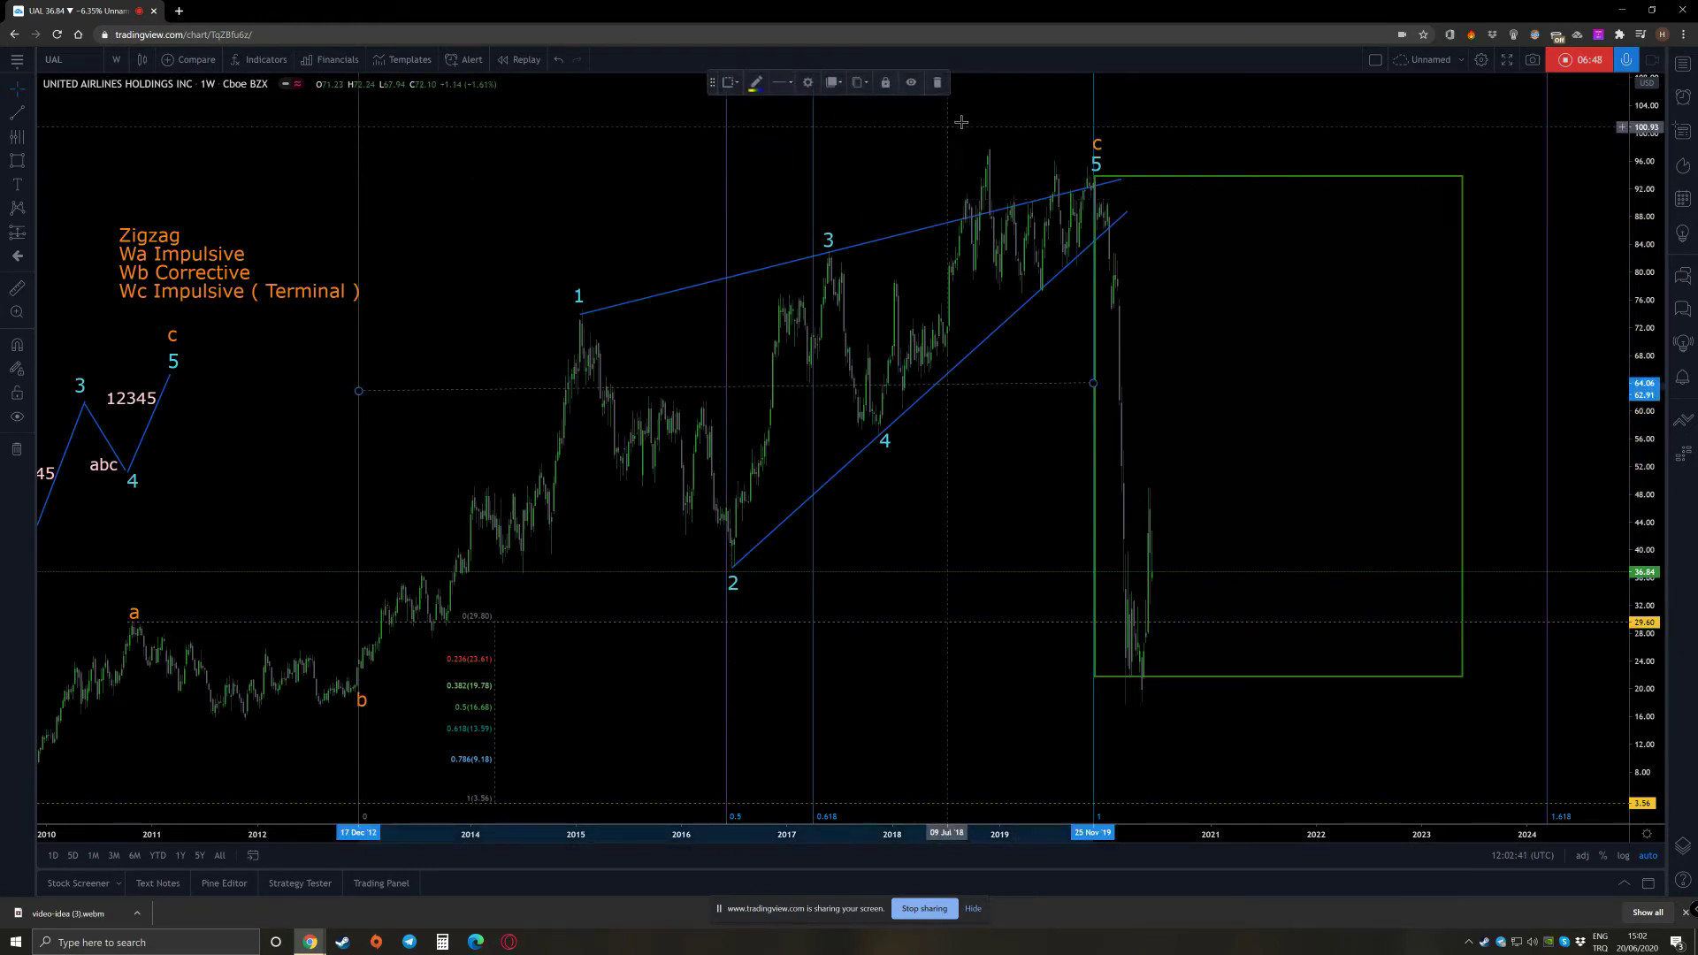
click(944, 82)
drag(692, 152, 765, 152)
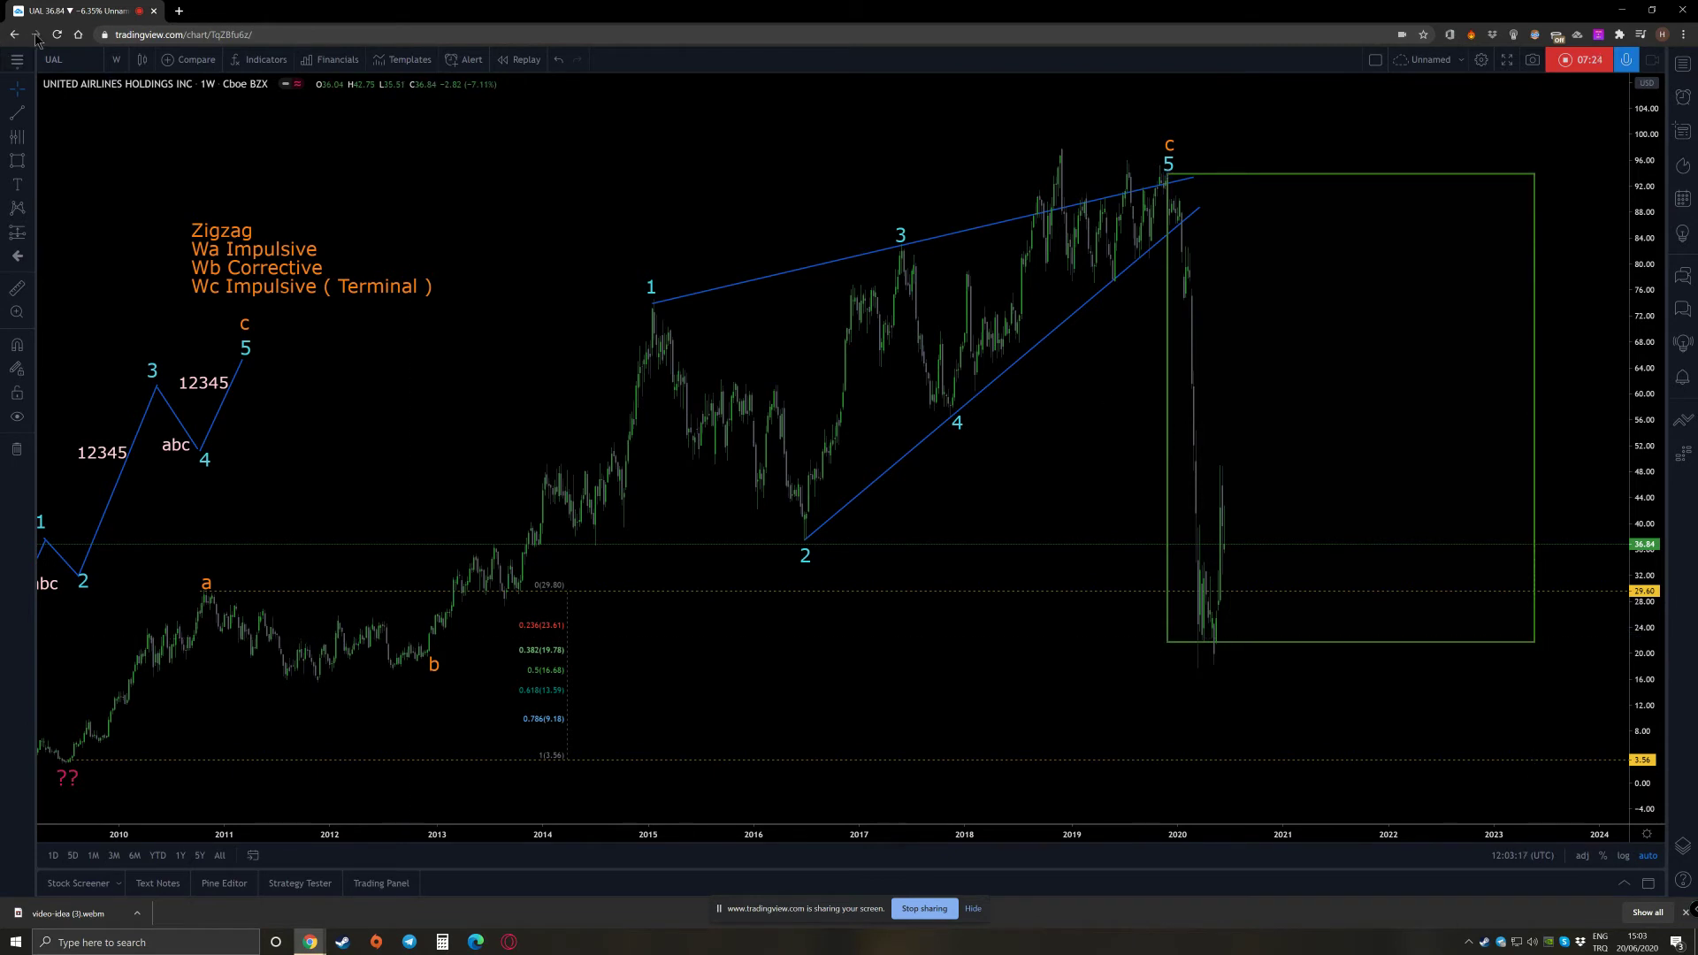
click(20, 115)
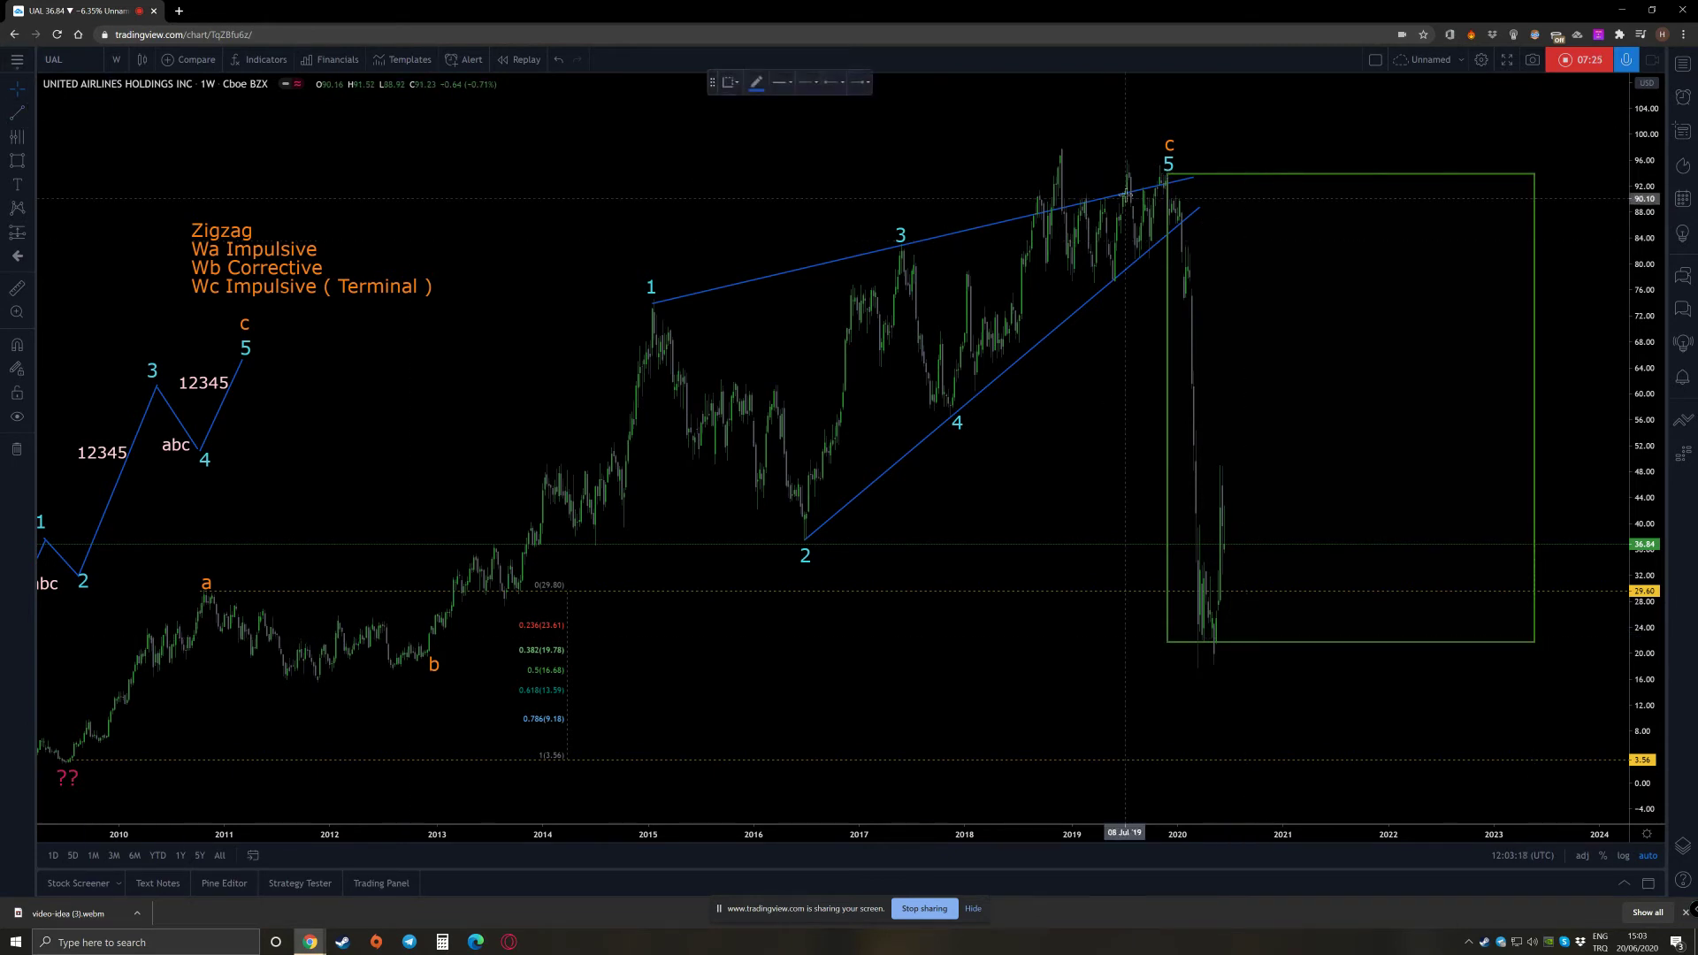
click(1196, 208)
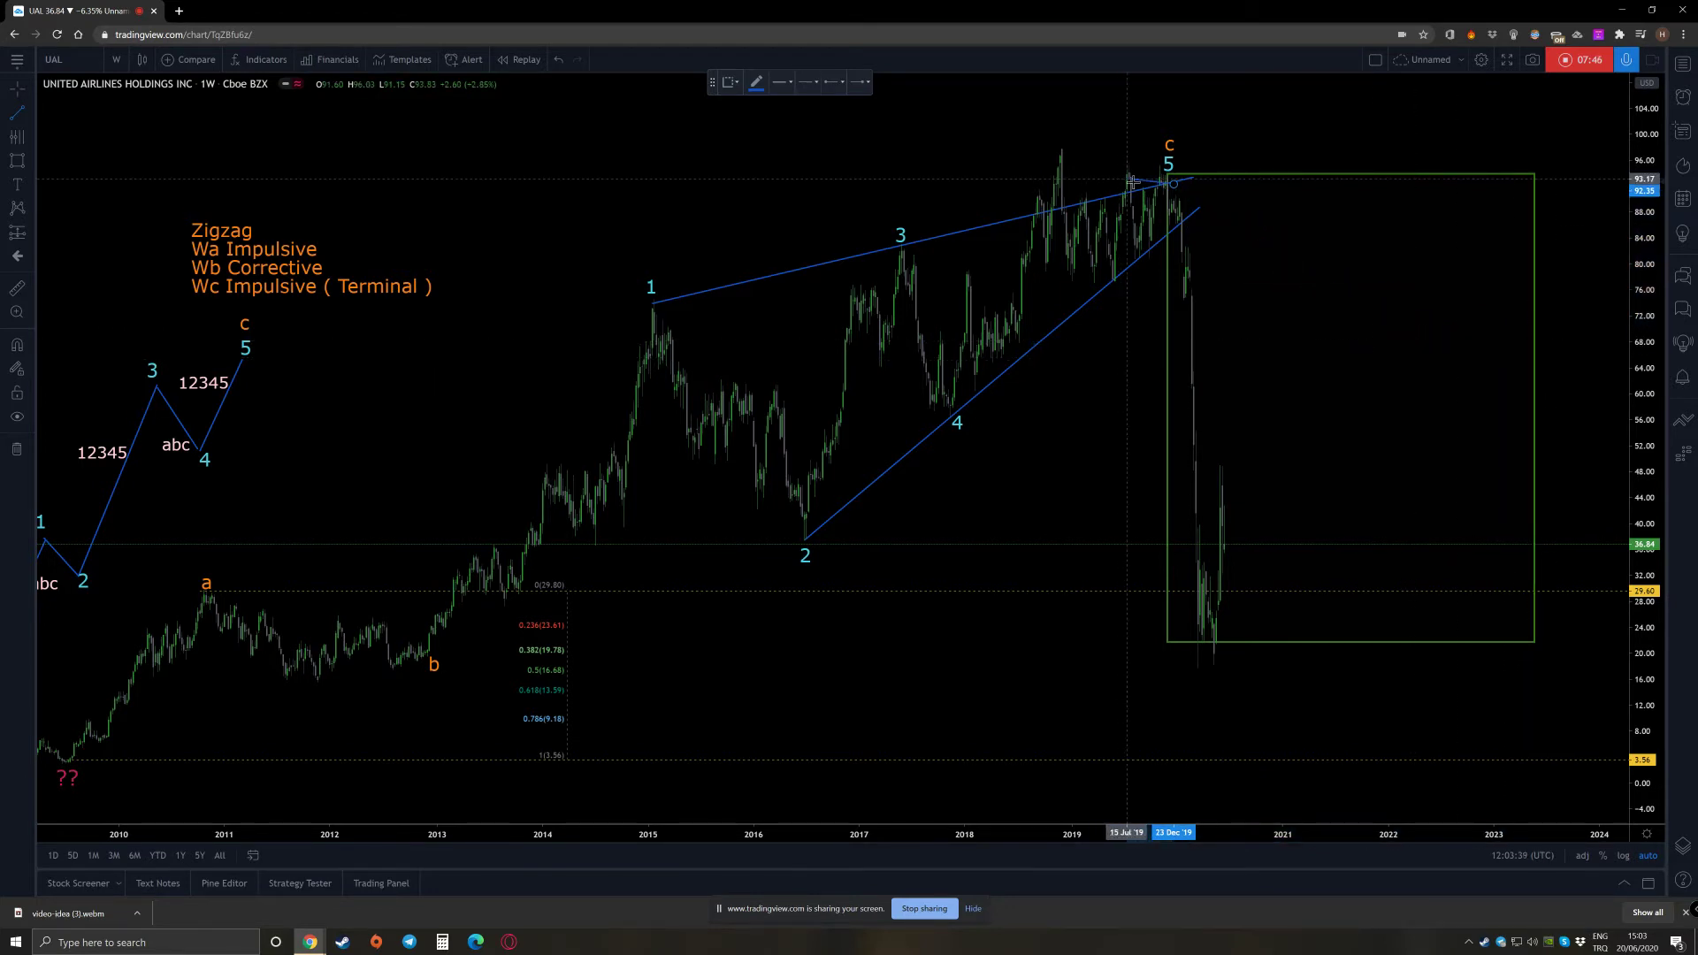
key(Escape)
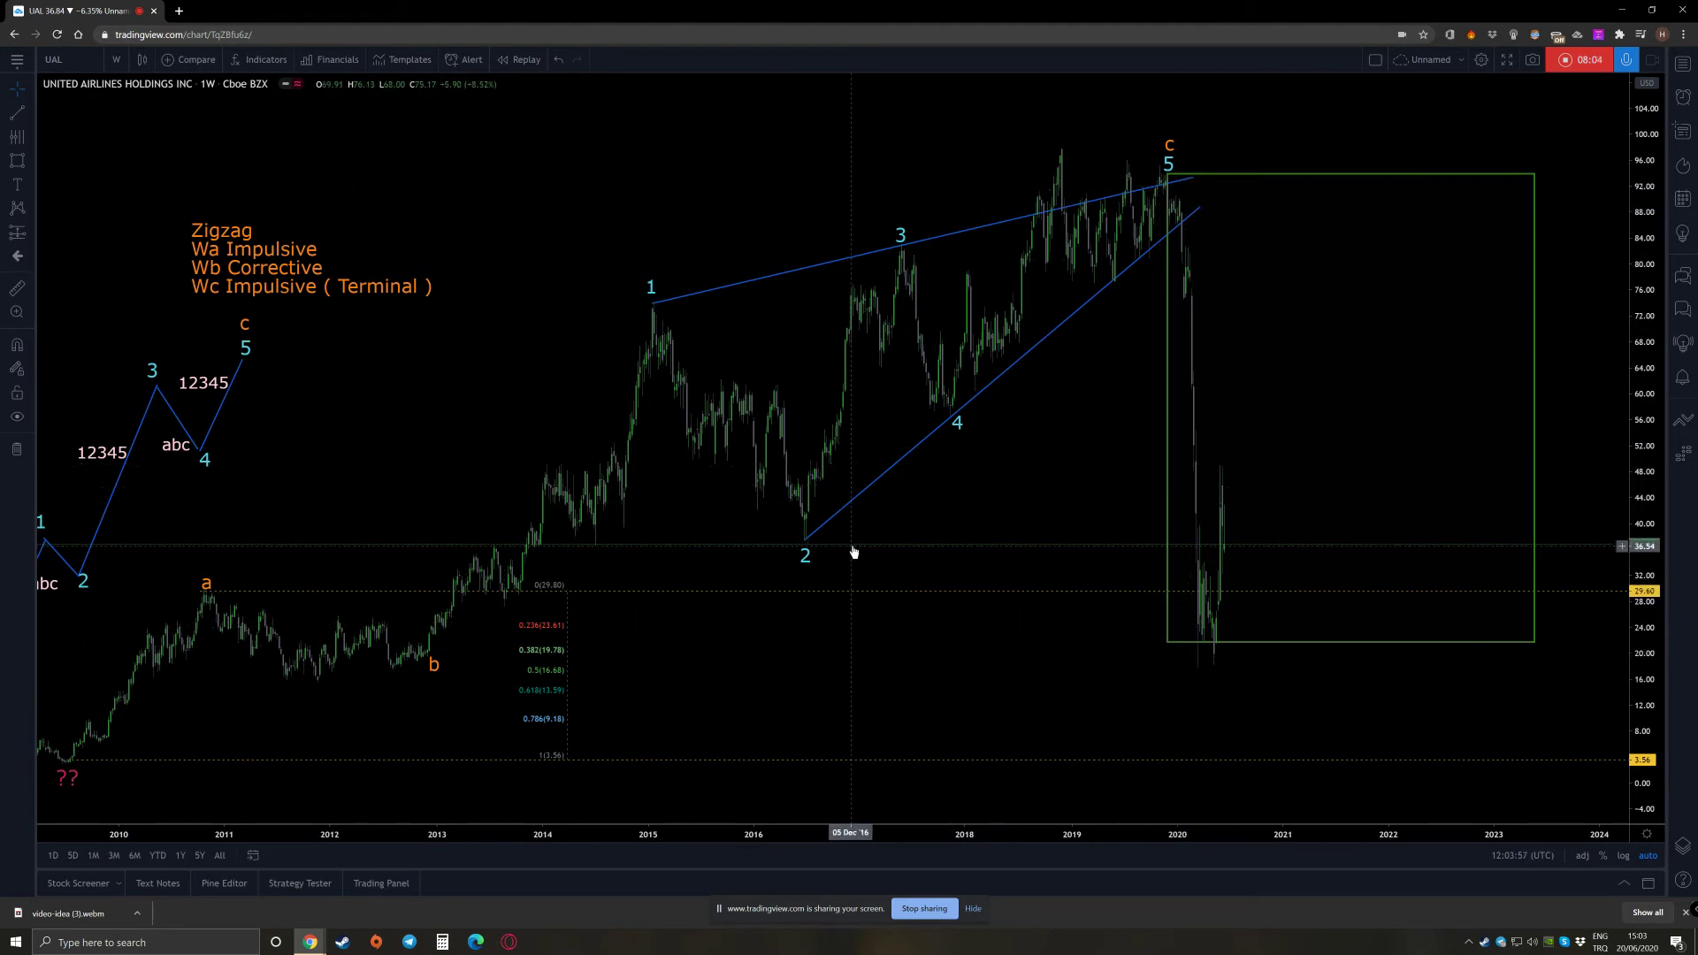
Delete the remaining green rectangle projected forward from the cyan "5" high
drag(765, 636, 799, 636)
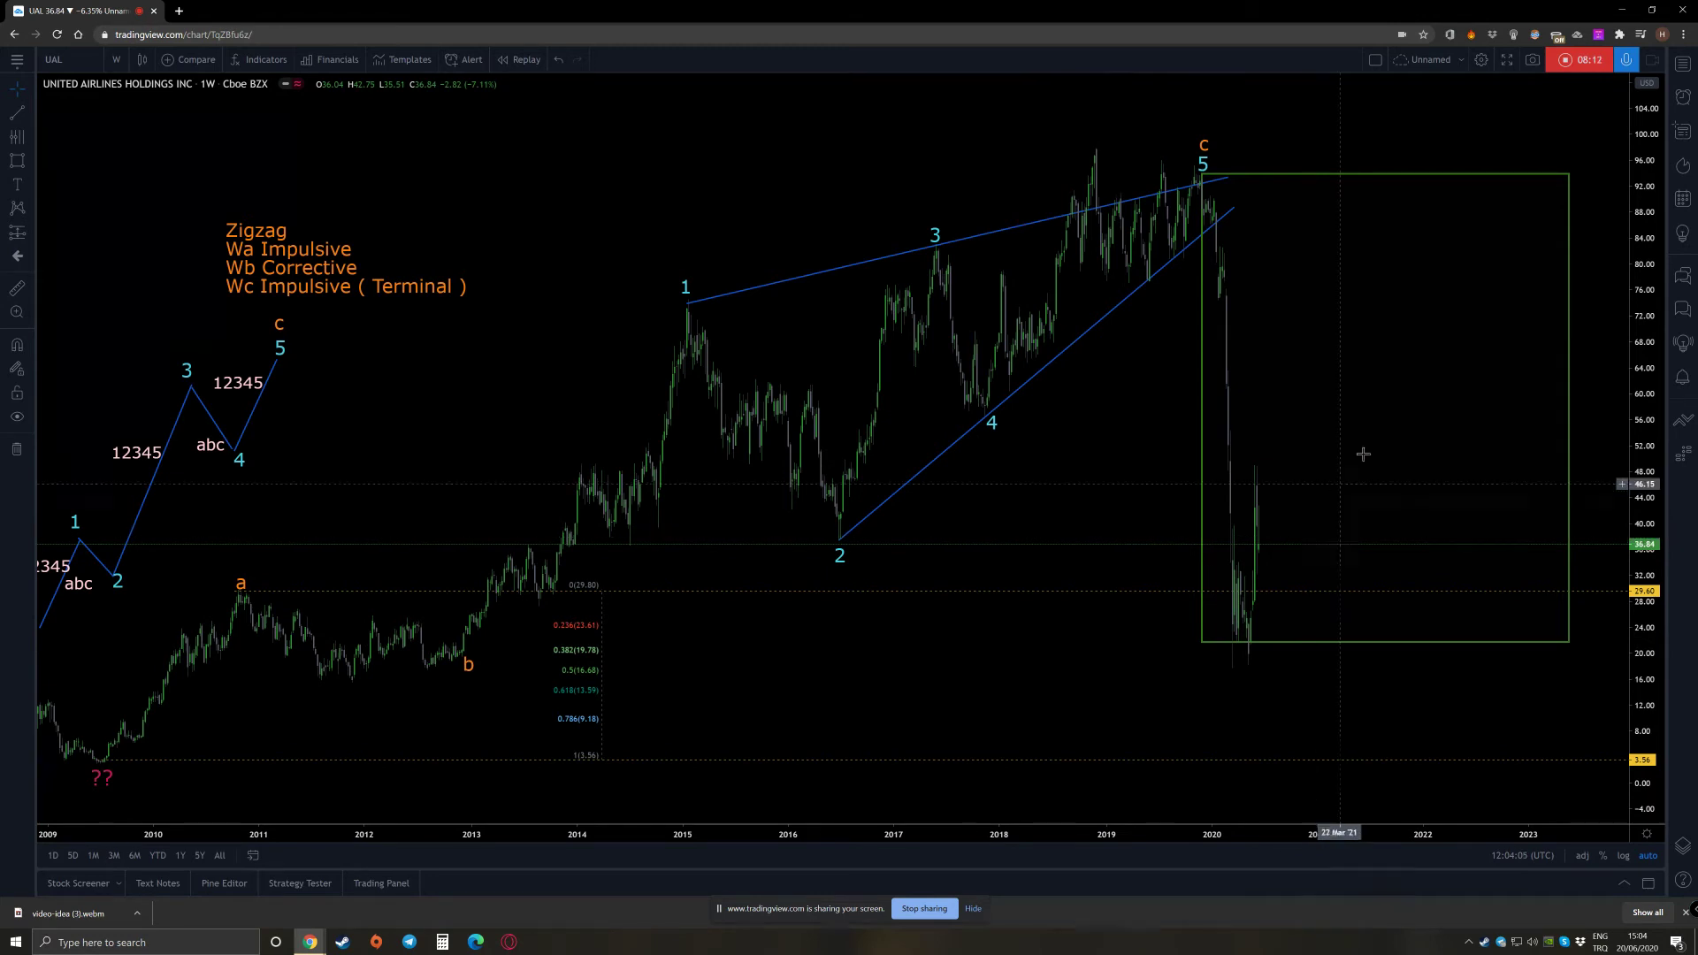
drag(1364, 438, 1289, 446)
scroll(1289, 446, up, 5)
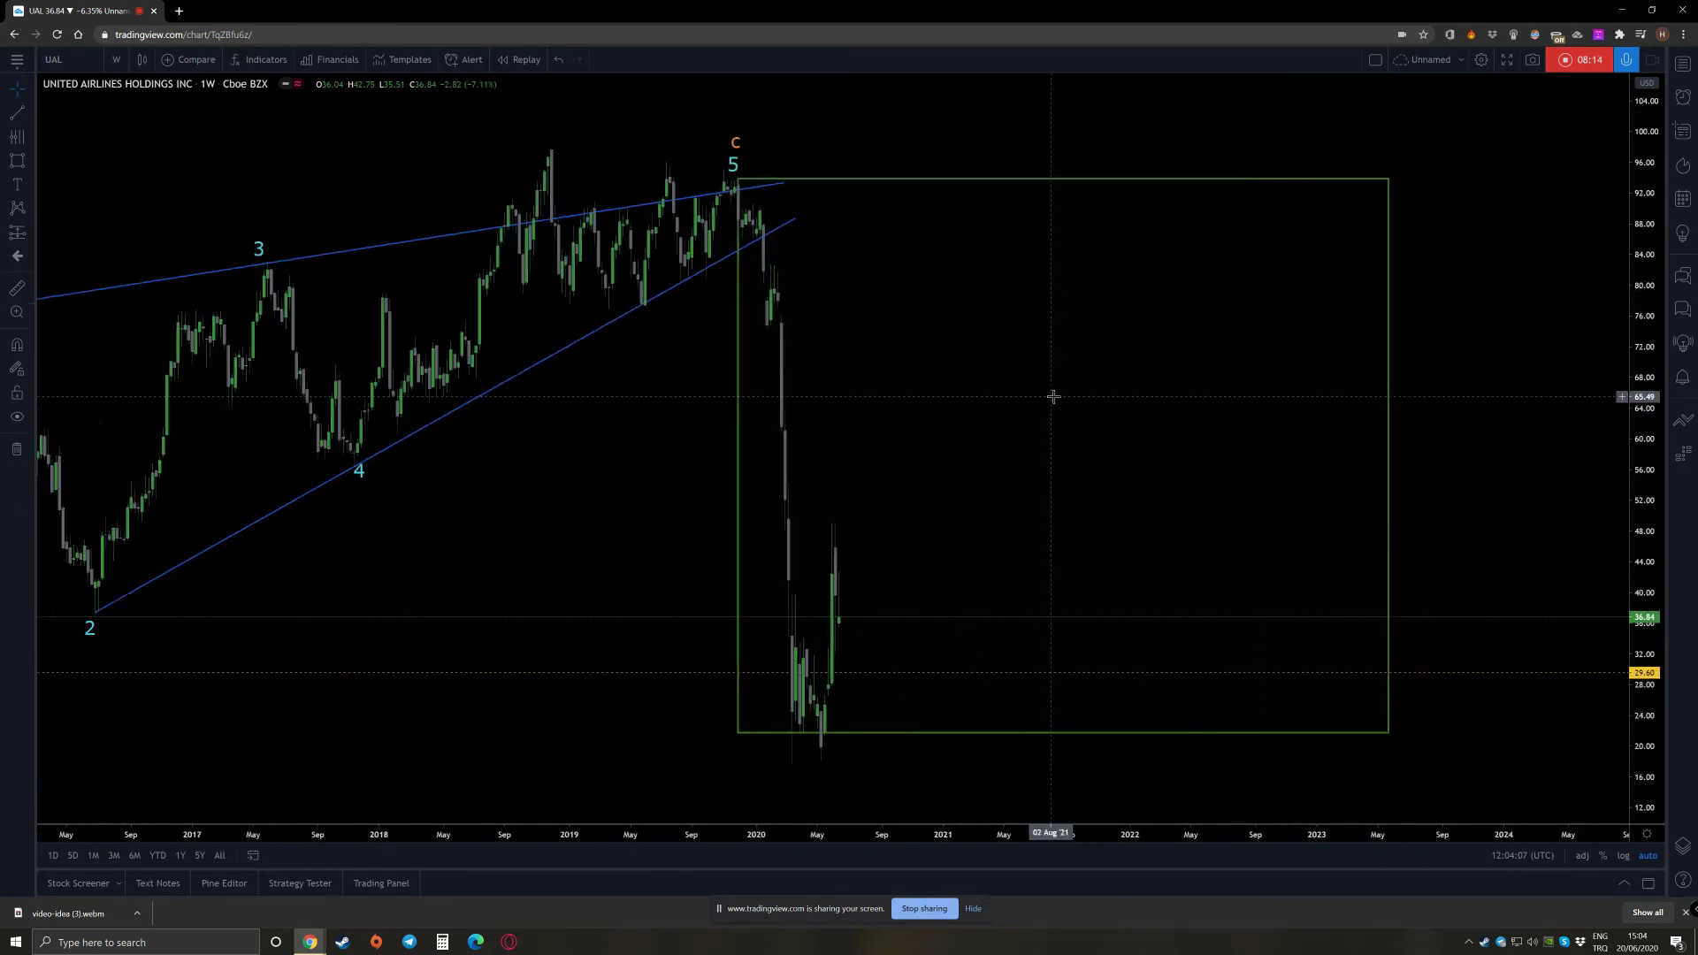
drag(898, 379, 963, 345)
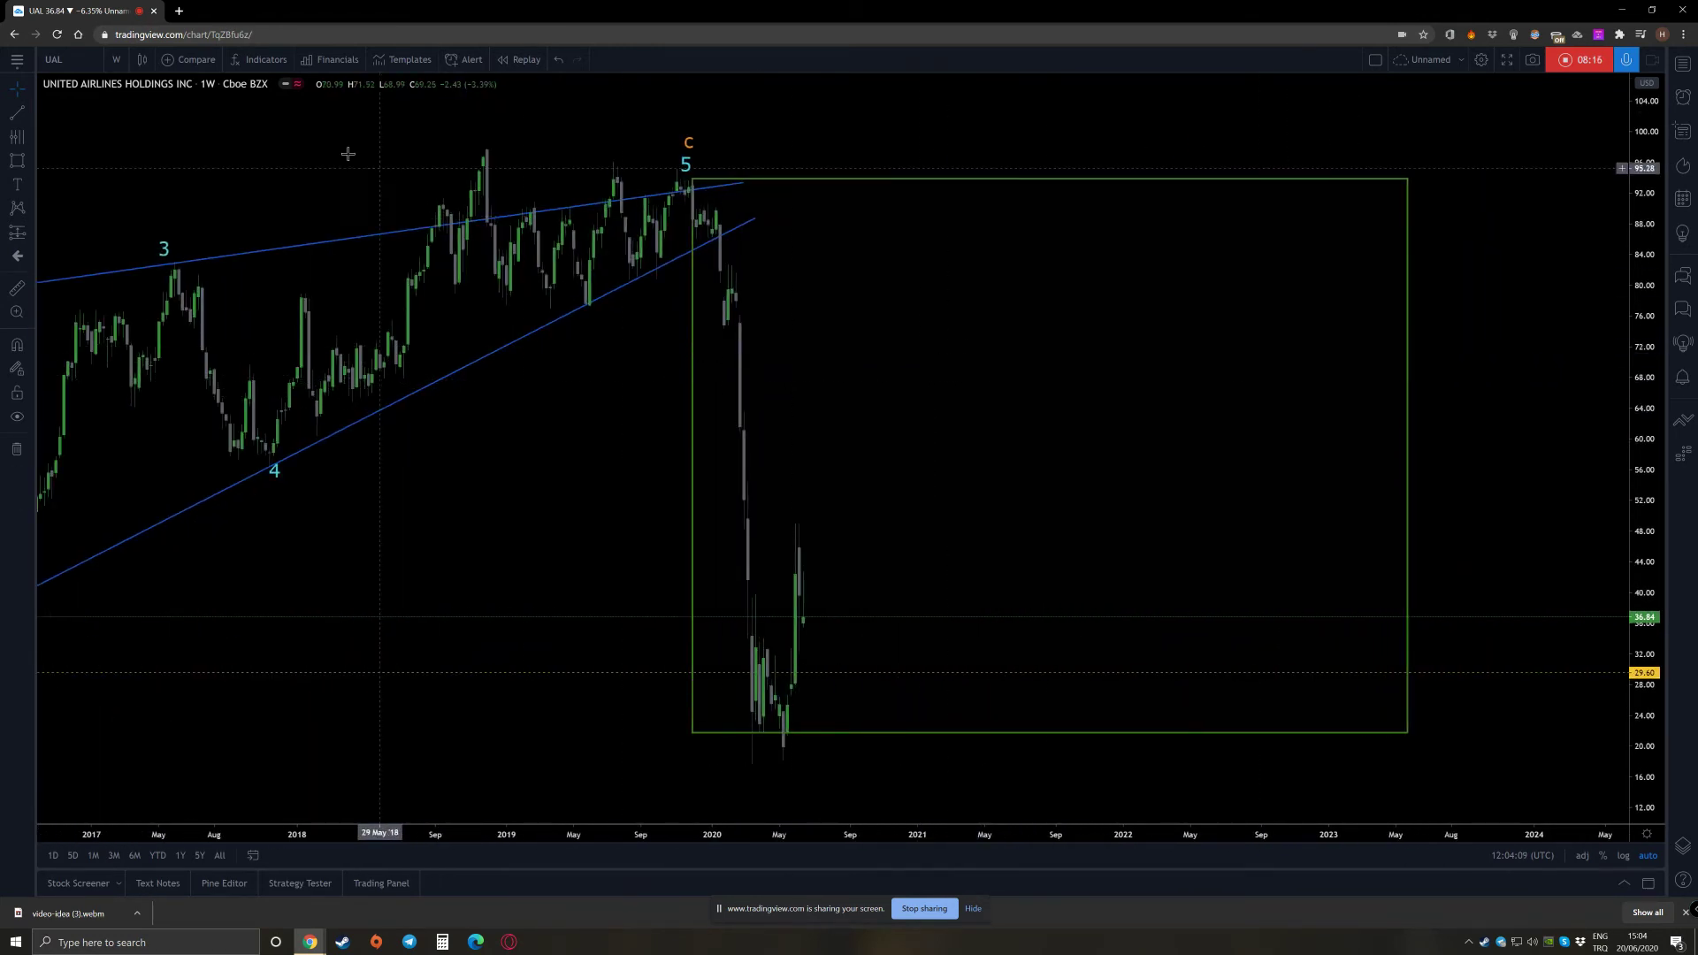
click(1334, 183)
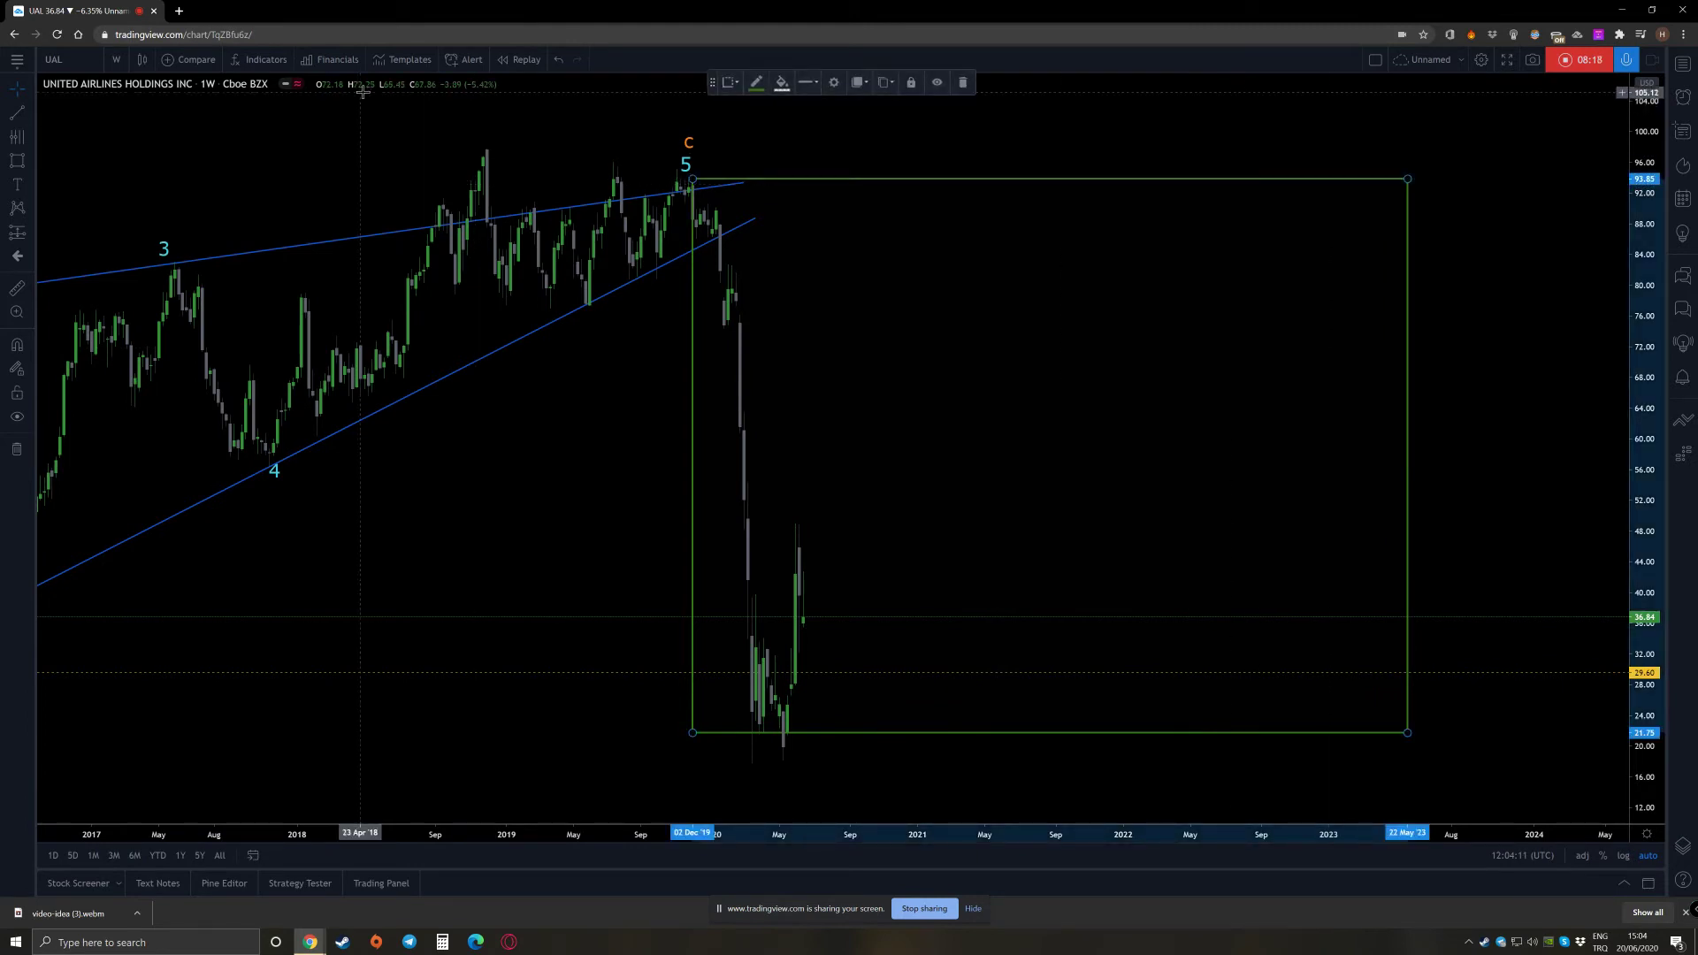
click(964, 82)
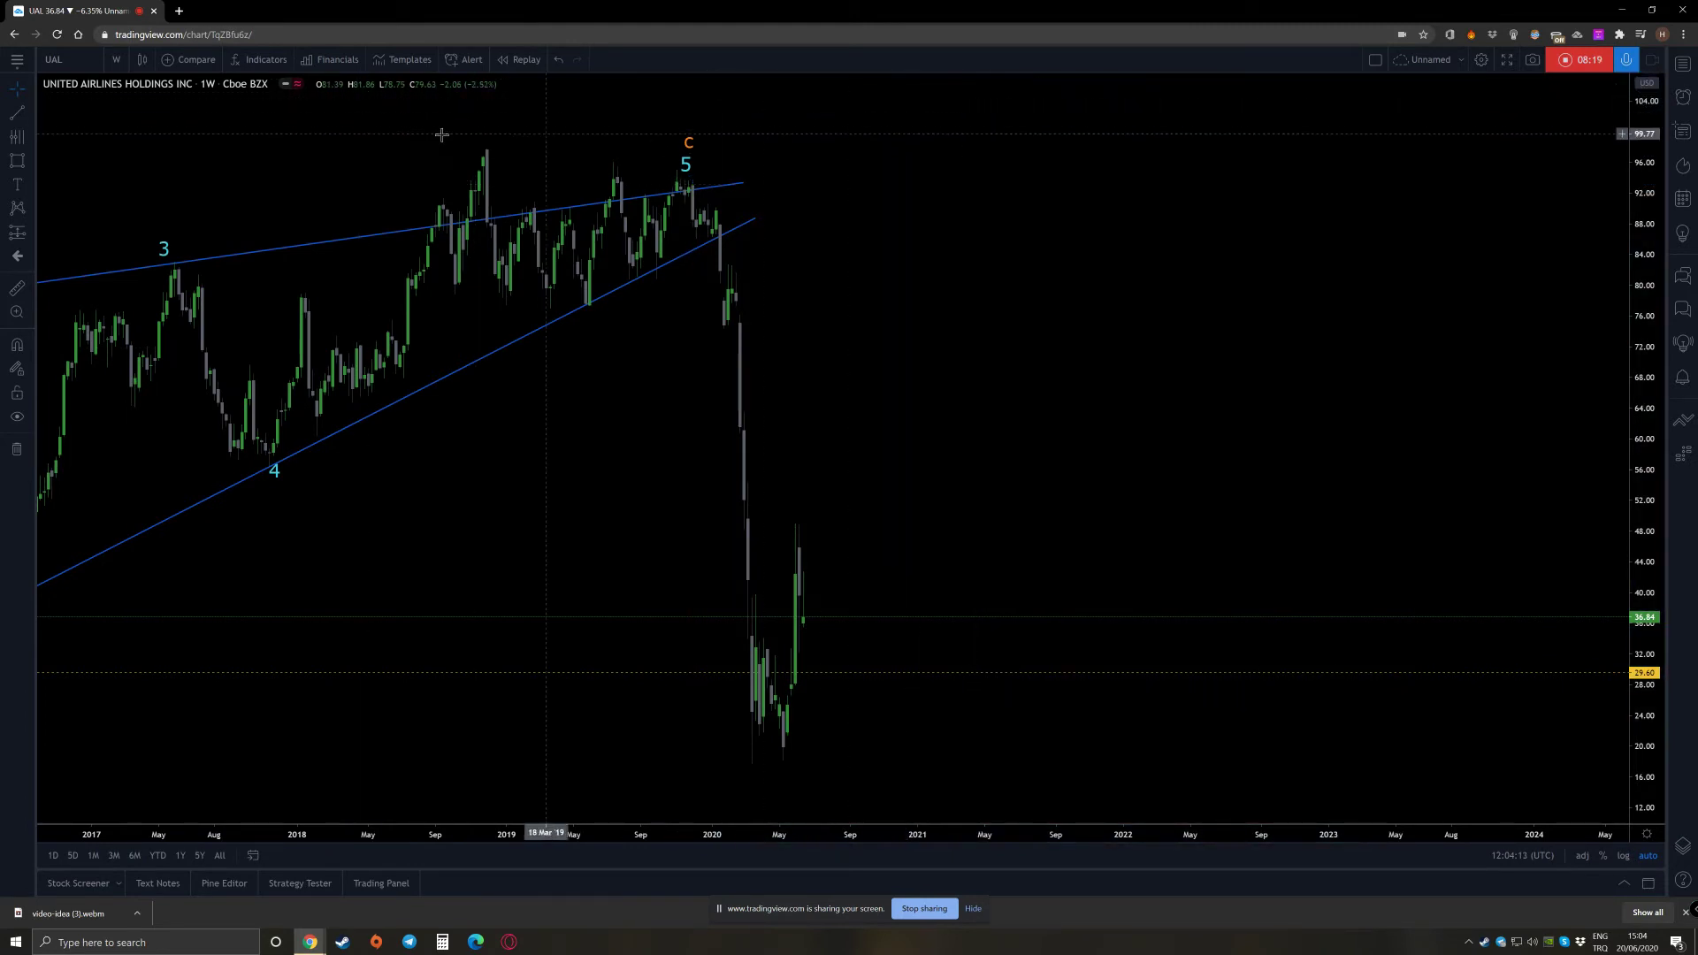
Switch the chart to the daily timeframe and realign the cyan "5" and orange "c" labels above the early-December 2019 high
click(116, 59)
click(132, 484)
scroll(832, 360, up, 3)
scroll(838, 361, up, 4)
scroll(840, 361, down, 2)
drag(840, 361, 1235, 277)
drag(885, 166, 921, 163)
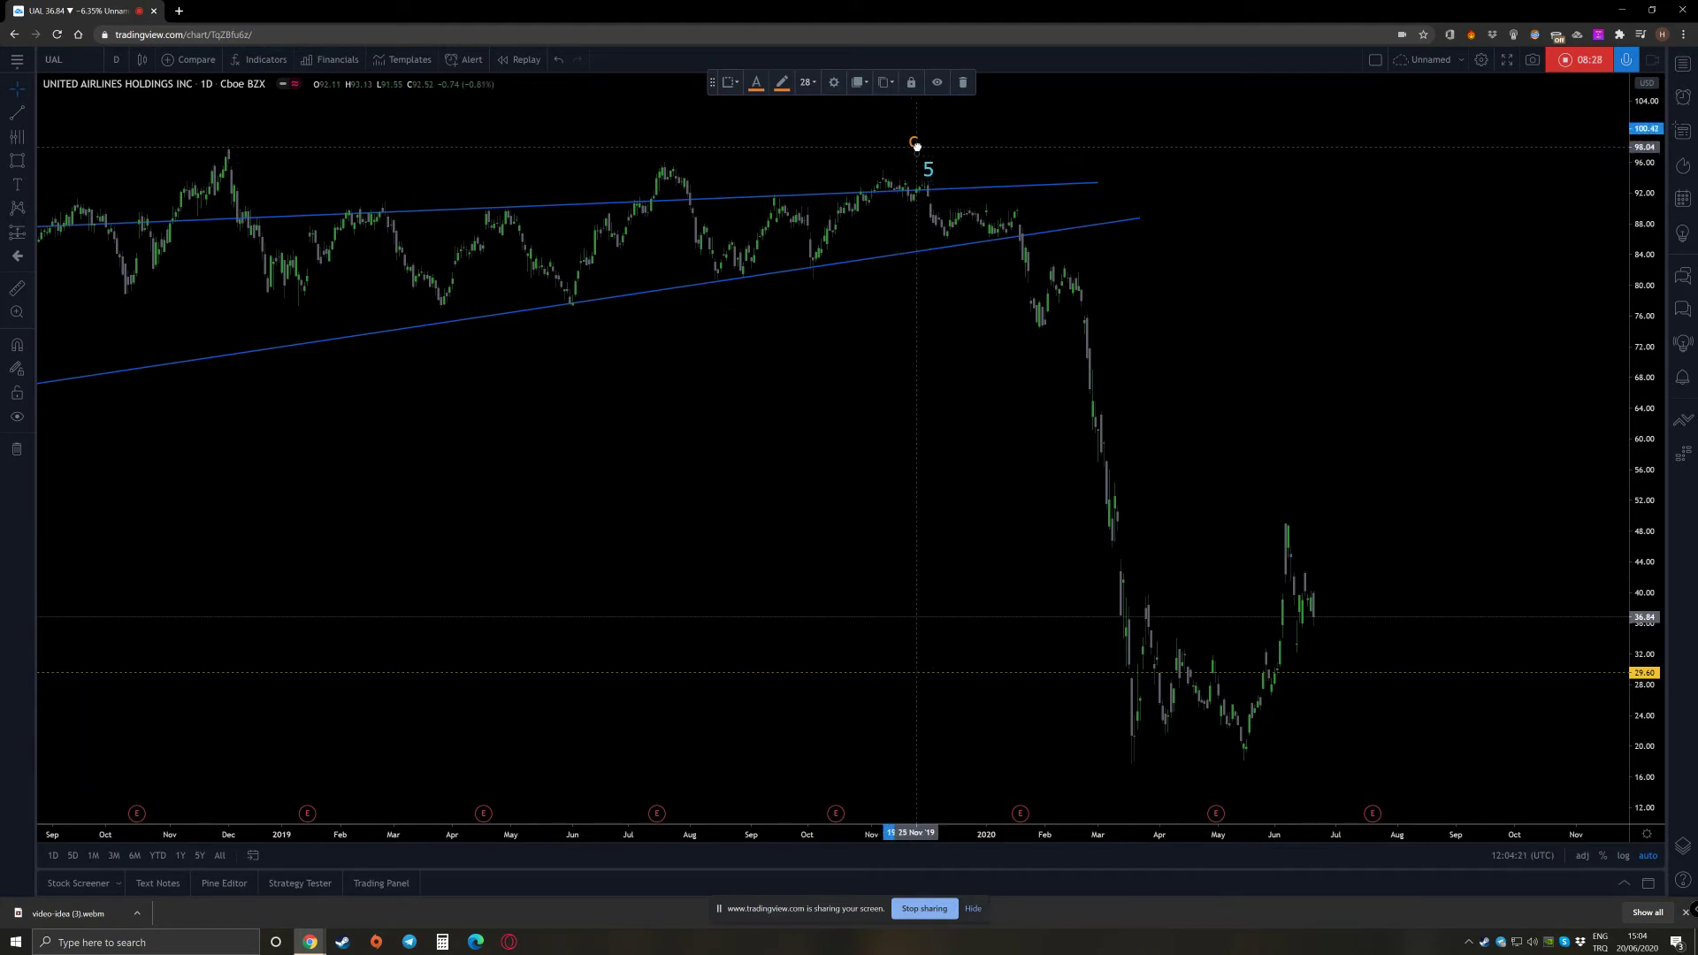
mouse_move(921, 414)
mouse_down()
mouse_move(814, 386)
mouse_move(758, 397)
mouse_up()
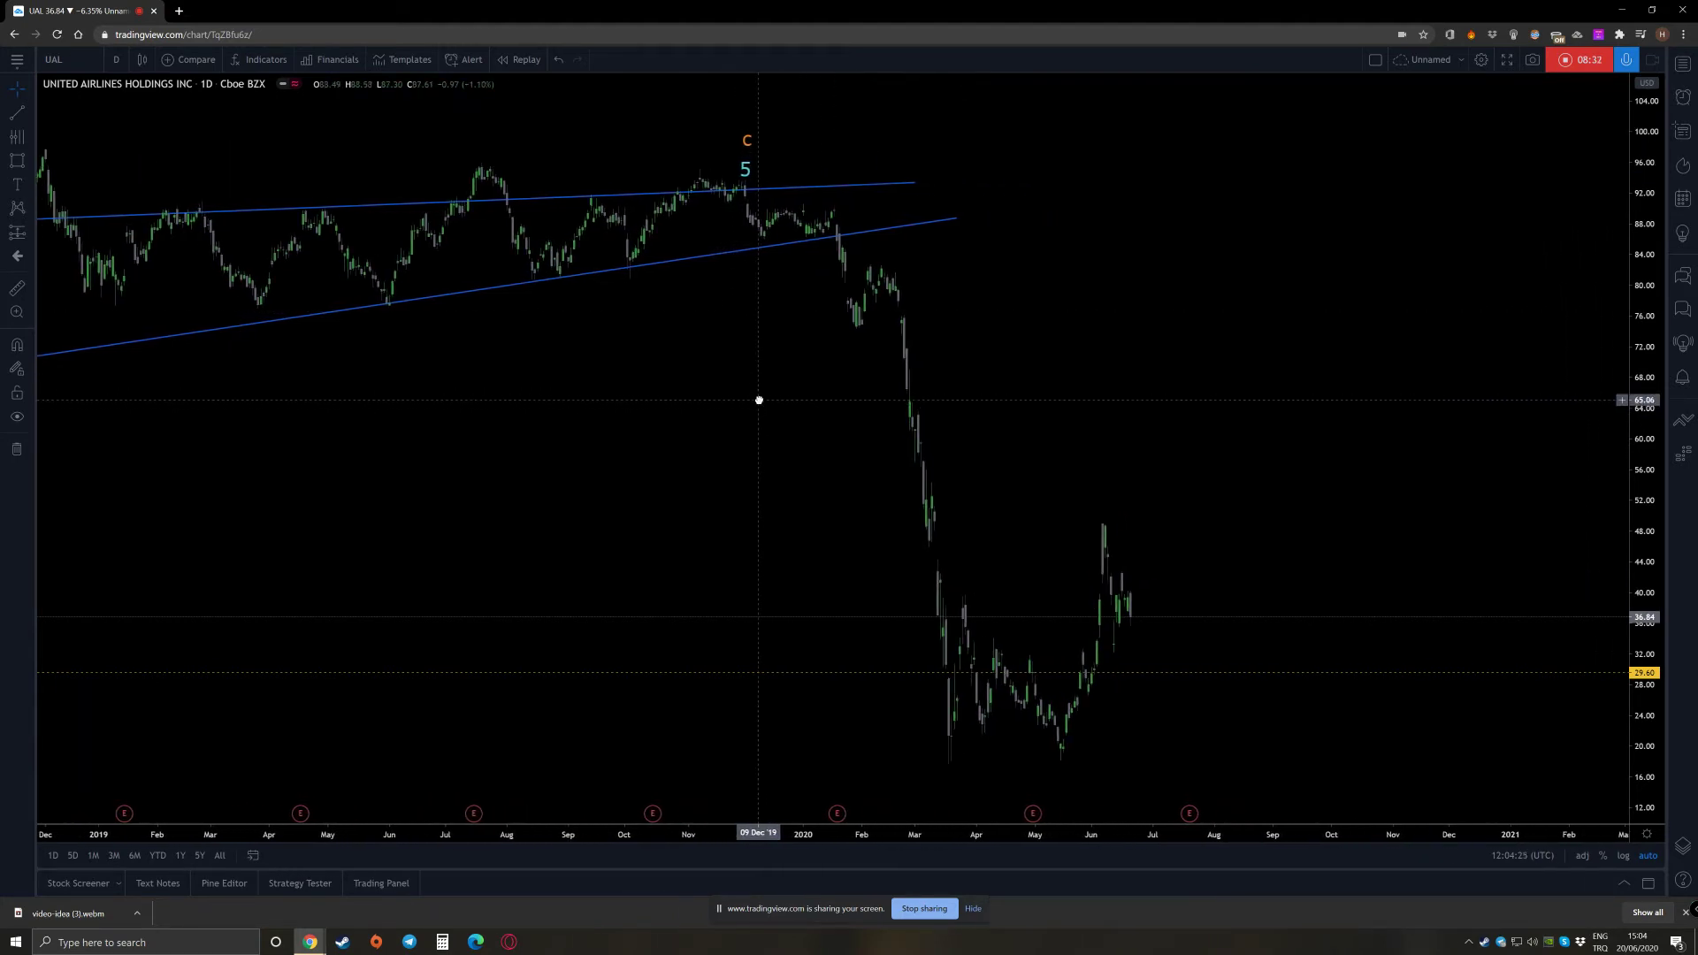
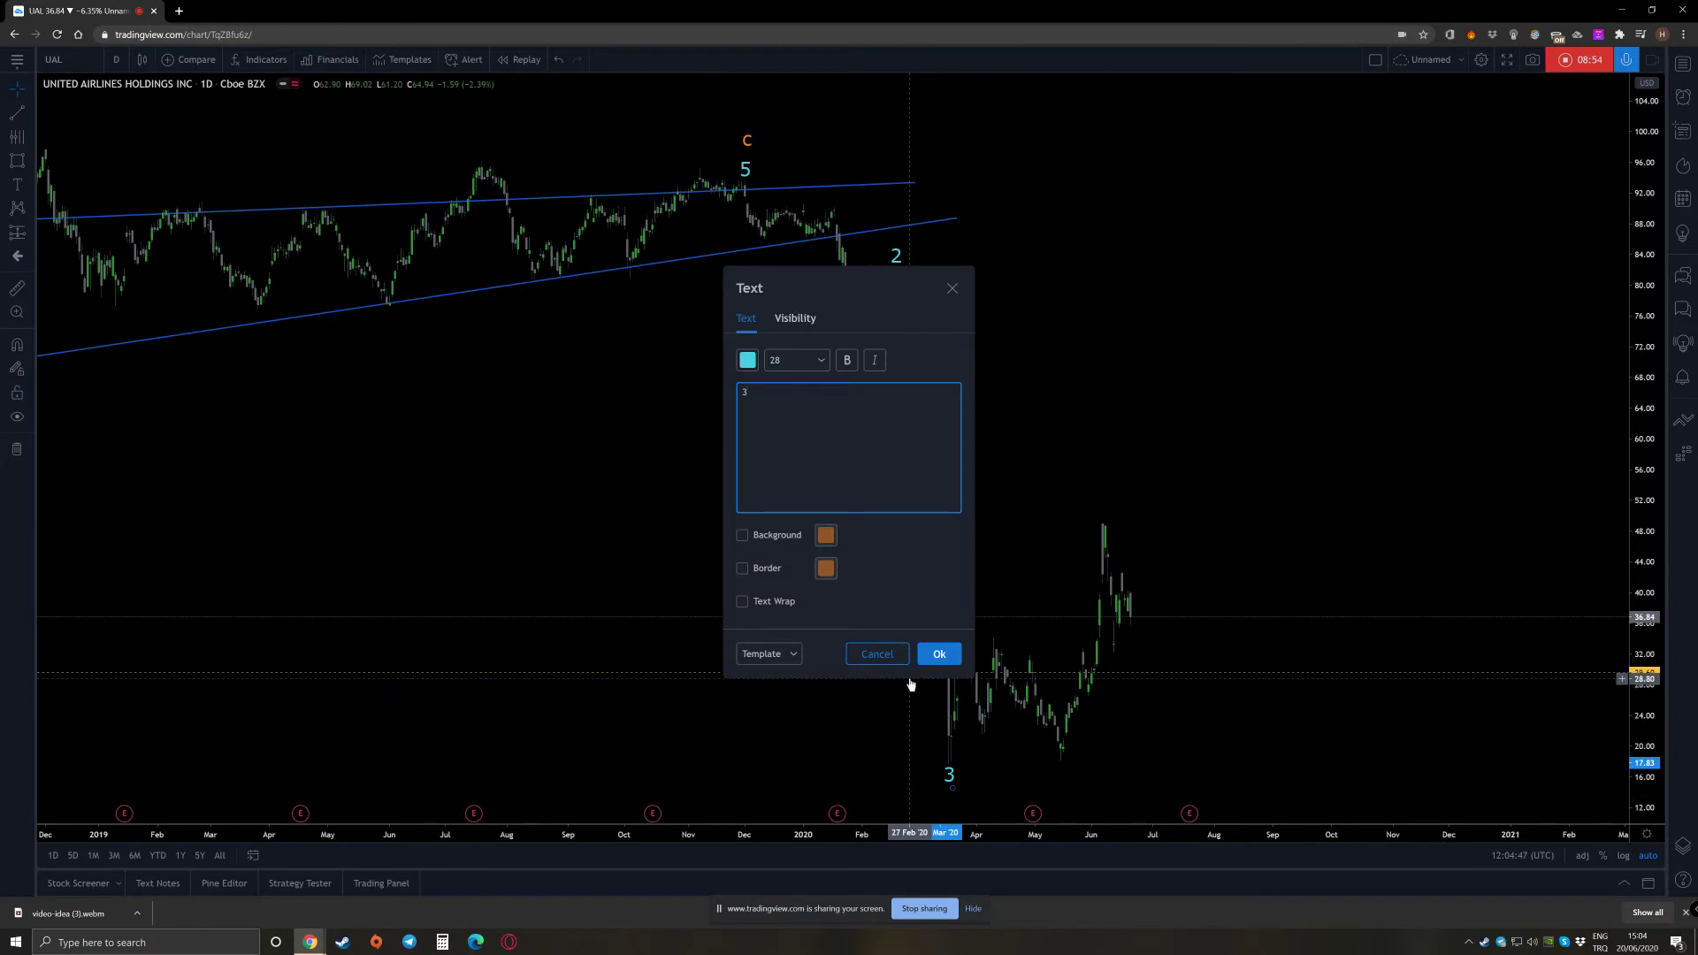
Set the cyan label below the March 2020 low to "3" and move the "5" and "c" labels above the mid-January 2020 high
click(930, 655)
drag(745, 168, 836, 193)
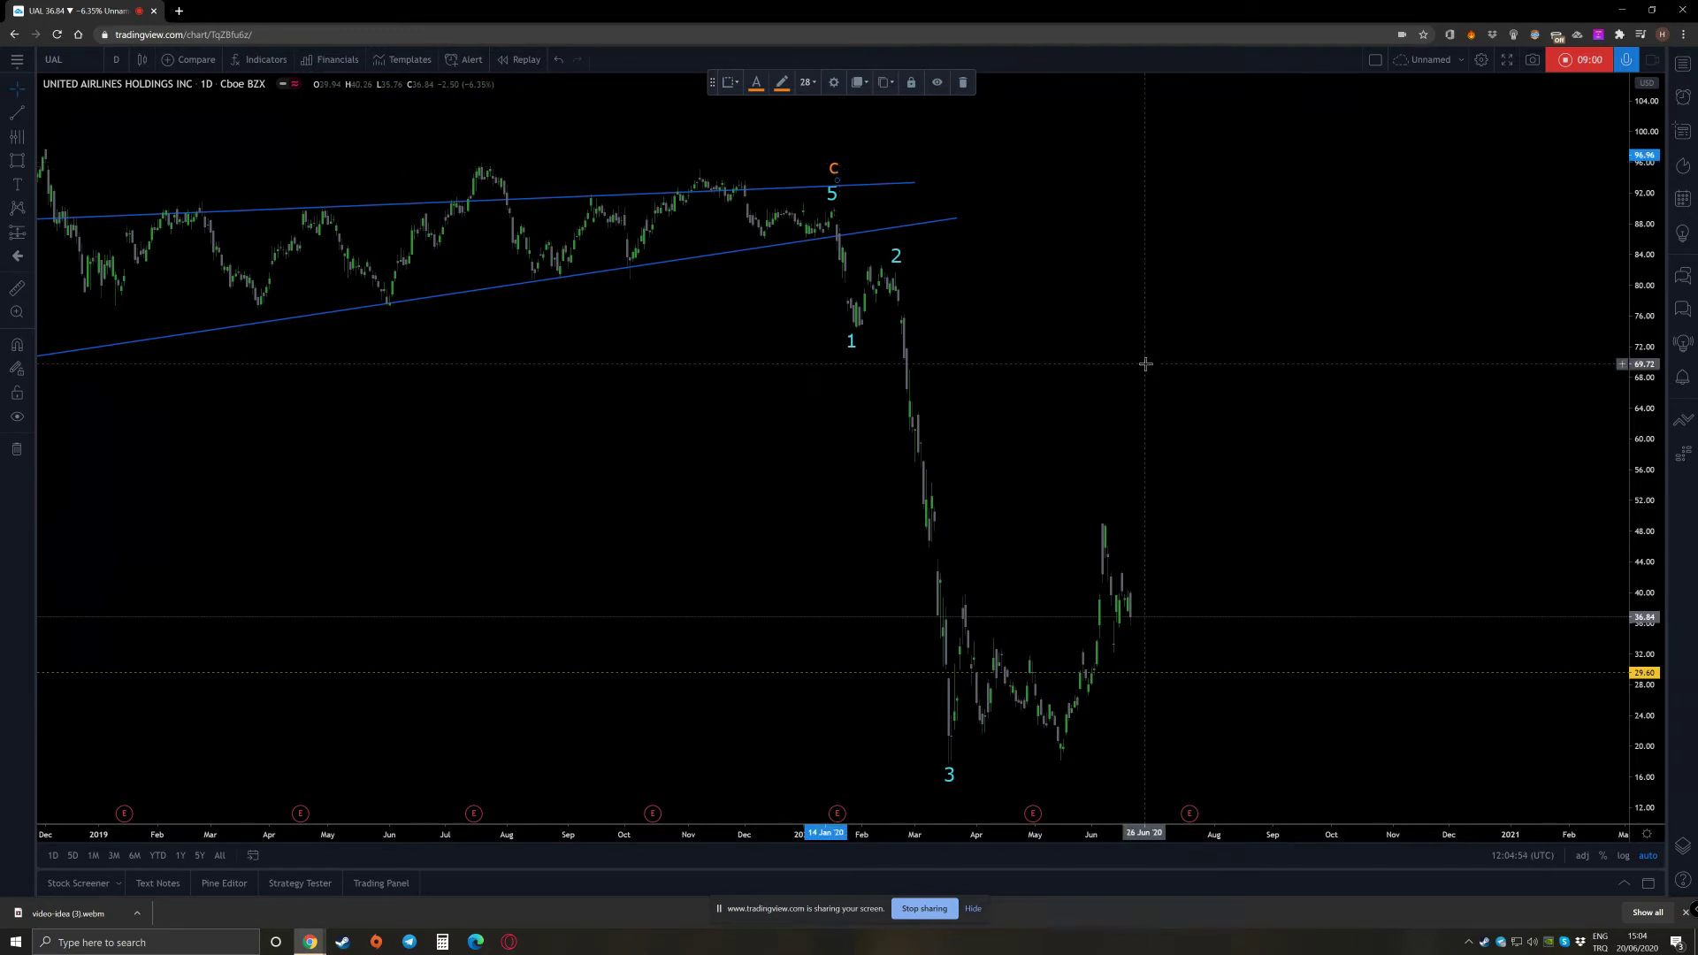
click(1159, 318)
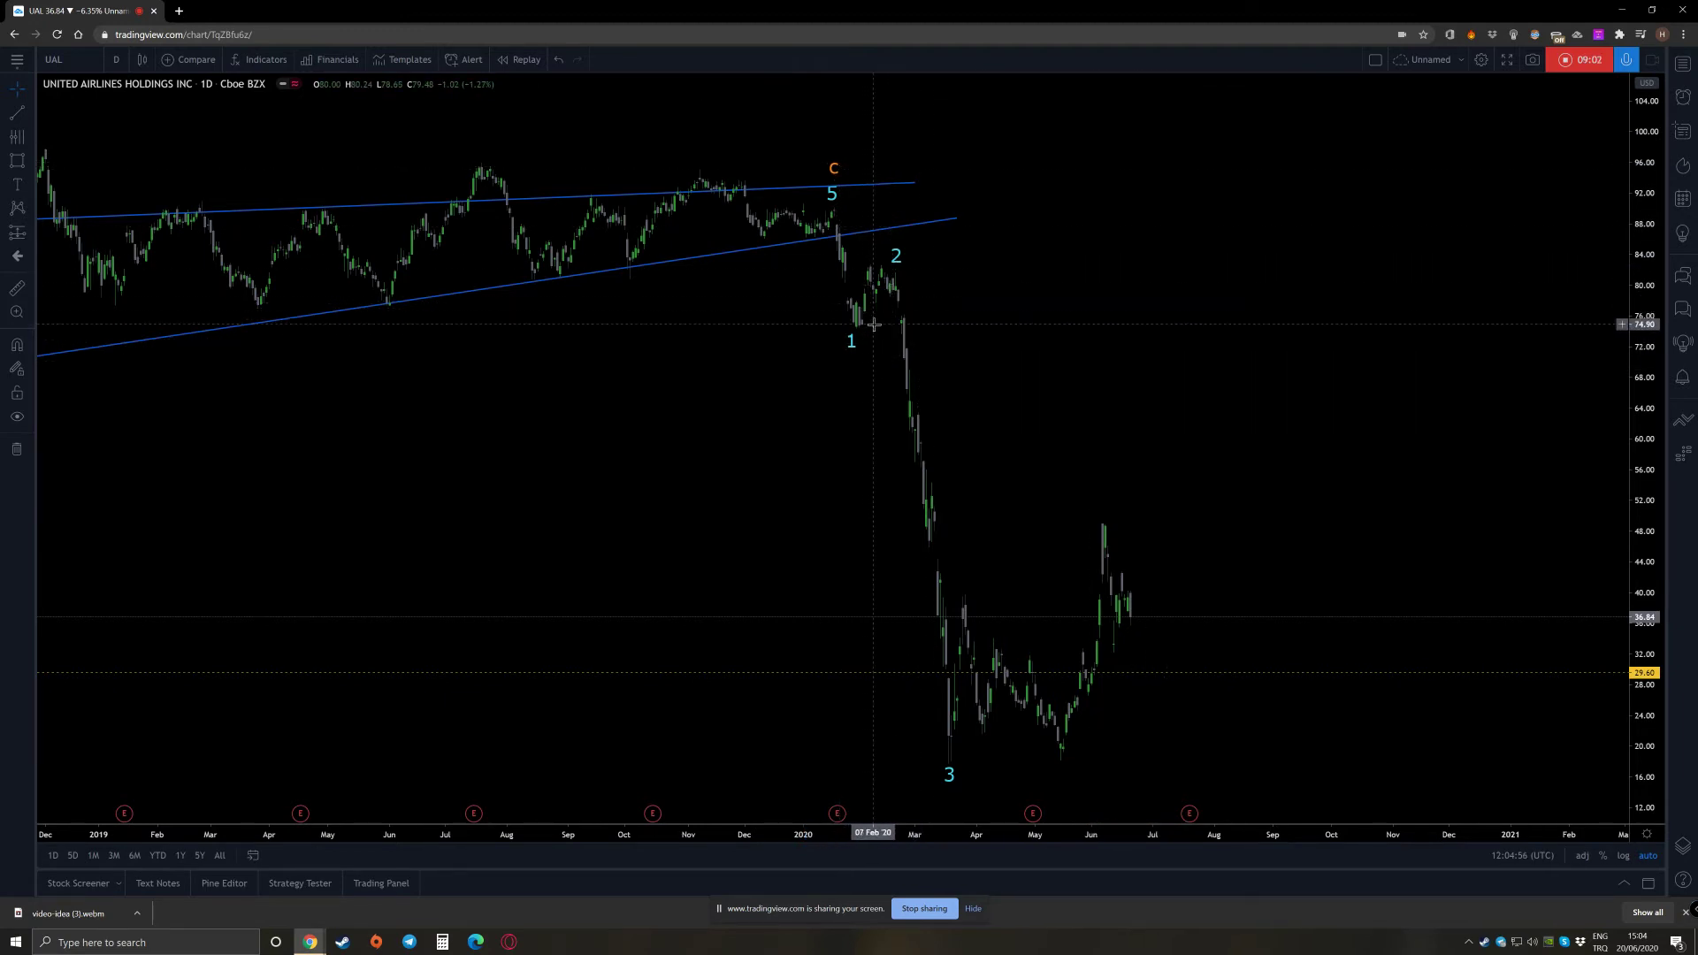
Copy the cyan "3" label to above the late-April 2020 high and change the copy's text to "4"
click(948, 772)
drag(950, 771, 1027, 655)
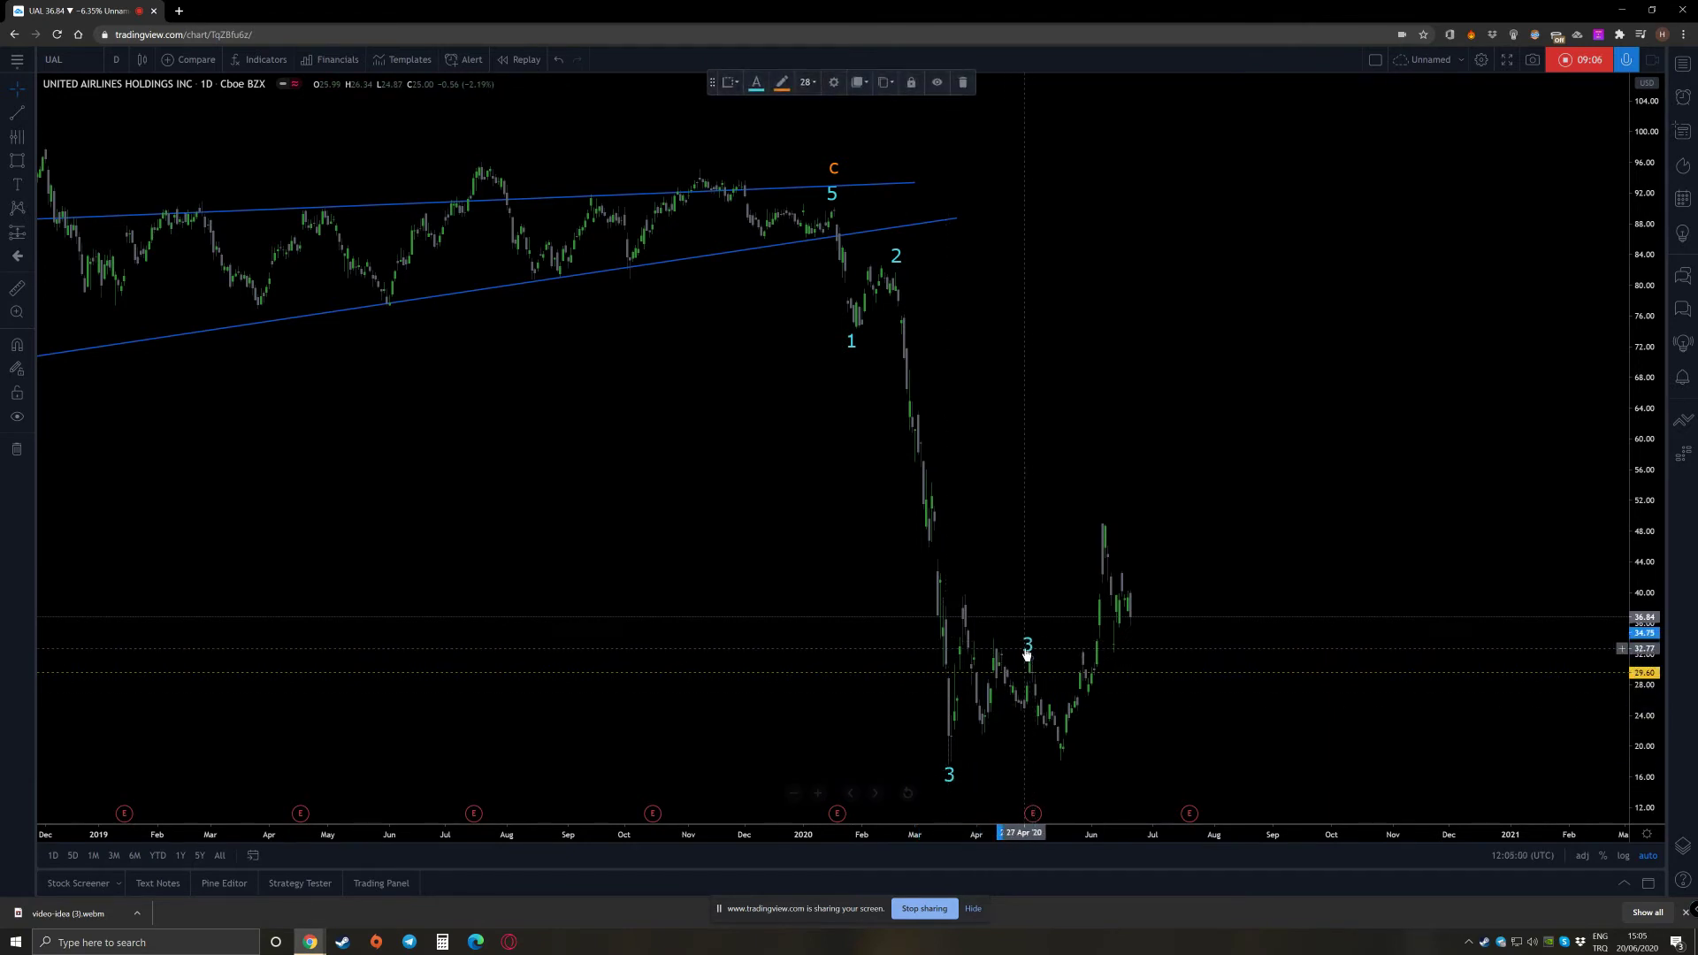
double_click(1025, 654)
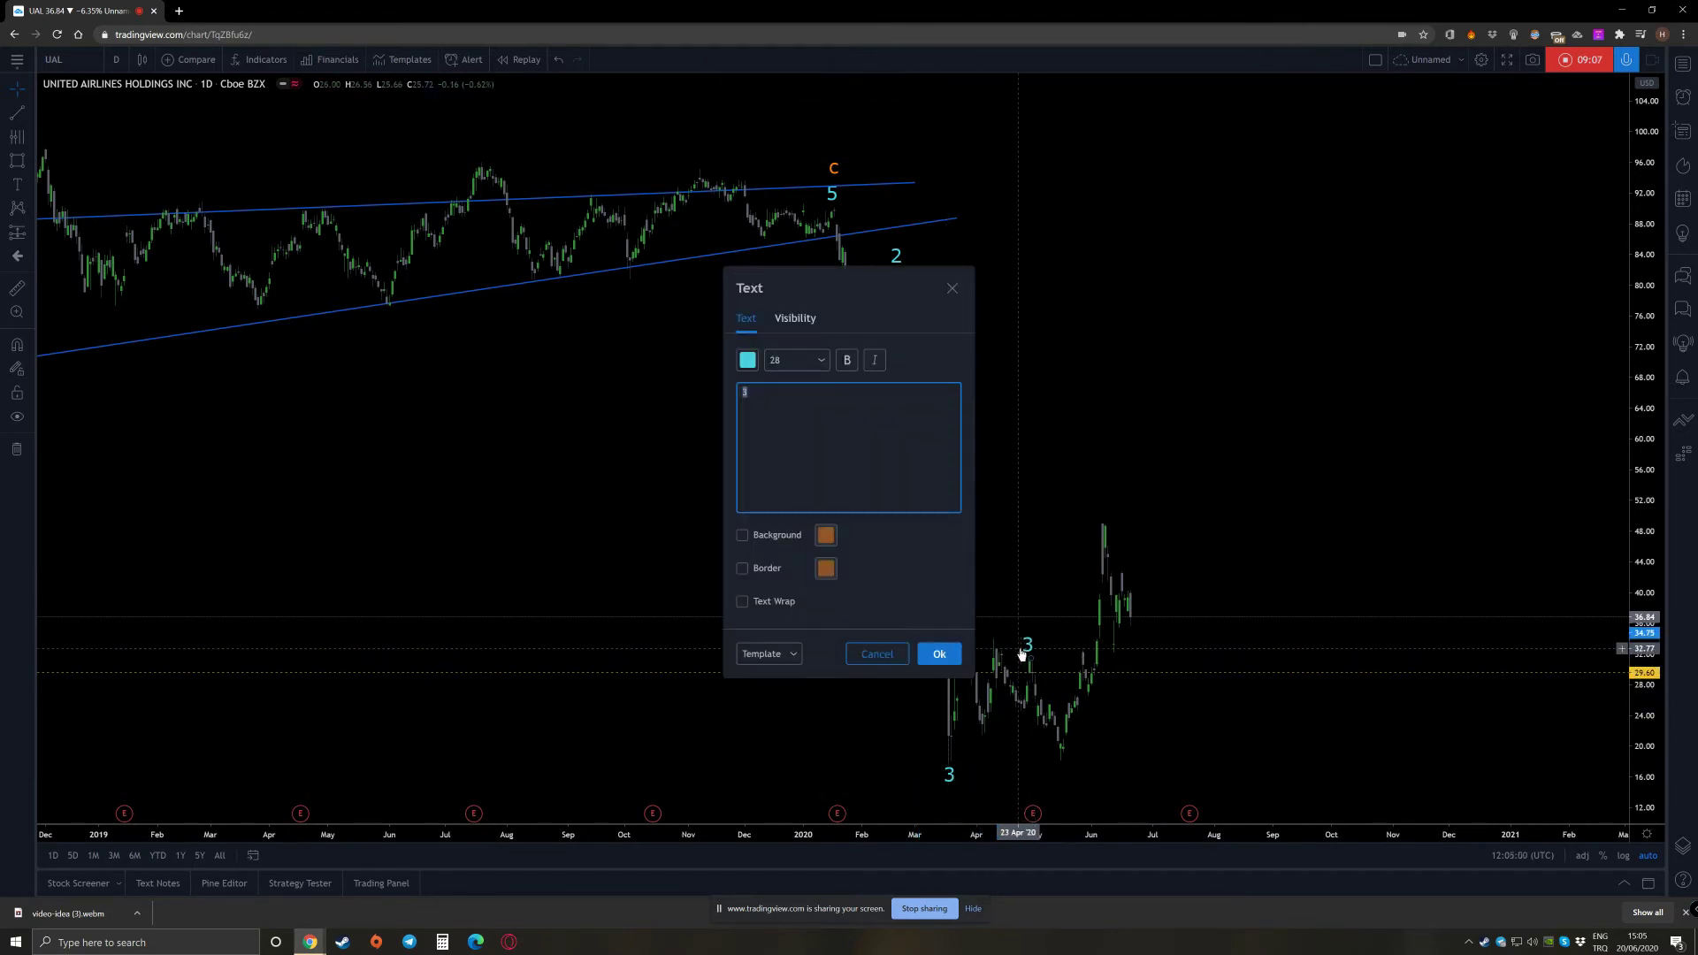
click(943, 655)
Copy the cyan "4" label to below the mid-May 2020 low and change the copy's text to "5"
drag(1031, 650, 1072, 781)
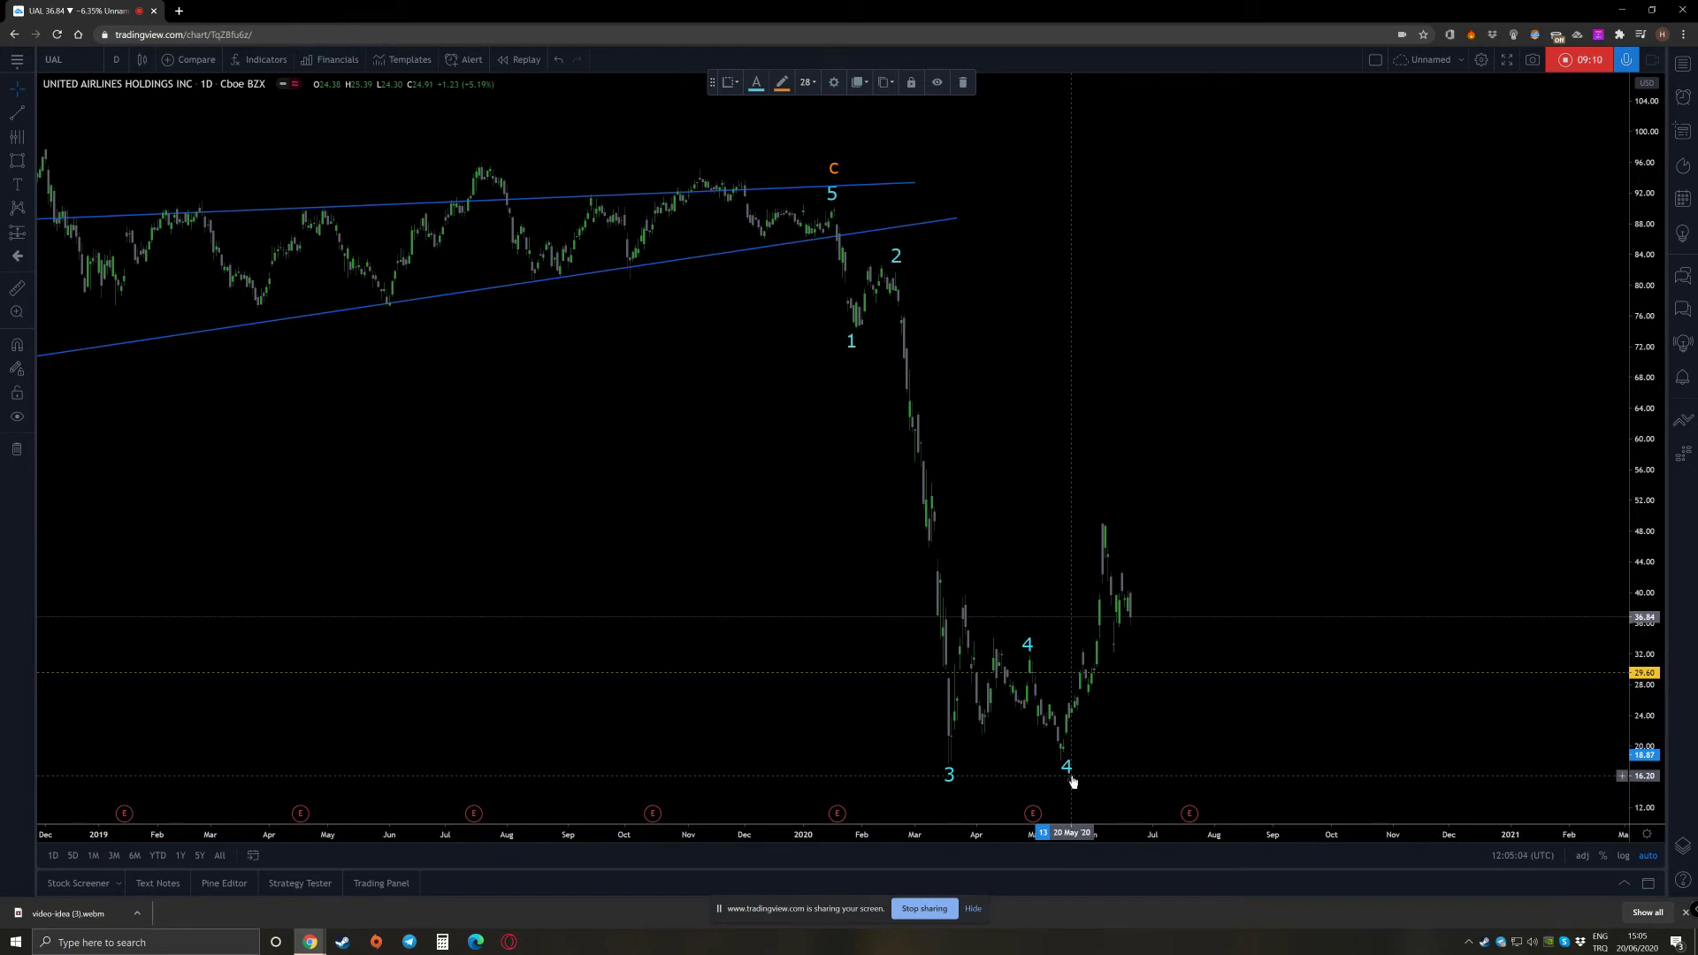
double_click(1066, 767)
text(5)
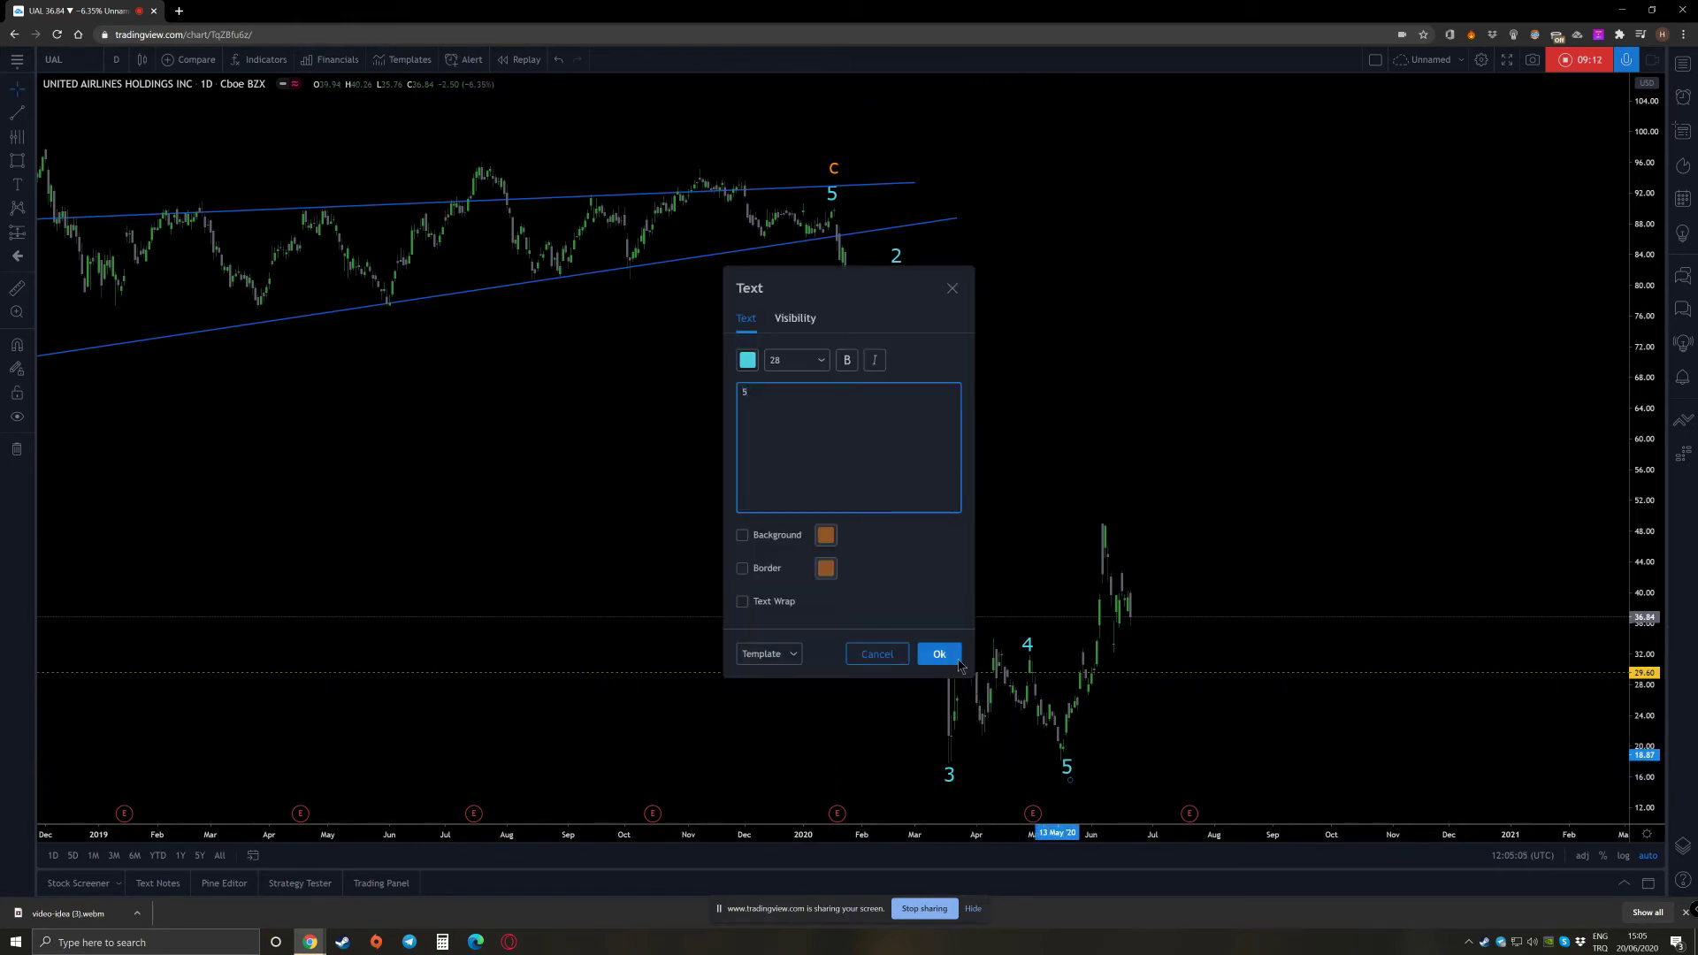
click(942, 655)
Nudge the cyan "3" and "5" labels into line below the March and May 2020 lows
scroll(1308, 468, down, 3)
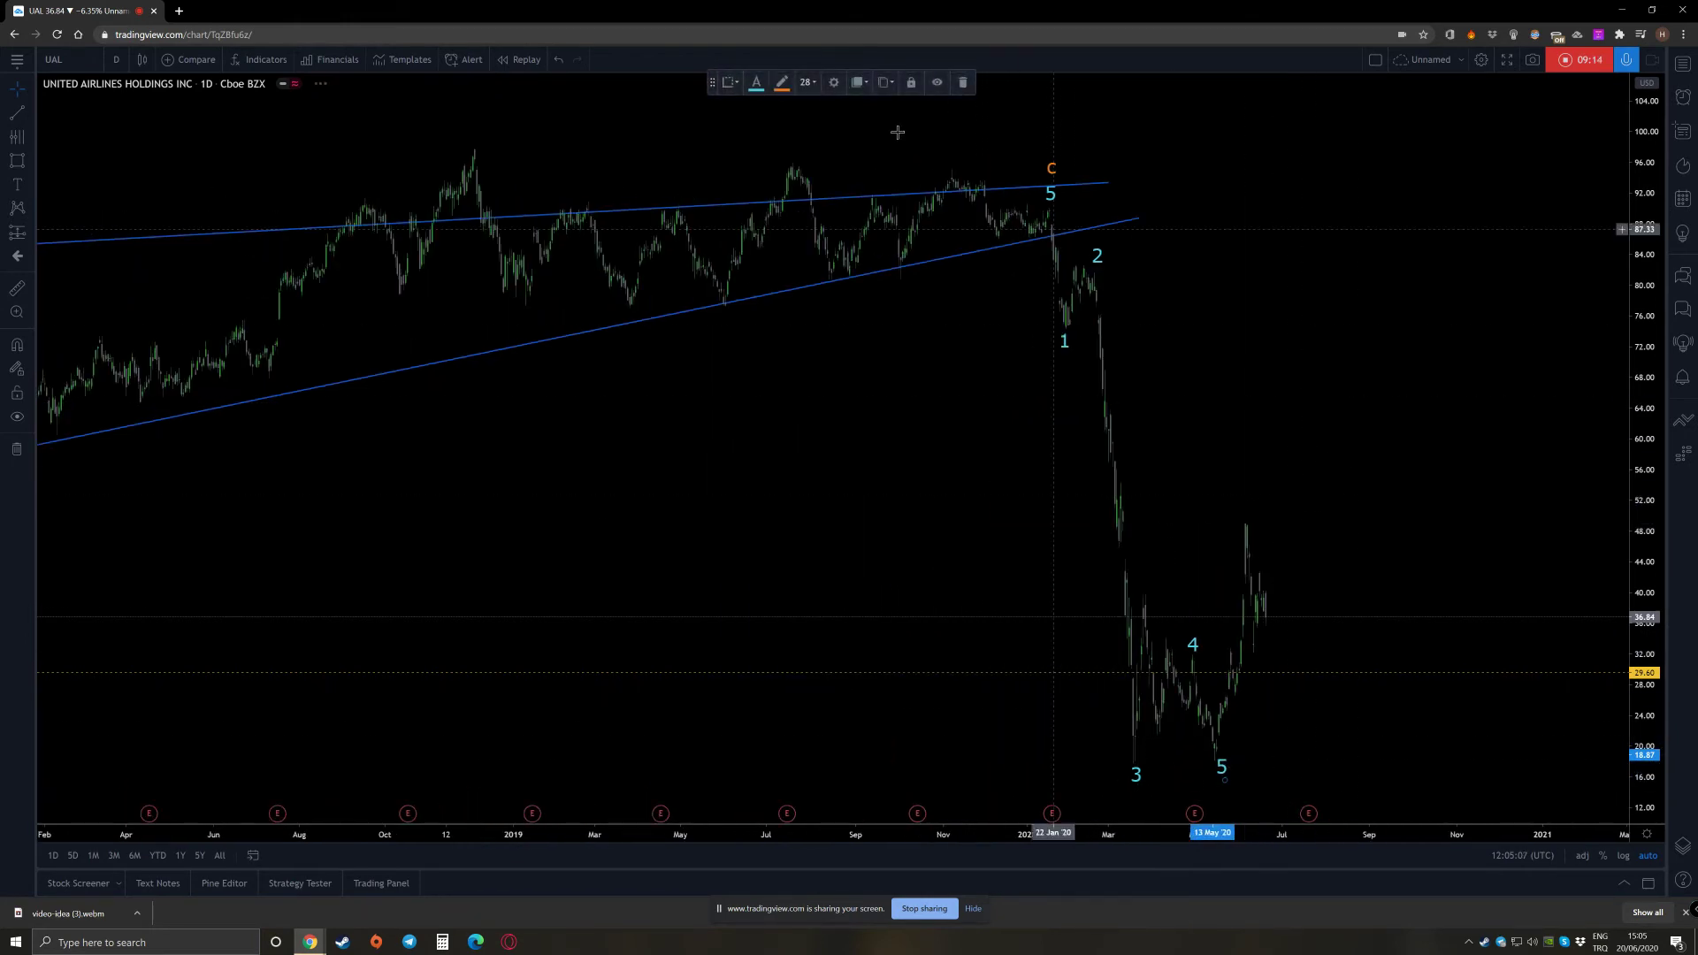
scroll(1597, 348, down, 3)
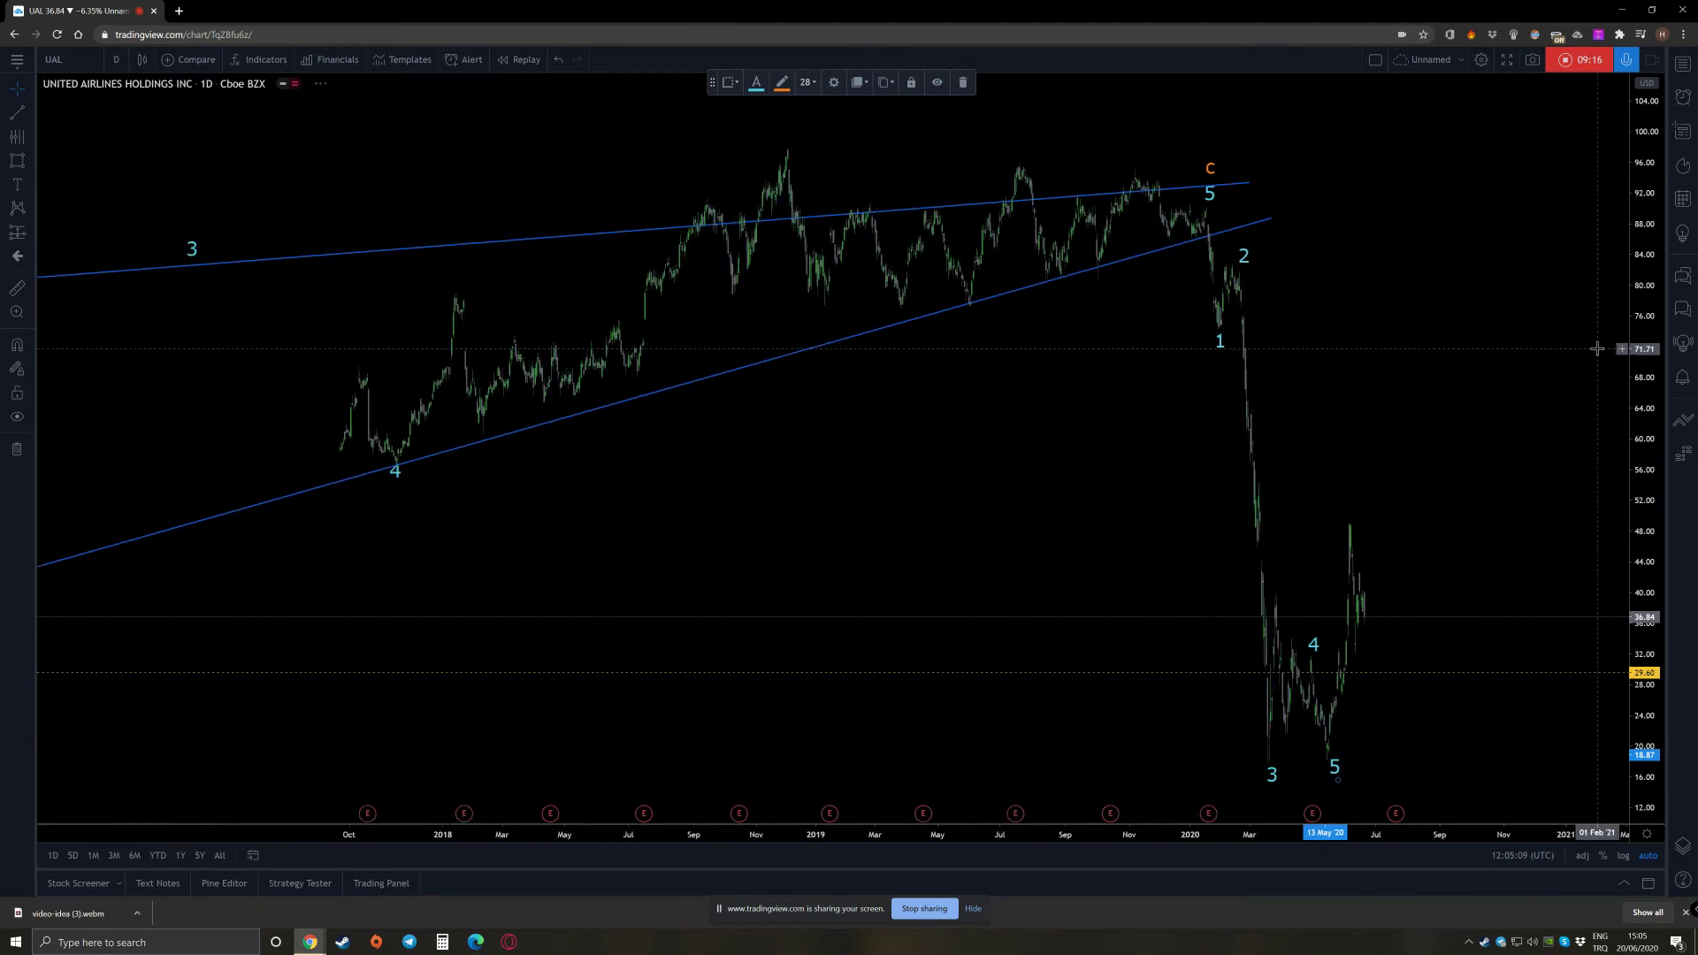
scroll(1597, 348, down, 3)
drag(1443, 492, 1087, 436)
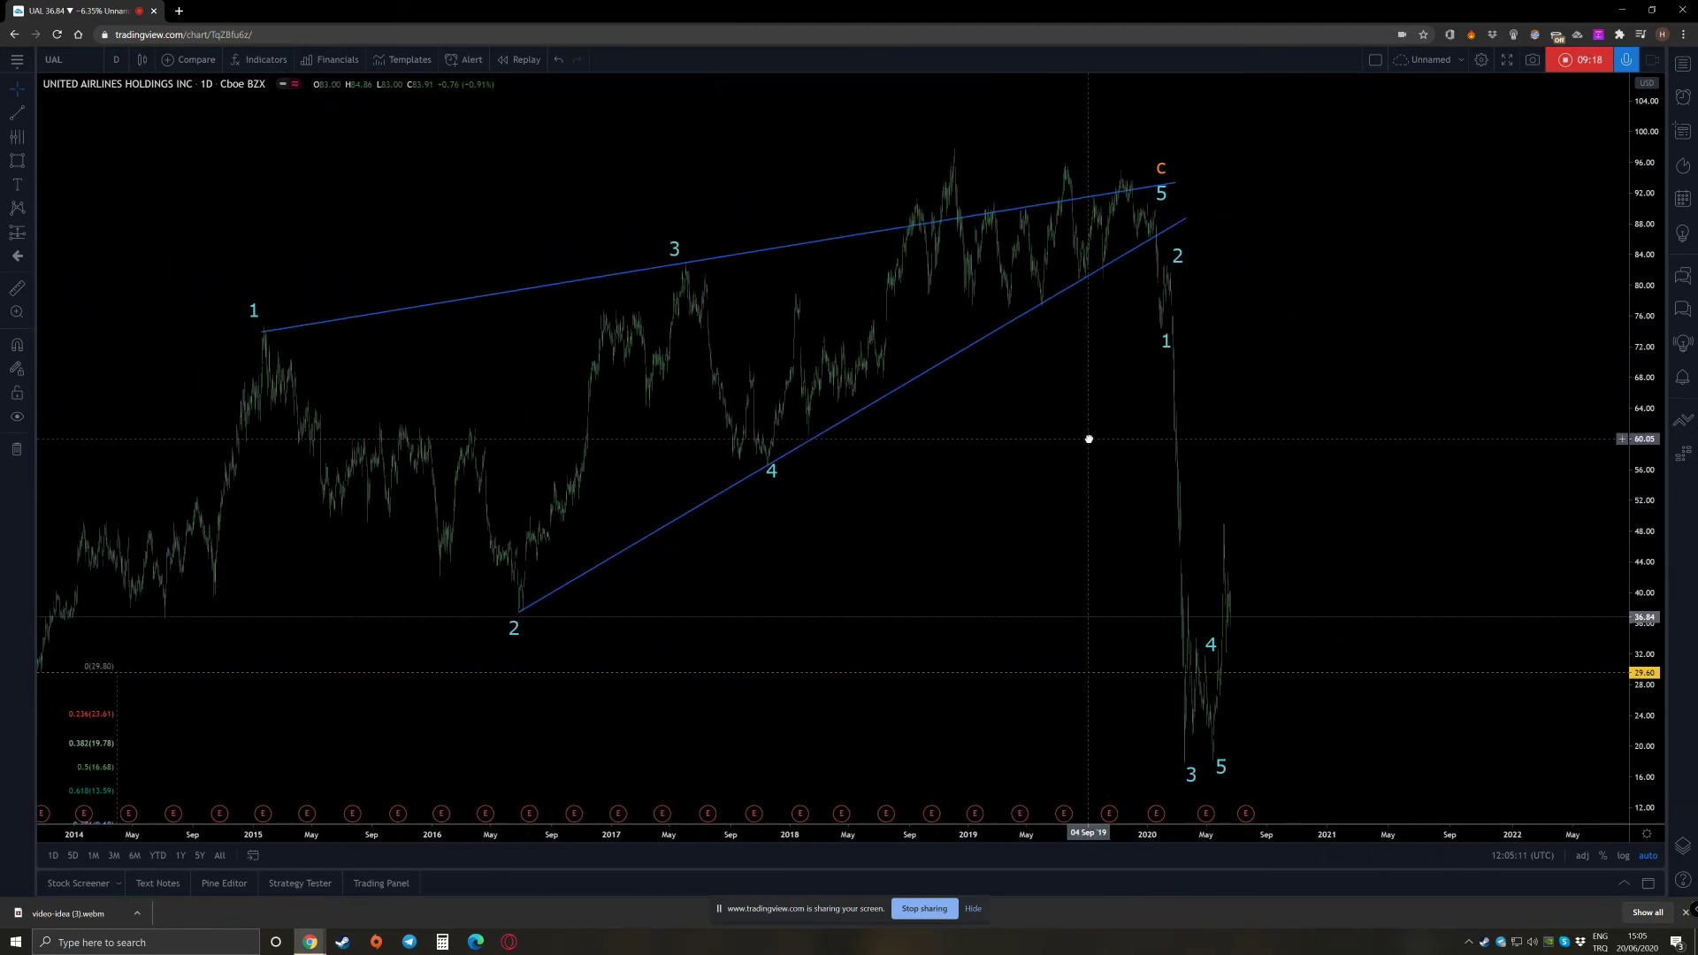
drag(1378, 345, 1320, 302)
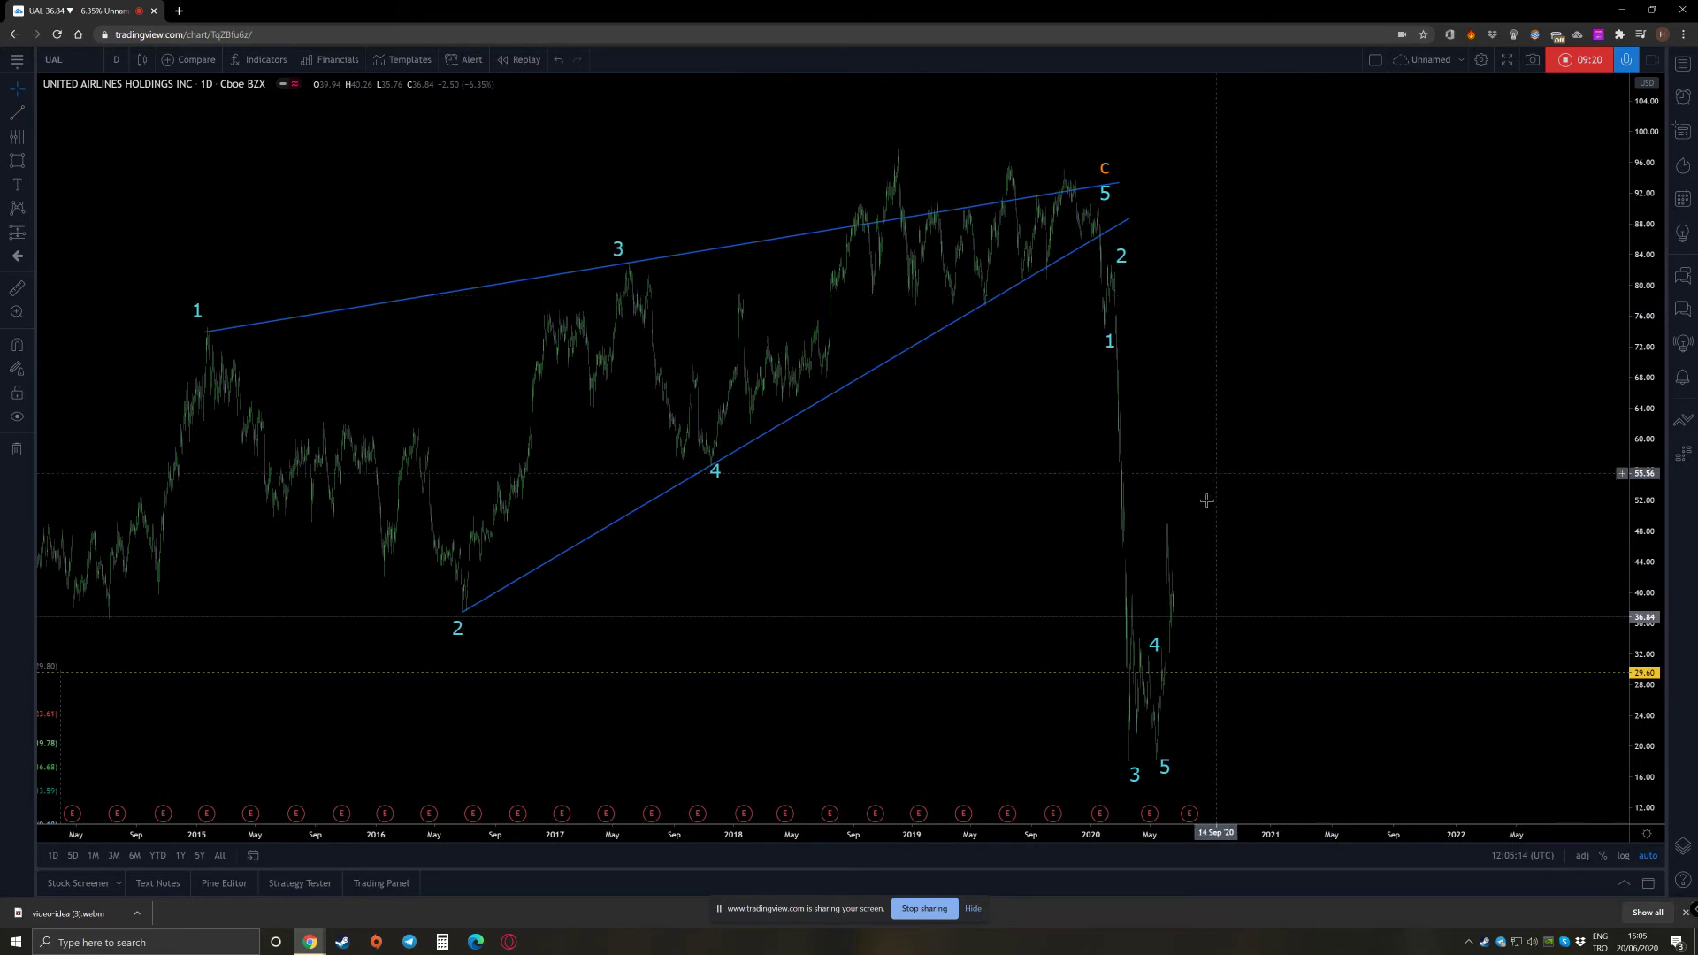
click(1162, 767)
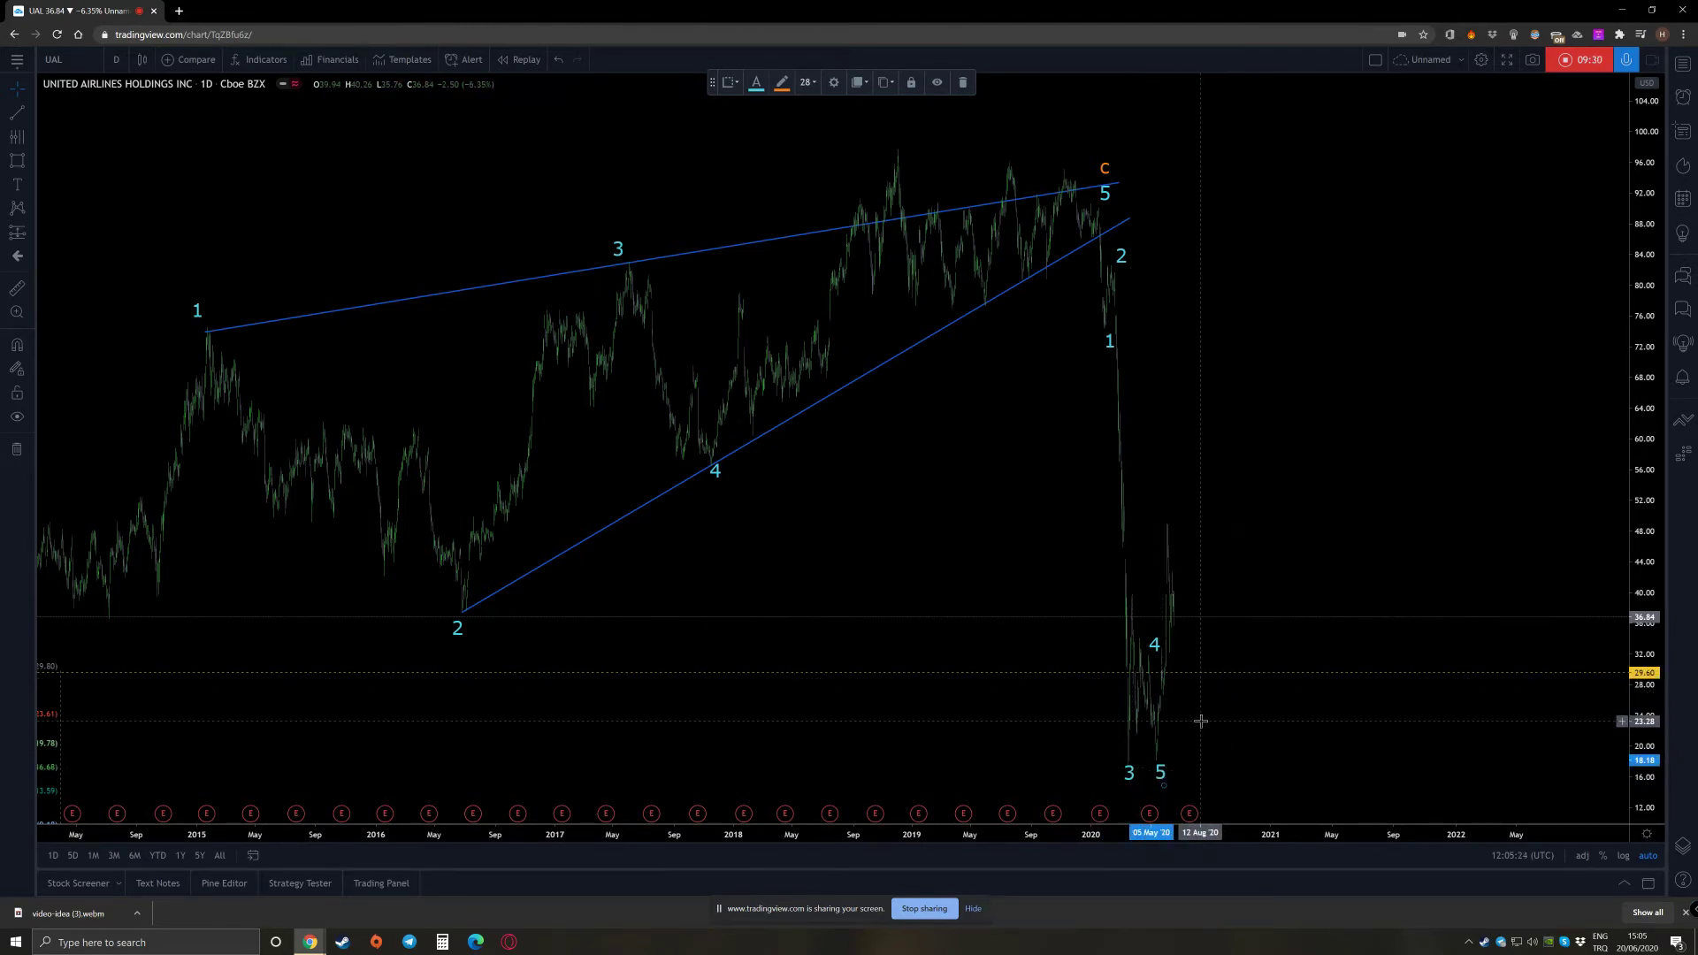
scroll(1200, 720, up, 2)
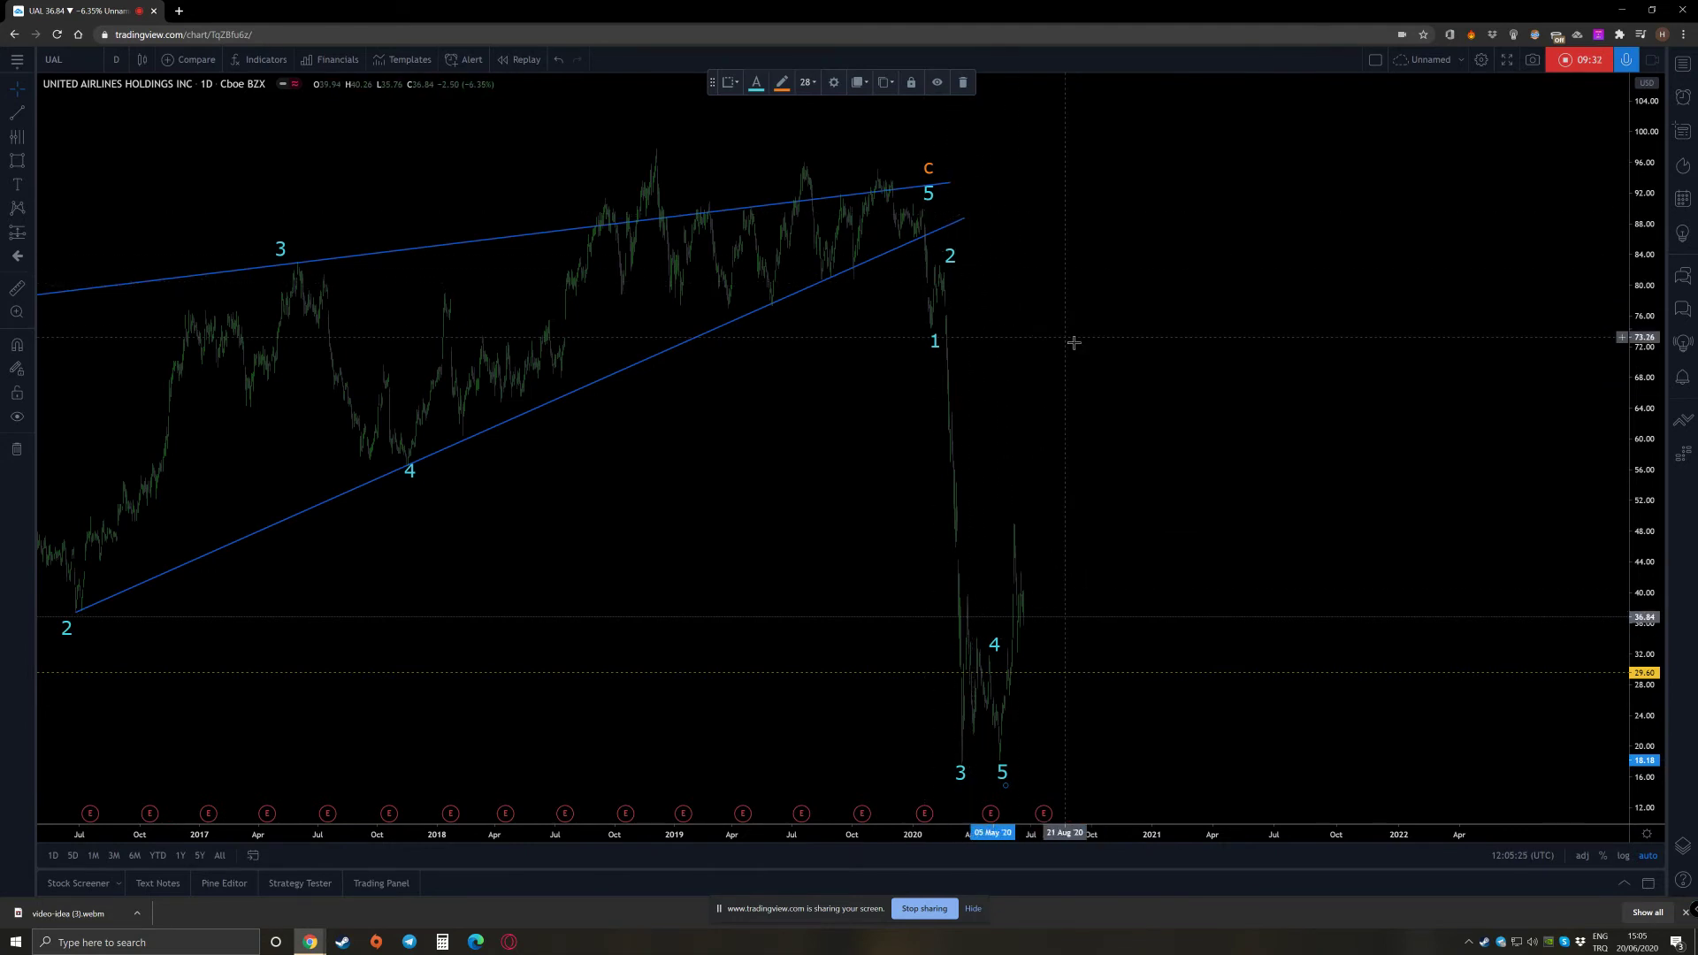
scroll(1069, 338, down, 2)
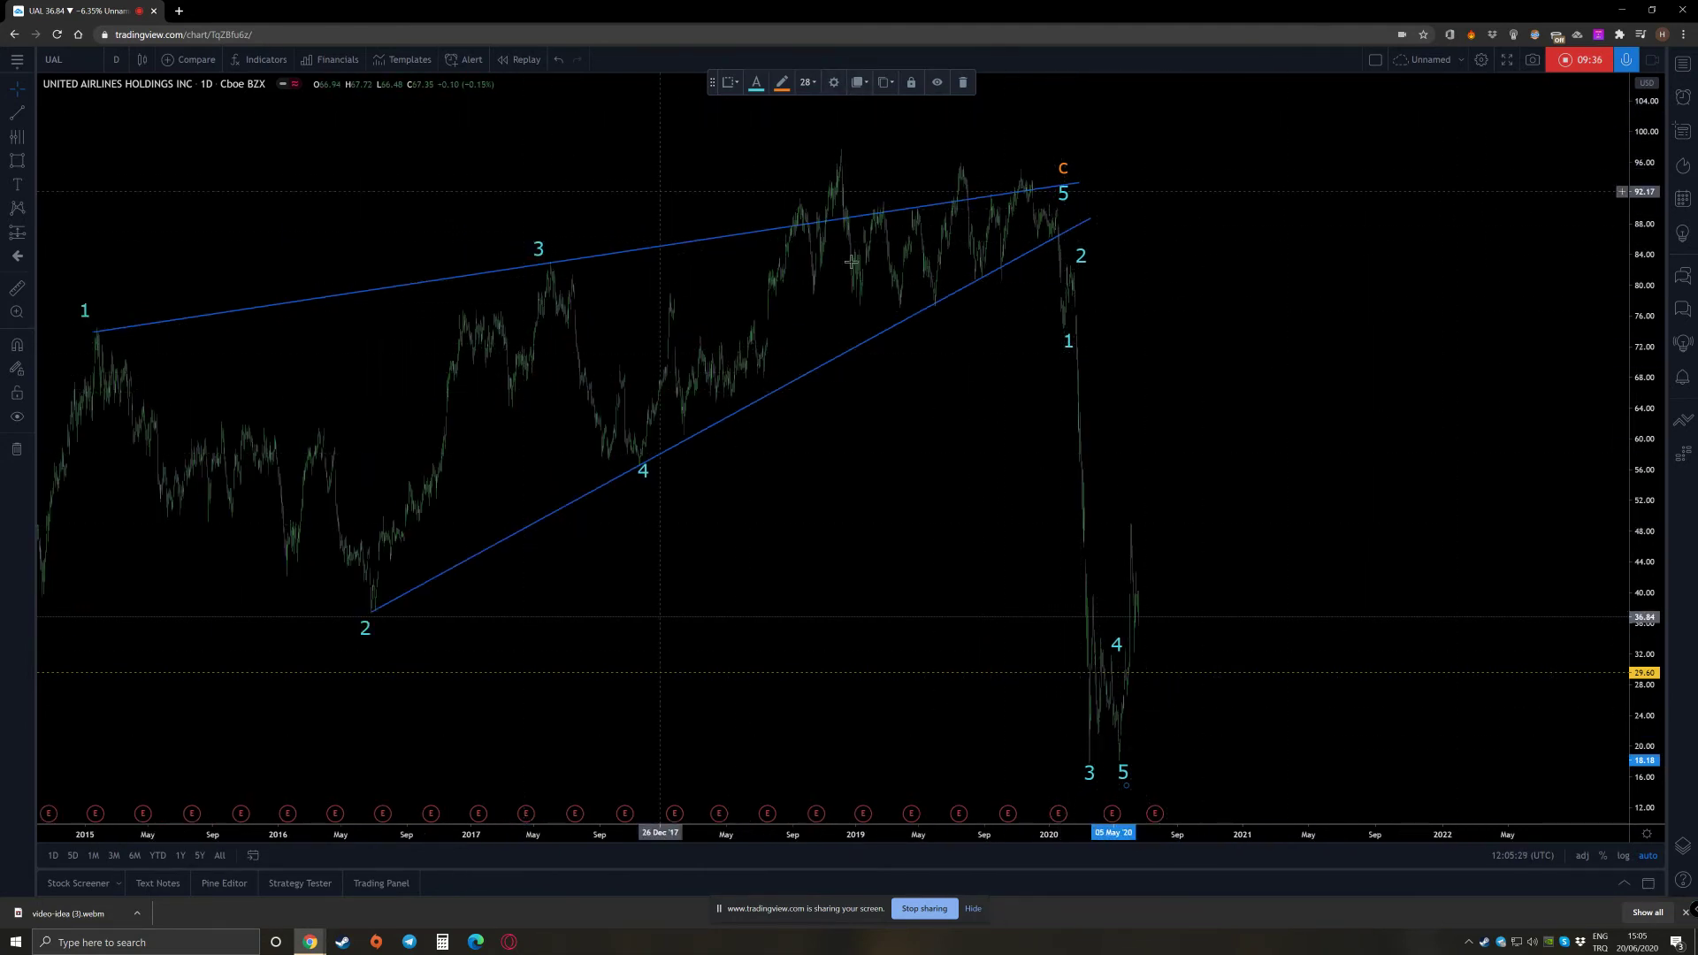
Switch the chart to the weekly timeframe and review the rise and the 2020 decline
click(116, 59)
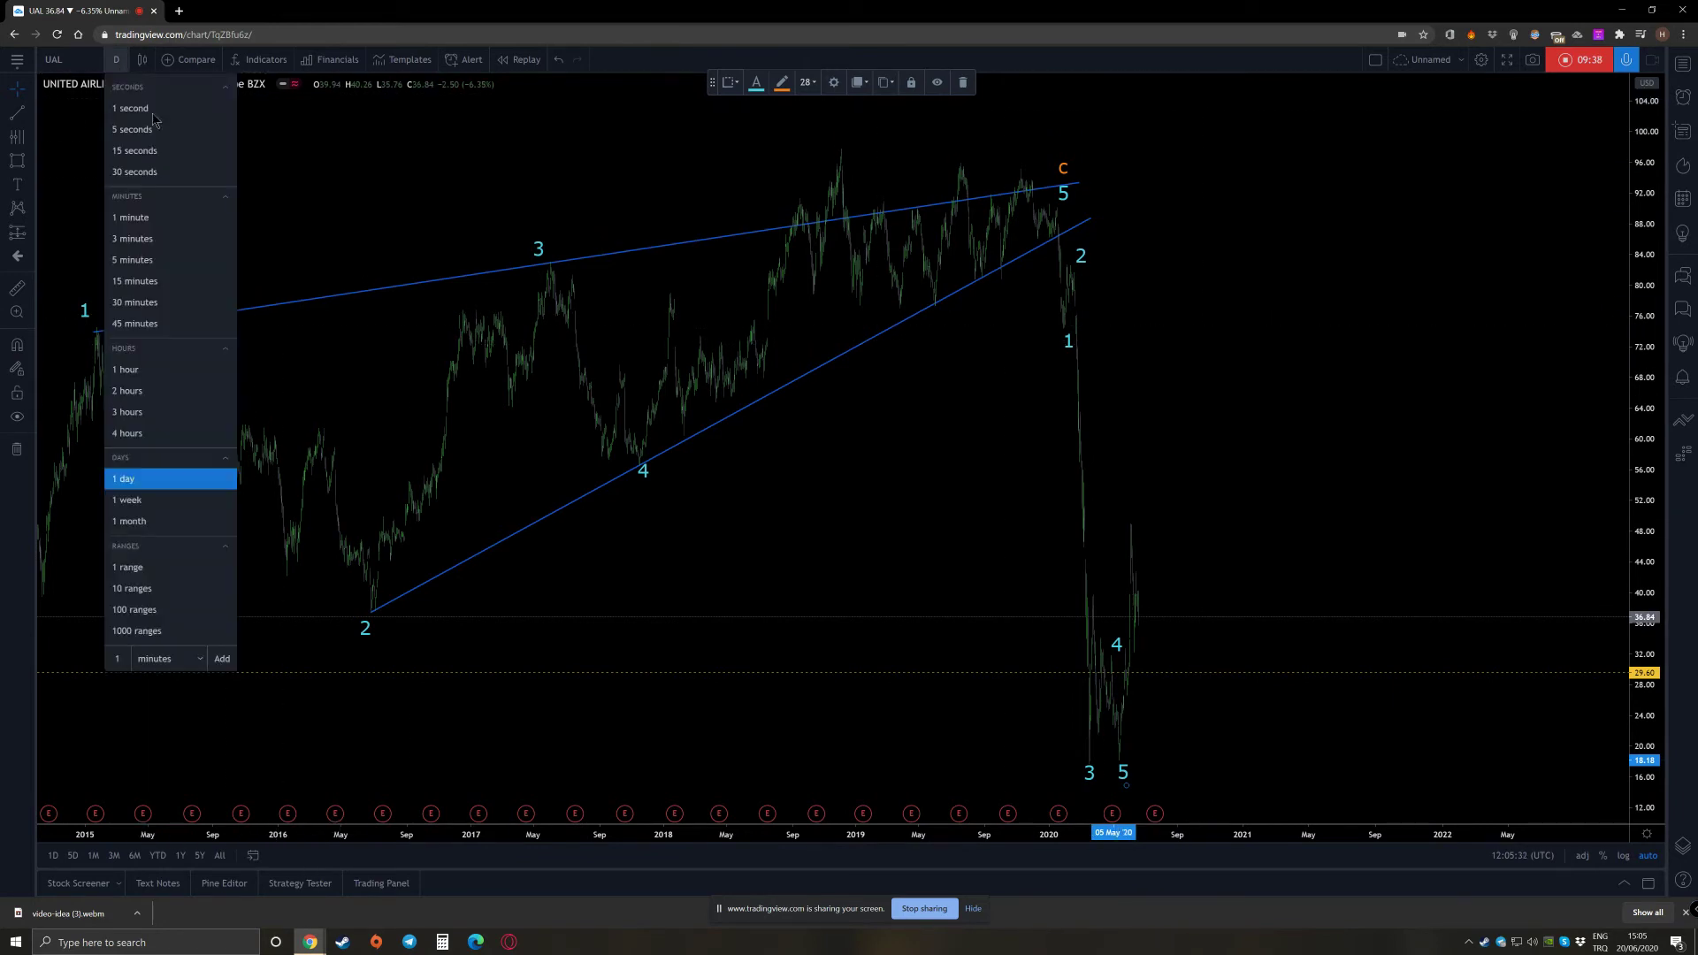
click(128, 499)
scroll(1167, 471, right, 5)
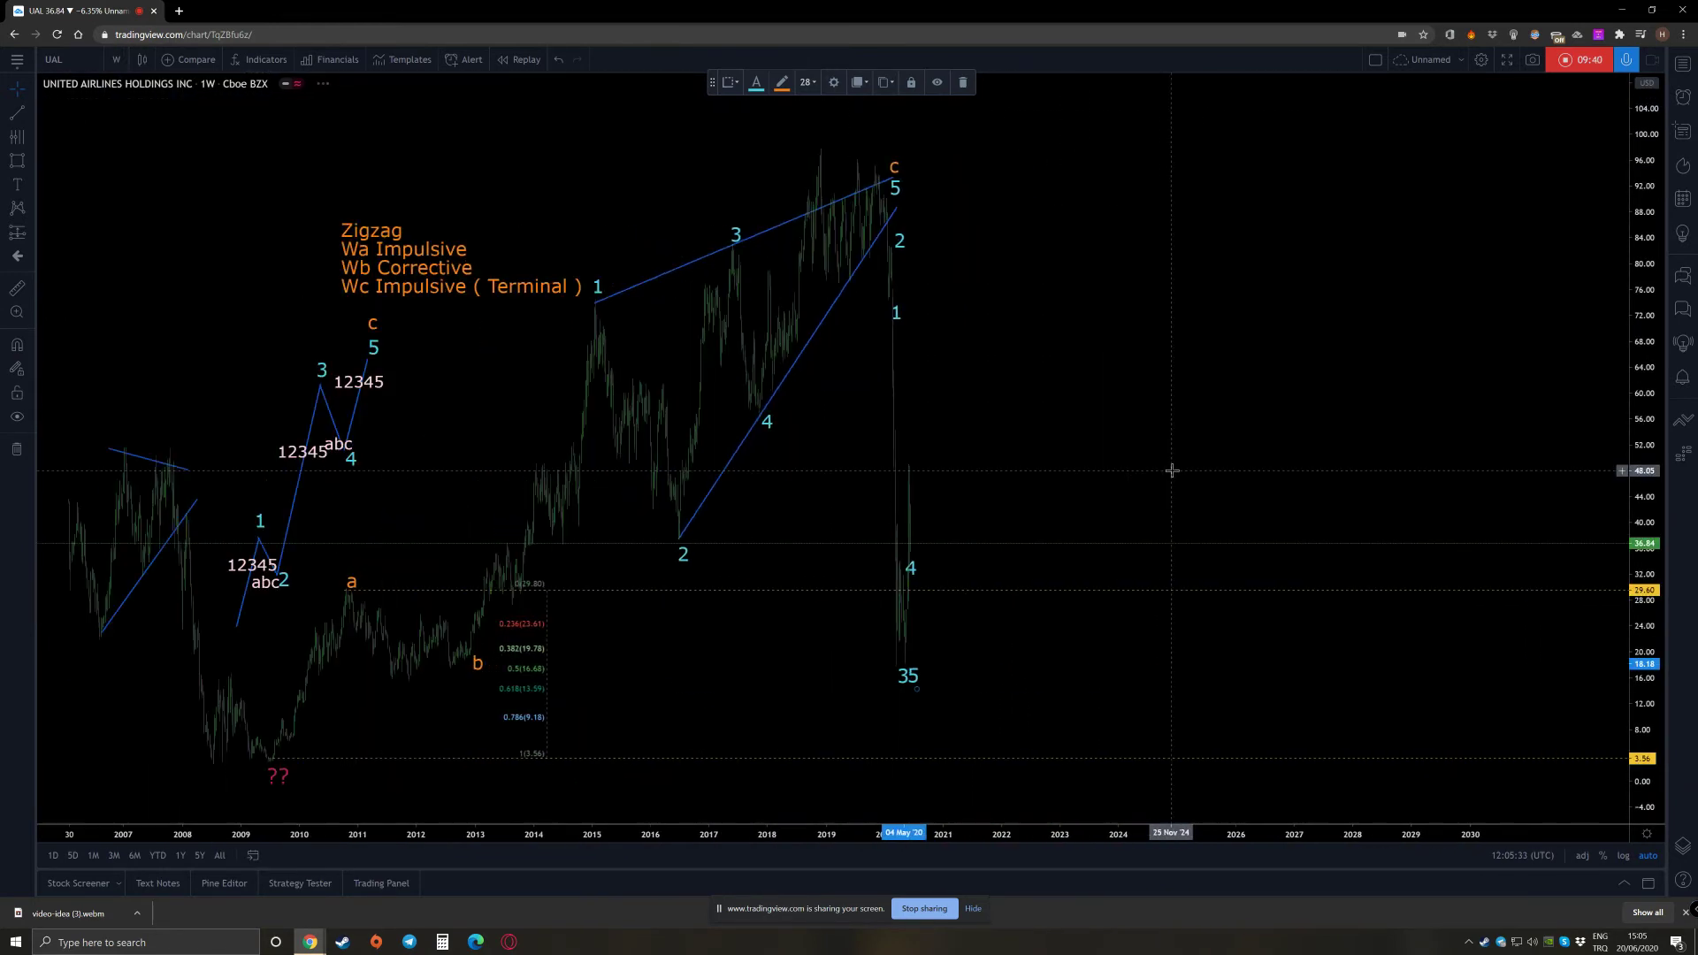
drag(1164, 471, 652, 569)
scroll(852, 527, up, 3)
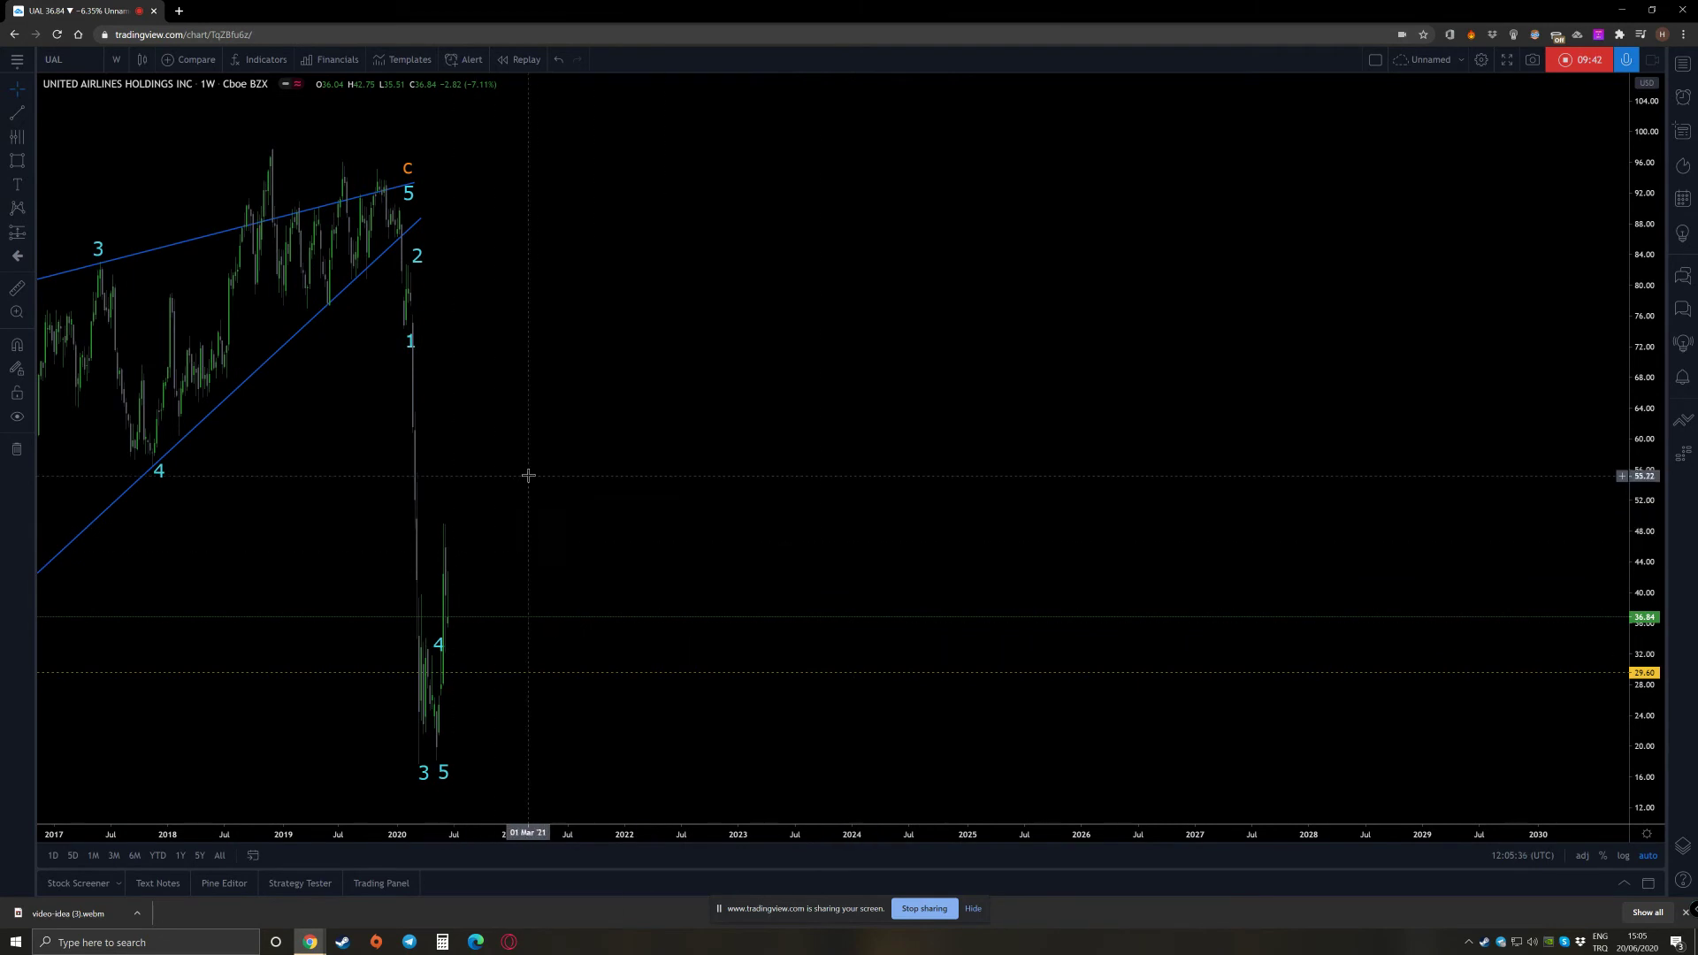
drag(527, 477, 989, 468)
drag(940, 554, 1254, 537)
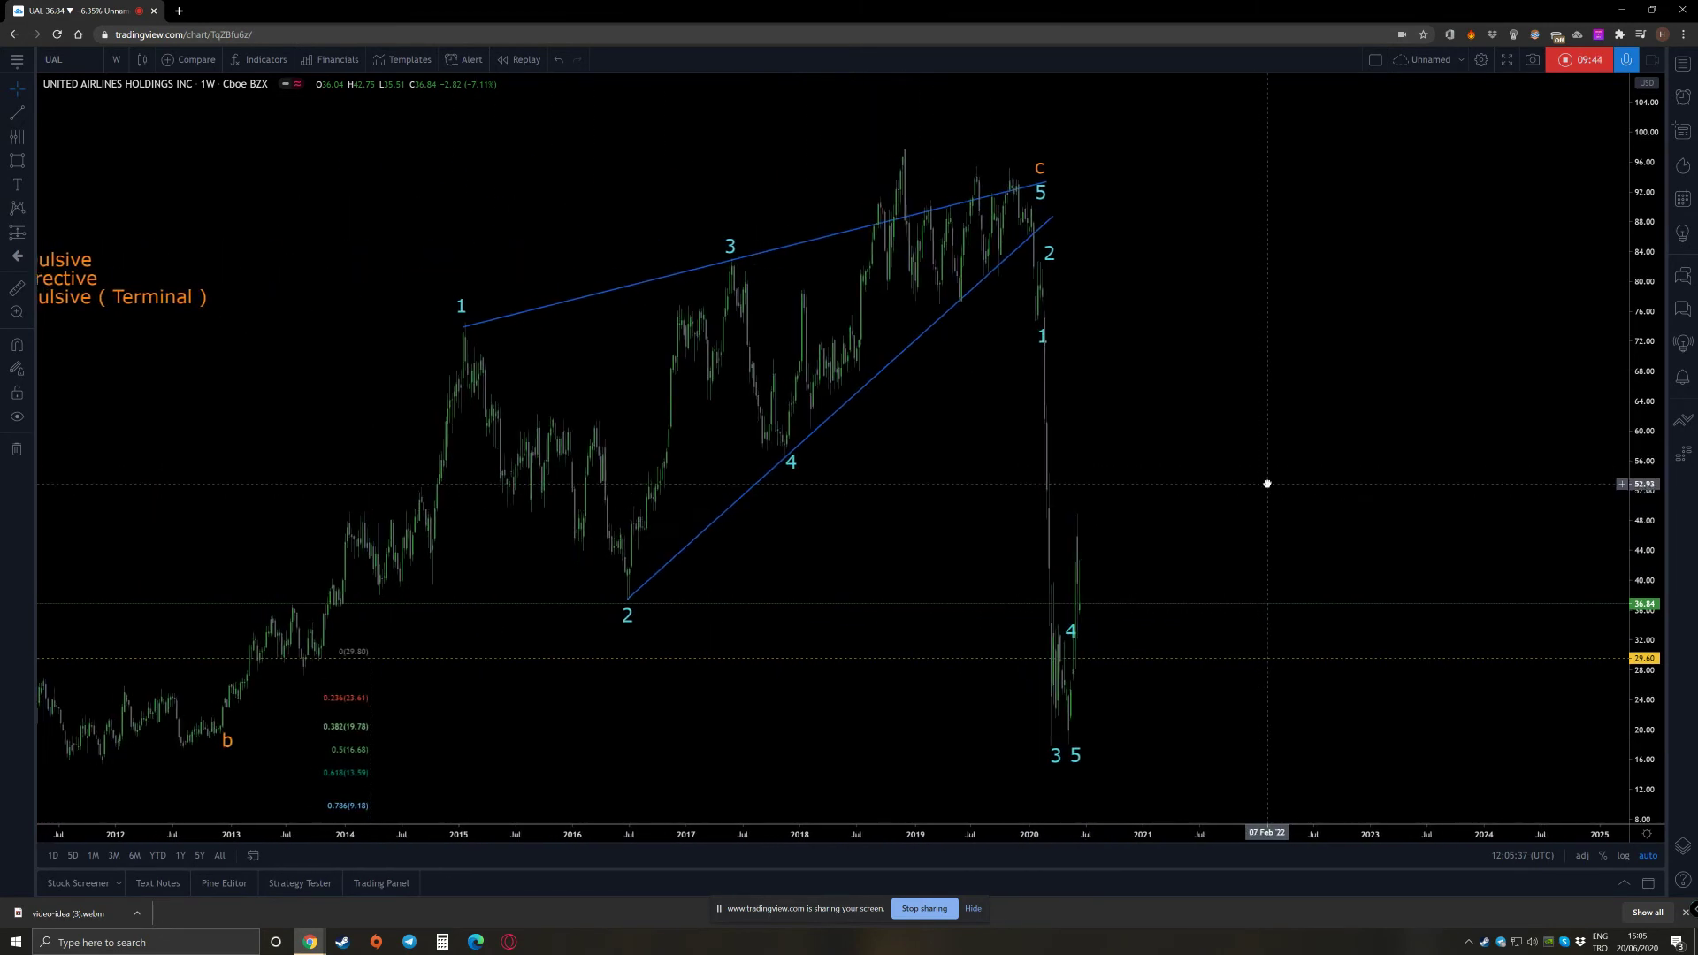
mouse_move(1279, 438)
mouse_down()
mouse_move(1363, 433)
mouse_move(1281, 409)
mouse_up()
drag(1154, 172, 1197, 782)
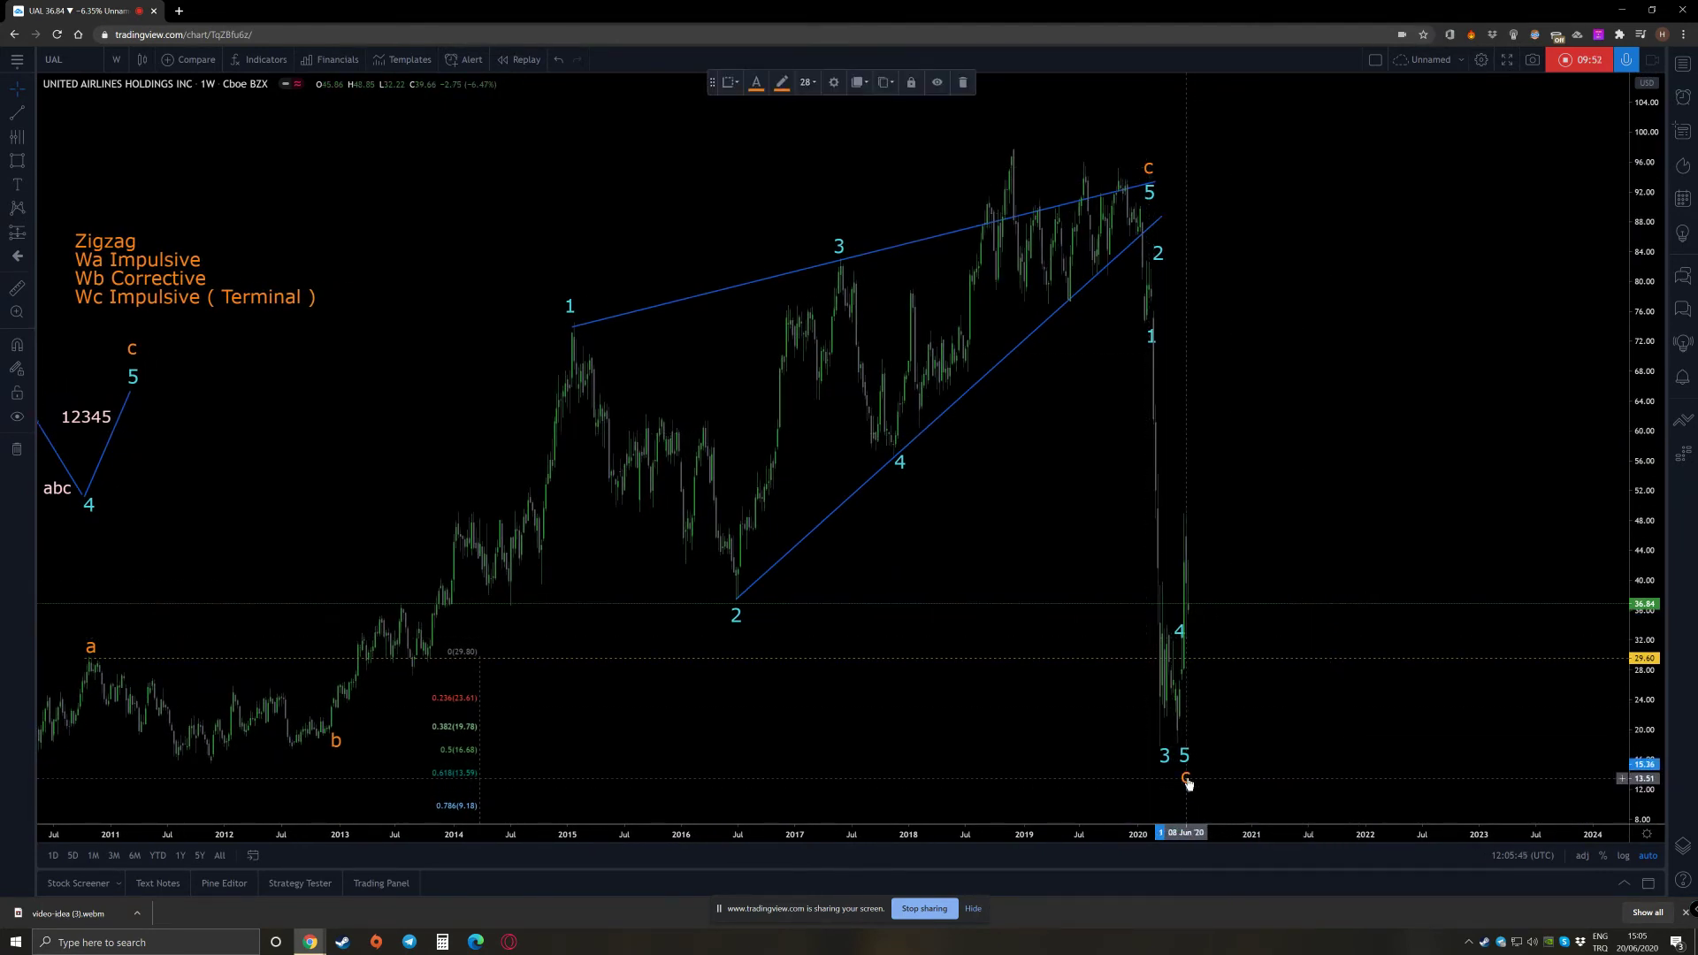
double_click(1186, 779)
click(935, 654)
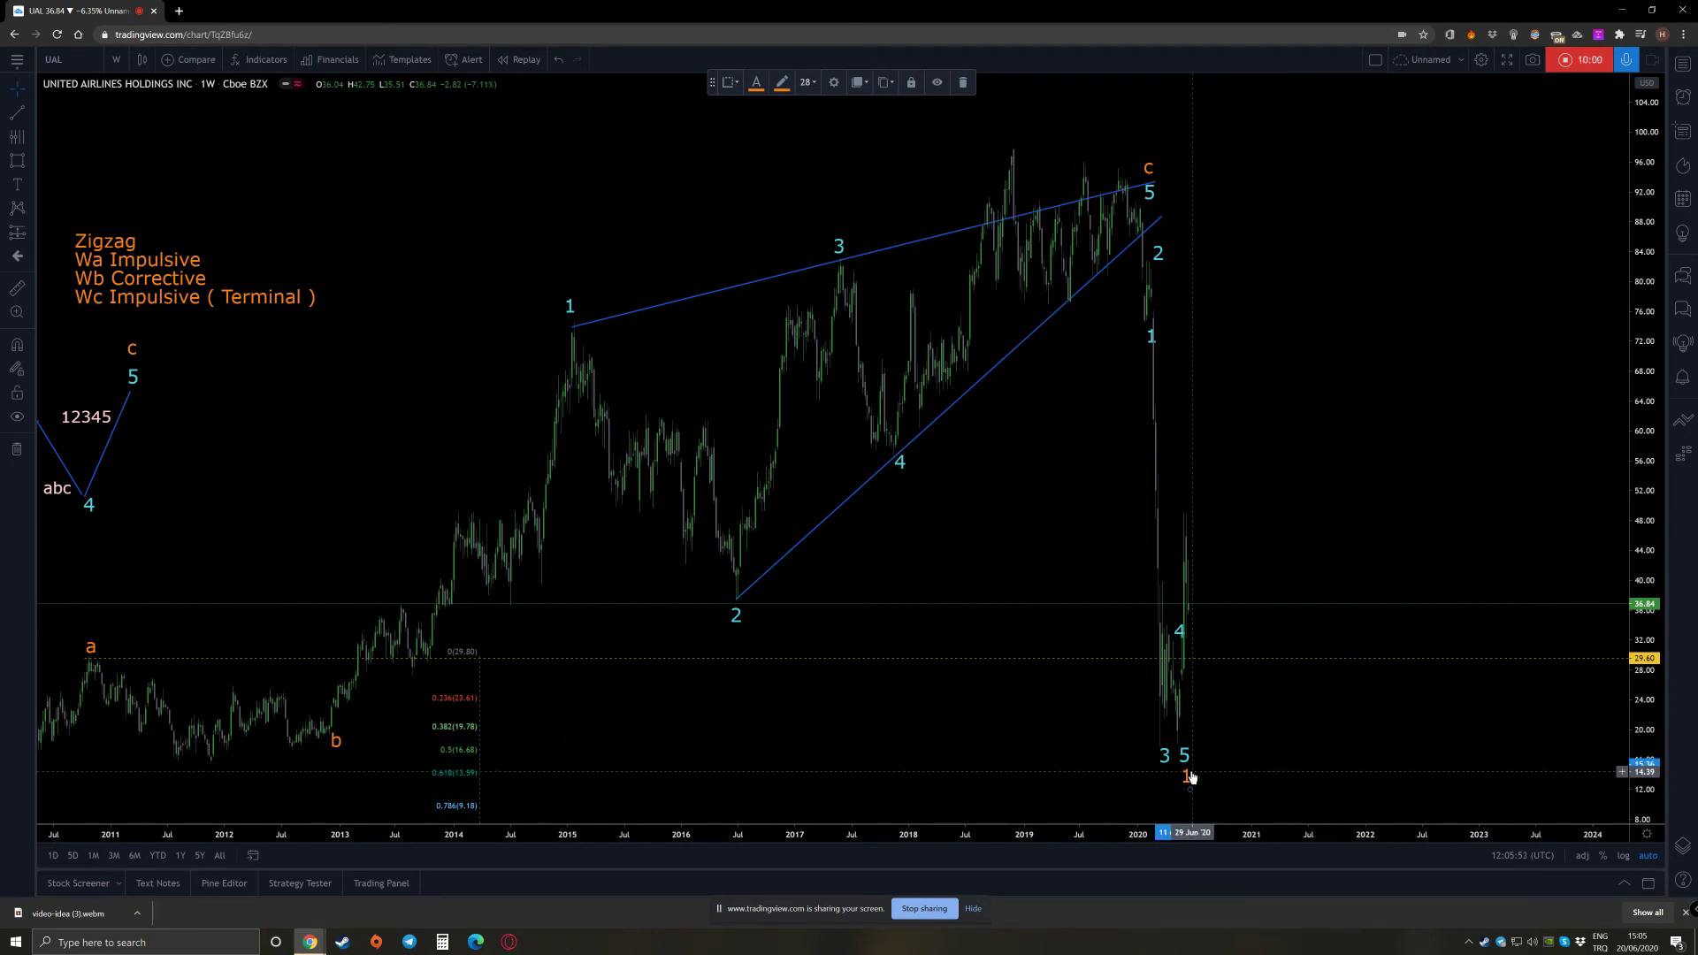
click(962, 84)
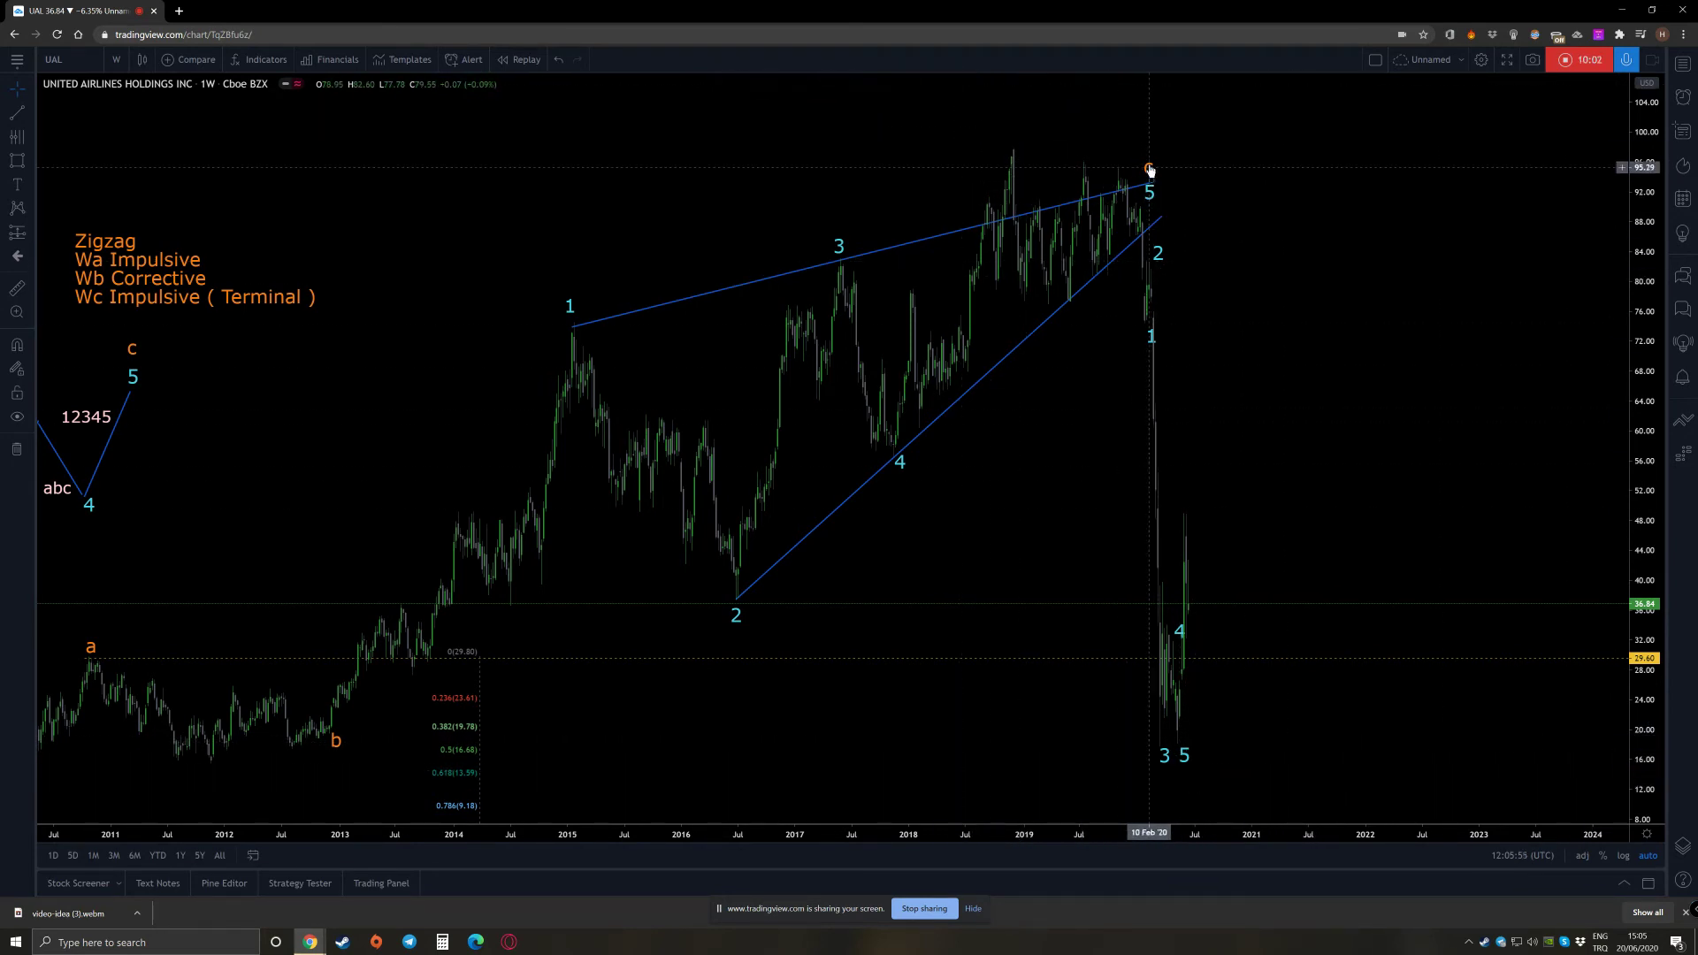
Copy the orange "c" label to below the cyan "5" at the May 2020 low and change the copy's text to "a"
drag(1149, 171, 1181, 777)
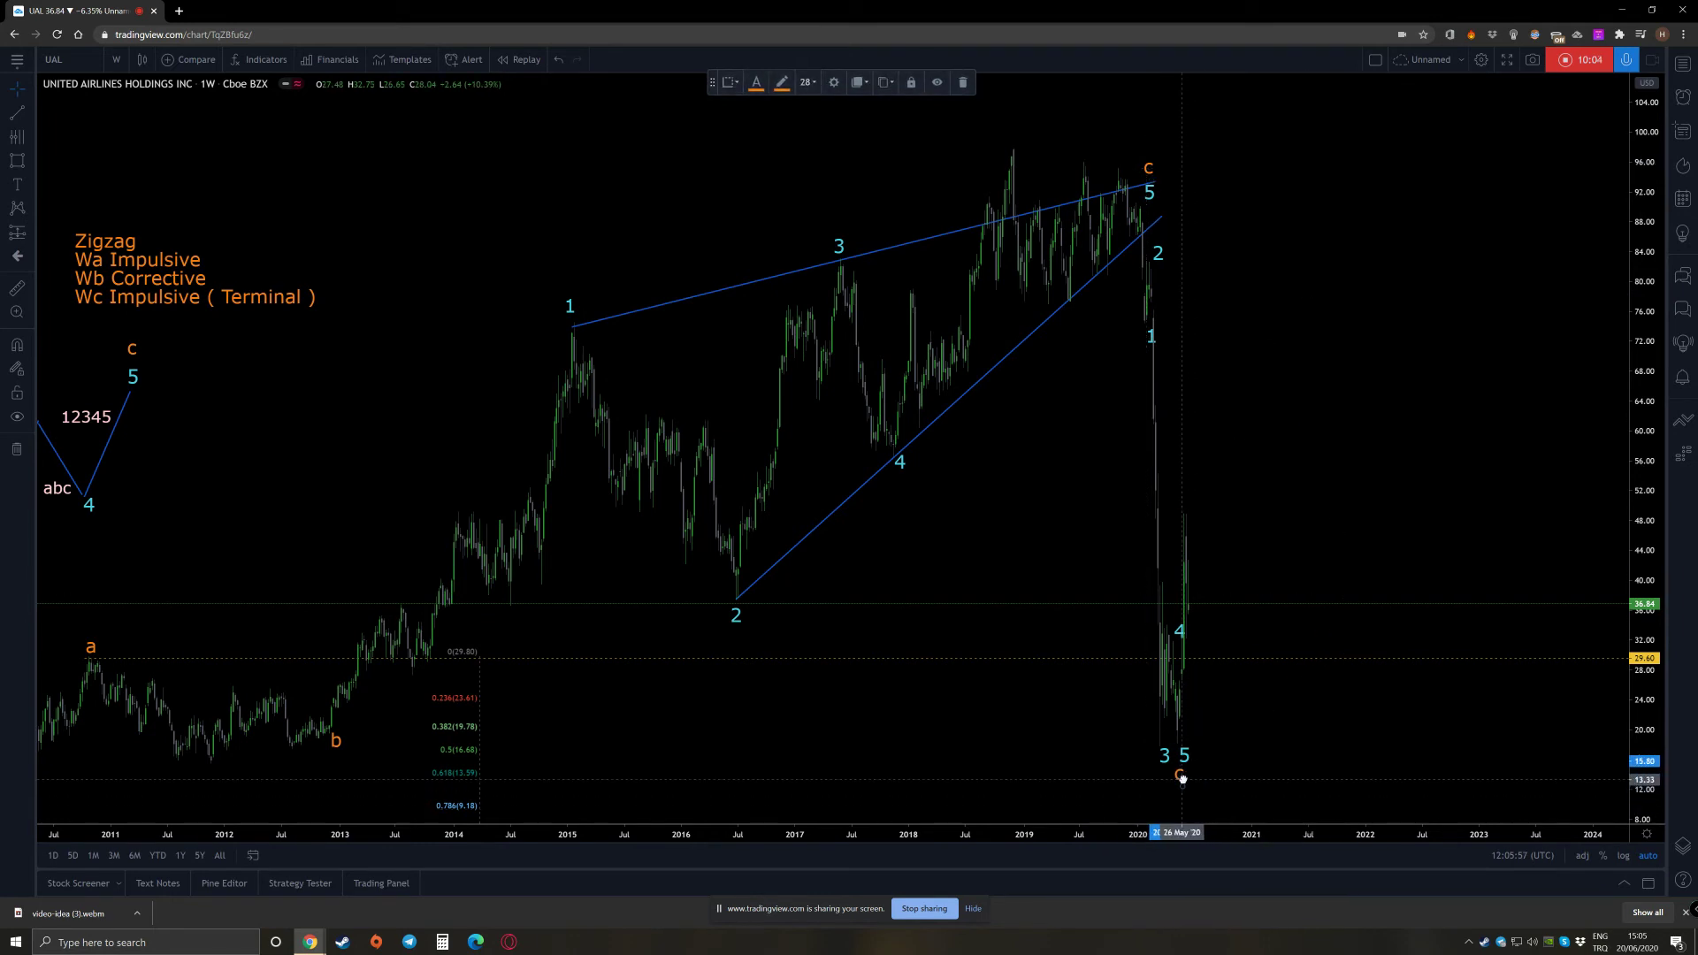
double_click(1183, 782)
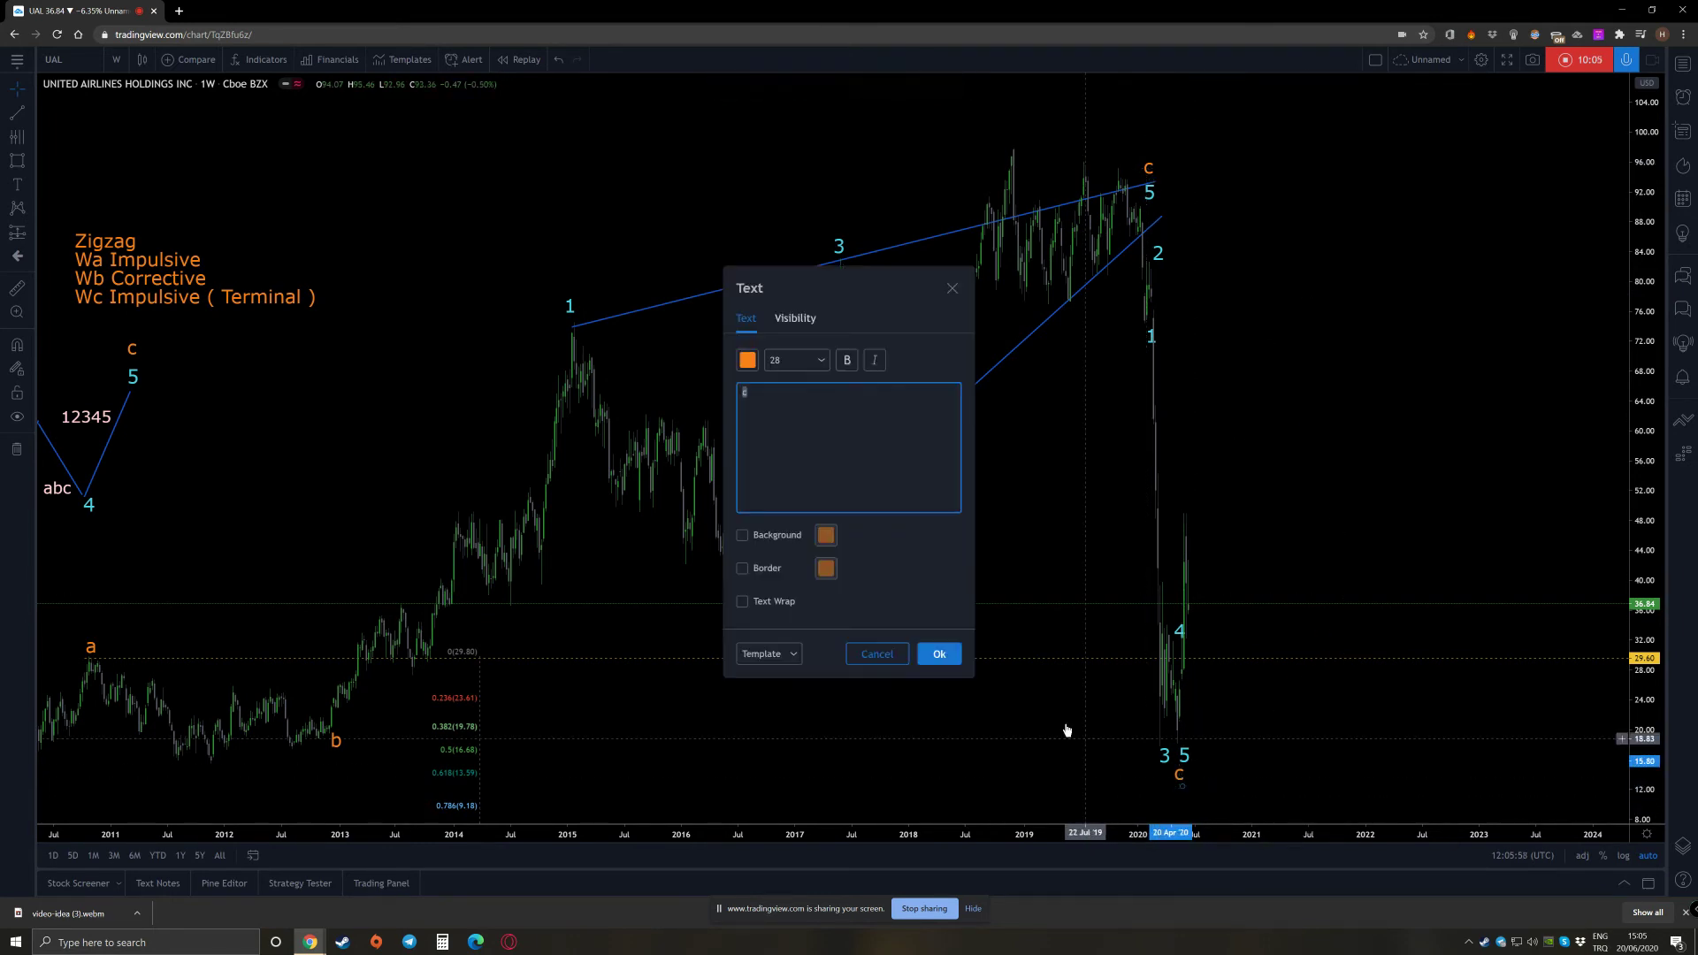
click(939, 654)
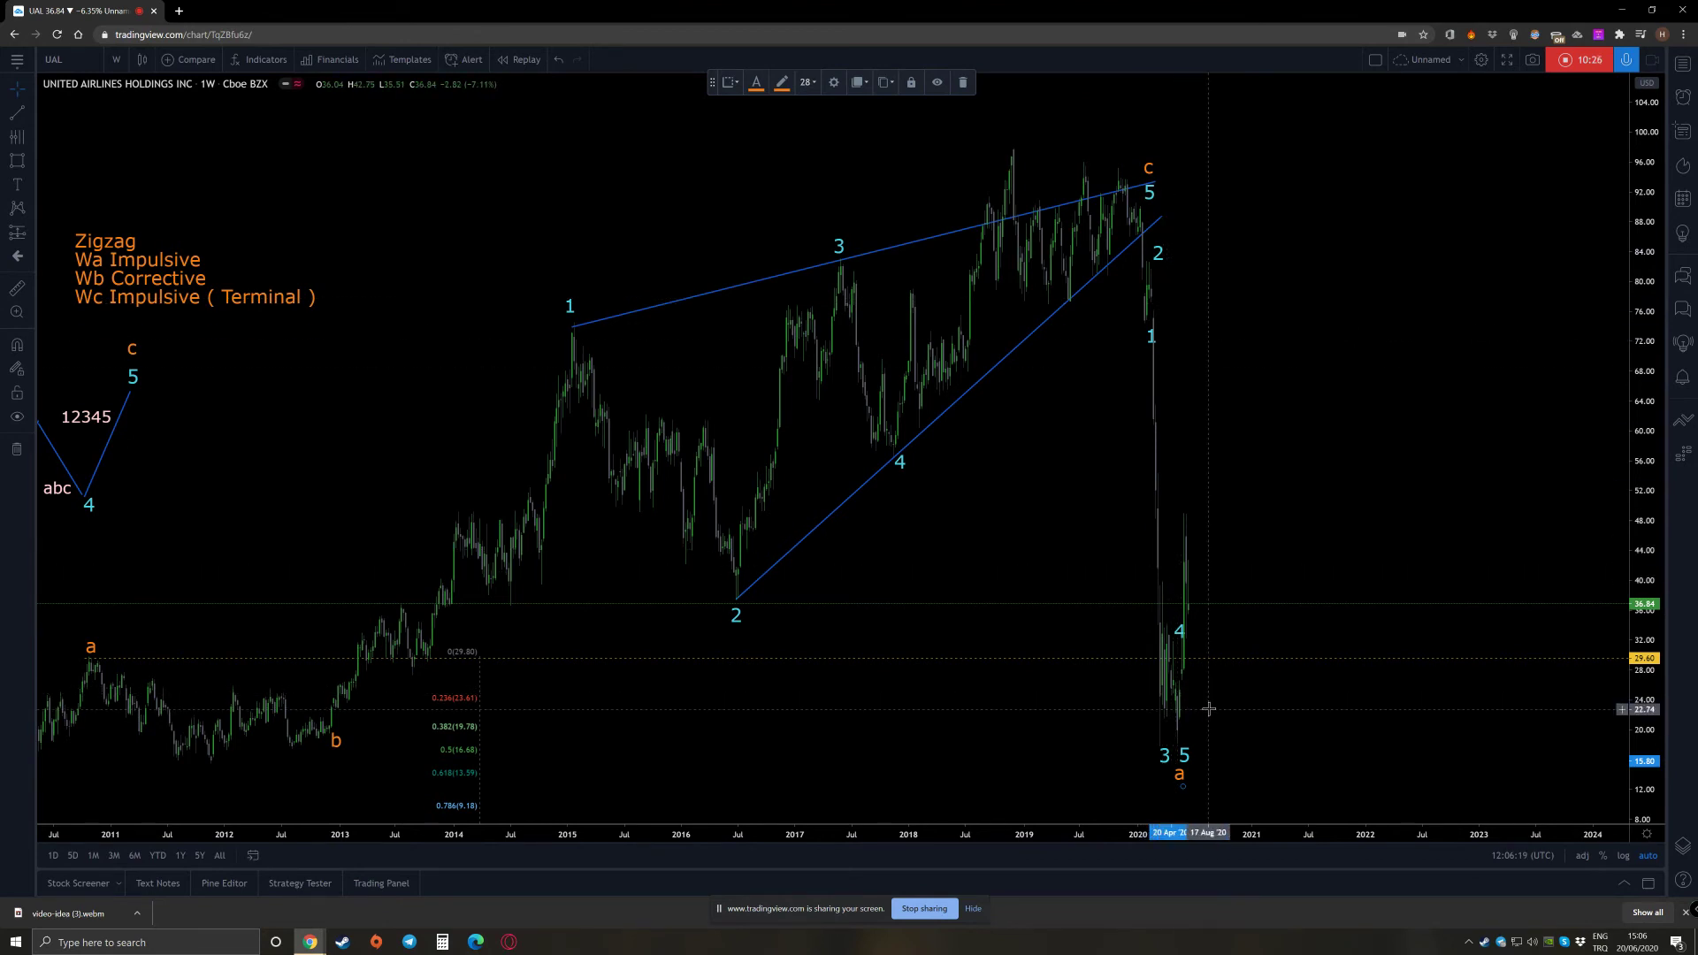
Switch the chart to the daily timeframe and realign the orange "a" and the cyan "3" and "2" labels with their 2020 swing points
scroll(1208, 707, up, 5)
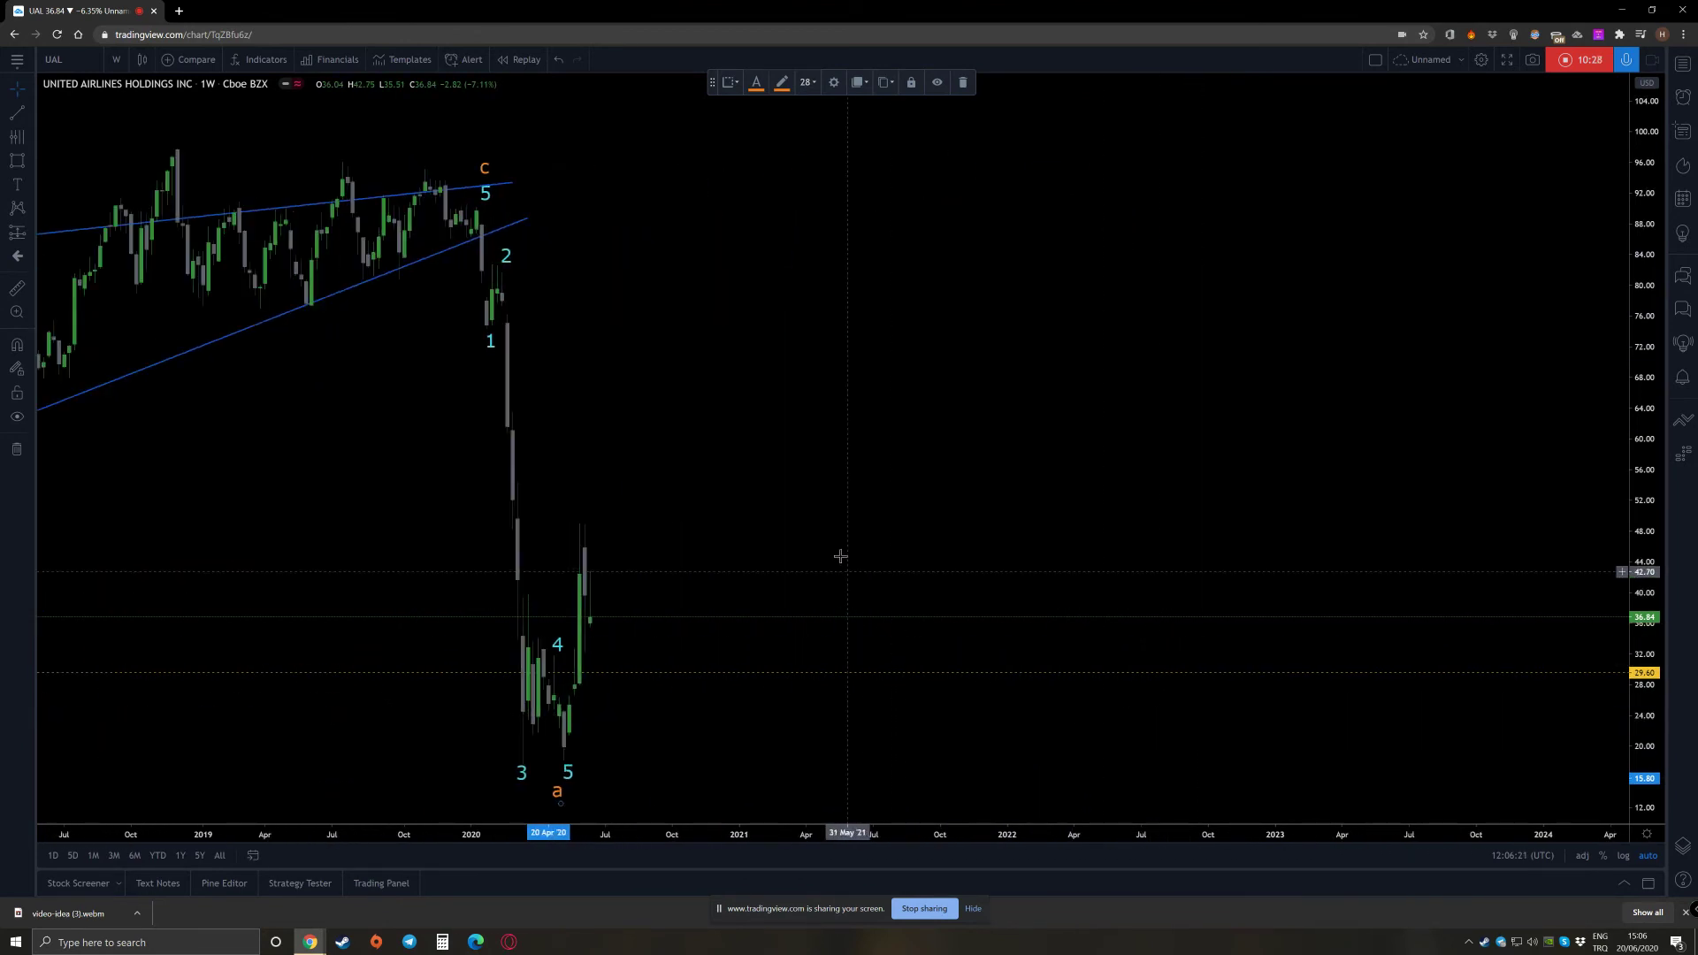
scroll(836, 518, up, 2)
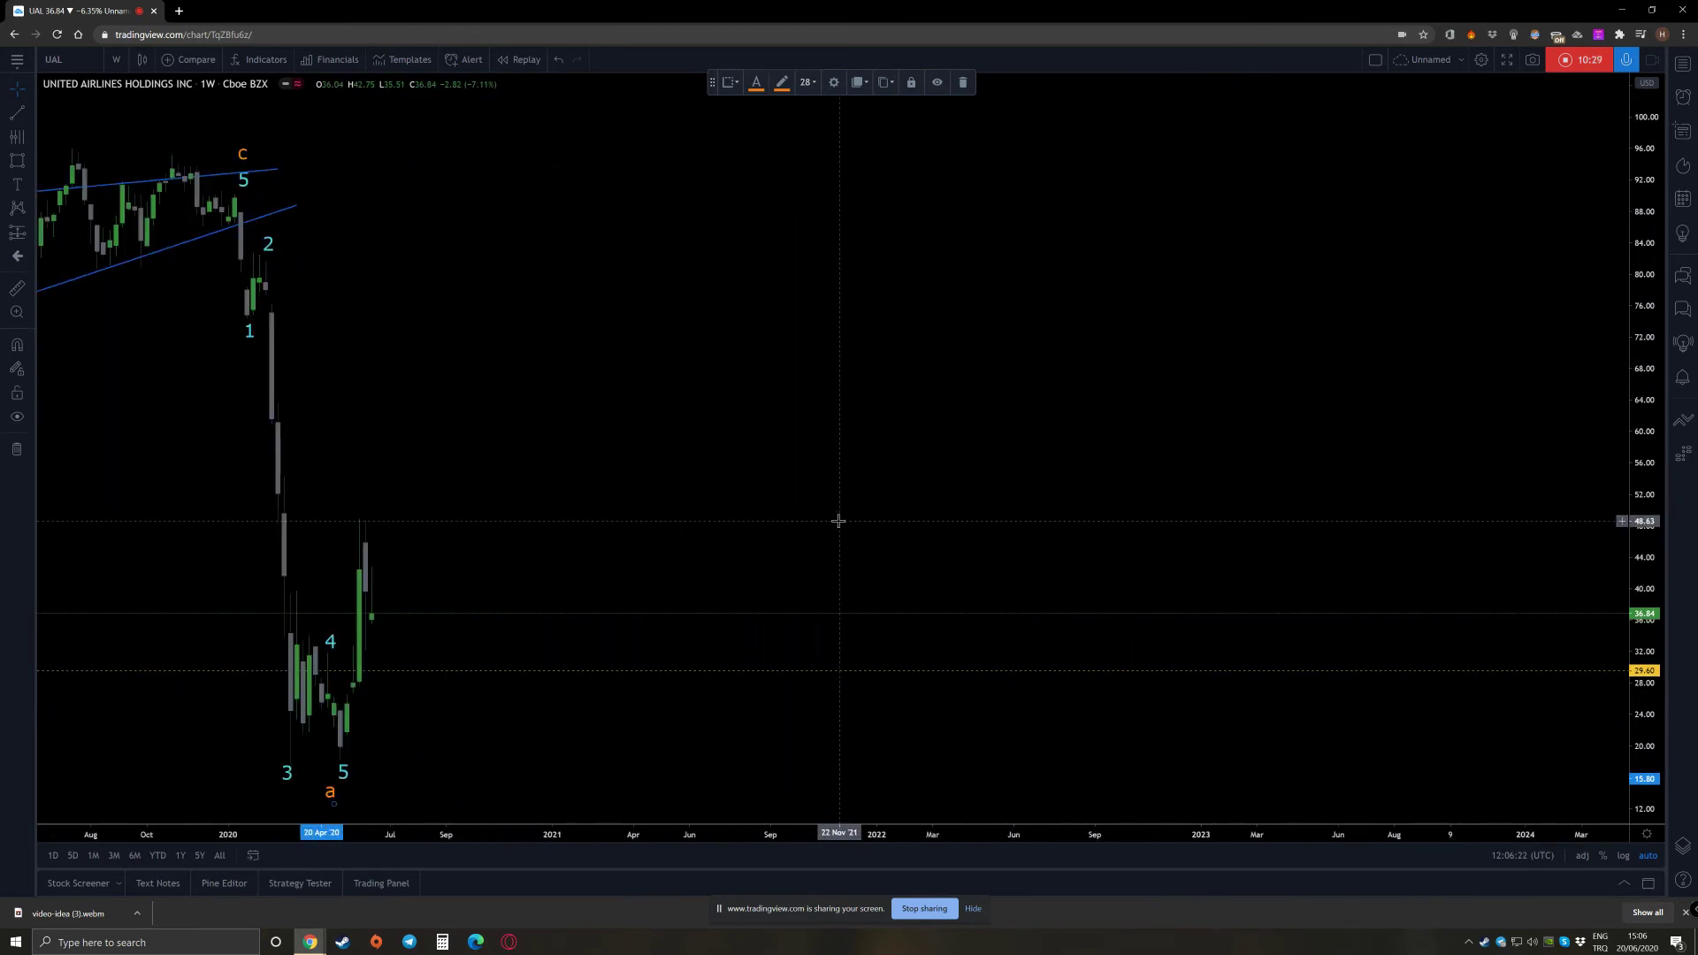
click(116, 59)
click(125, 479)
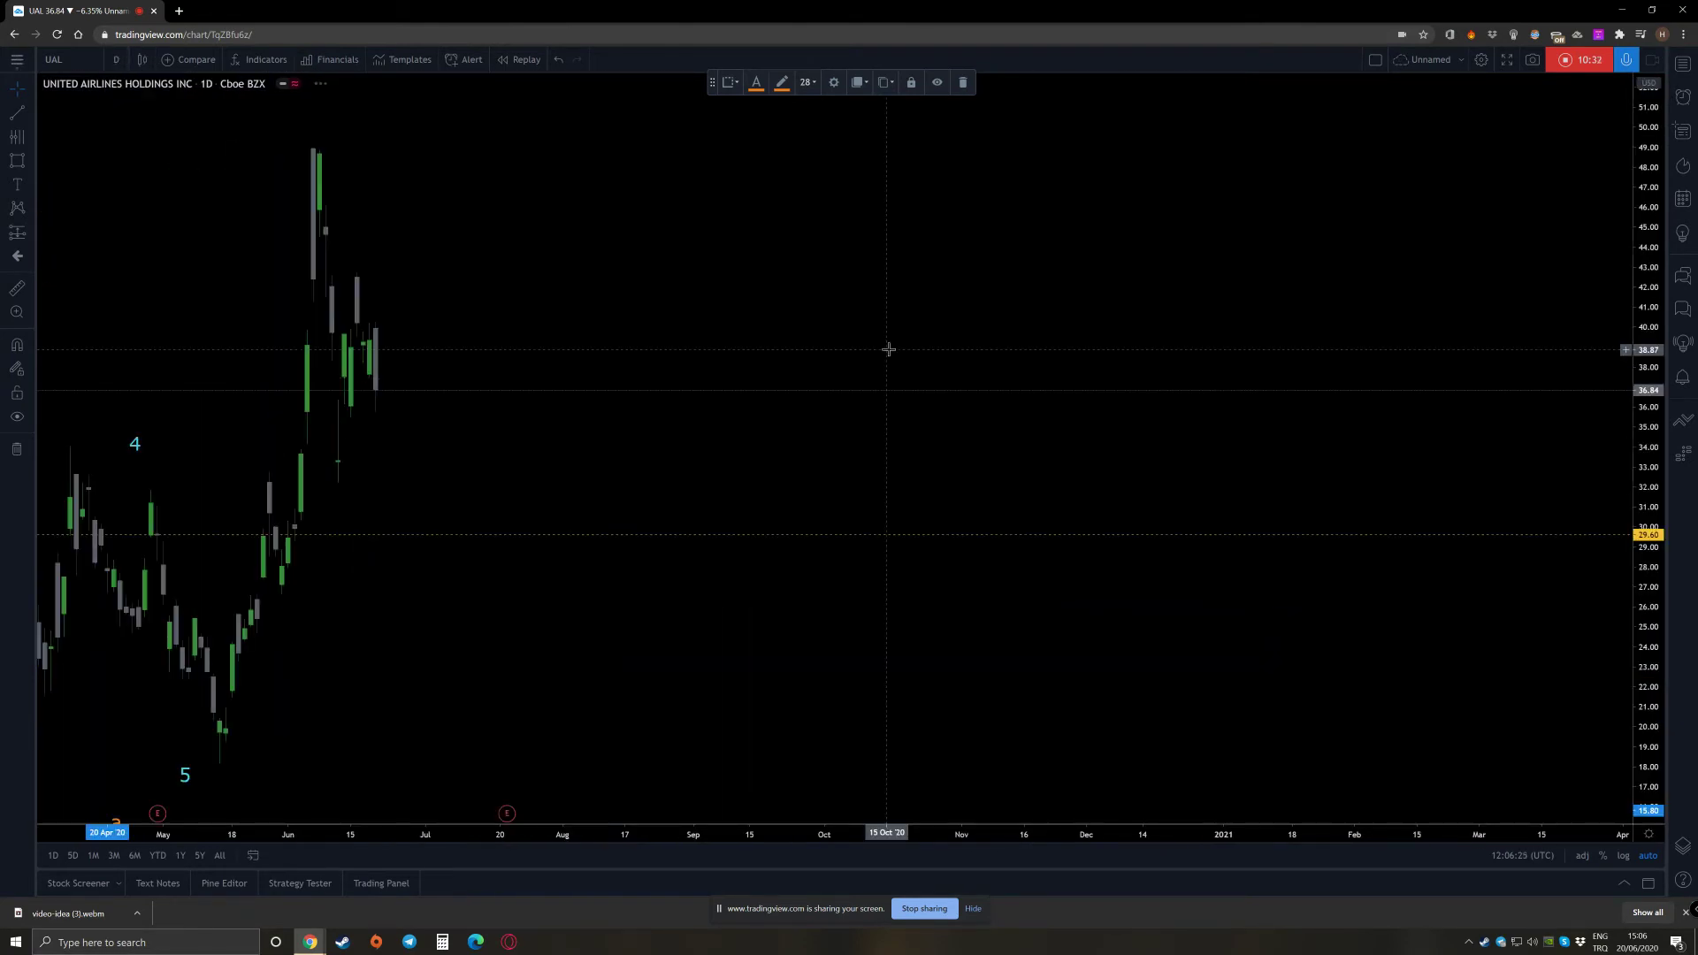
scroll(753, 414, down, 2)
drag(648, 796, 711, 796)
drag(504, 774, 538, 774)
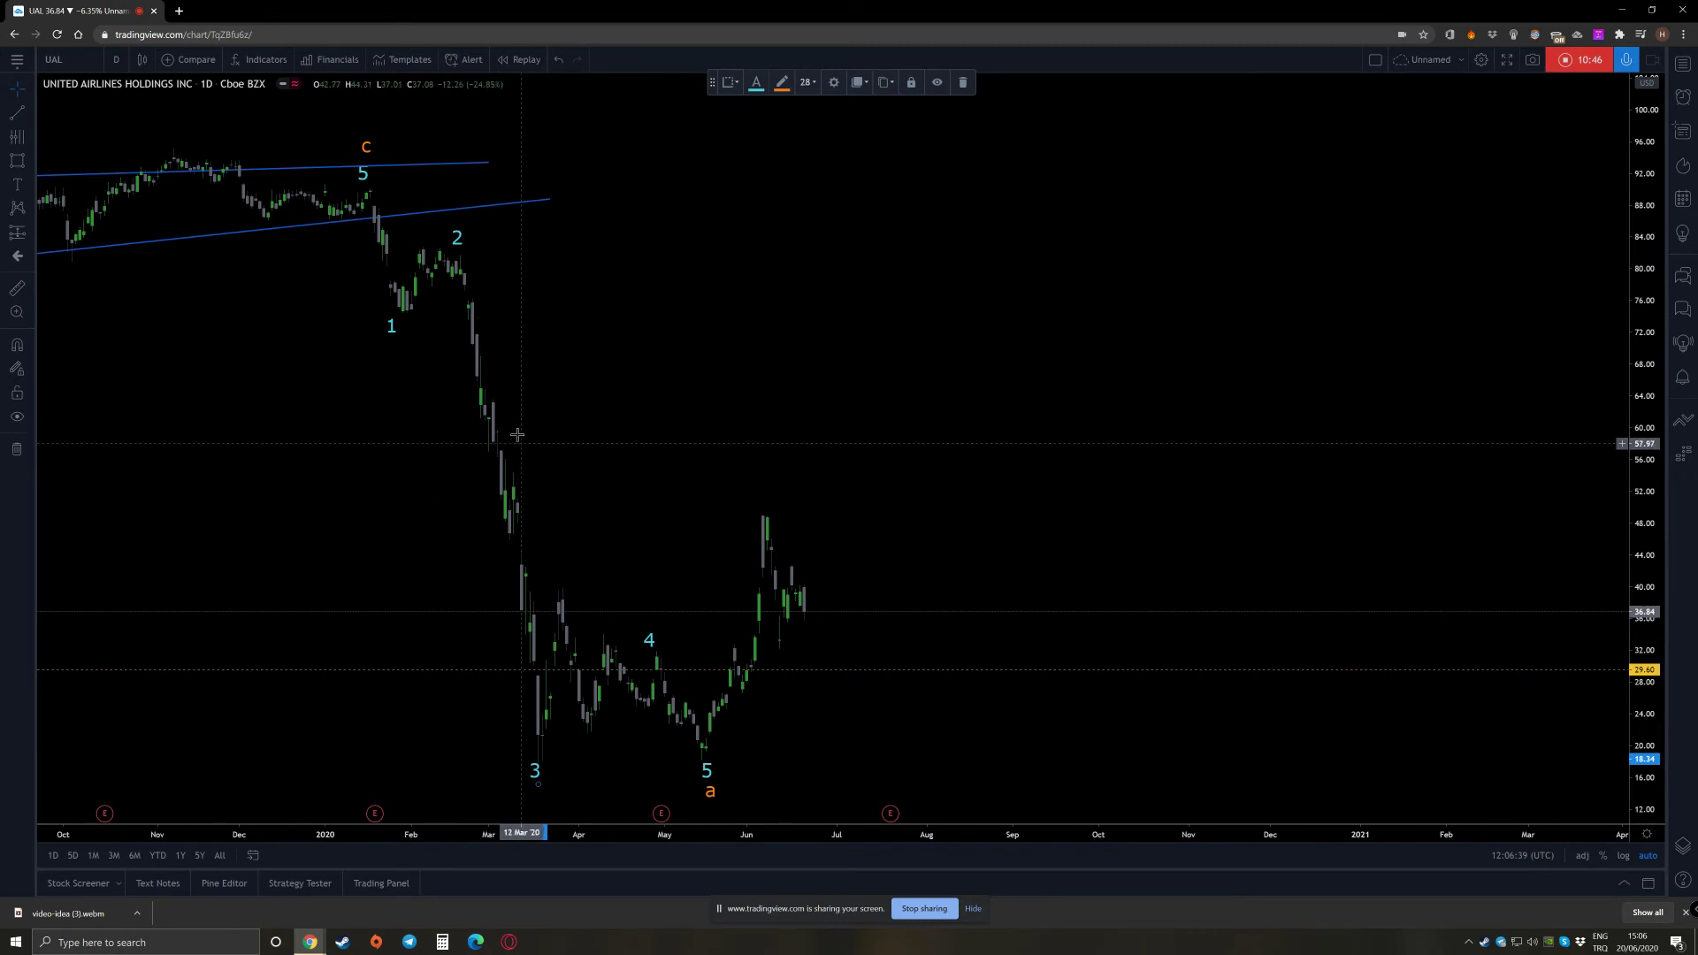
drag(454, 234, 467, 237)
click(557, 341)
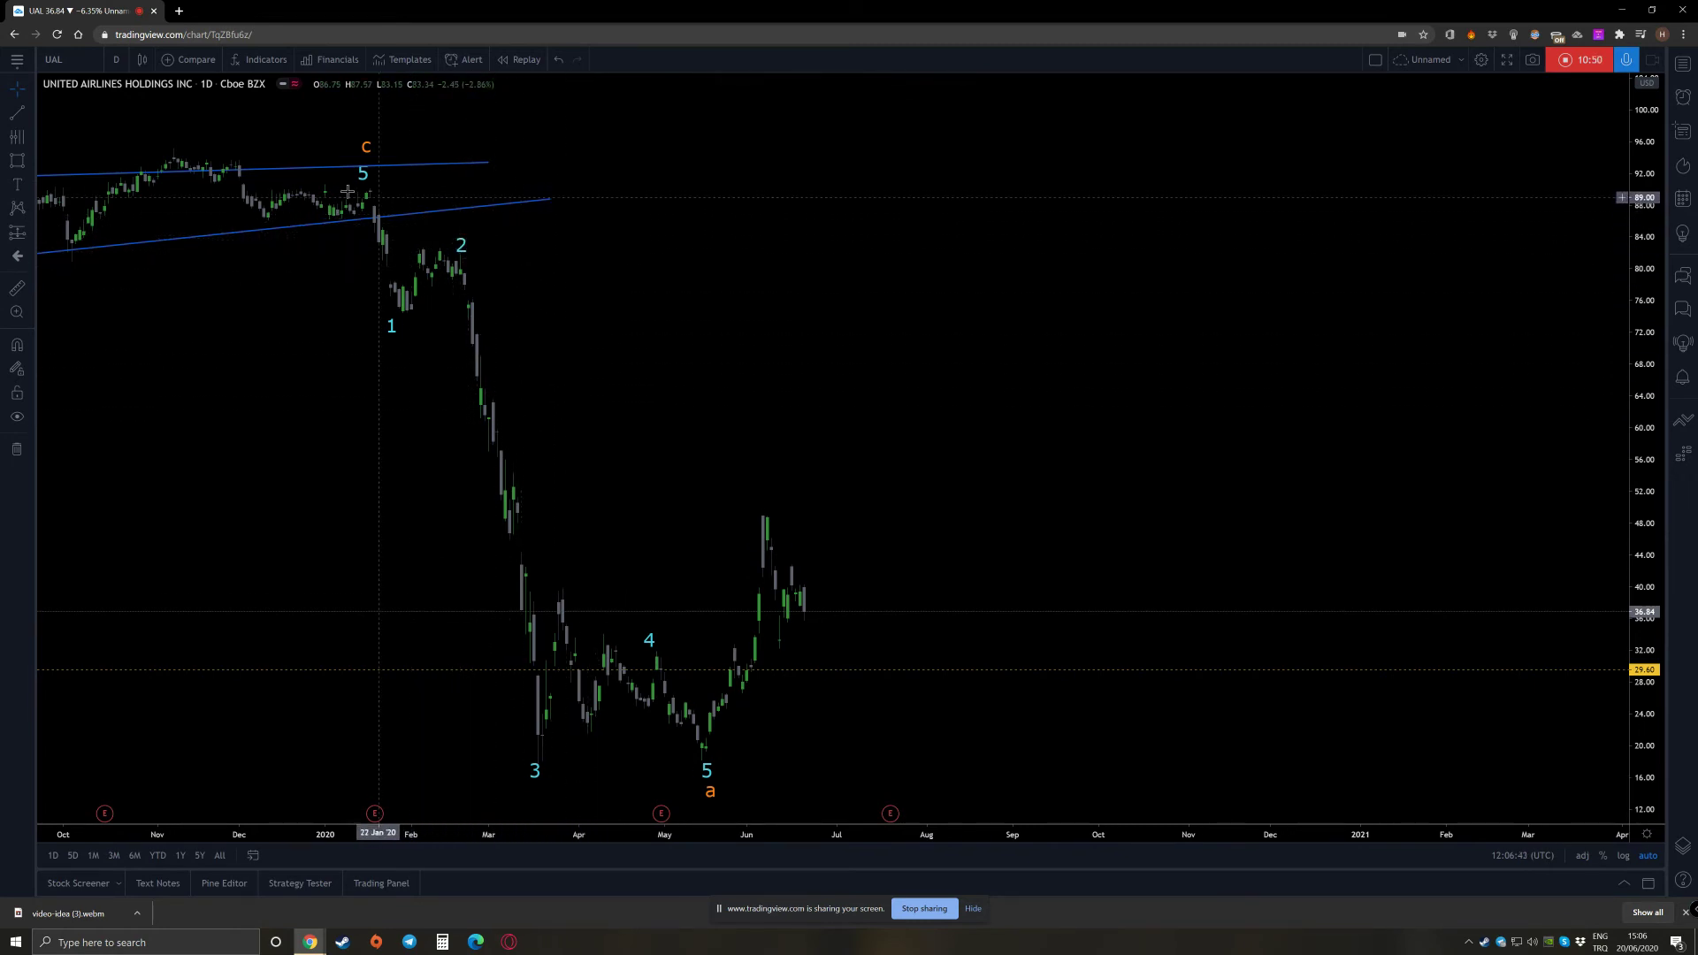
Draw horizontal rays from the mid-January 2020 high at about 90.50 and the mid-May low at about 17.92, and nudge the upper cyan "5" label
click(16, 112)
click(27, 119)
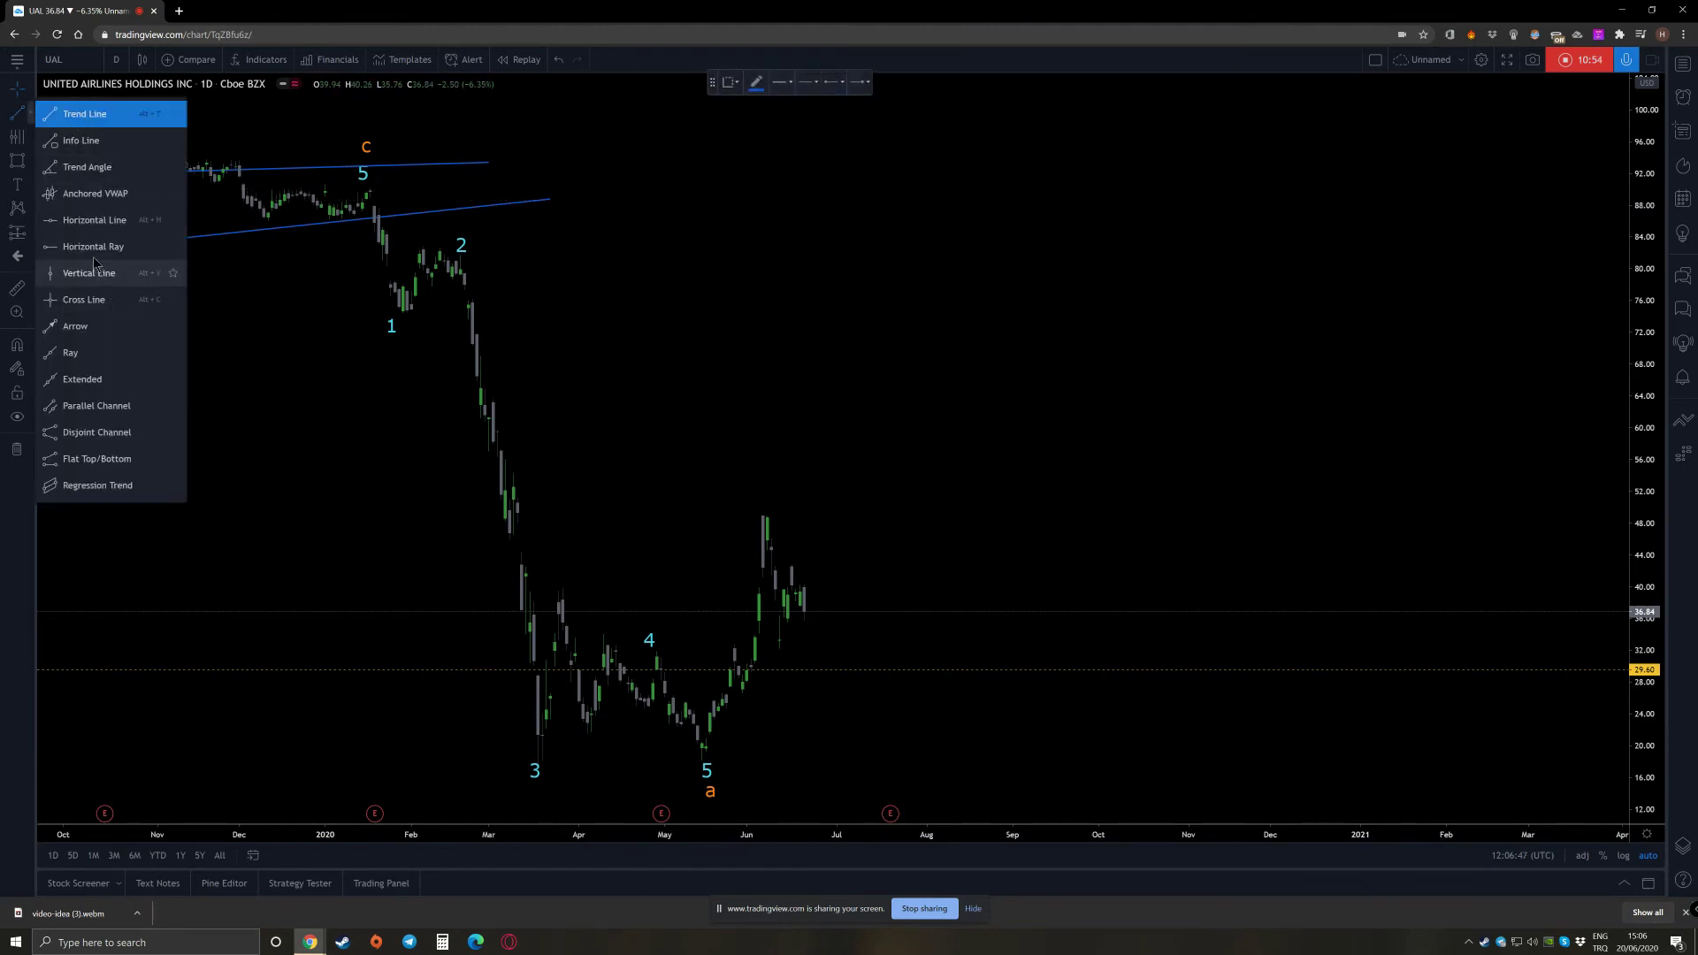
click(93, 246)
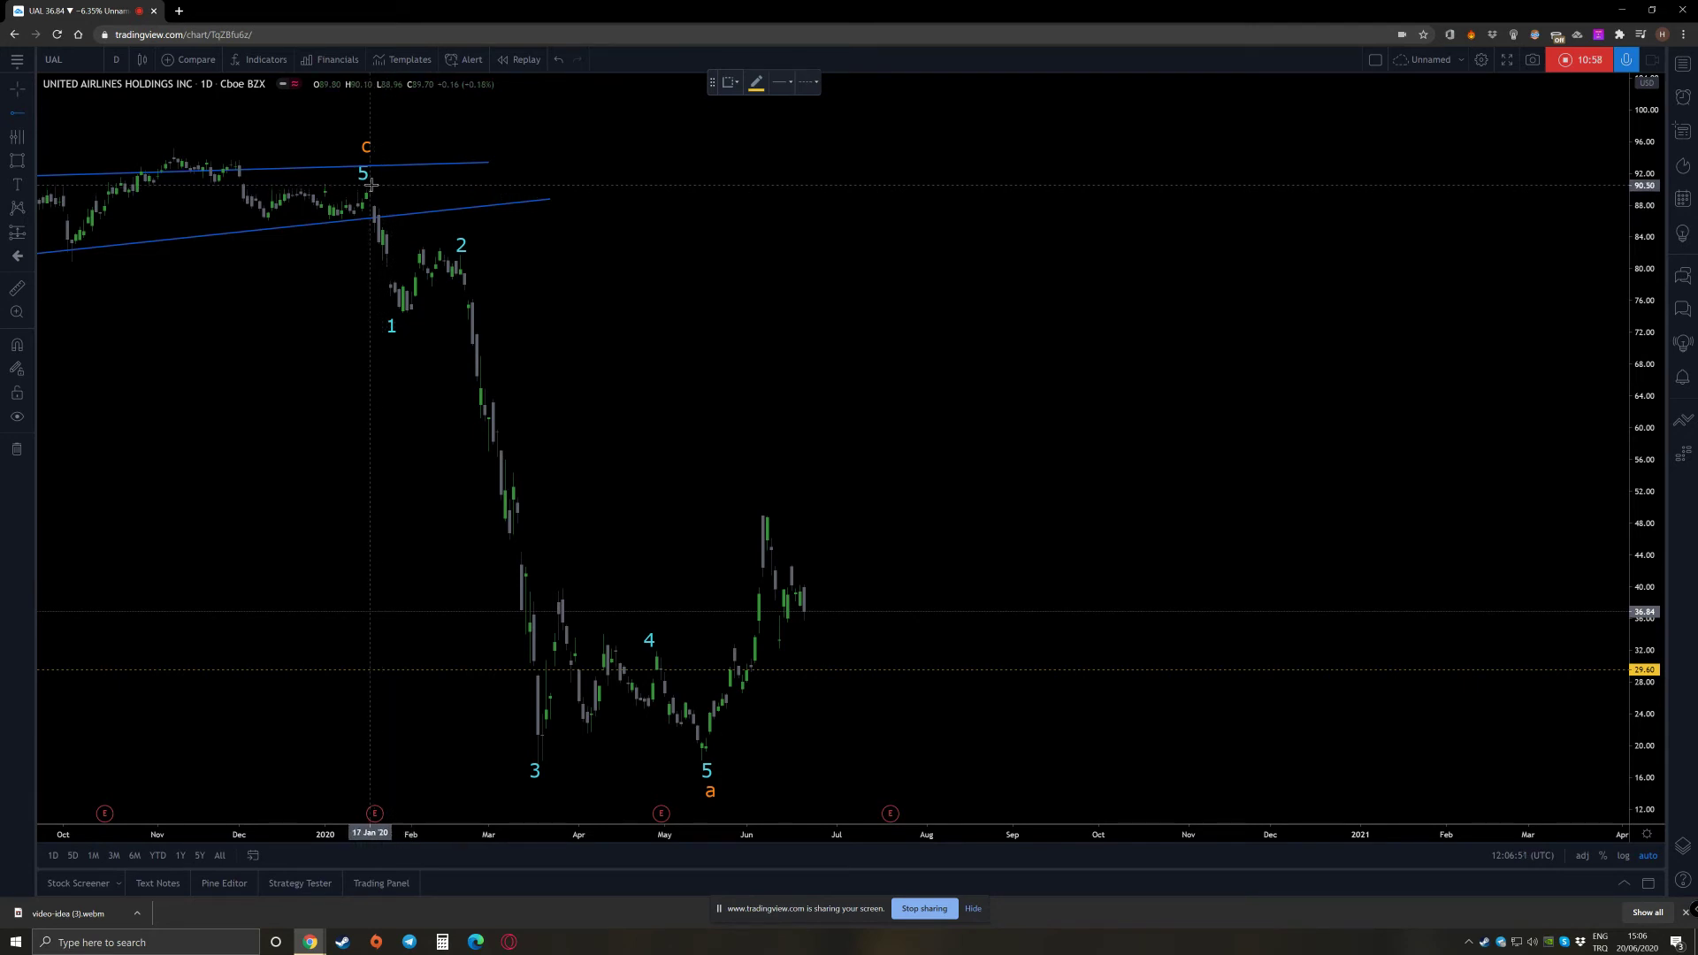
click(372, 184)
click(371, 167)
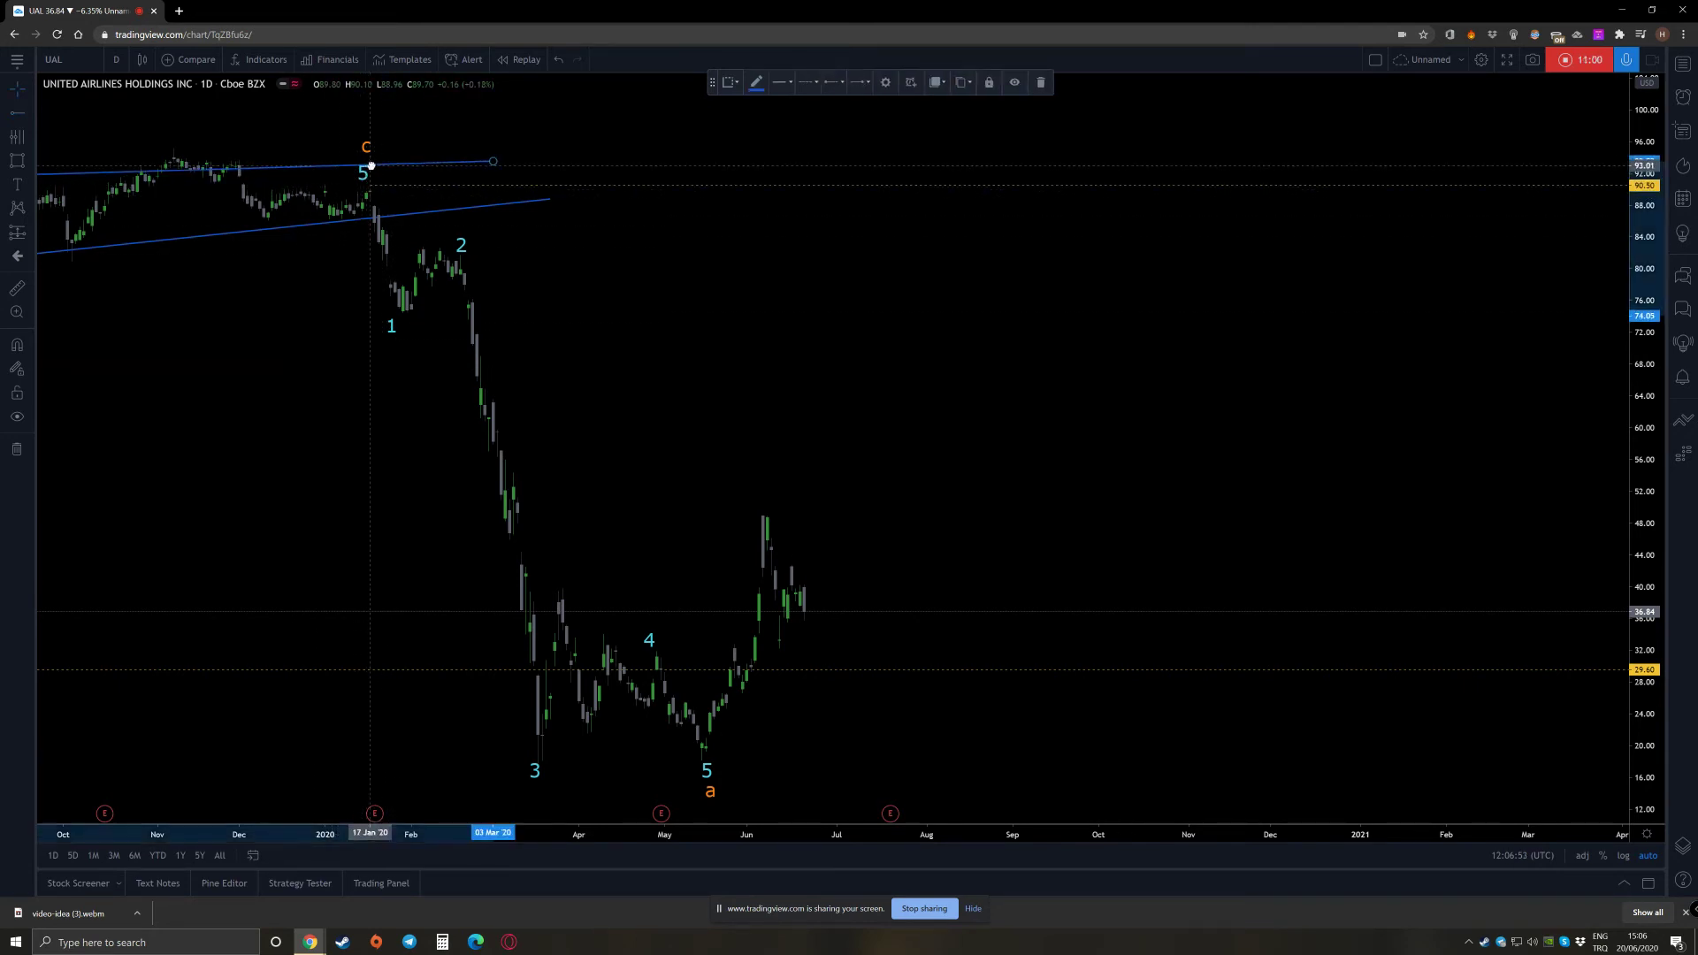
drag(371, 166, 375, 167)
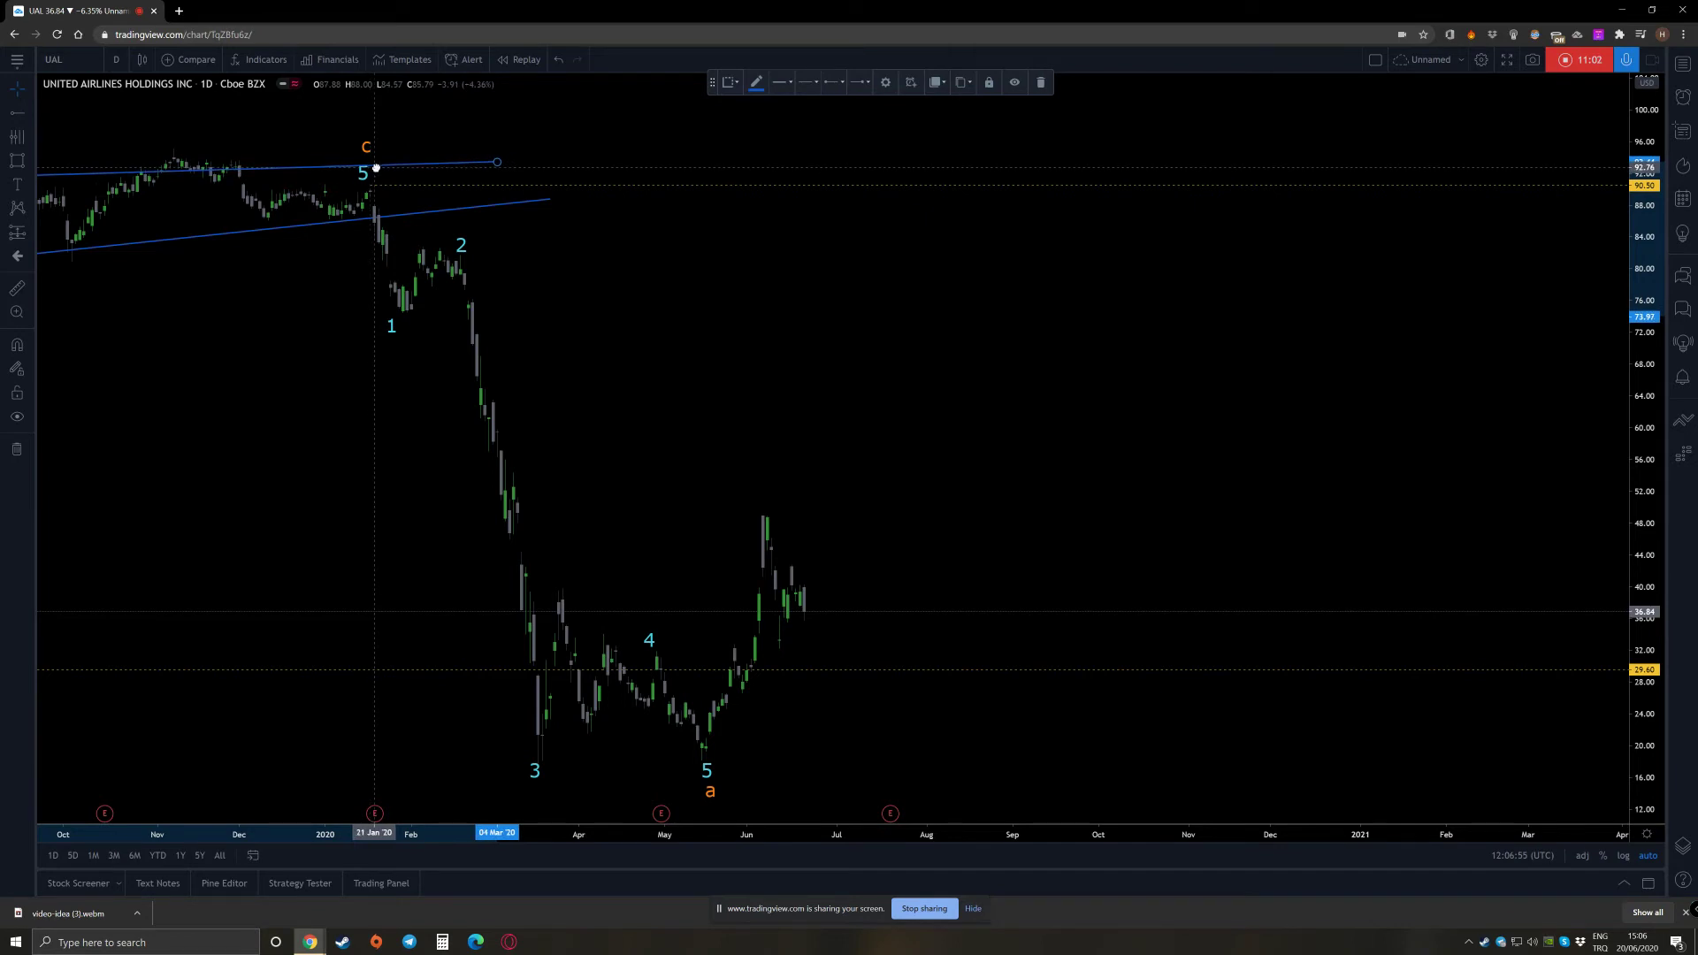
click(367, 172)
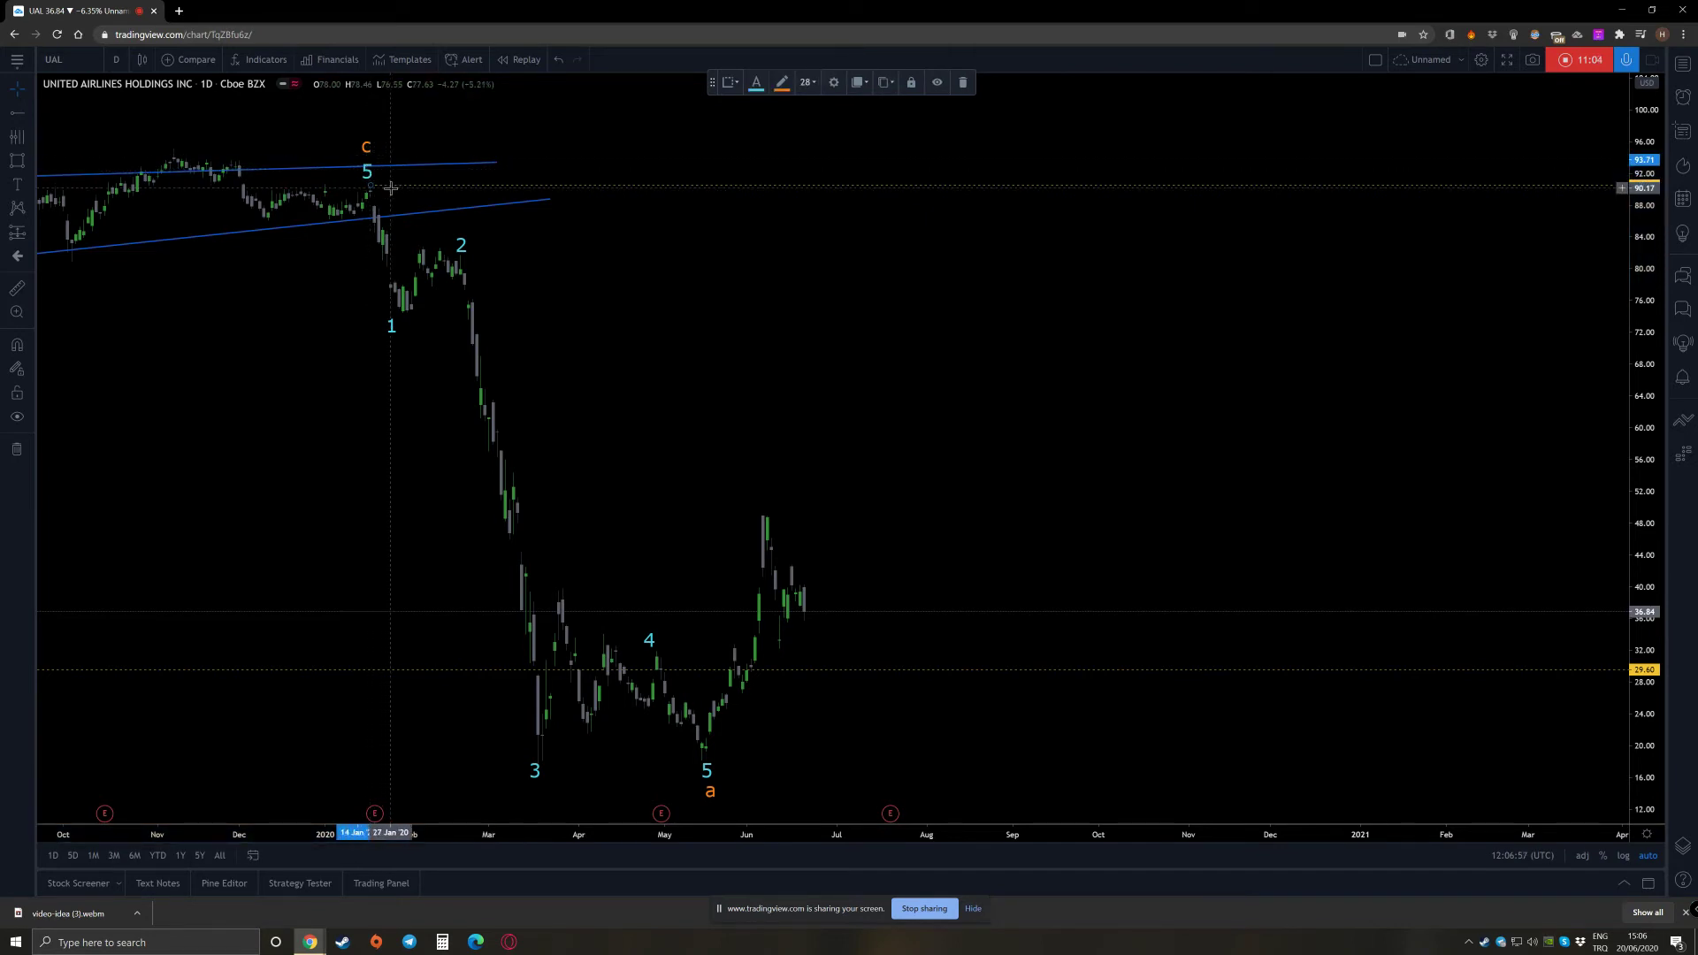
click(17, 115)
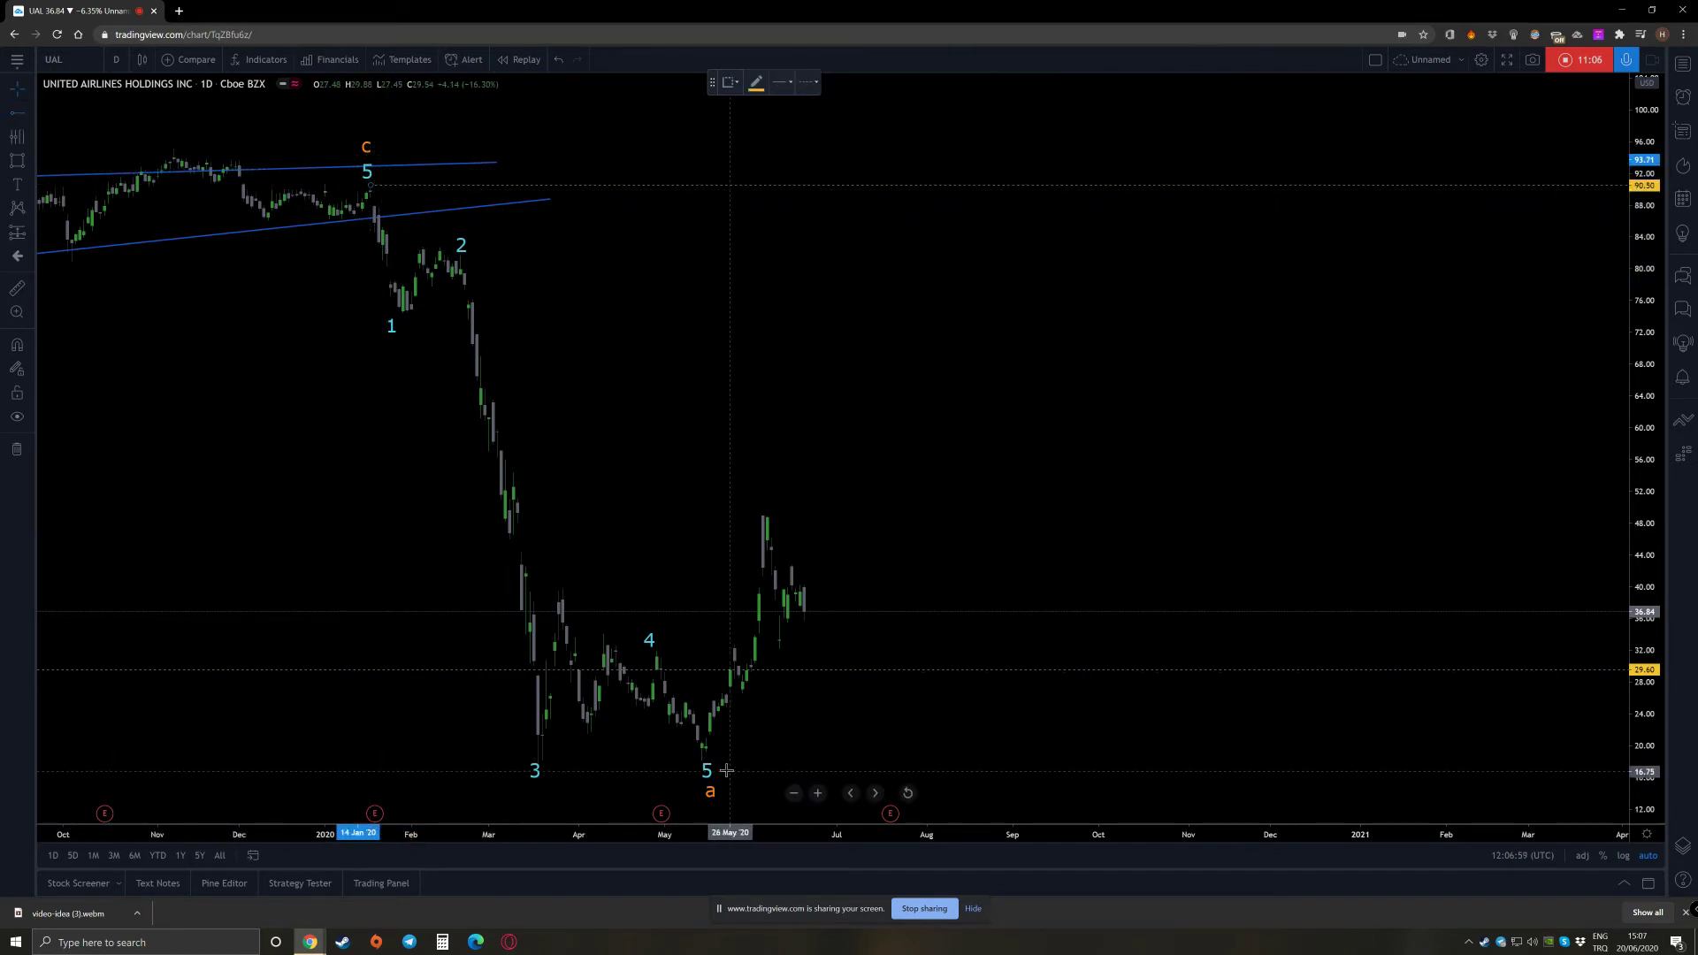
click(700, 763)
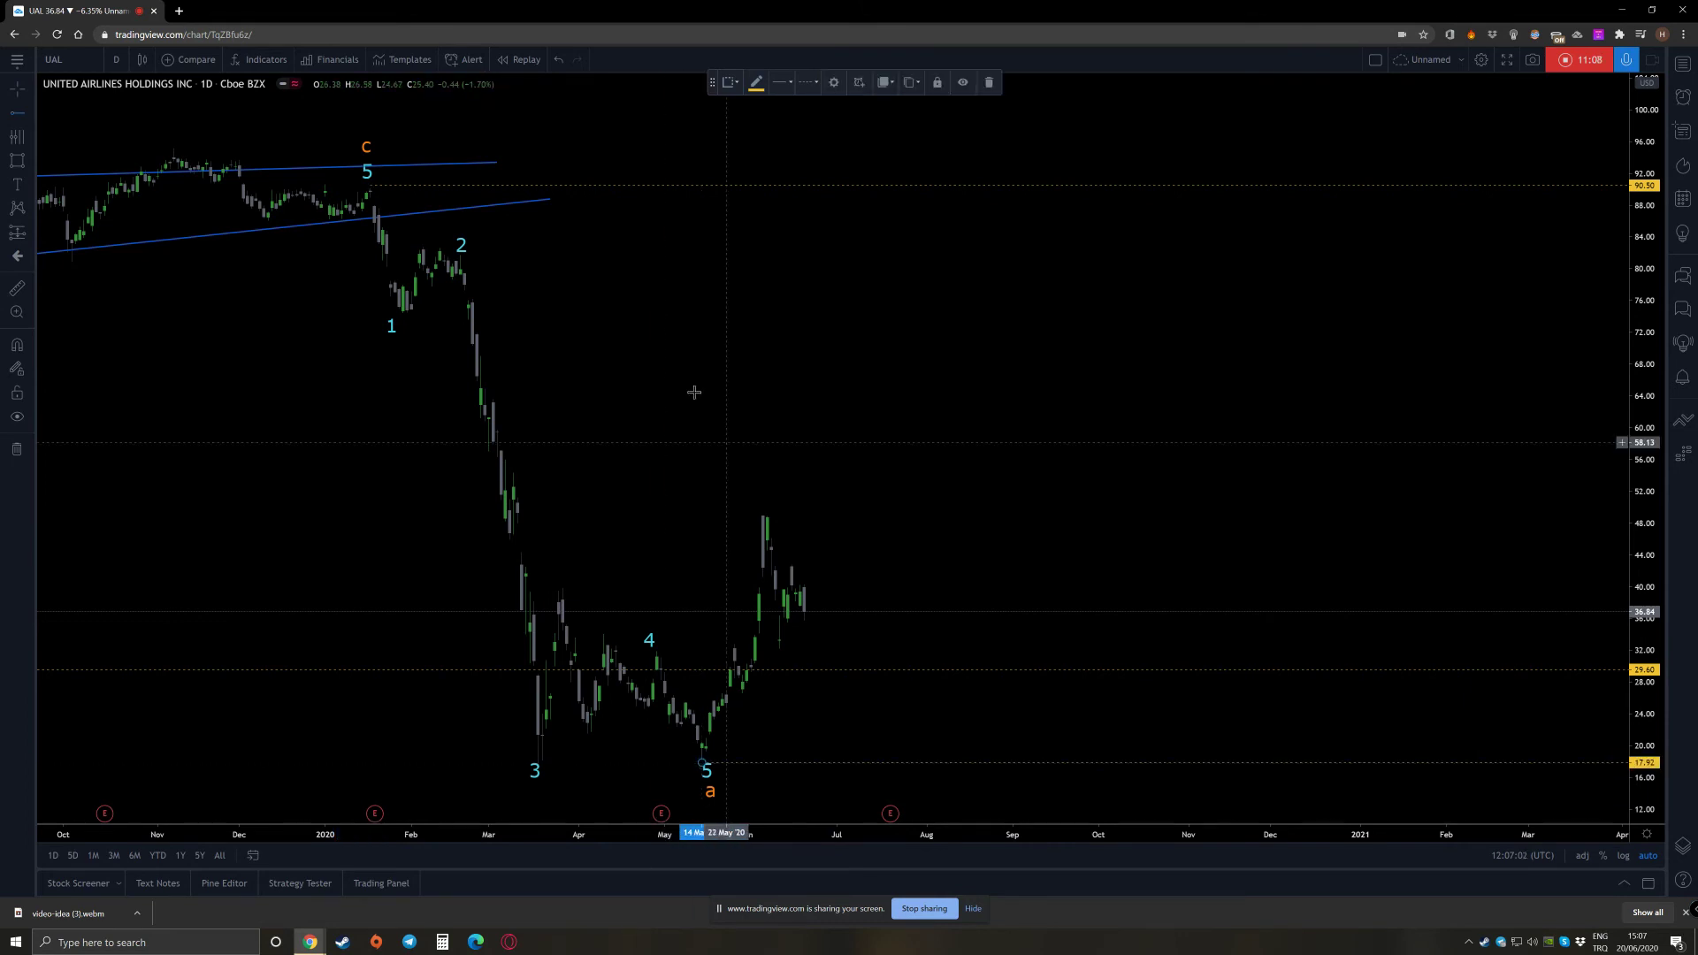
Draw a Fib Retracement in October 2020 spanning the 2020 decline, with level 1 at about 90.54 and level 0 at about 17.67
click(31, 141)
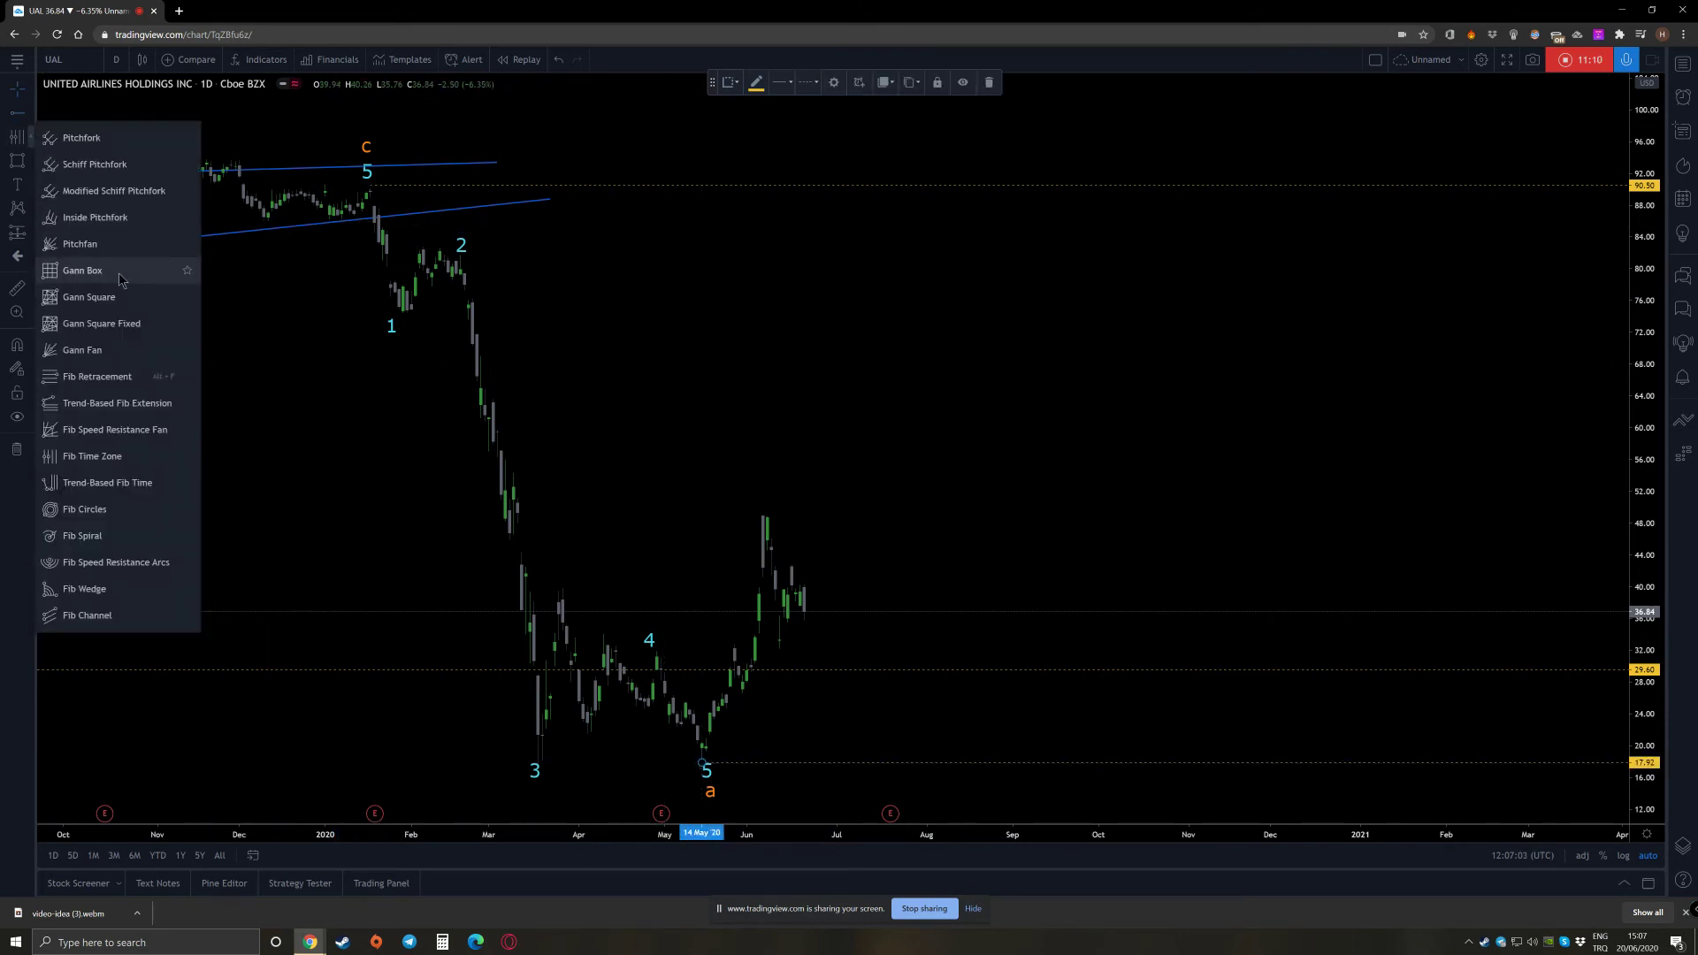
click(120, 378)
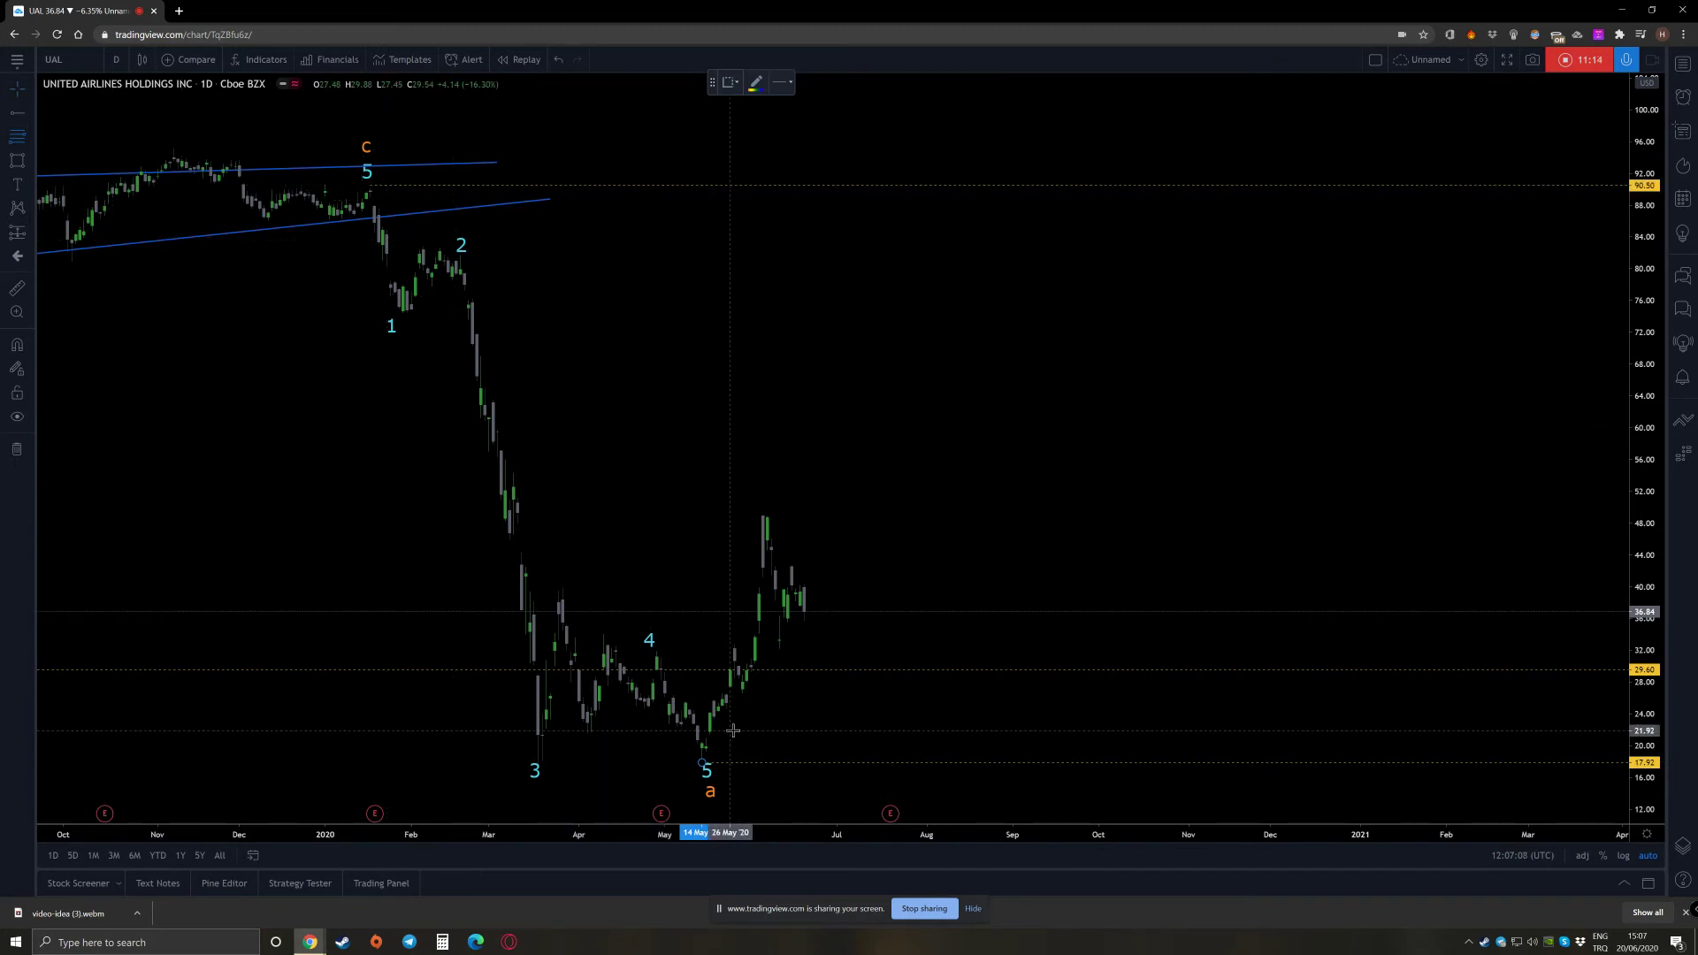
click(1152, 185)
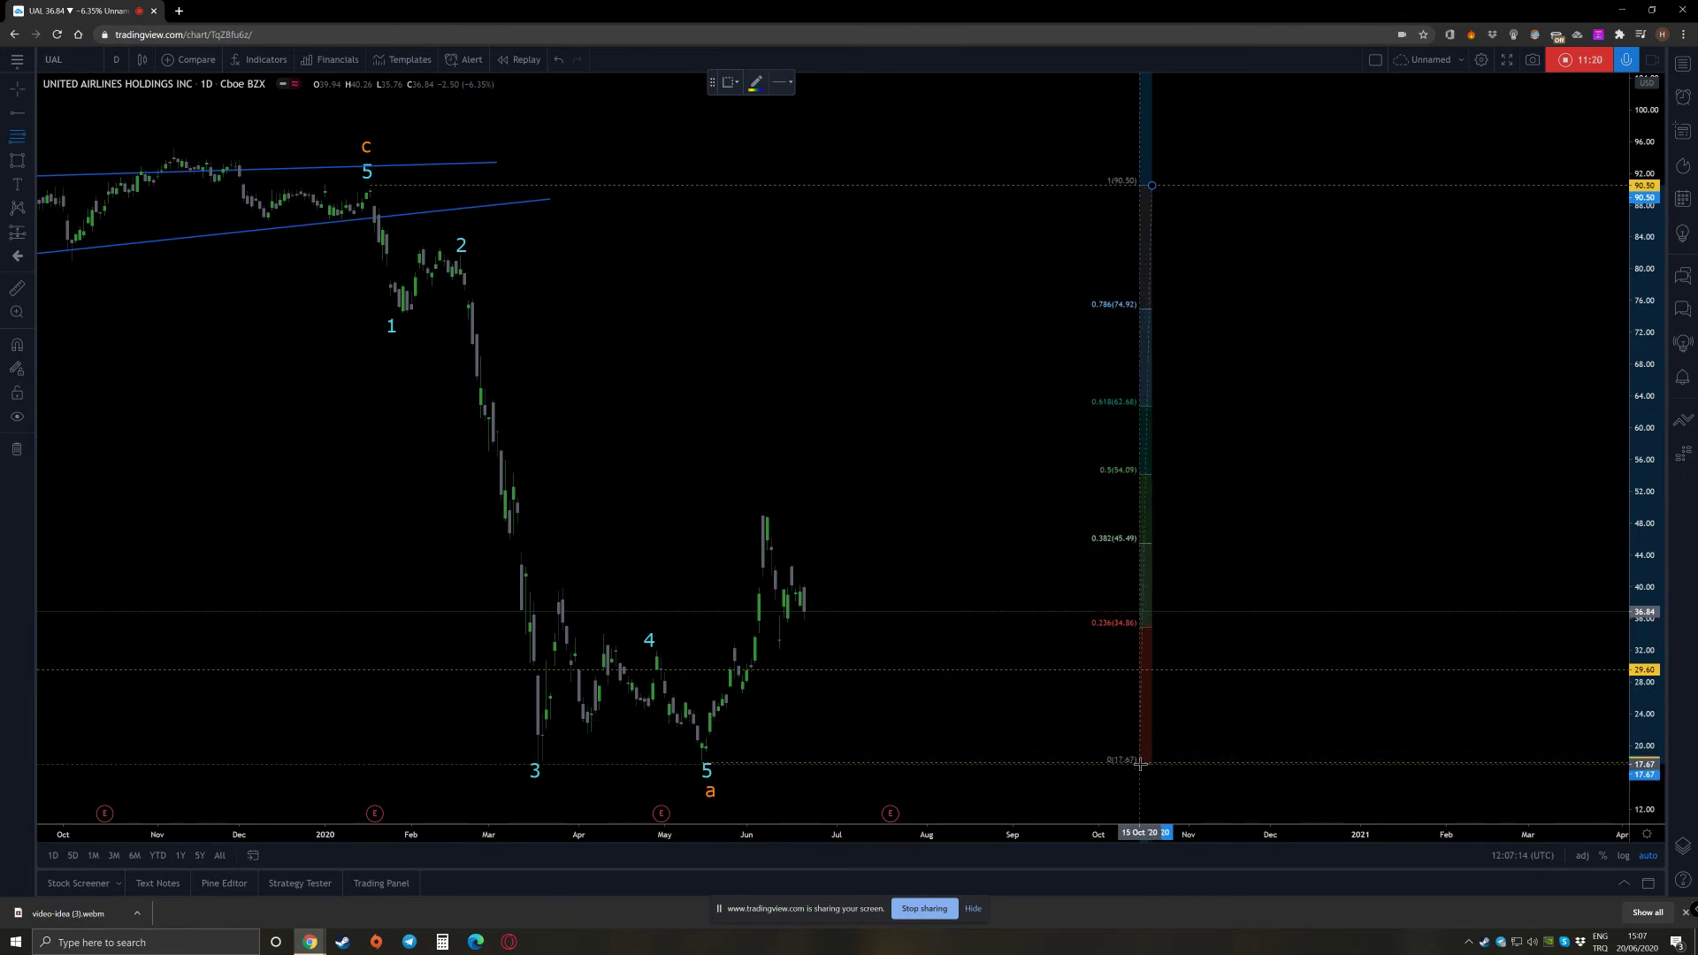
click(1151, 118)
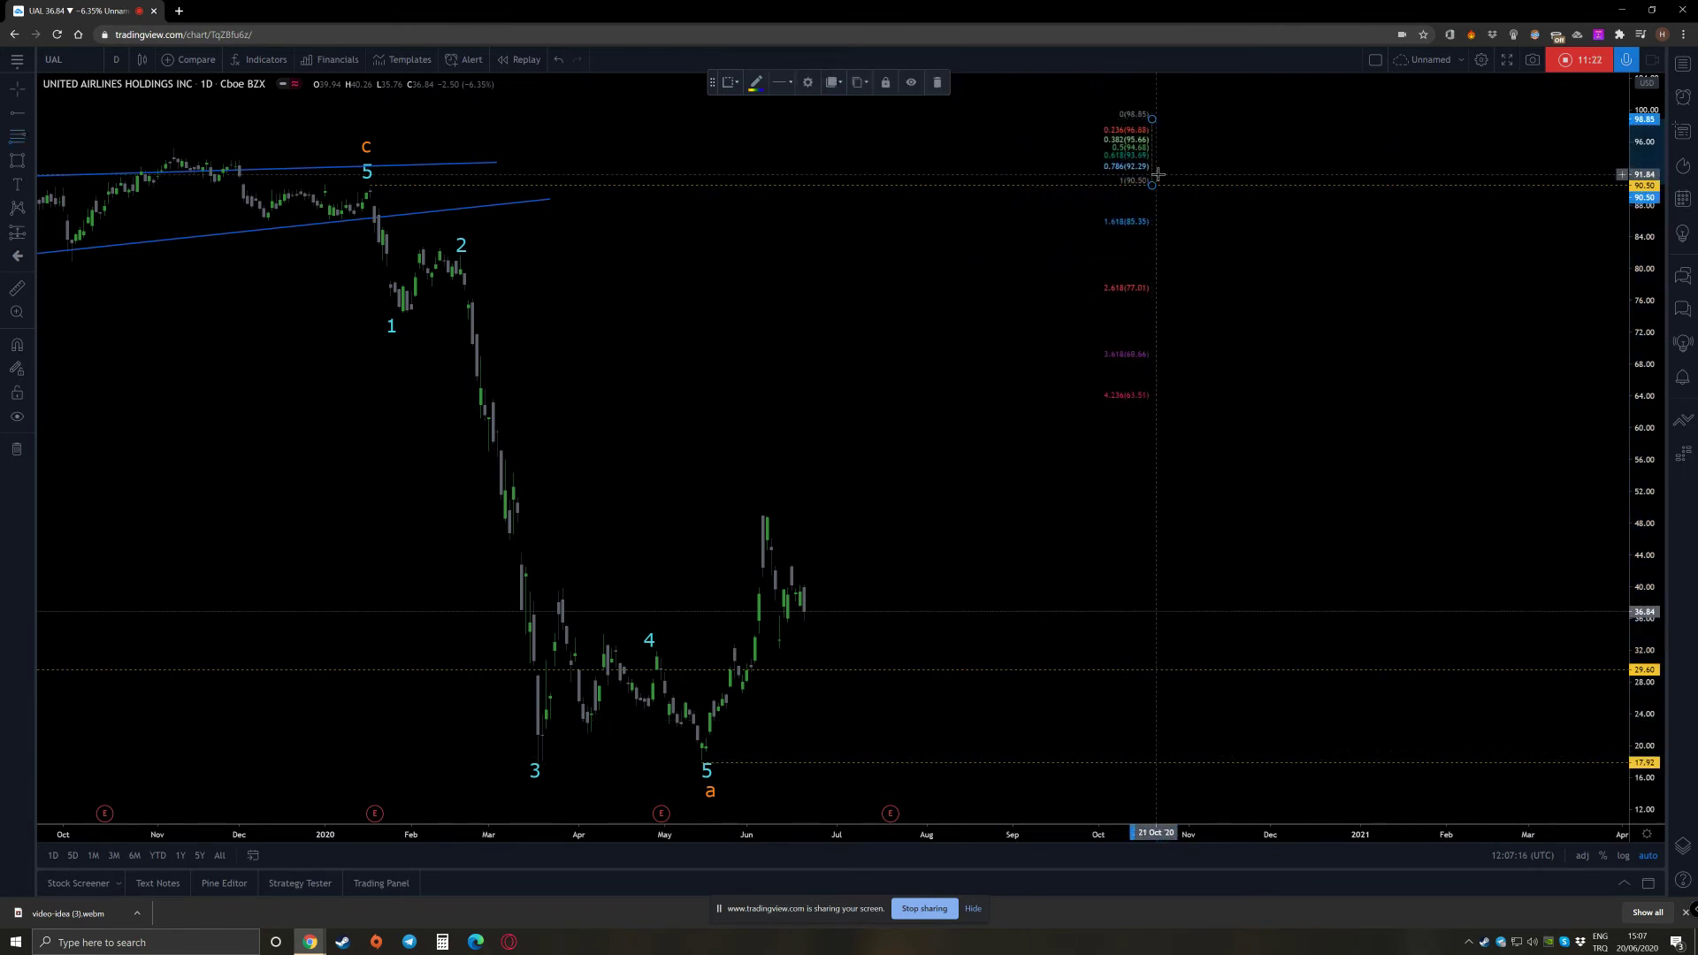
drag(1152, 186, 1118, 762)
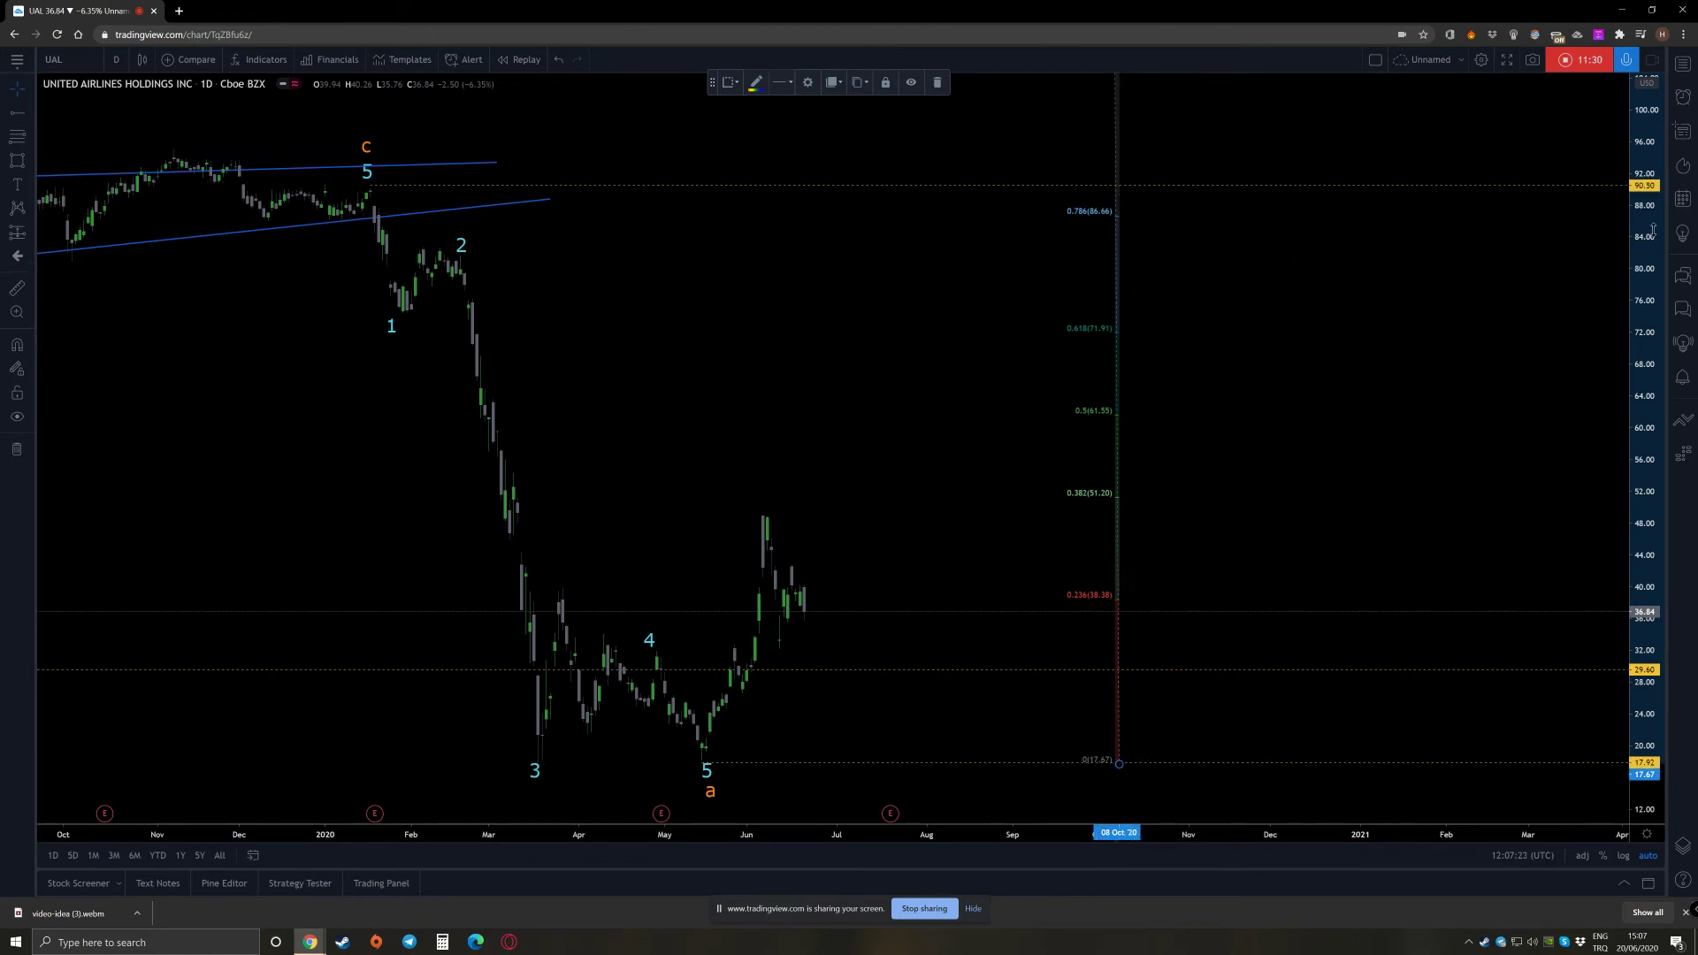
drag(1117, 99, 1127, 205)
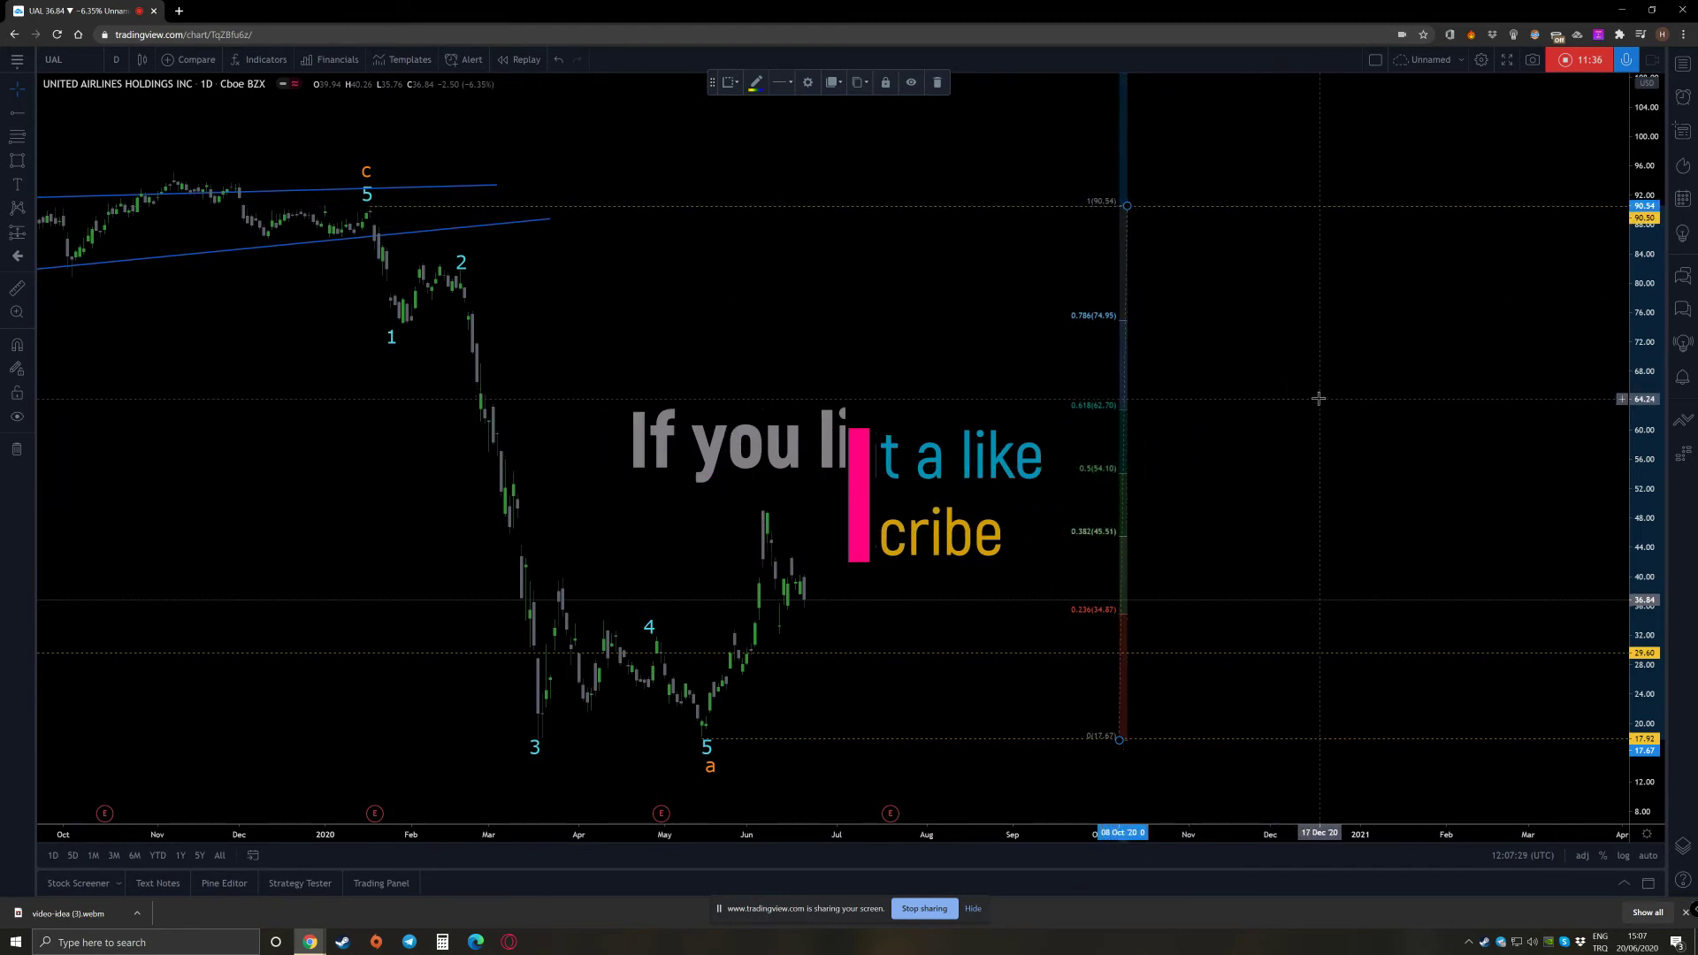
drag(1315, 395, 1334, 385)
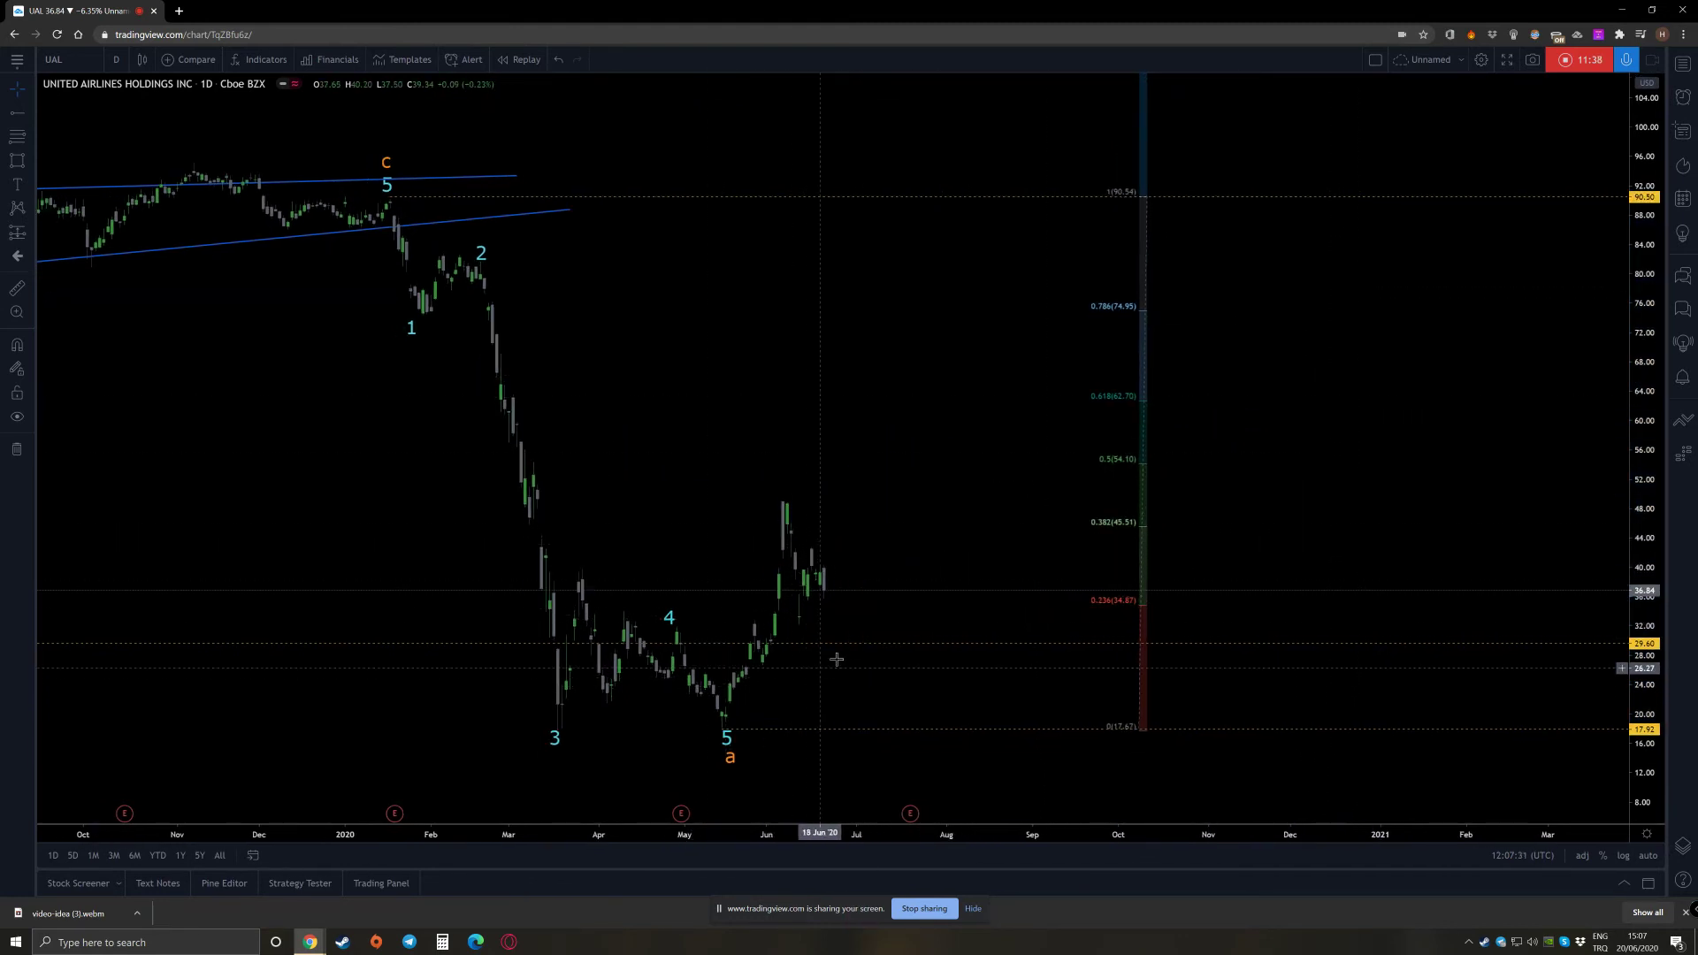
Copy the orange "a" label, change the copy's text to "b", and place it in mid-July 2020 at about 62.6
click(731, 757)
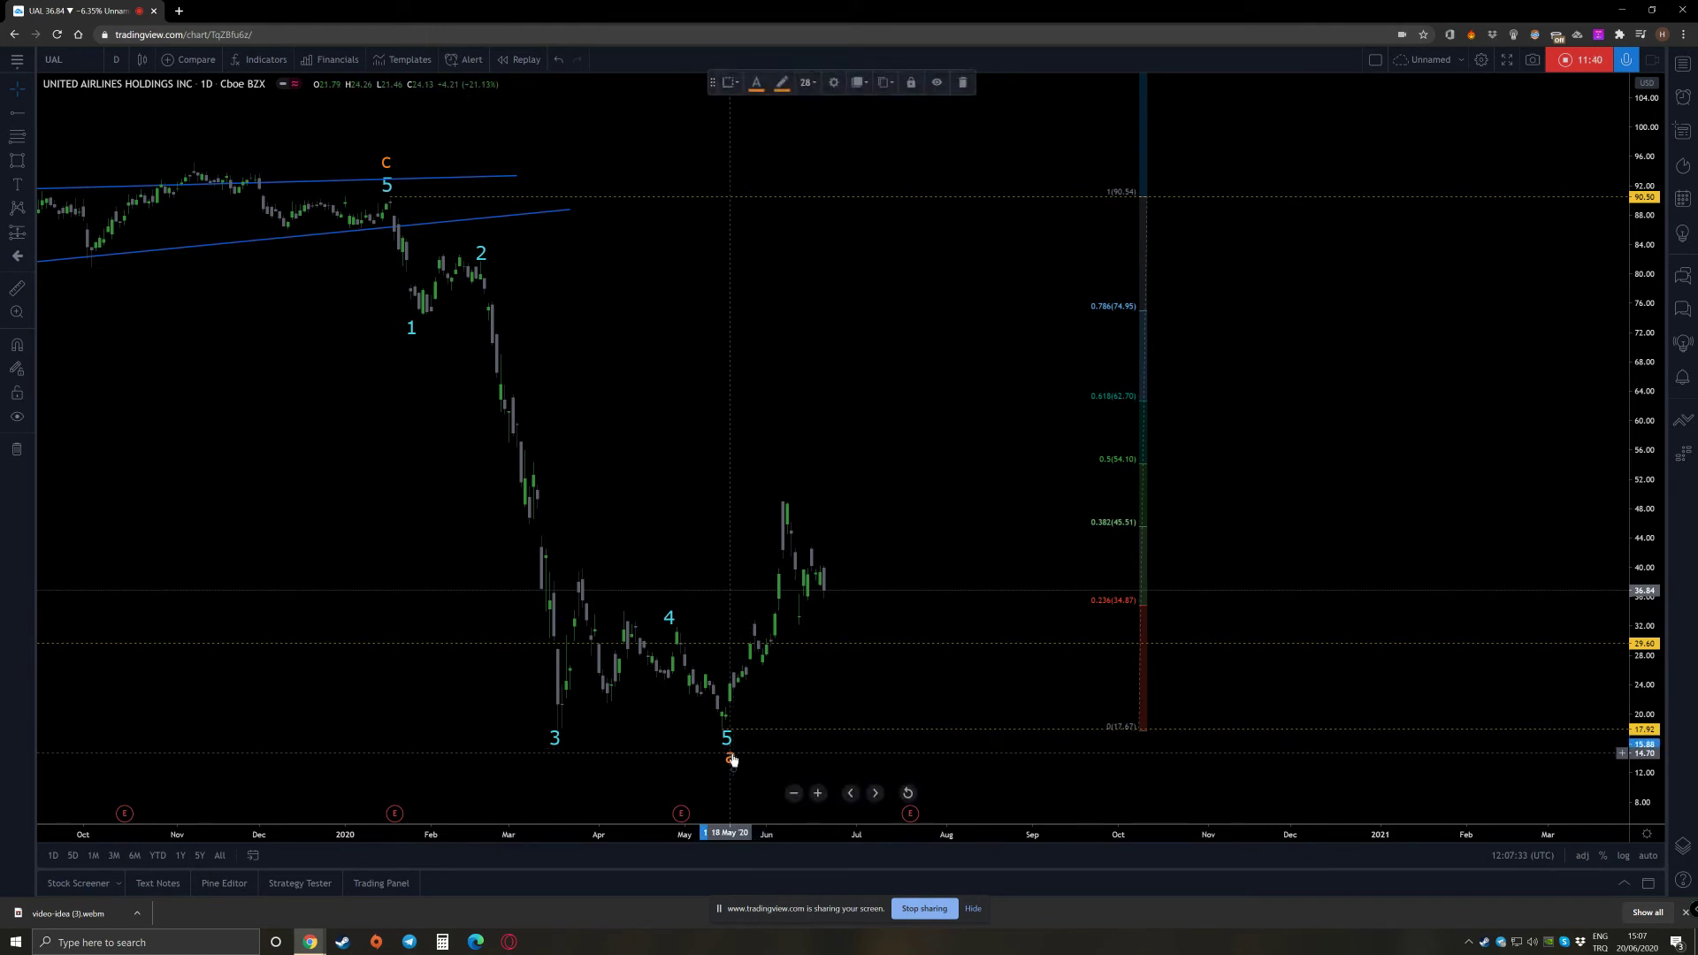
drag(730, 758, 913, 395)
double_click(912, 396)
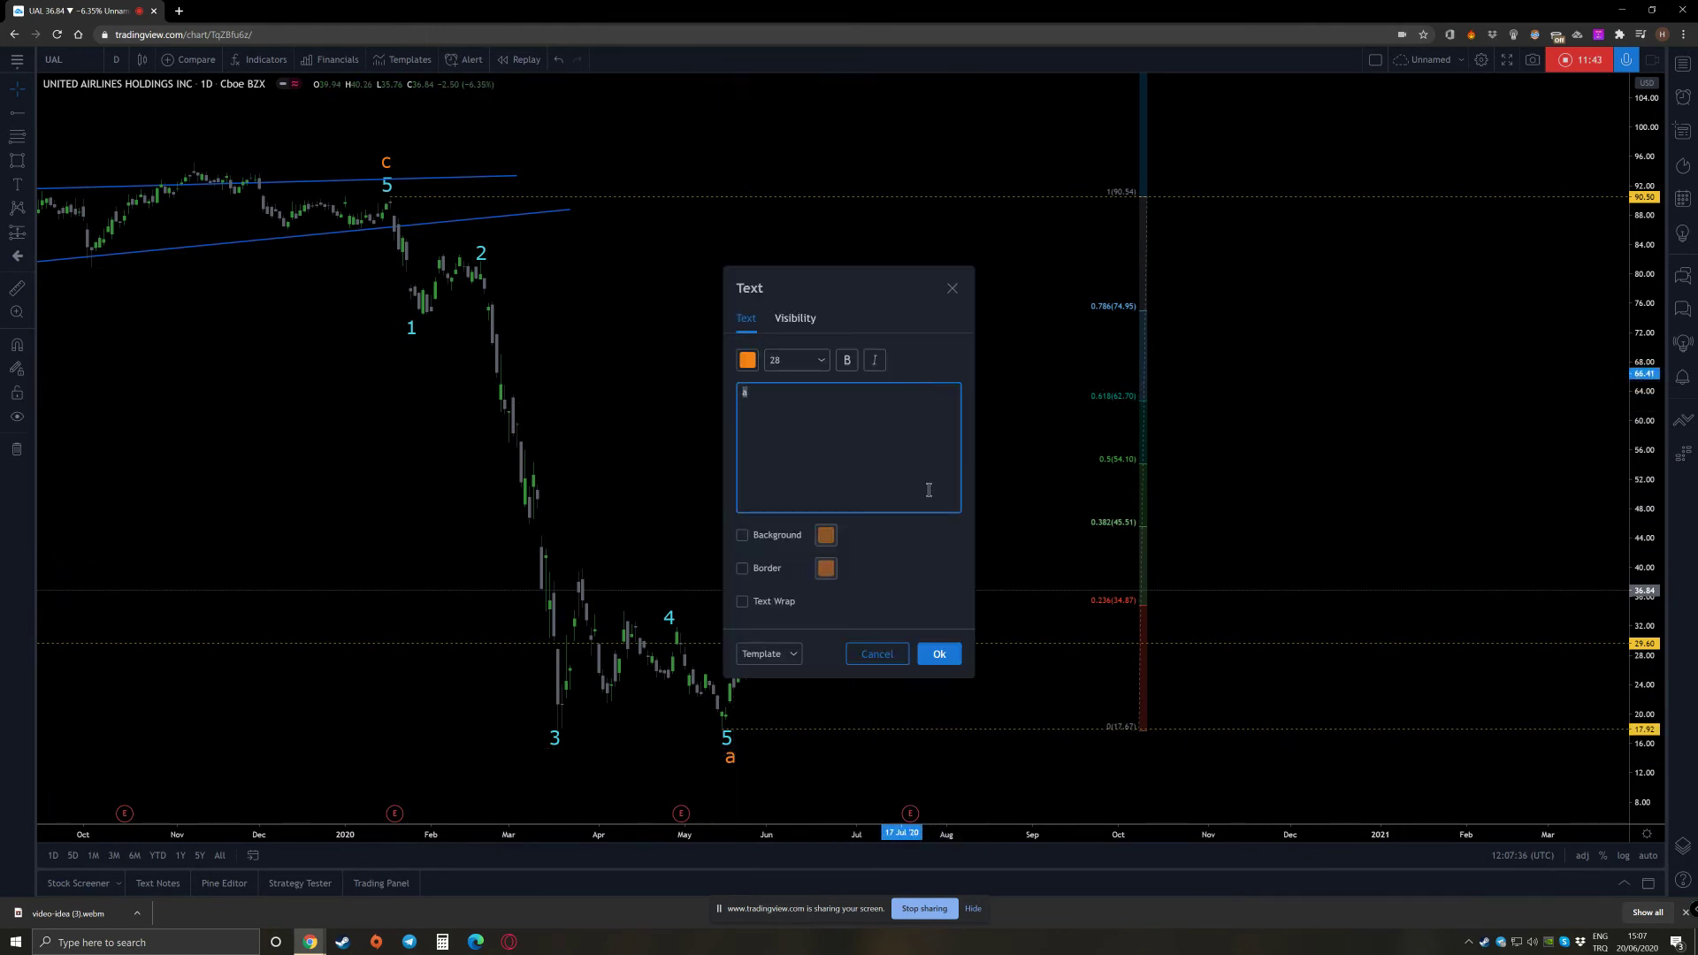
click(940, 653)
drag(932, 396, 929, 378)
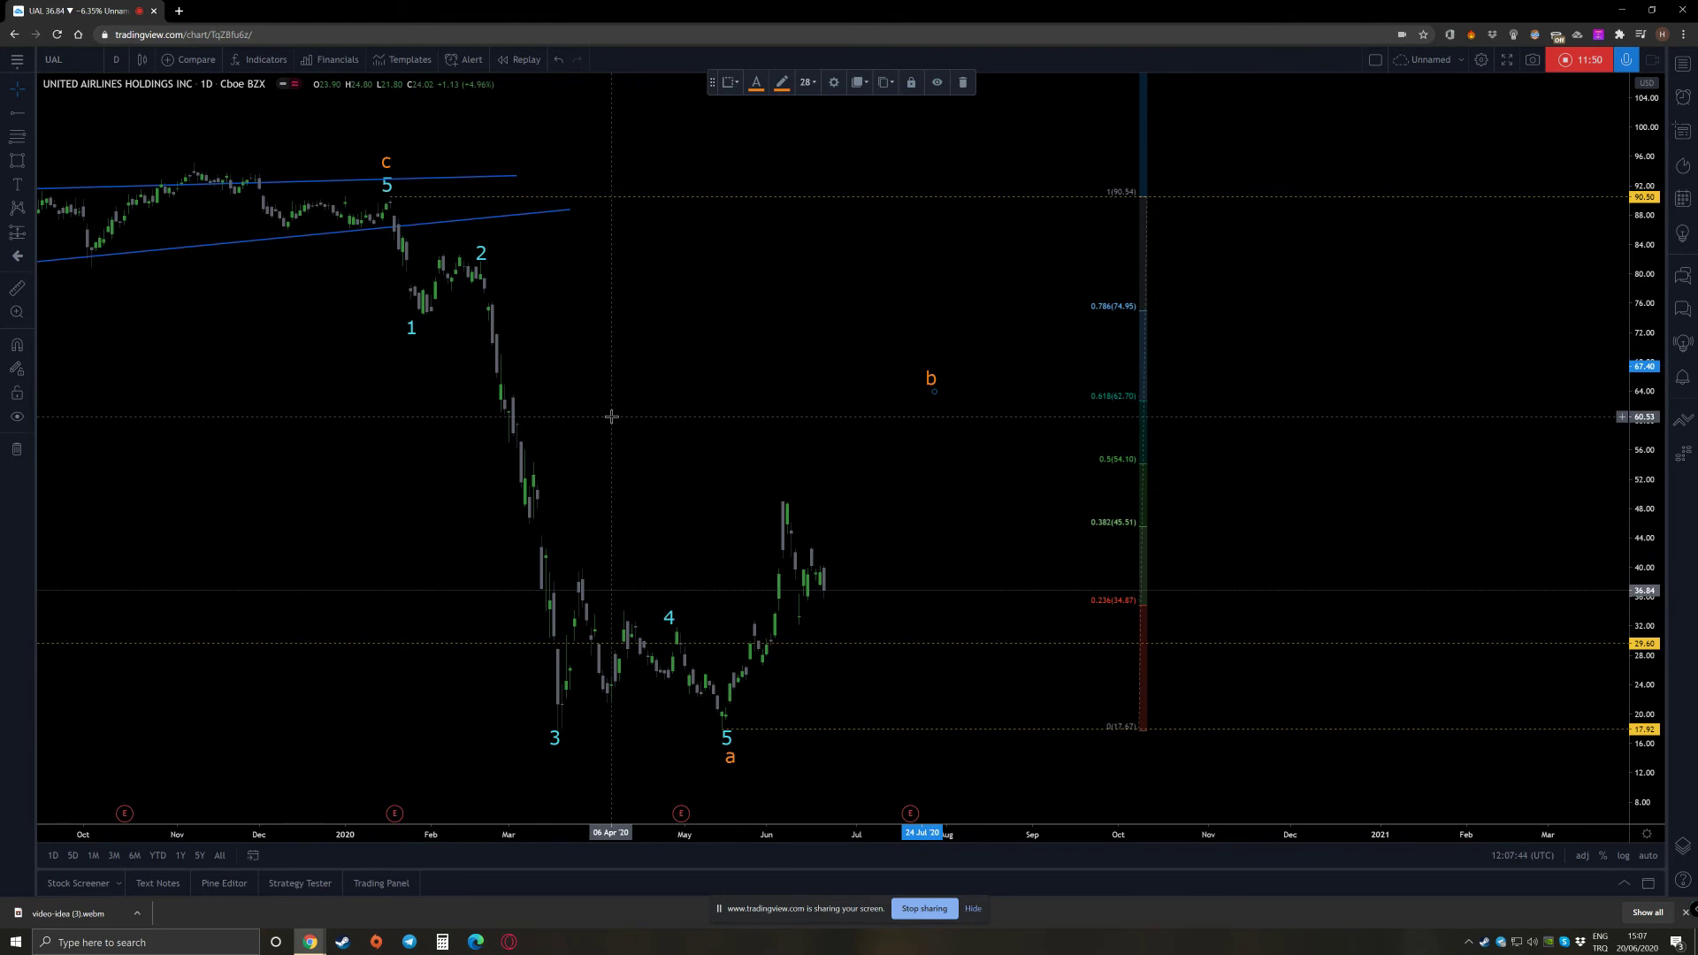
drag(930, 385, 961, 404)
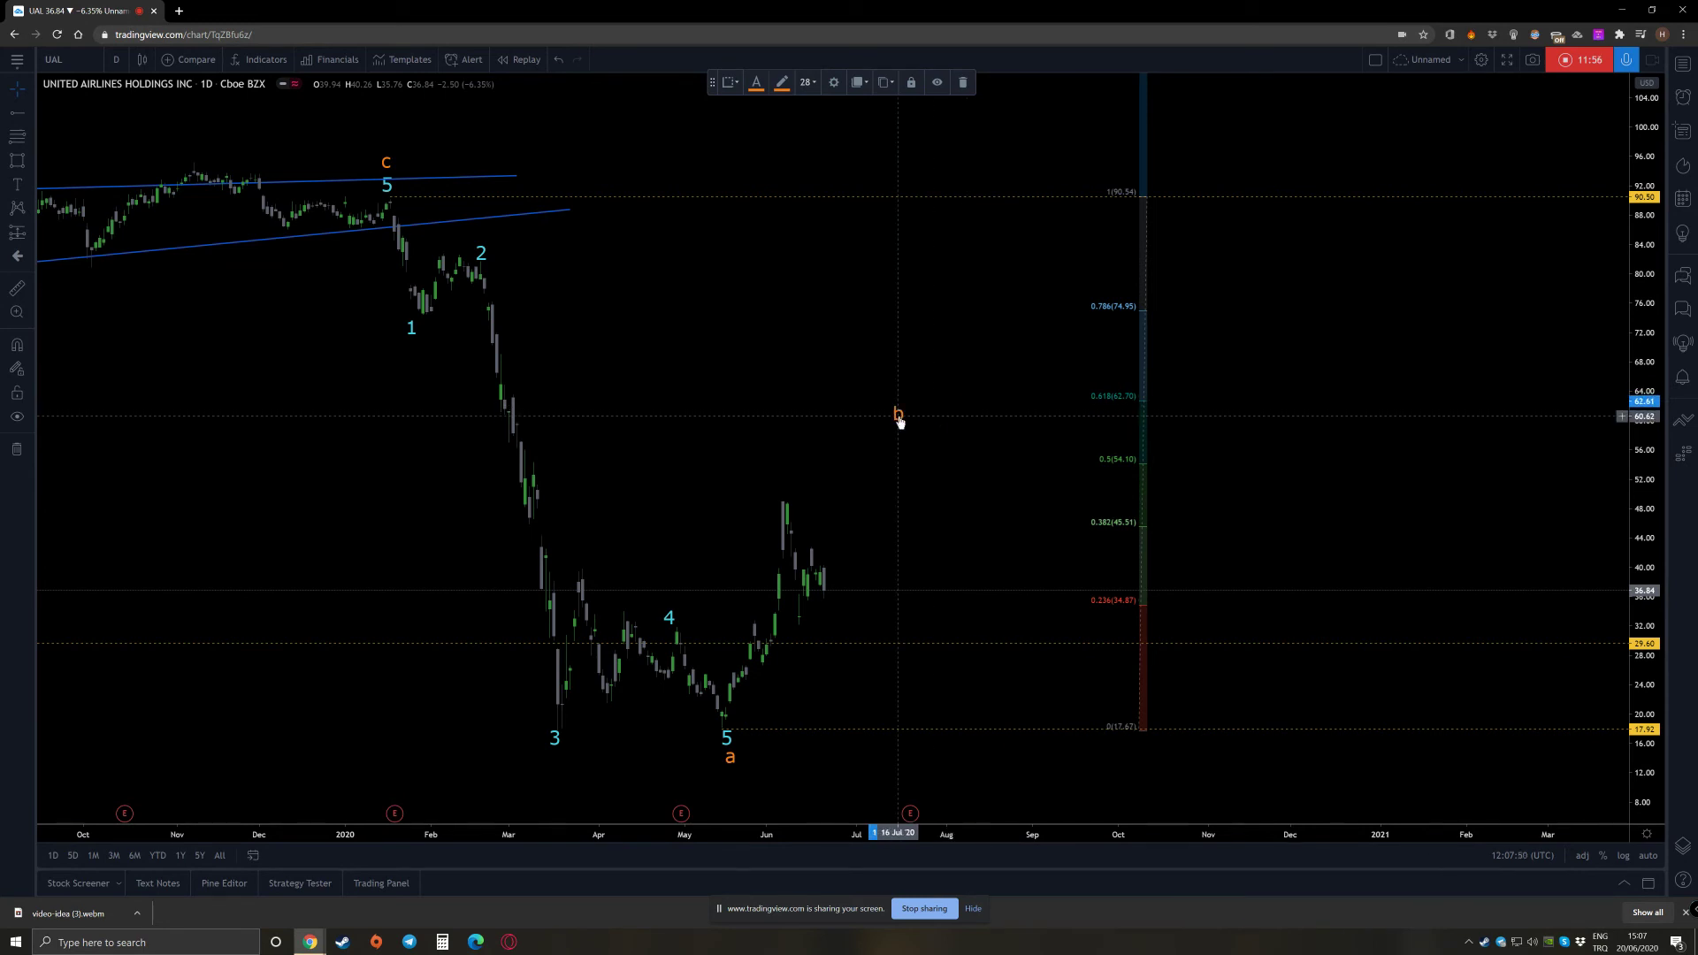
Draw a horizontal ray from early May 2020 at the 0.618 retracement level, about 62.79, and color it magenta
click(17, 113)
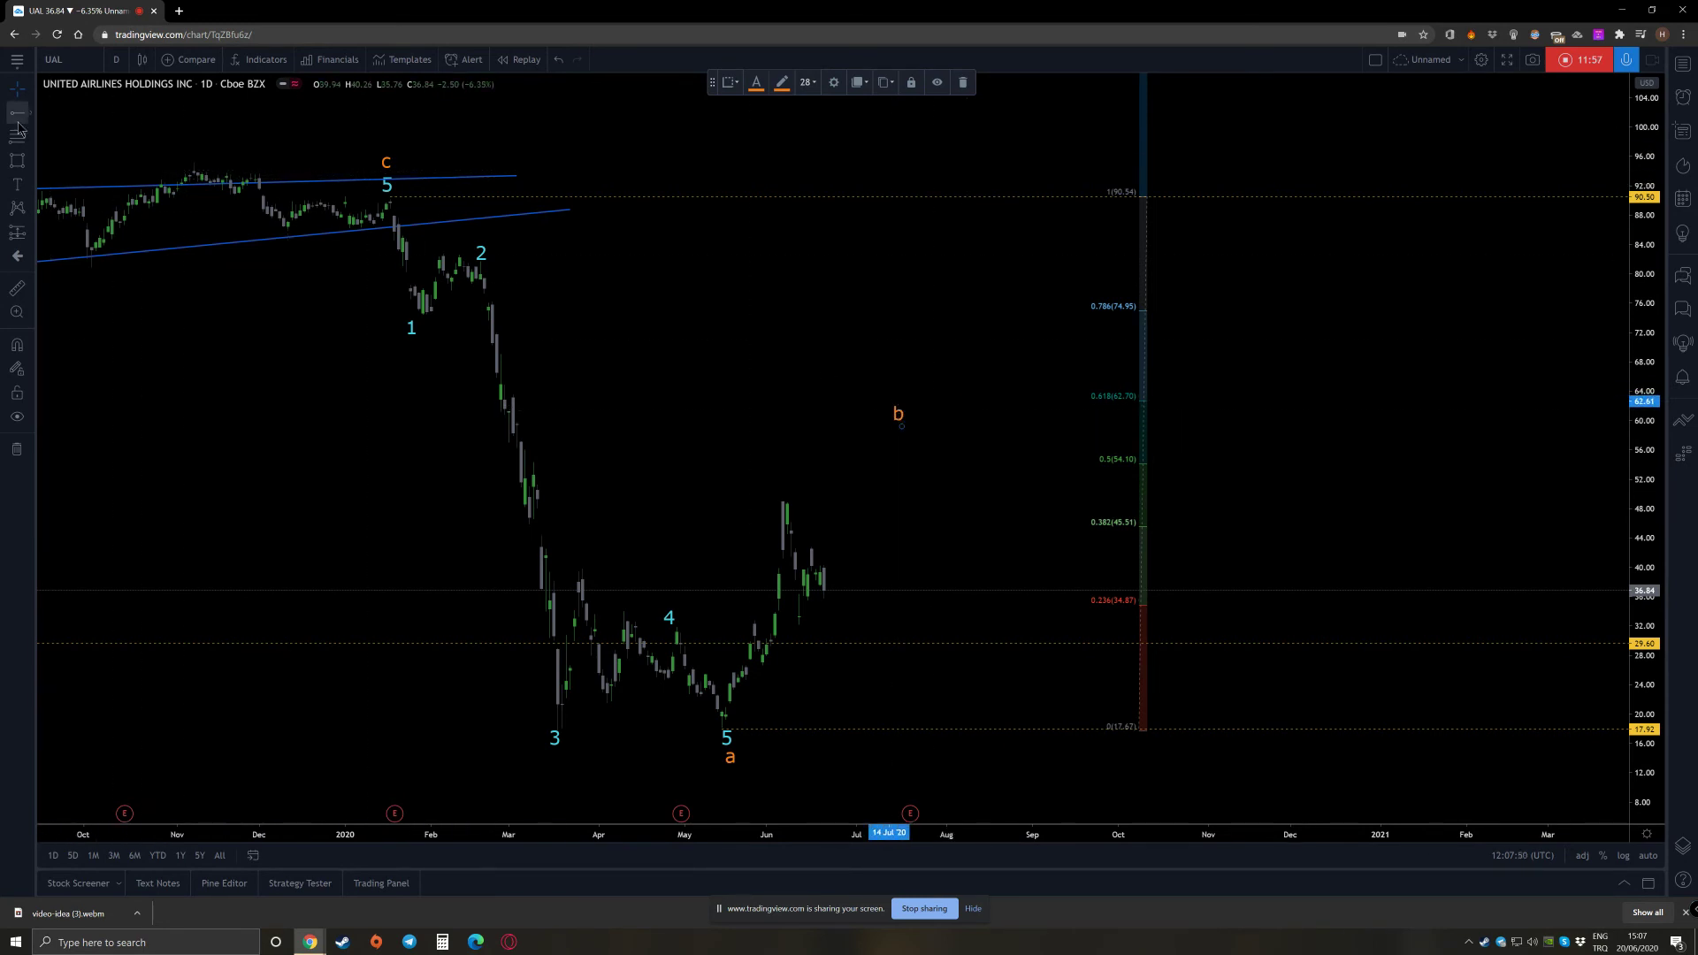
click(699, 401)
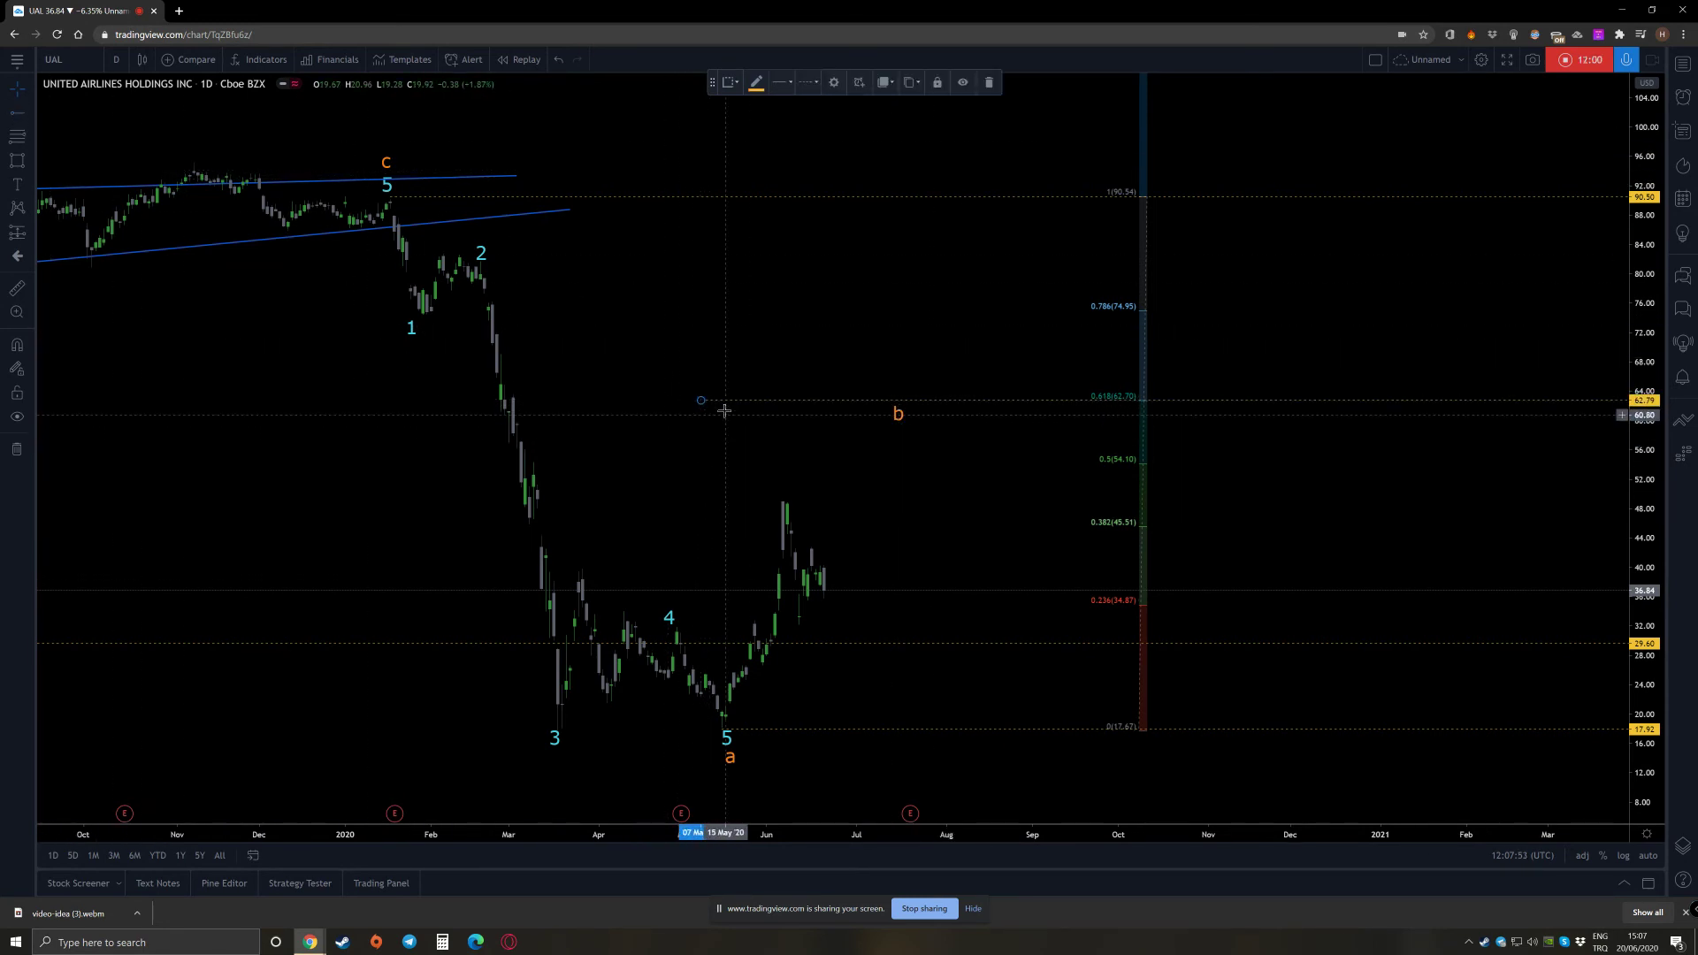
click(758, 84)
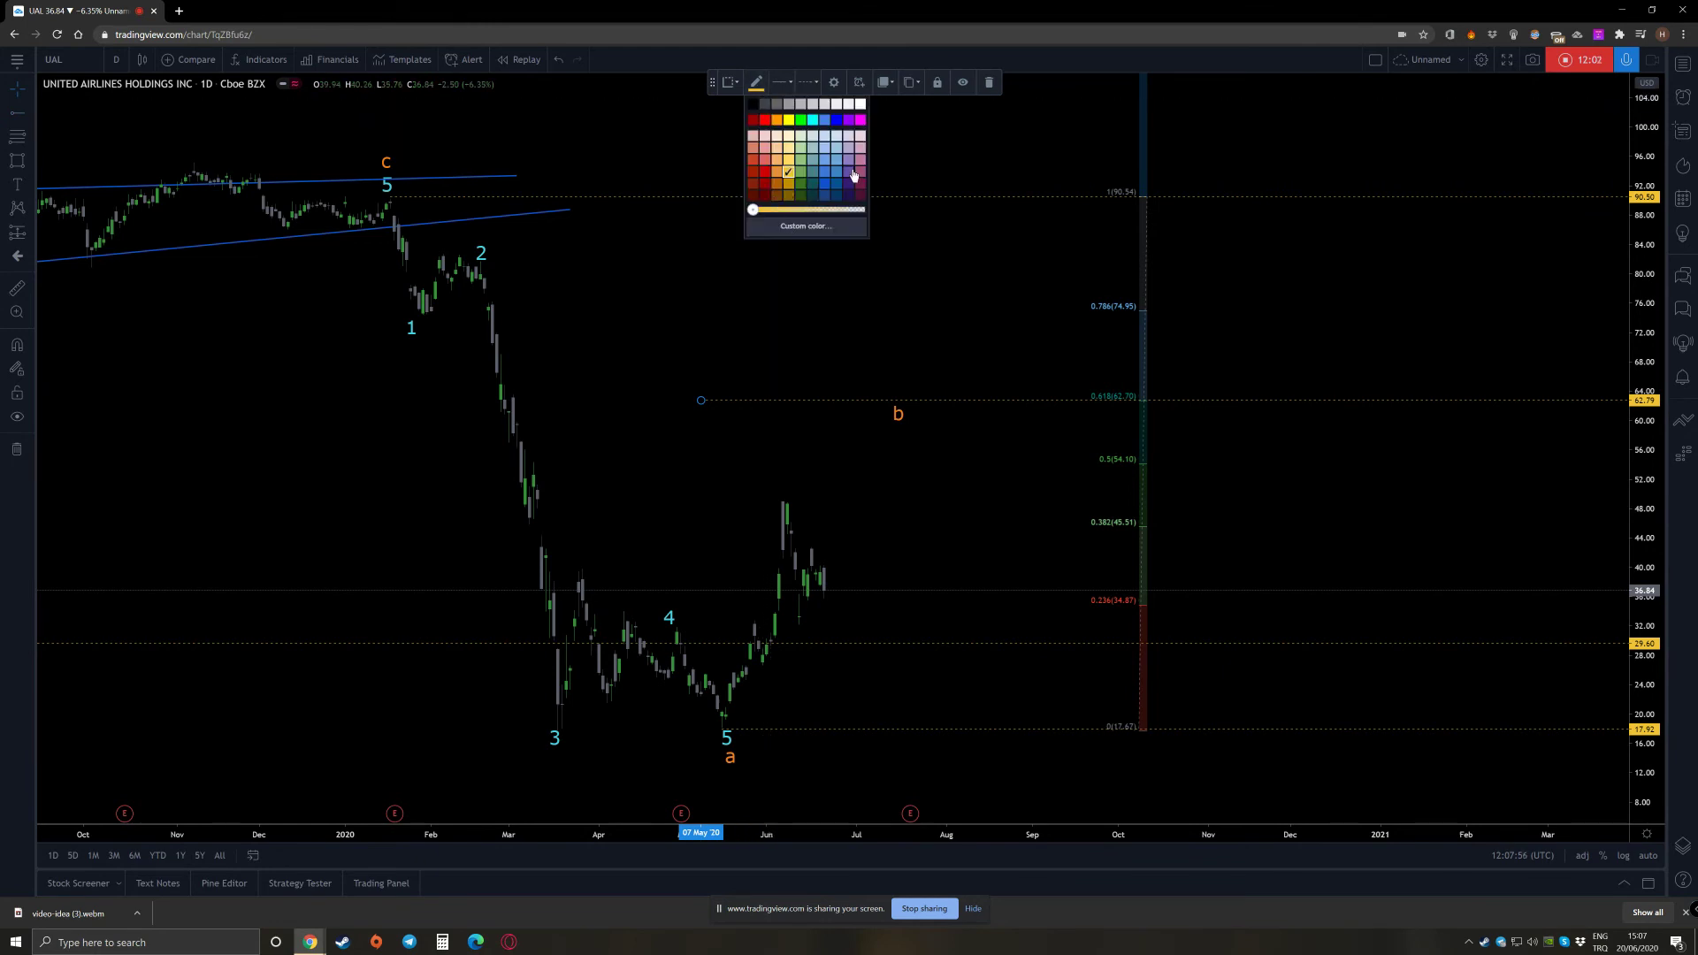
click(860, 121)
click(899, 370)
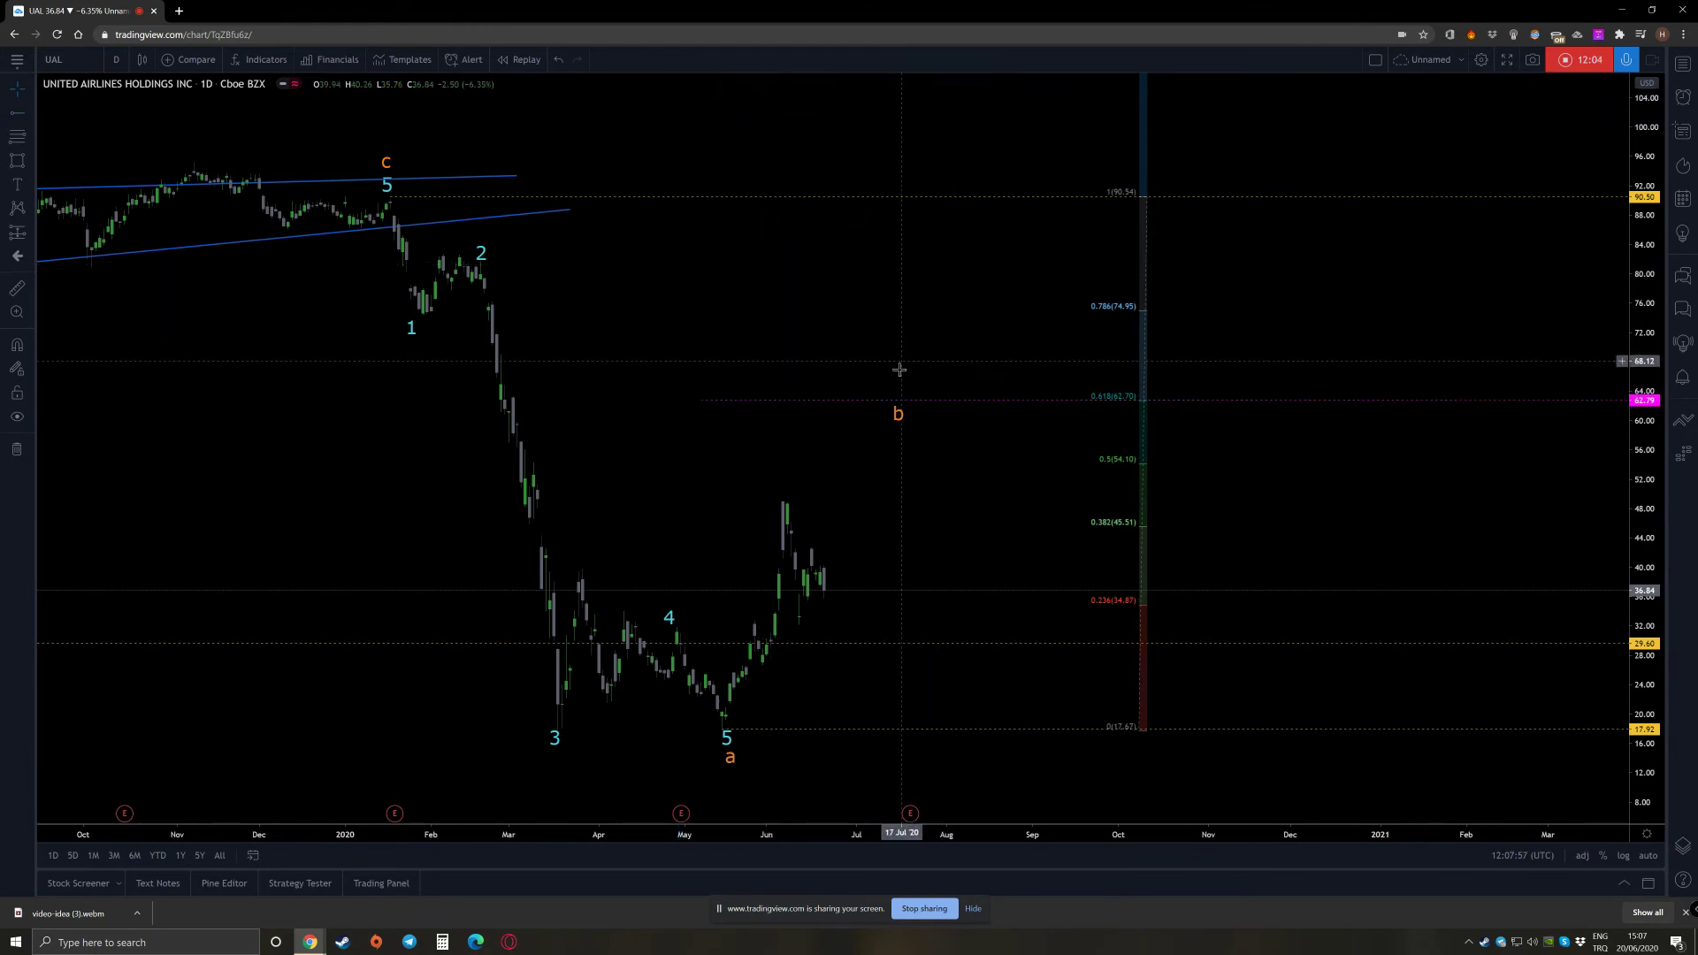
Move the orange "b" label to mid-August 2020, just below the magenta ray
mouse_move(896, 421)
mouse_down()
mouse_move(834, 474)
mouse_move(784, 443)
mouse_move(864, 345)
mouse_move(917, 336)
mouse_move(926, 363)
mouse_move(823, 451)
mouse_move(898, 337)
mouse_move(982, 428)
mouse_up()
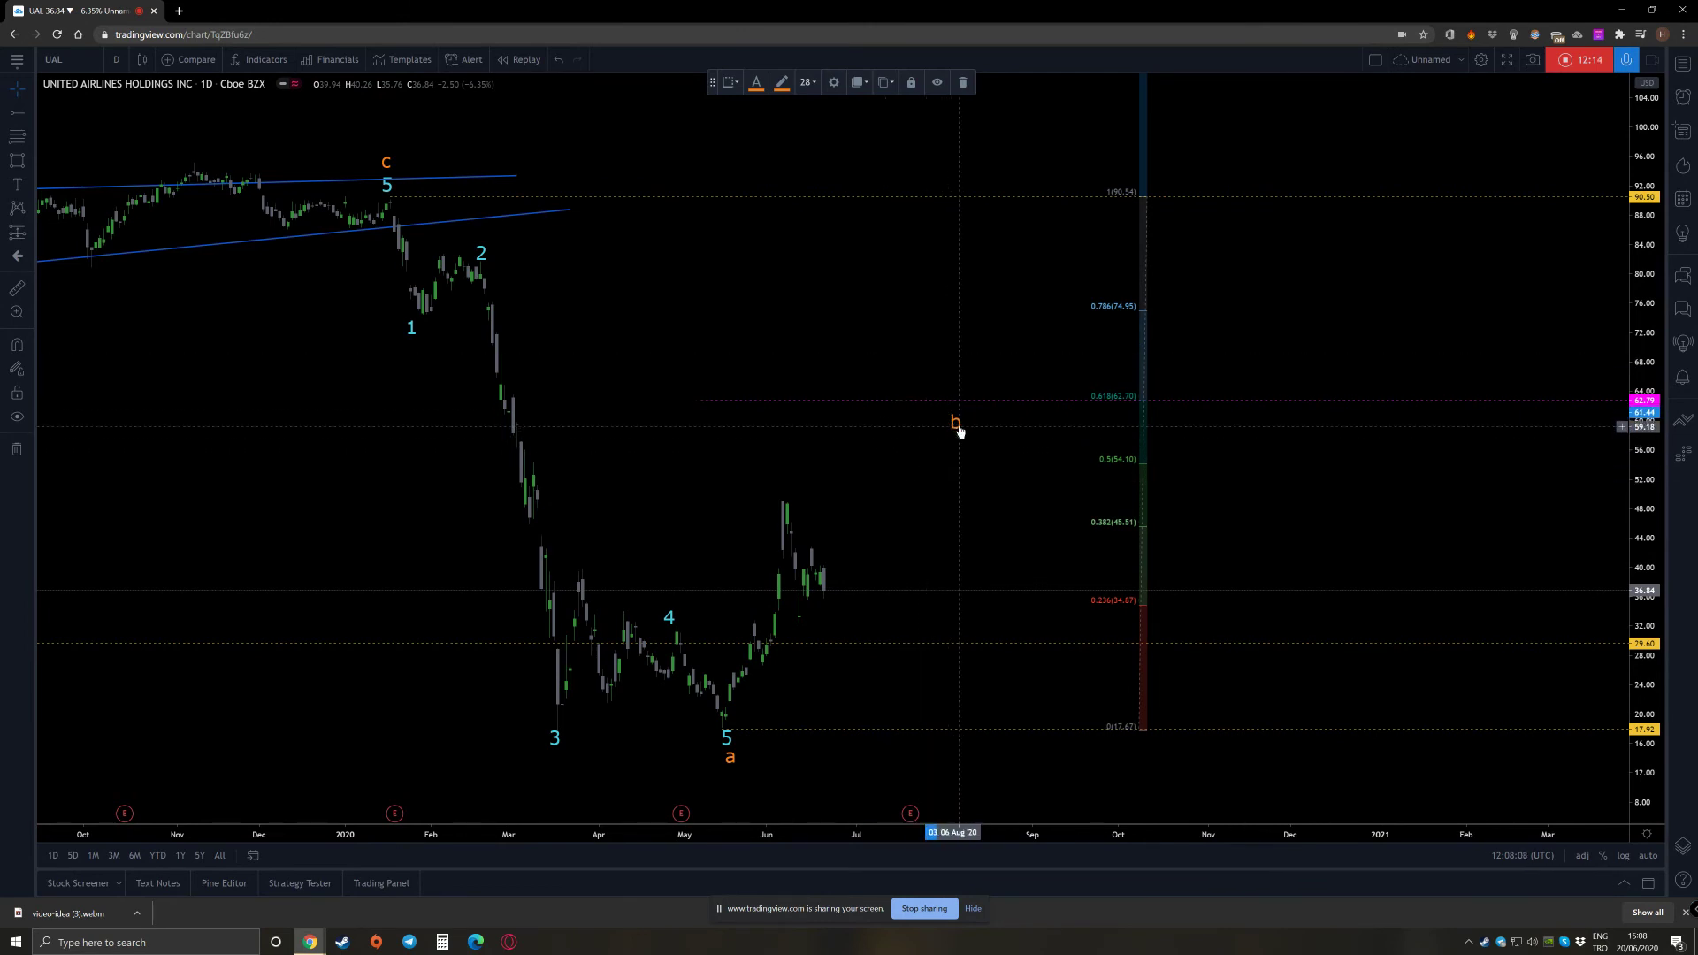
drag(952, 428, 987, 441)
click(880, 362)
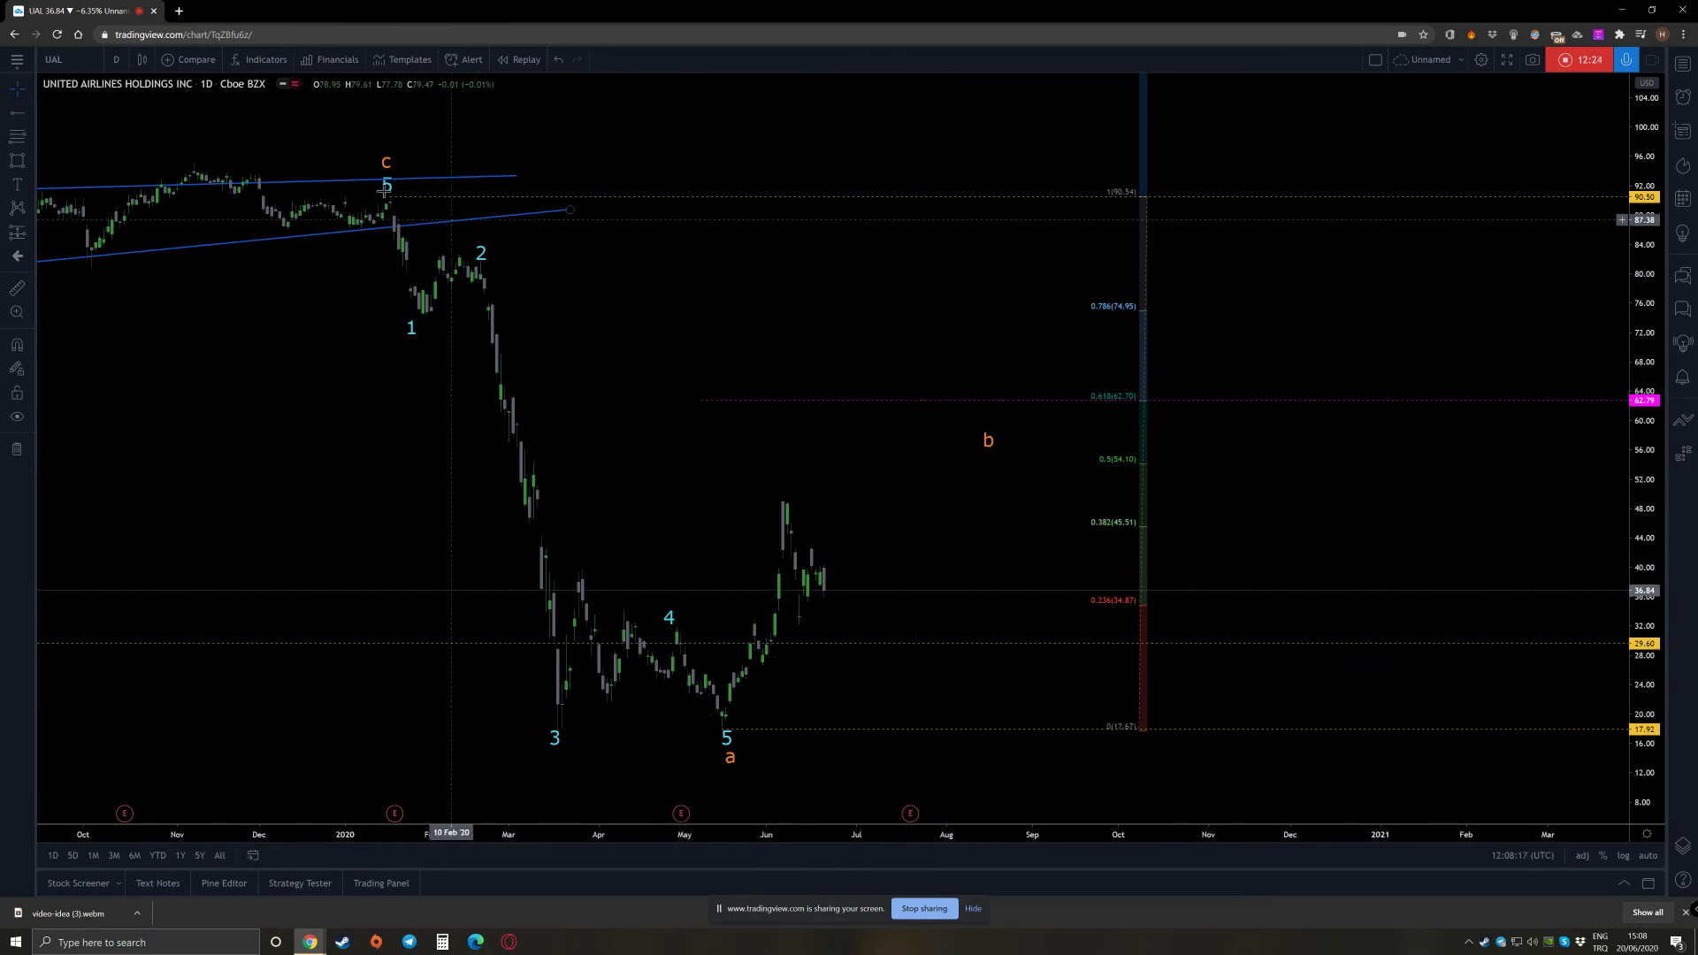
Draw a second magenta horizontal ray from early November 2020 at about 62.70, continuing the 0.618 level
click(18, 113)
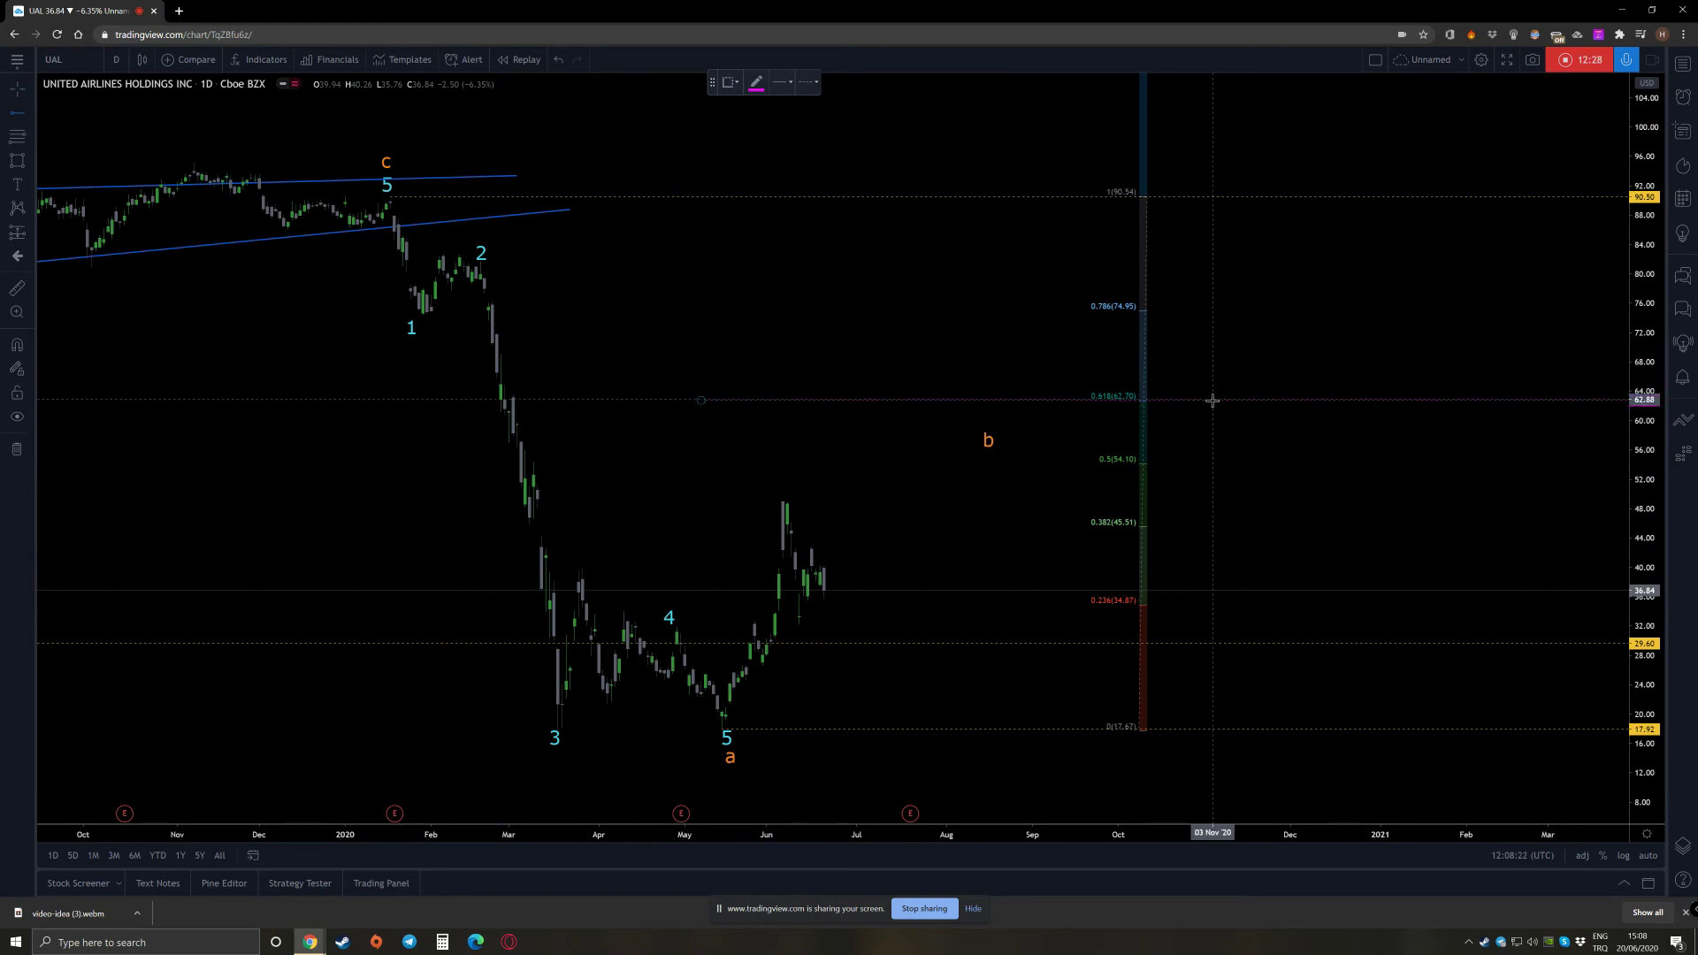
drag(1212, 401, 1209, 458)
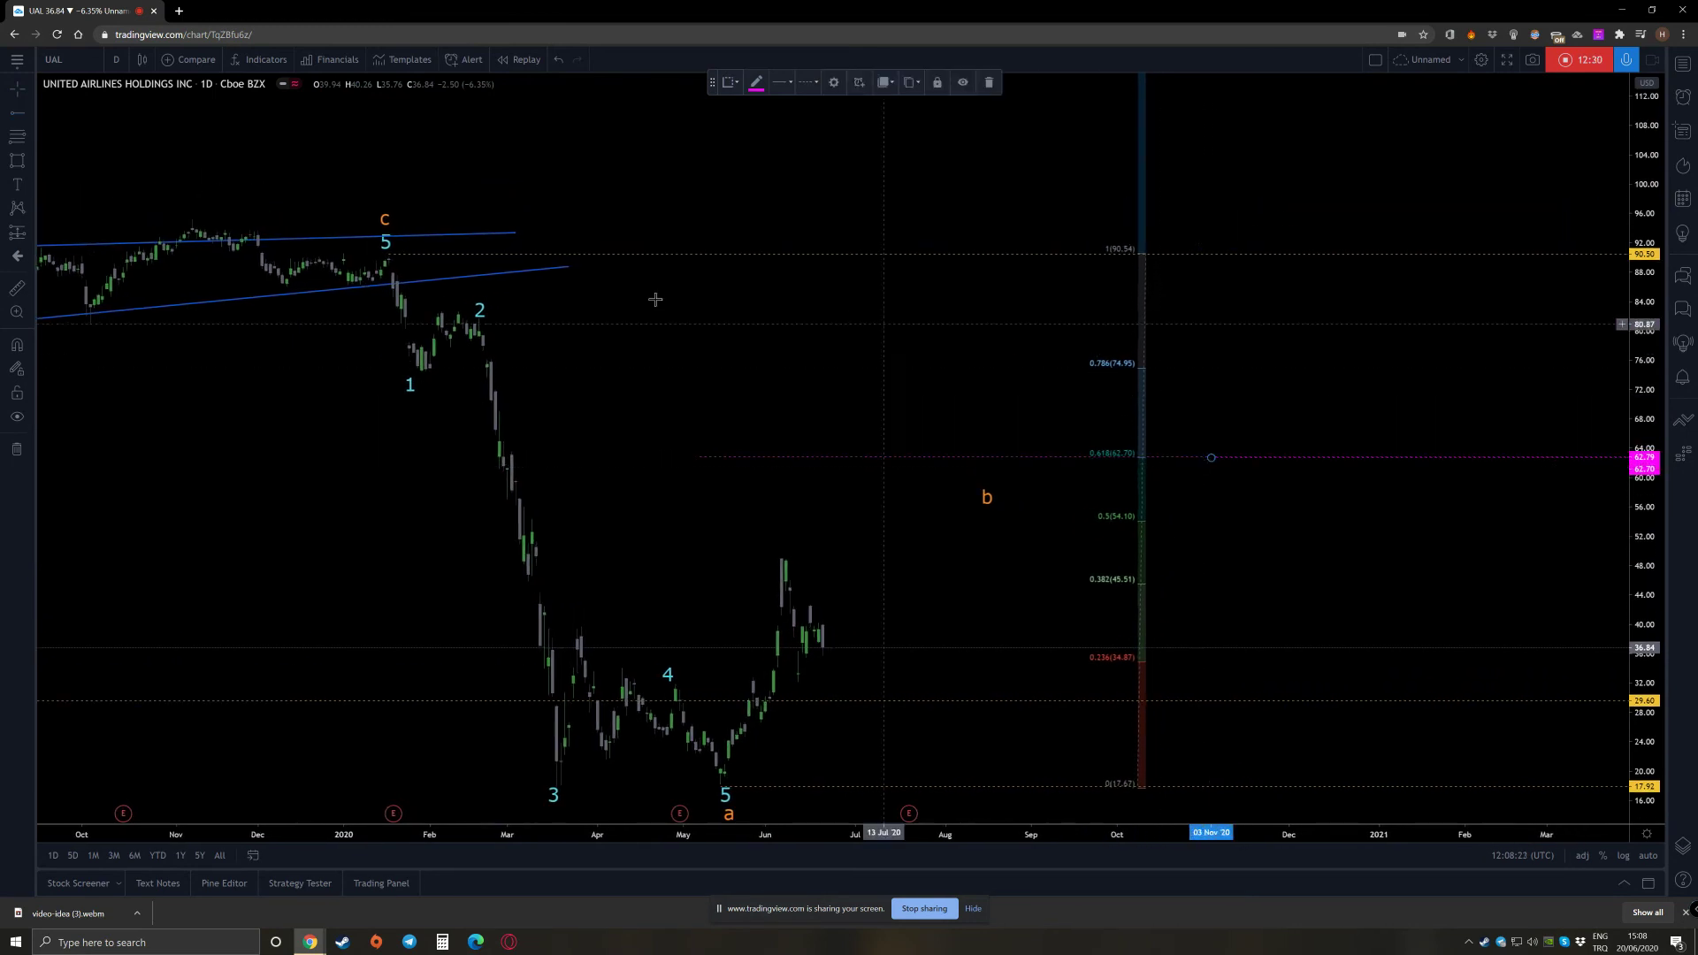
mouse_move(711, 391)
mouse_down()
mouse_move(638, 340)
mouse_move(626, 306)
mouse_up()
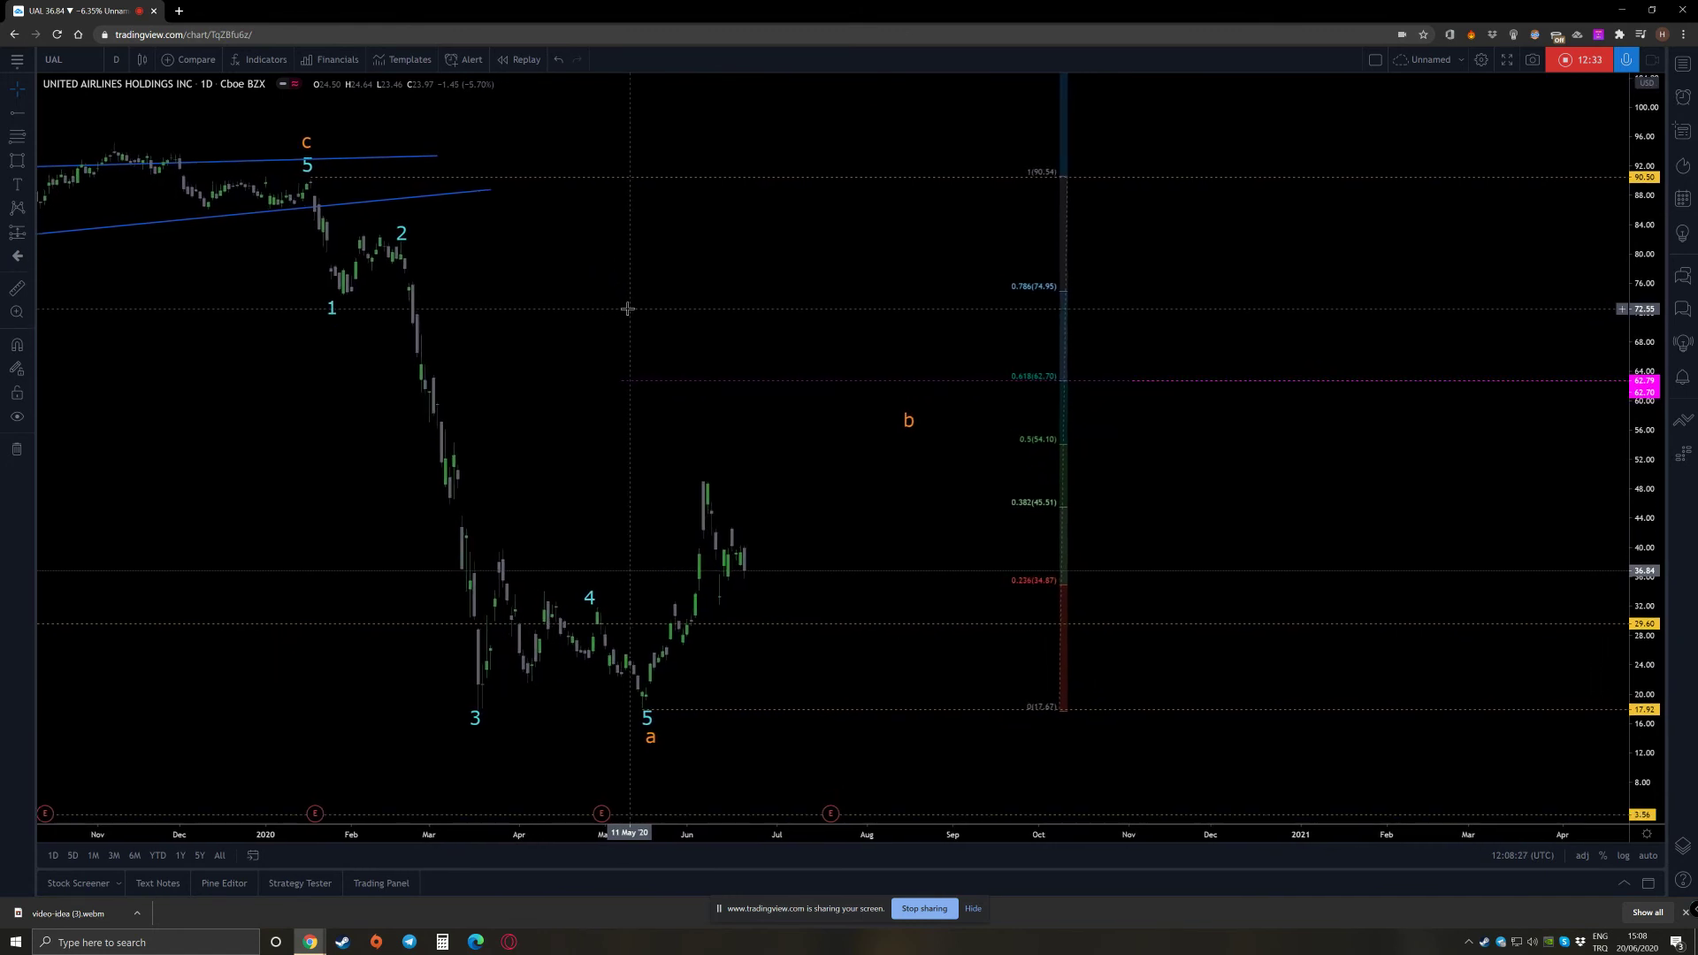
Draw a steep falling trend line beneath the orange "b" label, from about 55.83 in mid-August to about 11.09 in September 2020
click(31, 119)
click(88, 116)
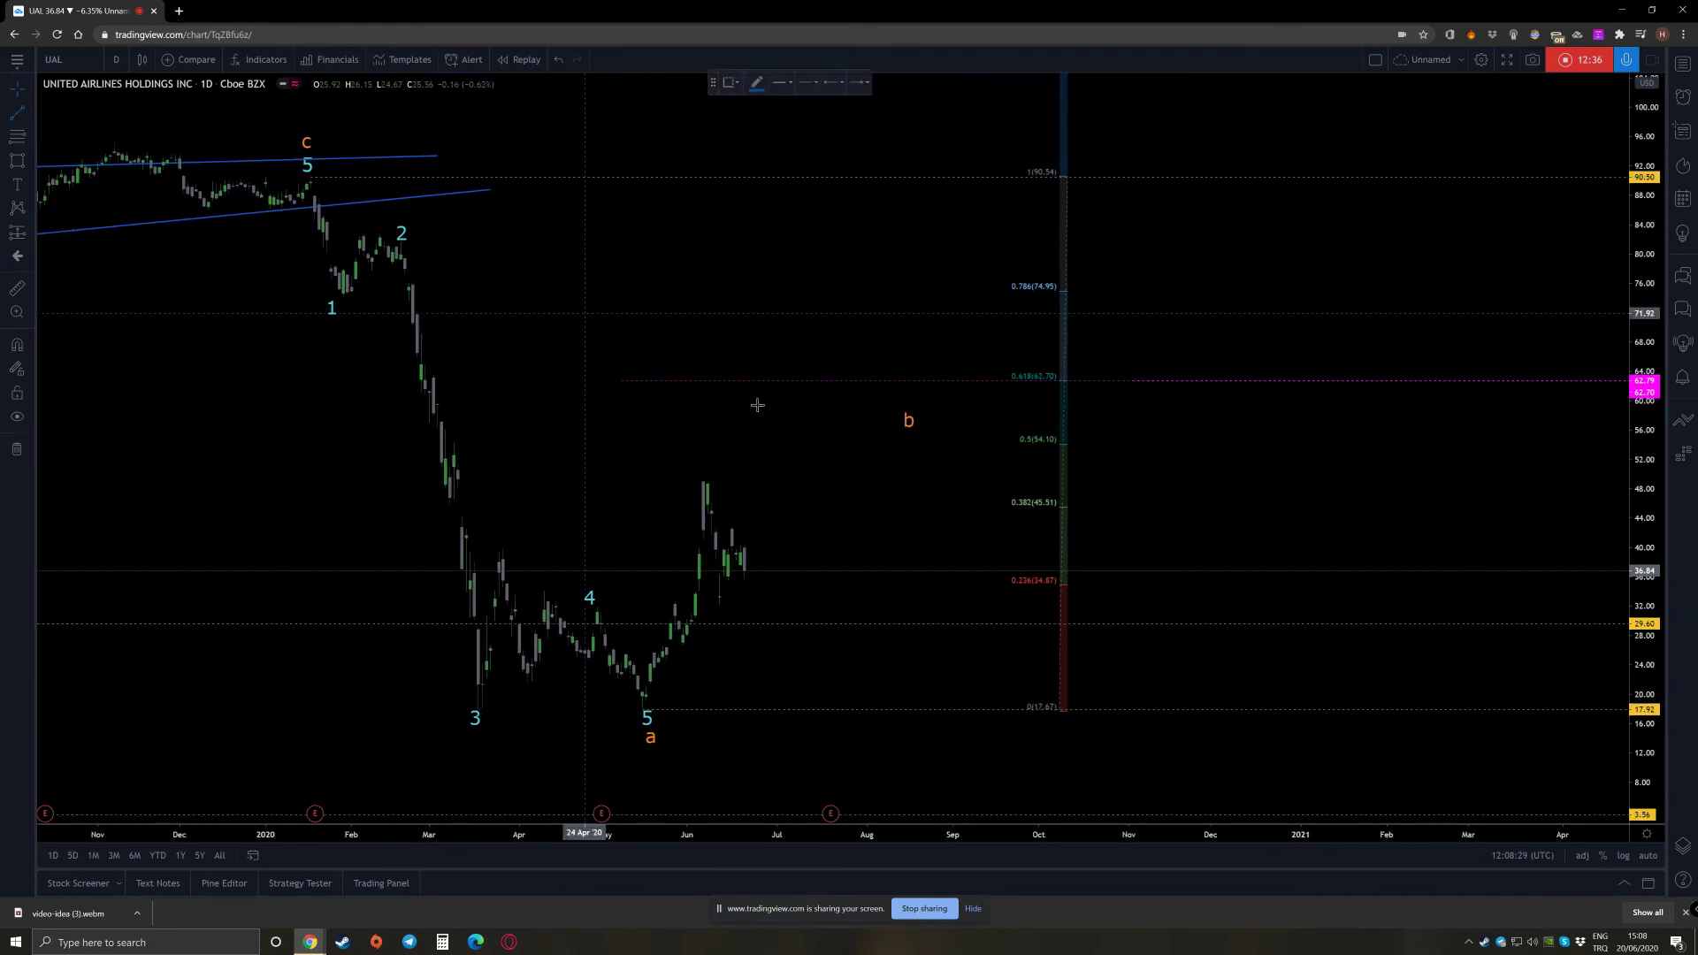
click(941, 380)
click(1006, 709)
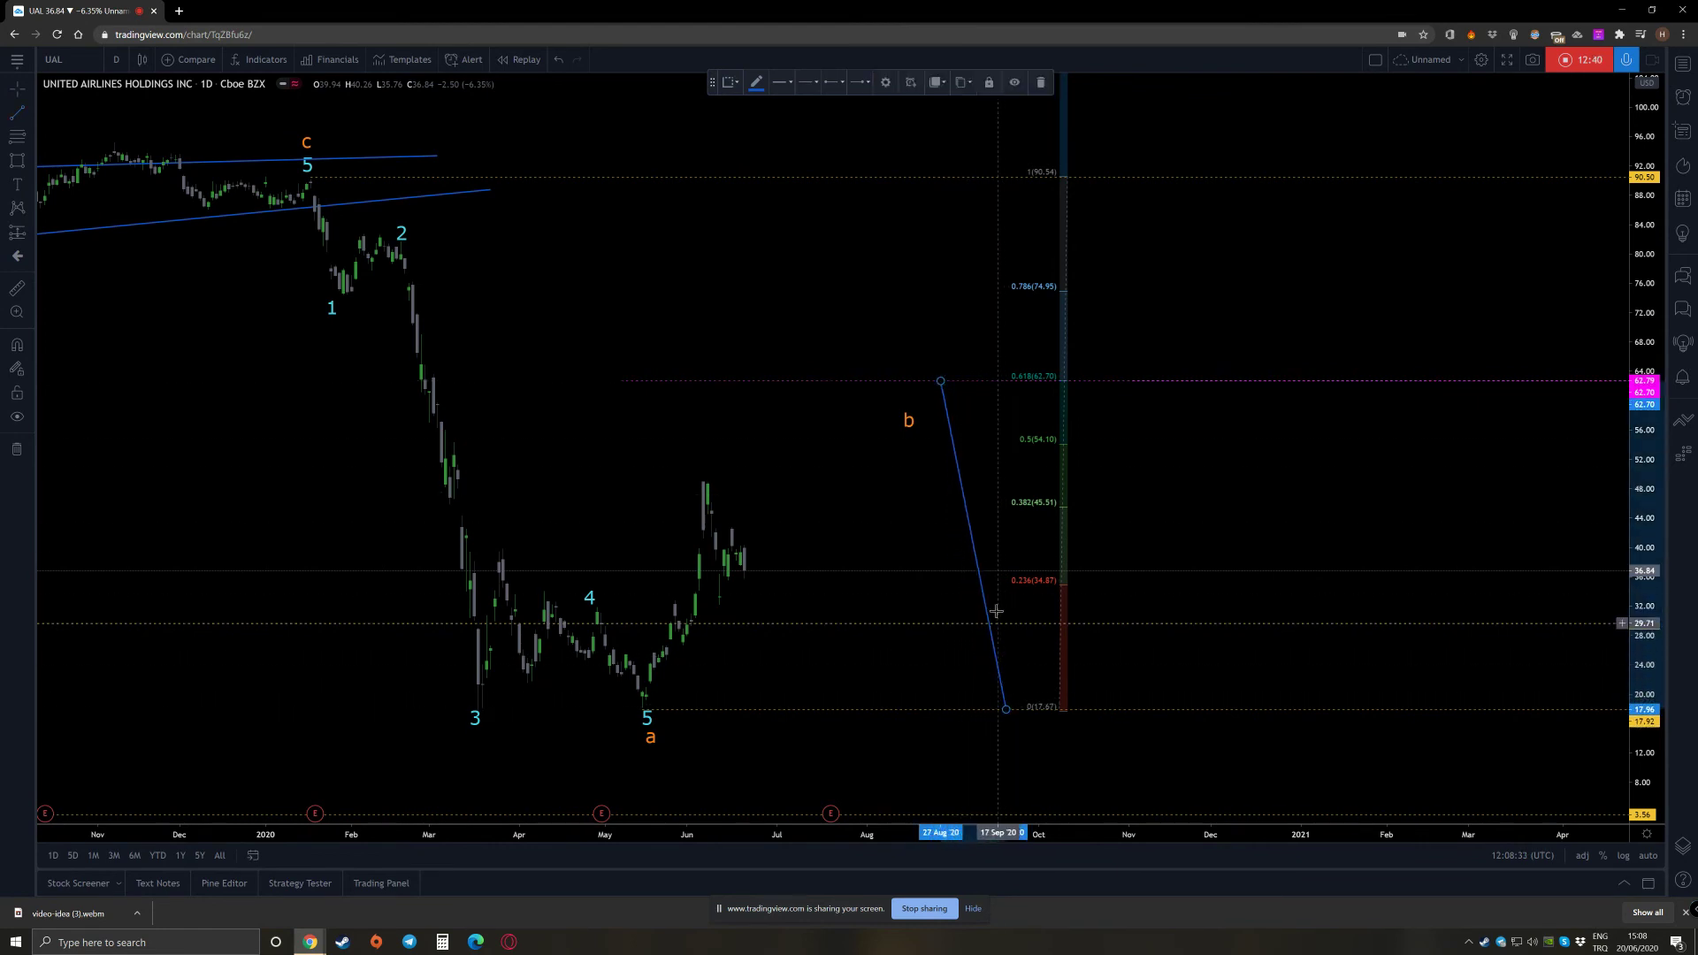
drag(977, 560, 945, 606)
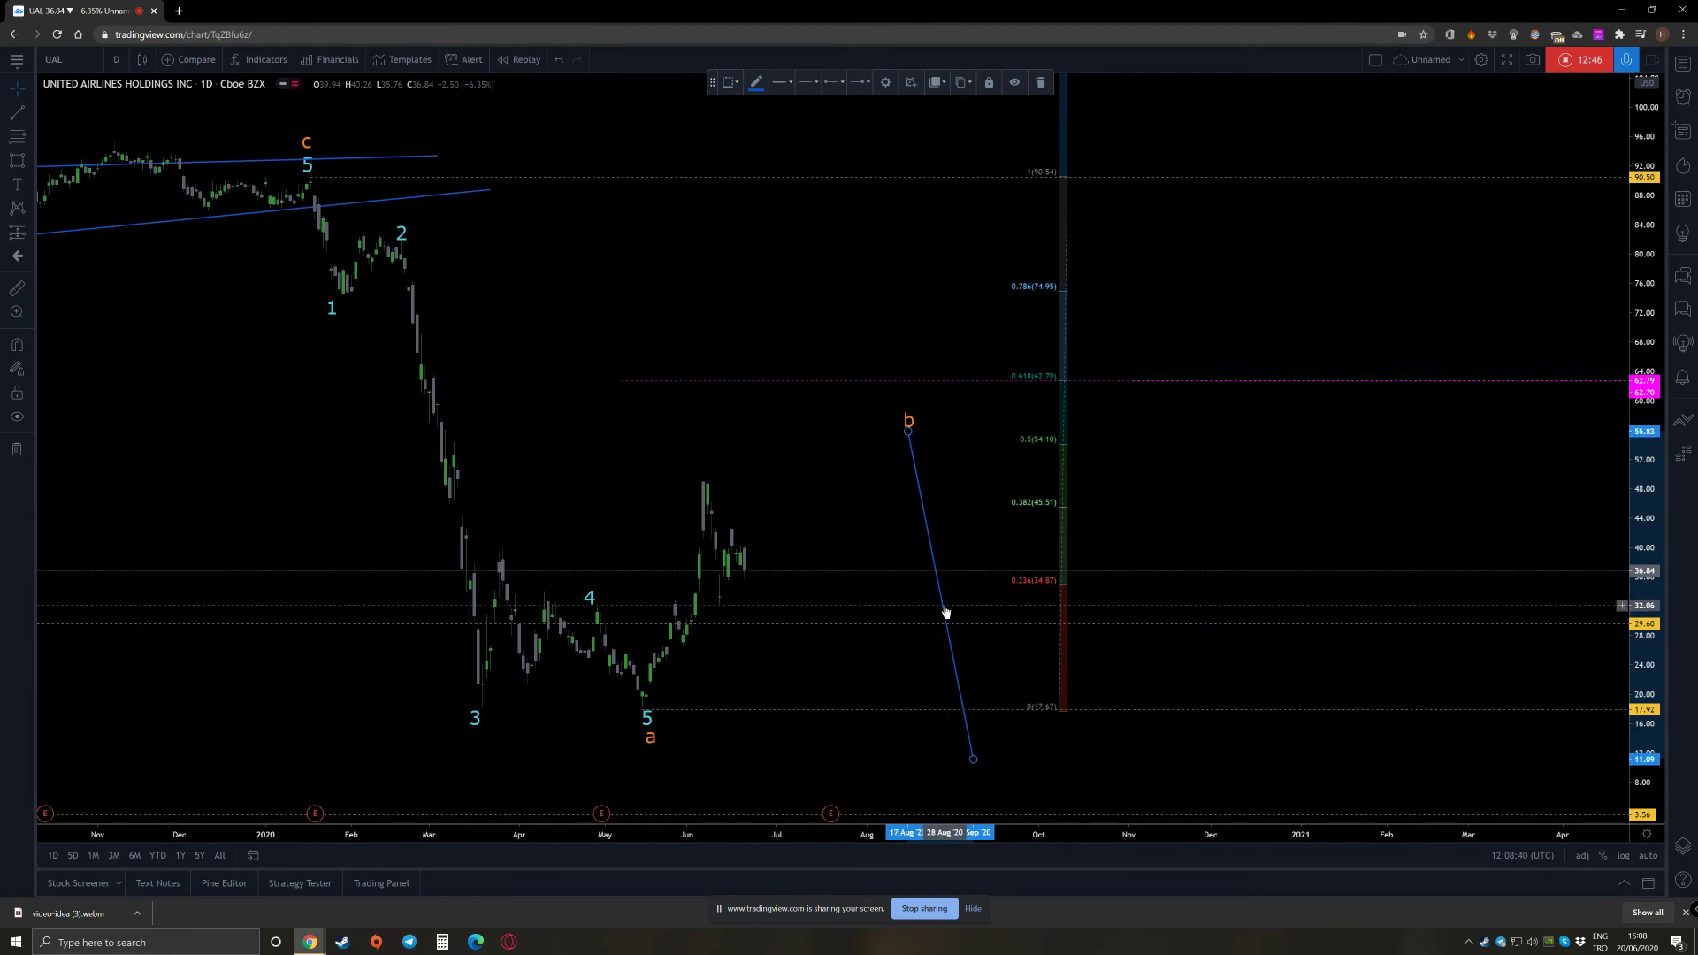
click(833, 531)
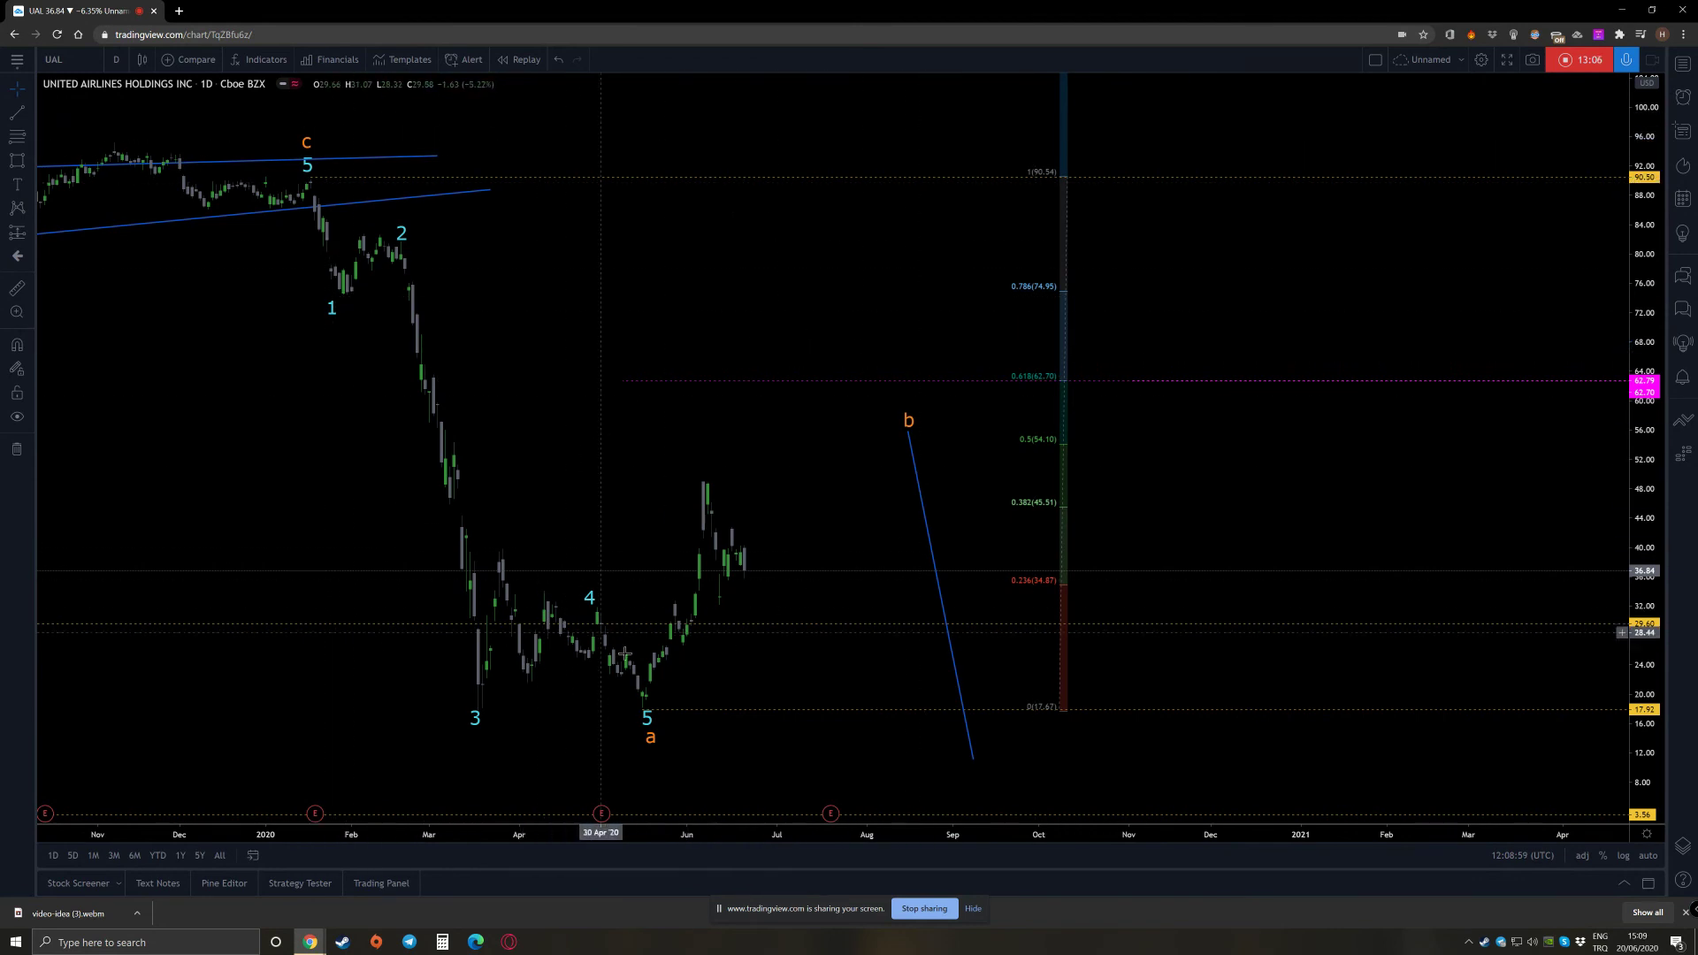
Copy the orange "b" label to the lower end of the falling trend line and change the copy's text to "c"
click(908, 421)
drag(1011, 651, 1011, 788)
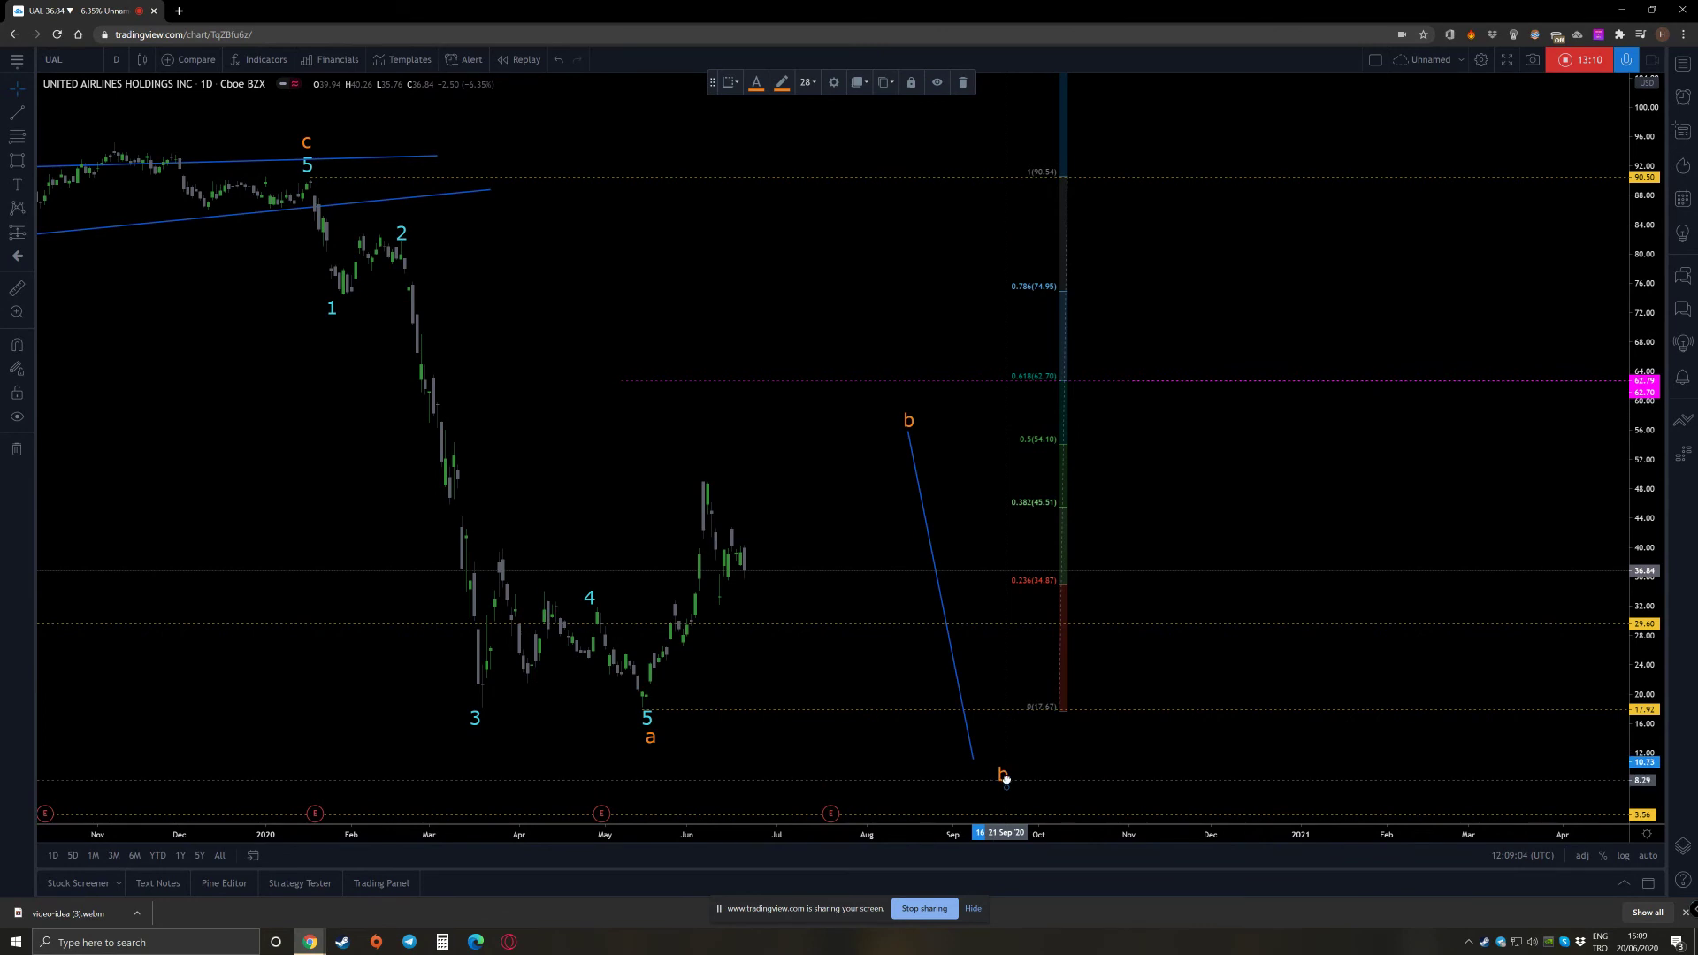
double_click(1003, 777)
text(c)
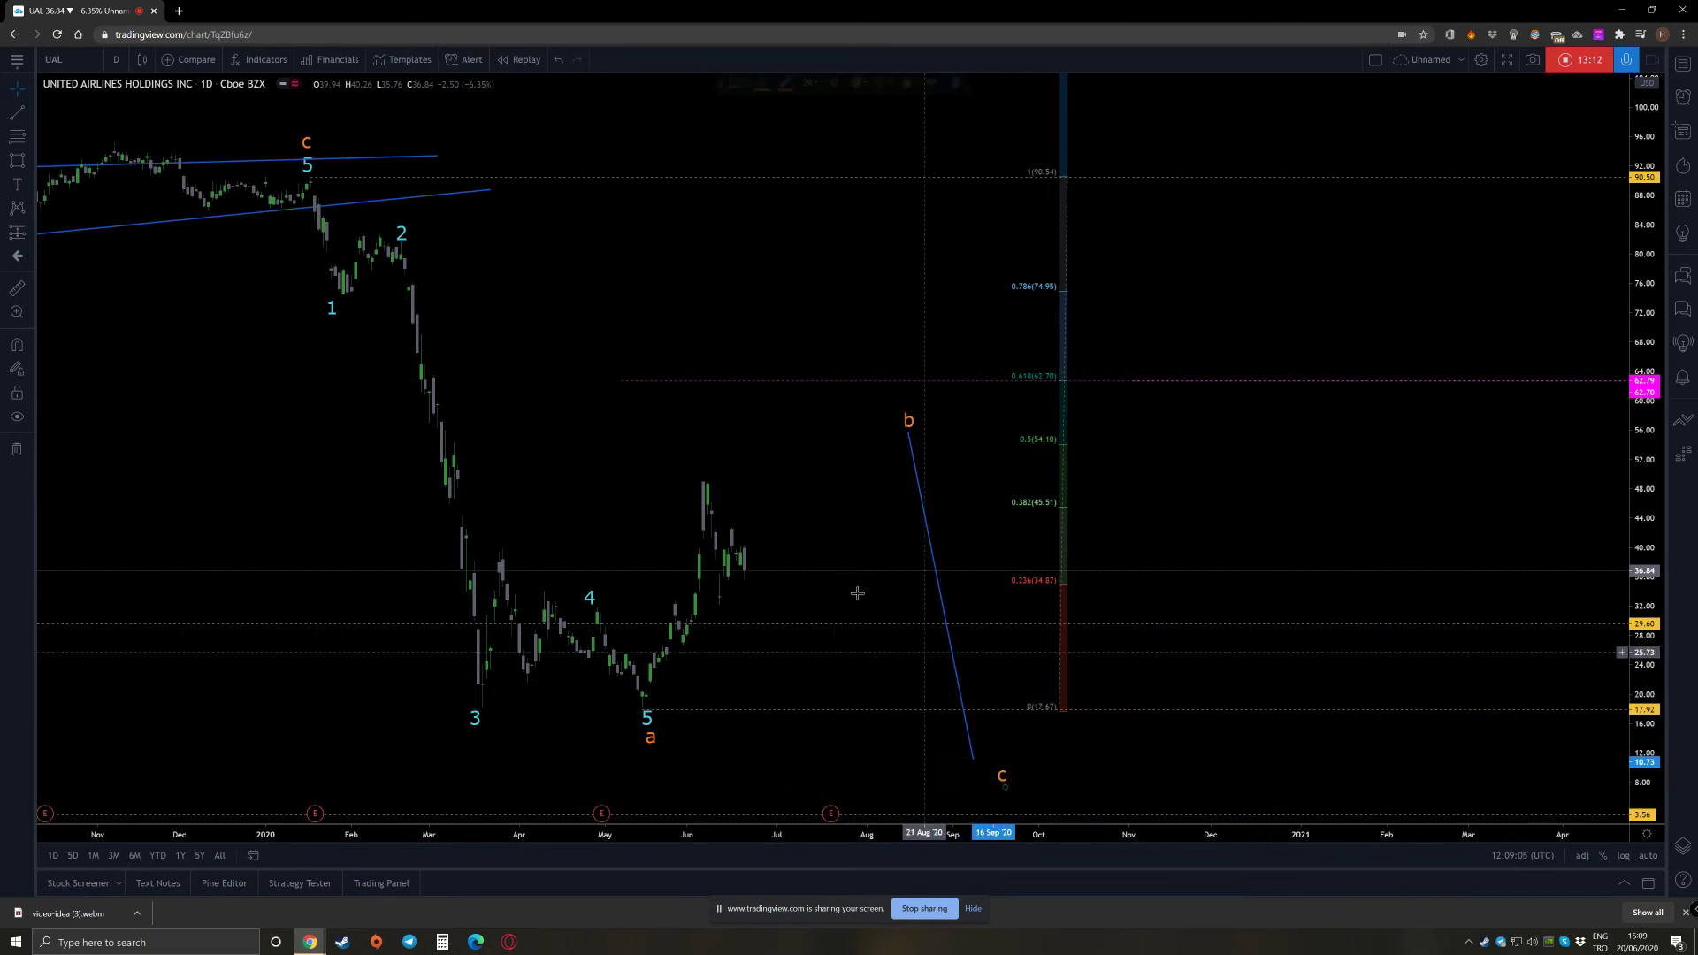
click(932, 652)
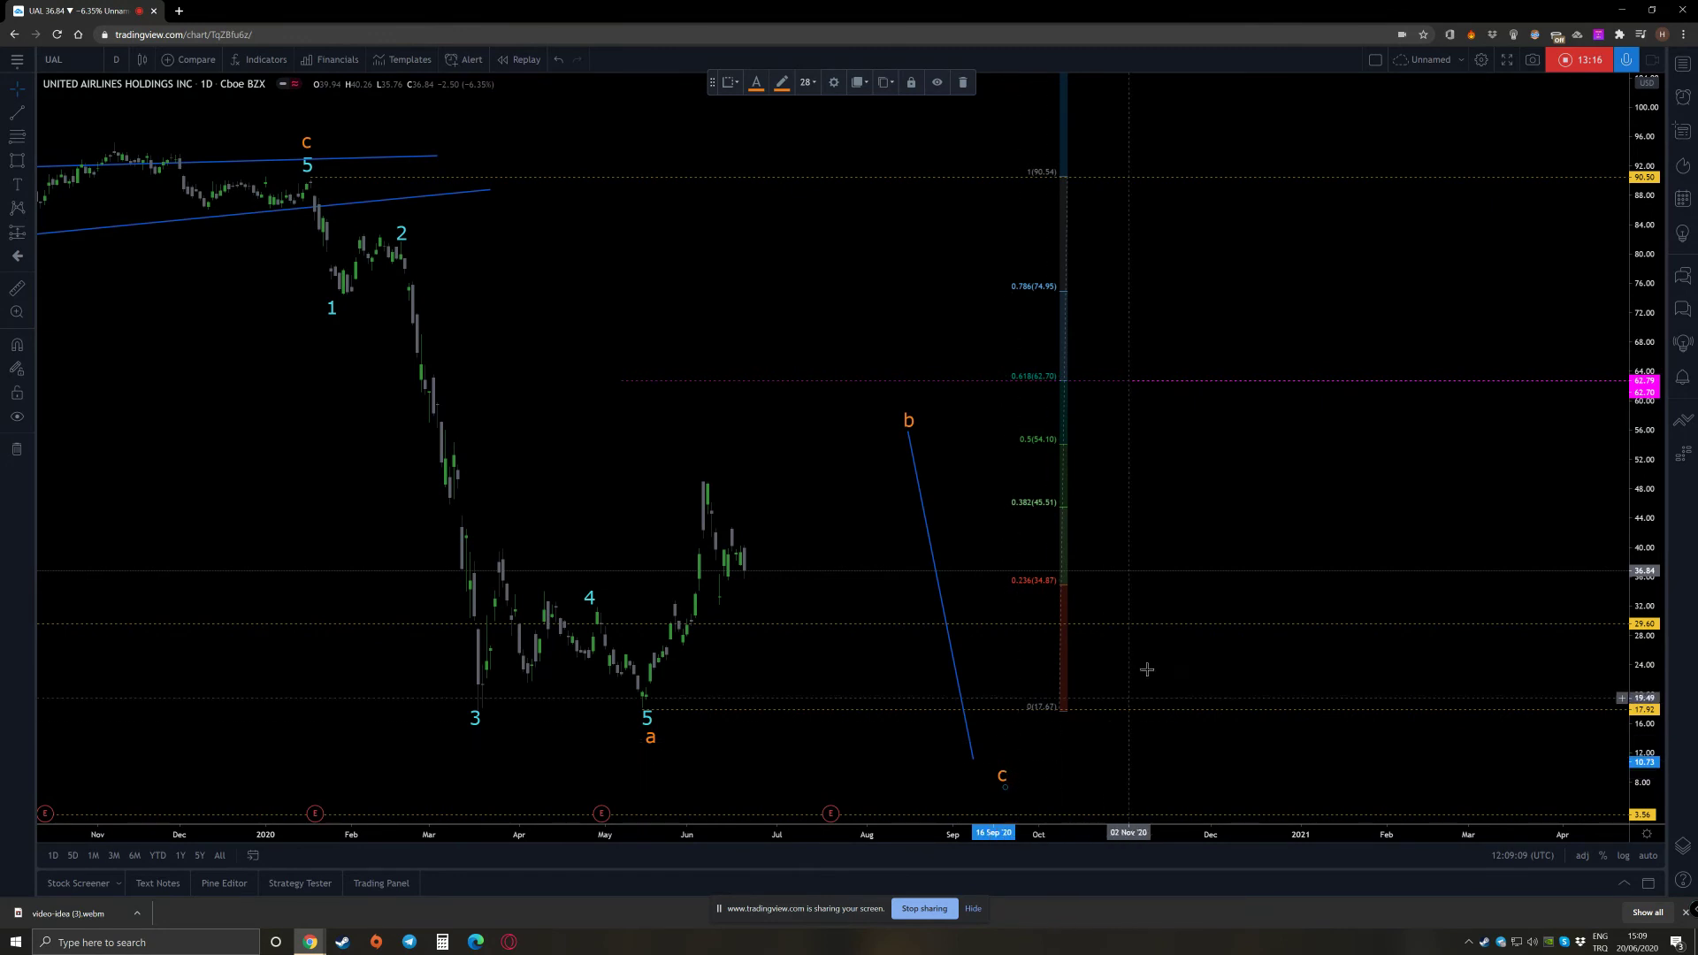
Draw a rising trend line from about 8.38 in early November 2020 to about 79.78 in mid-January 2021
click(16, 112)
click(1136, 779)
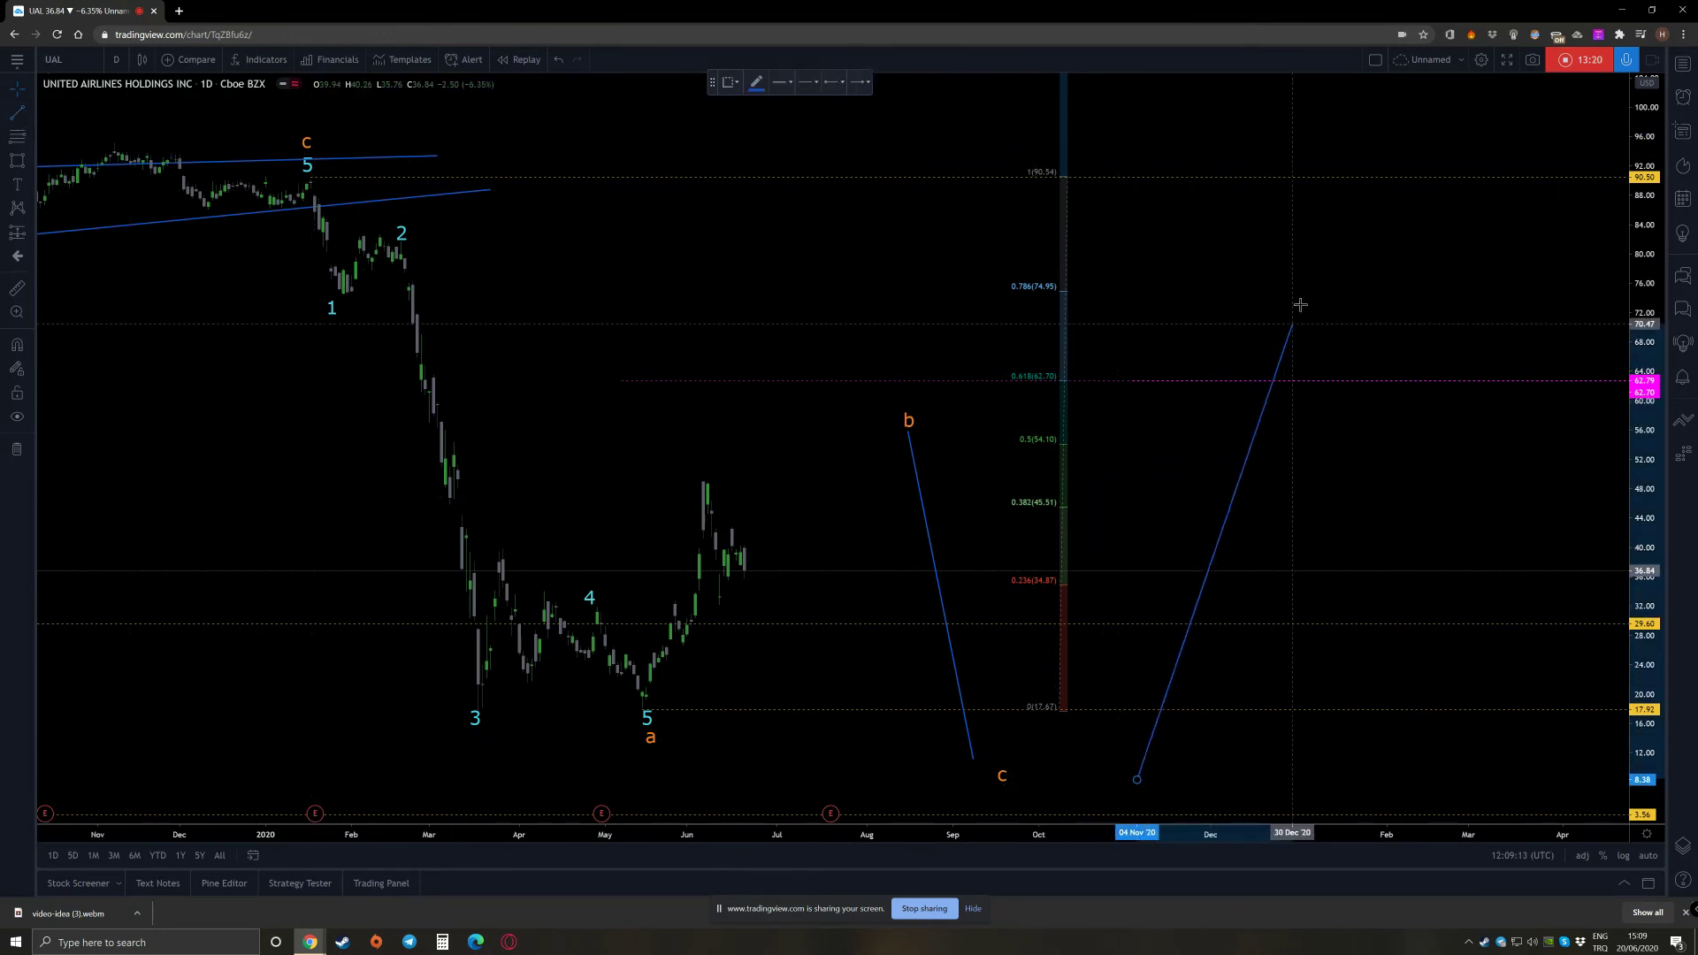
click(1329, 255)
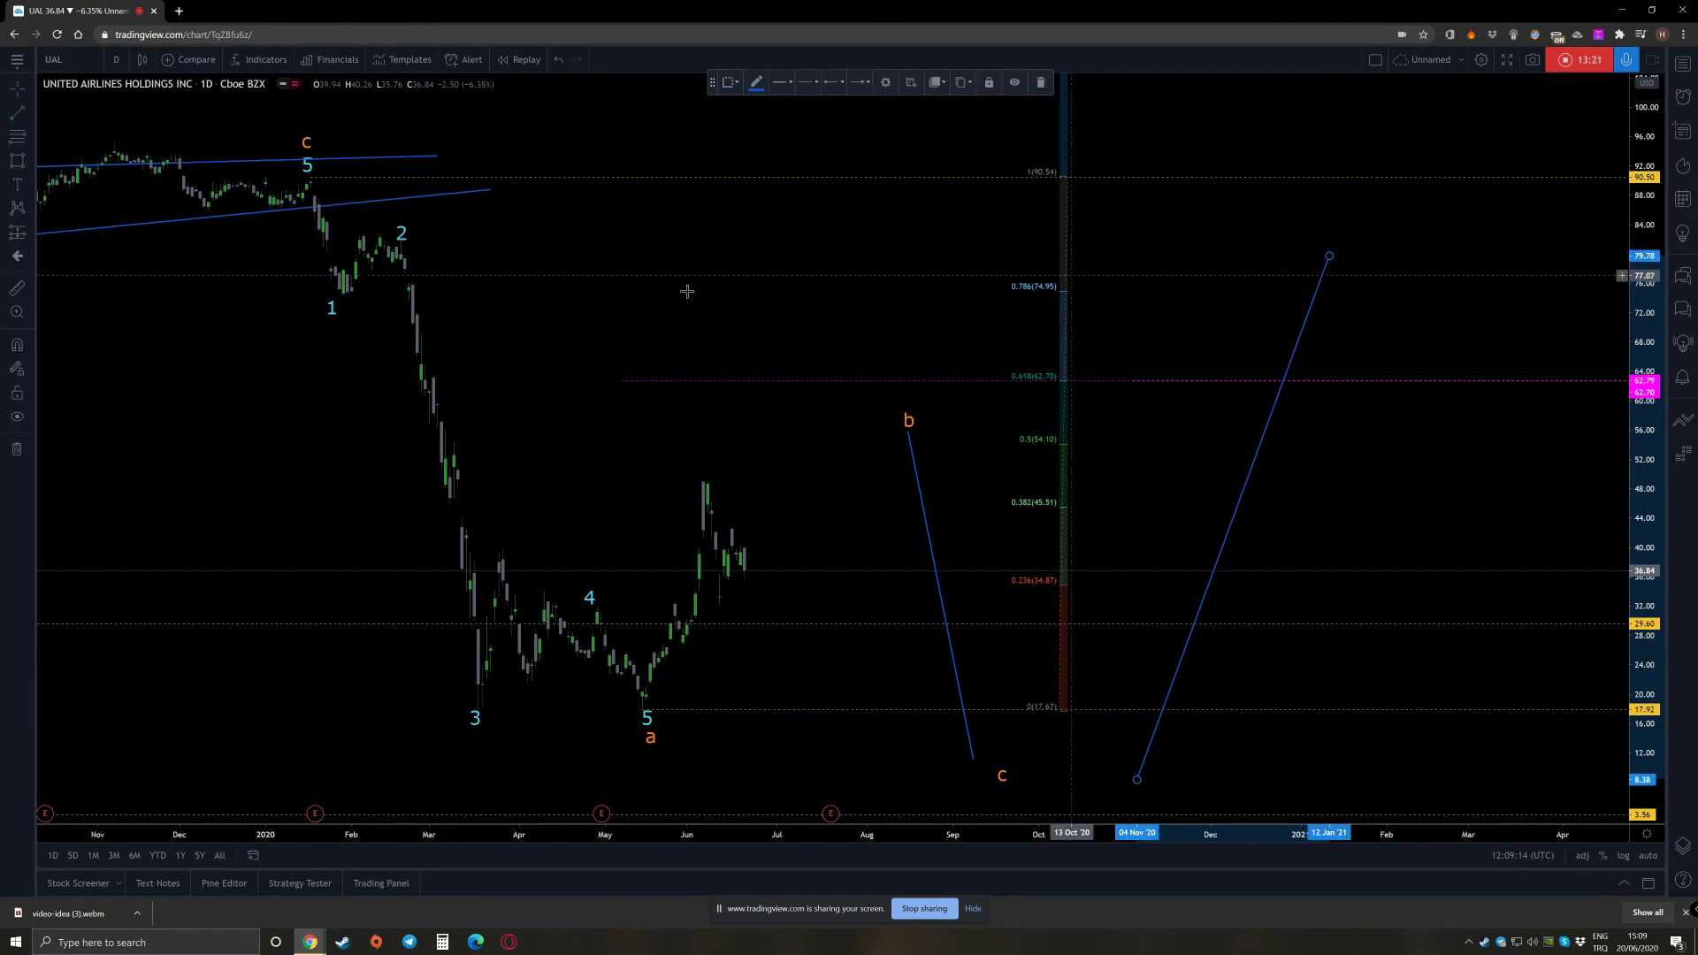
Add an orange "80%" text label beside the upper end of the rising trend line
click(17, 189)
click(1385, 252)
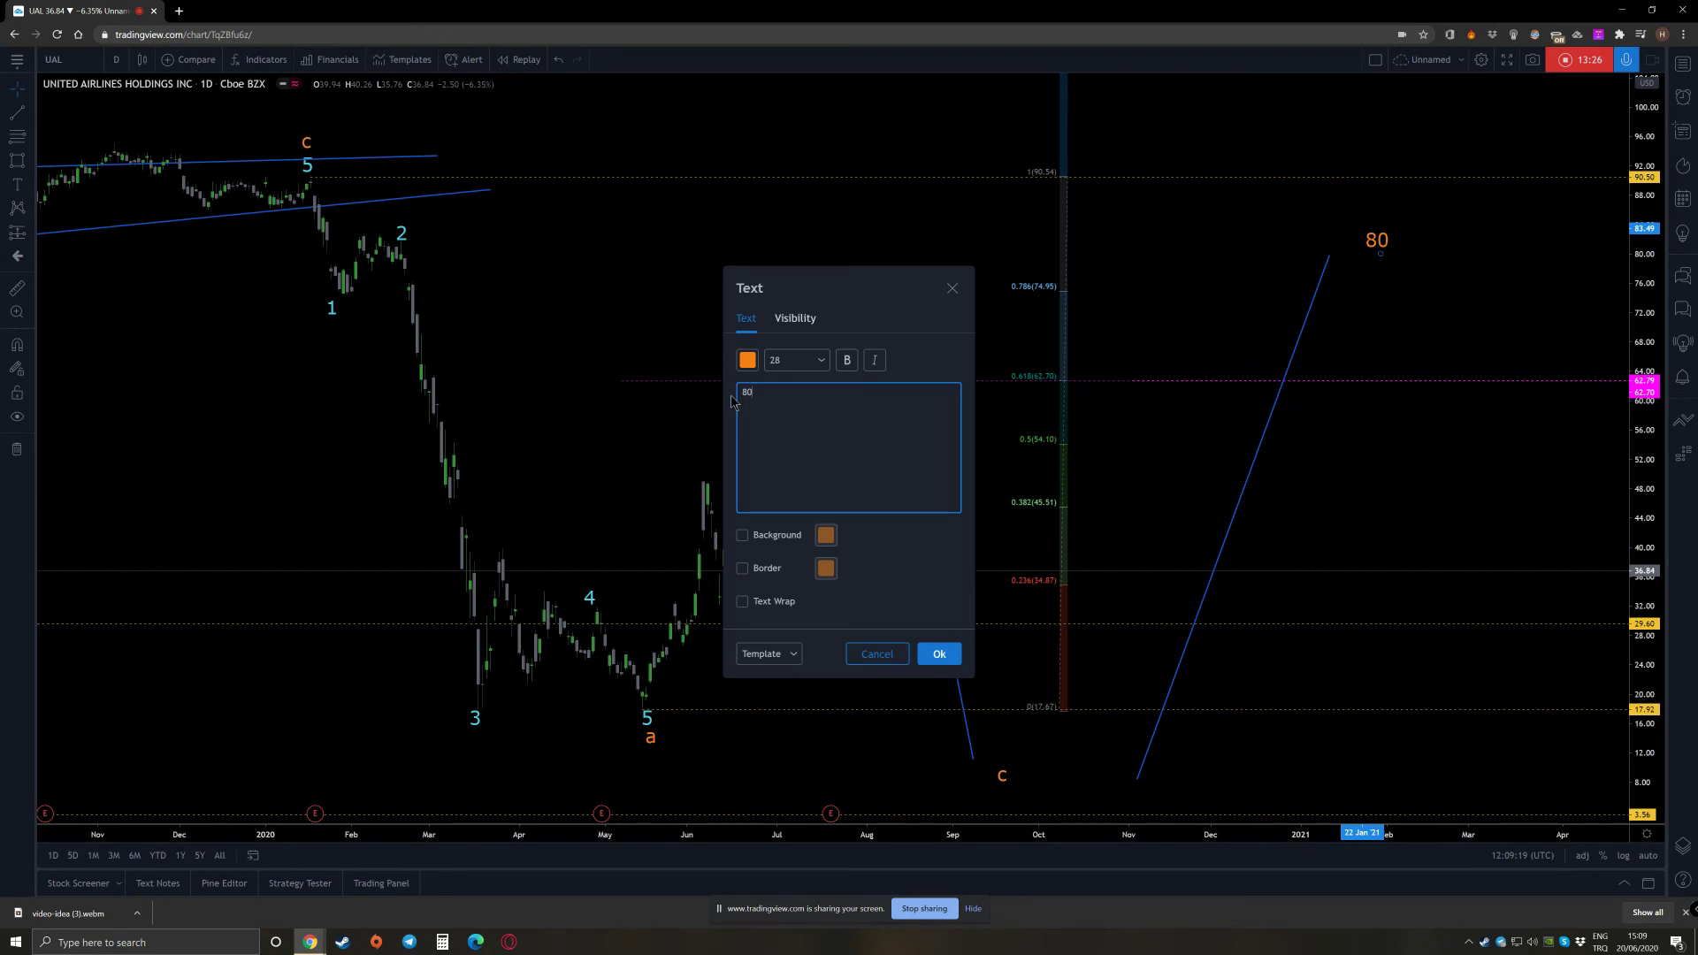
text(80%)
key(Return)
click(951, 661)
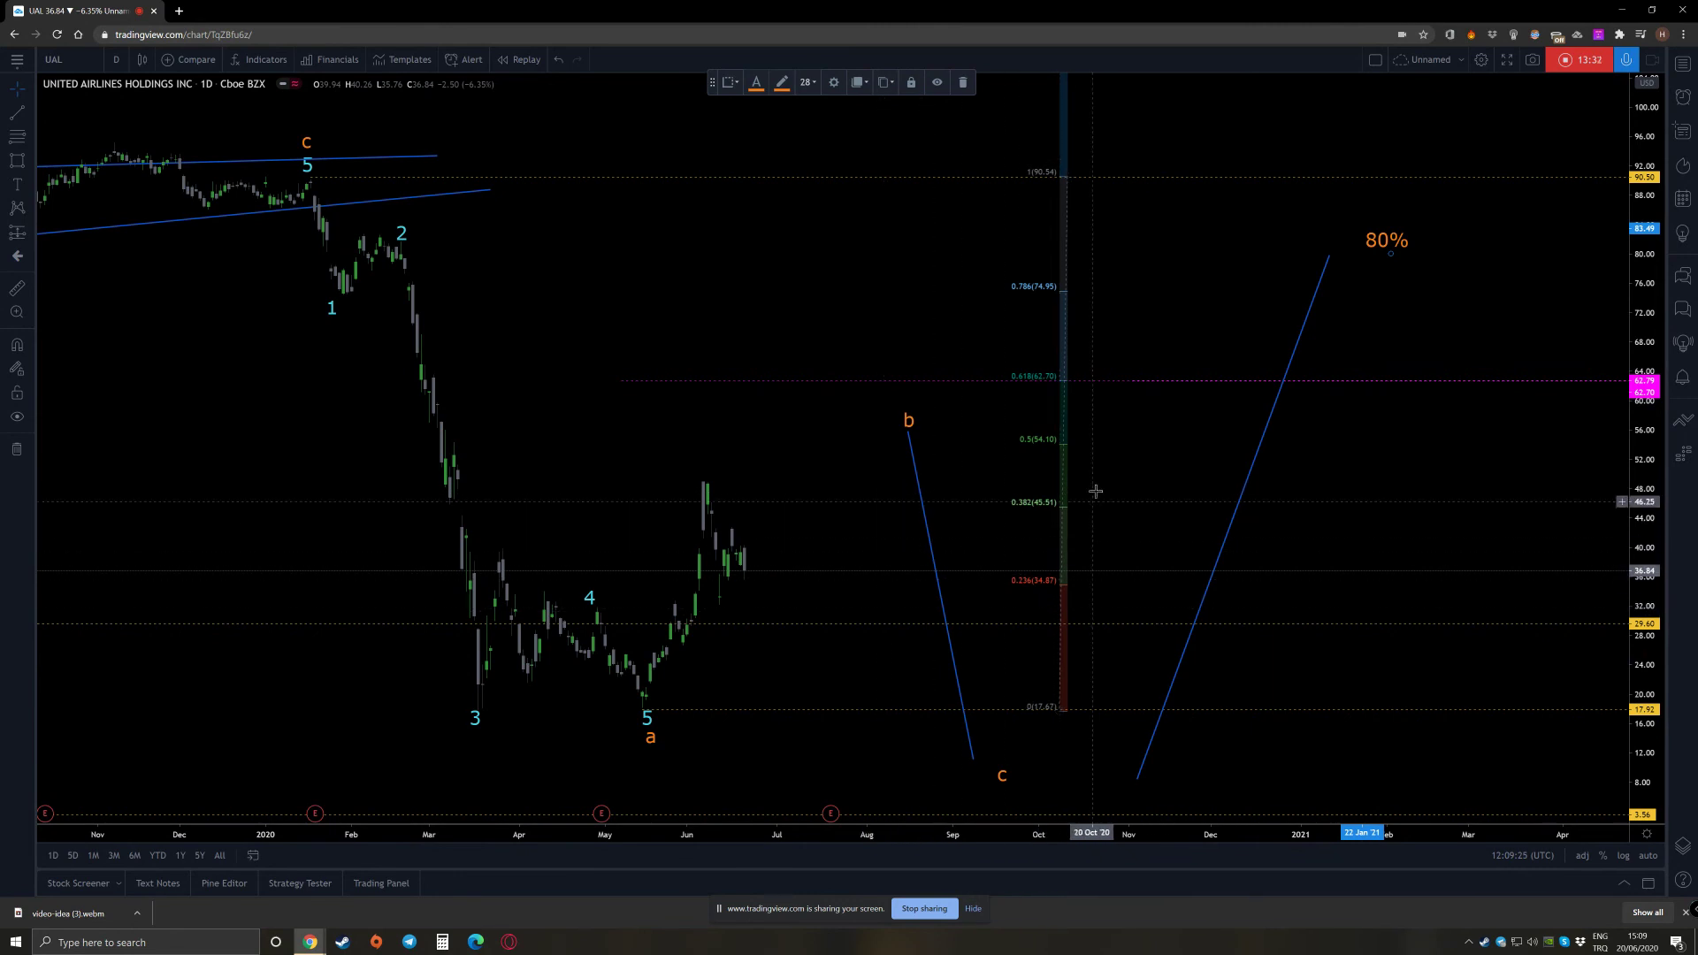
Draw a steep trend line from about 17.96 on 22 December 2020 up to about 90.18 on 20 November 2020, crossing the rising line
key(alt+t)
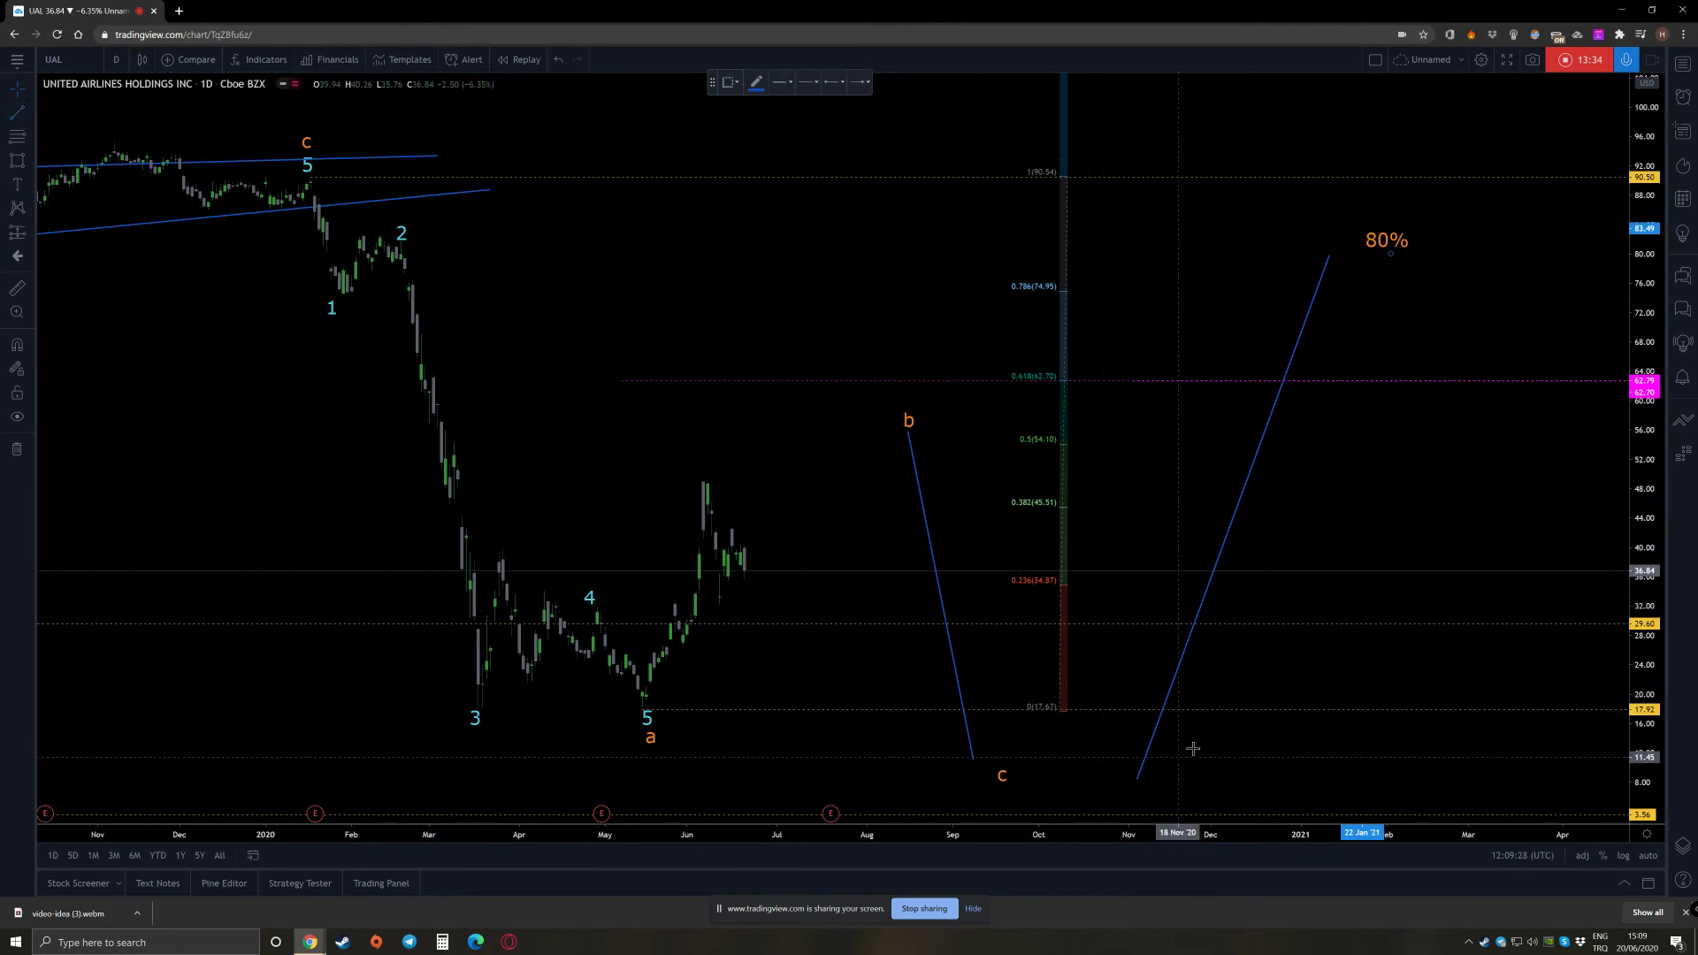
click(1272, 708)
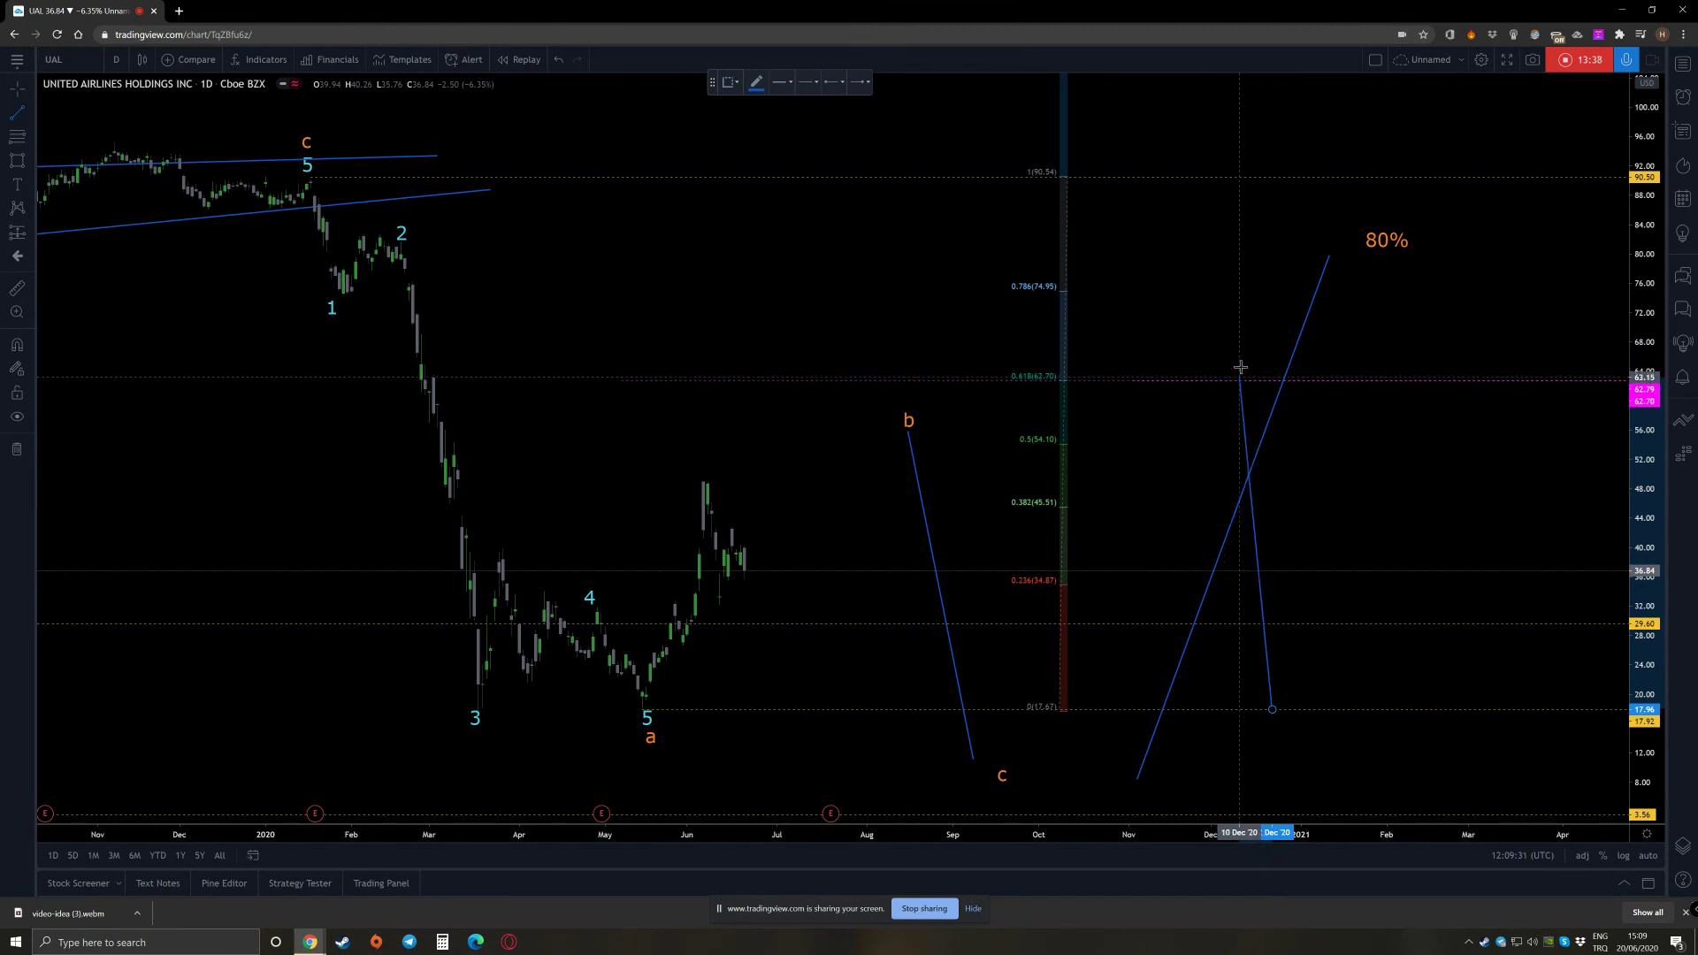
click(1184, 197)
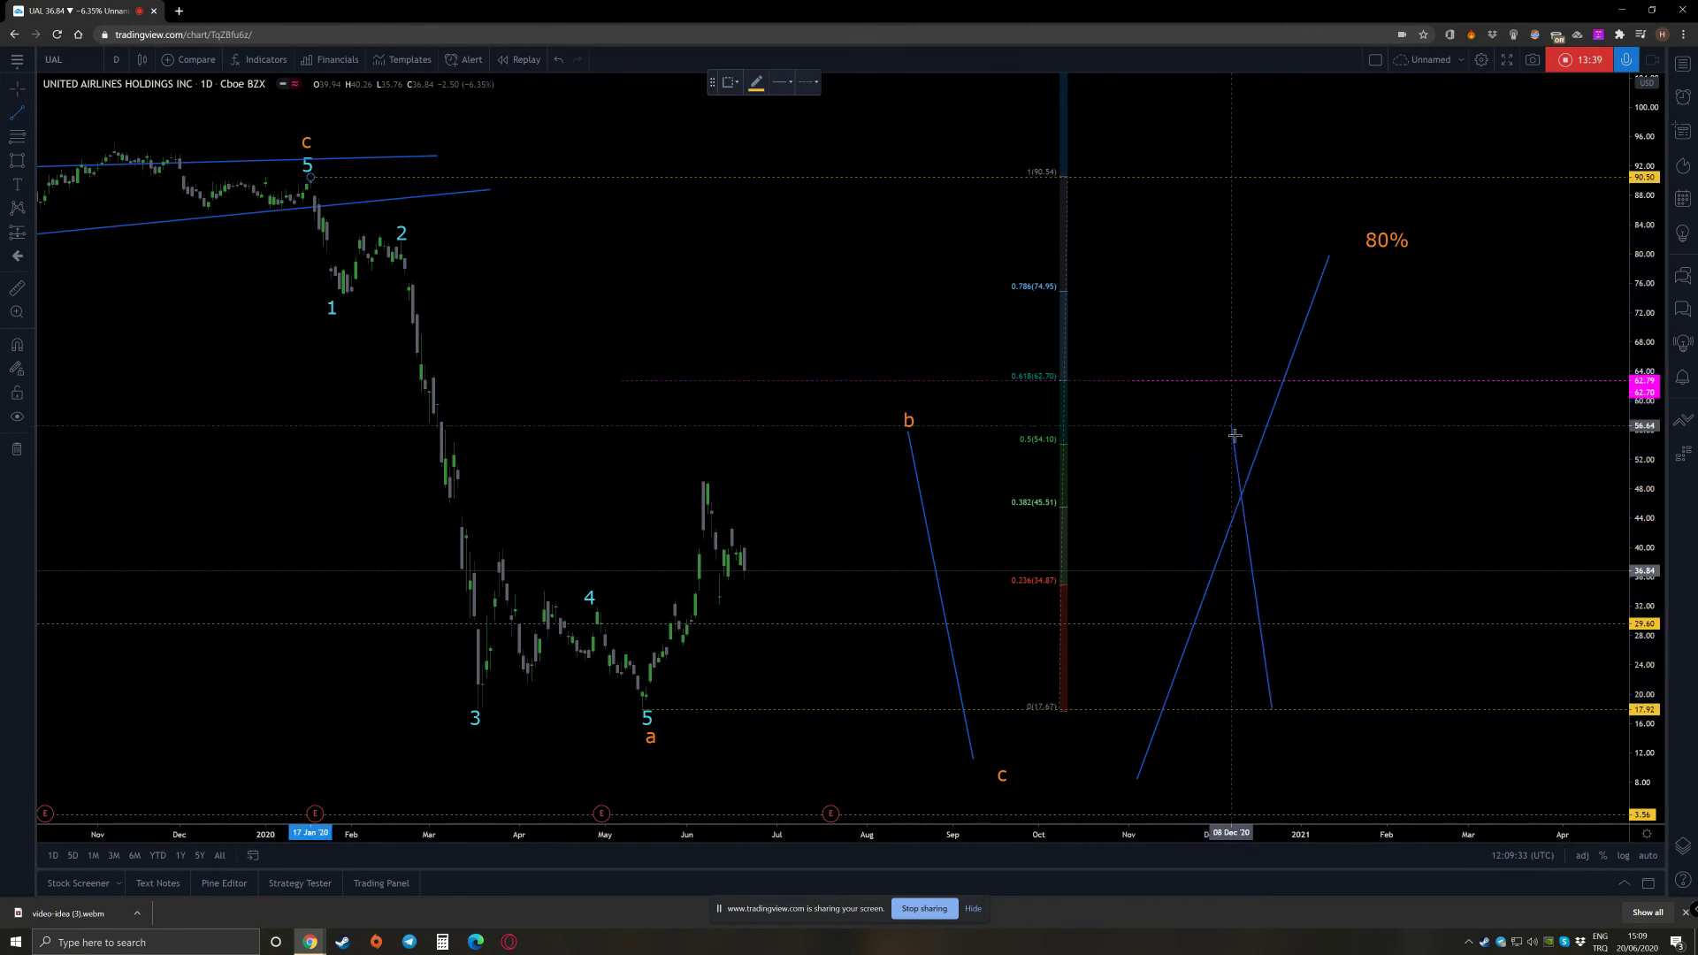
click(1186, 179)
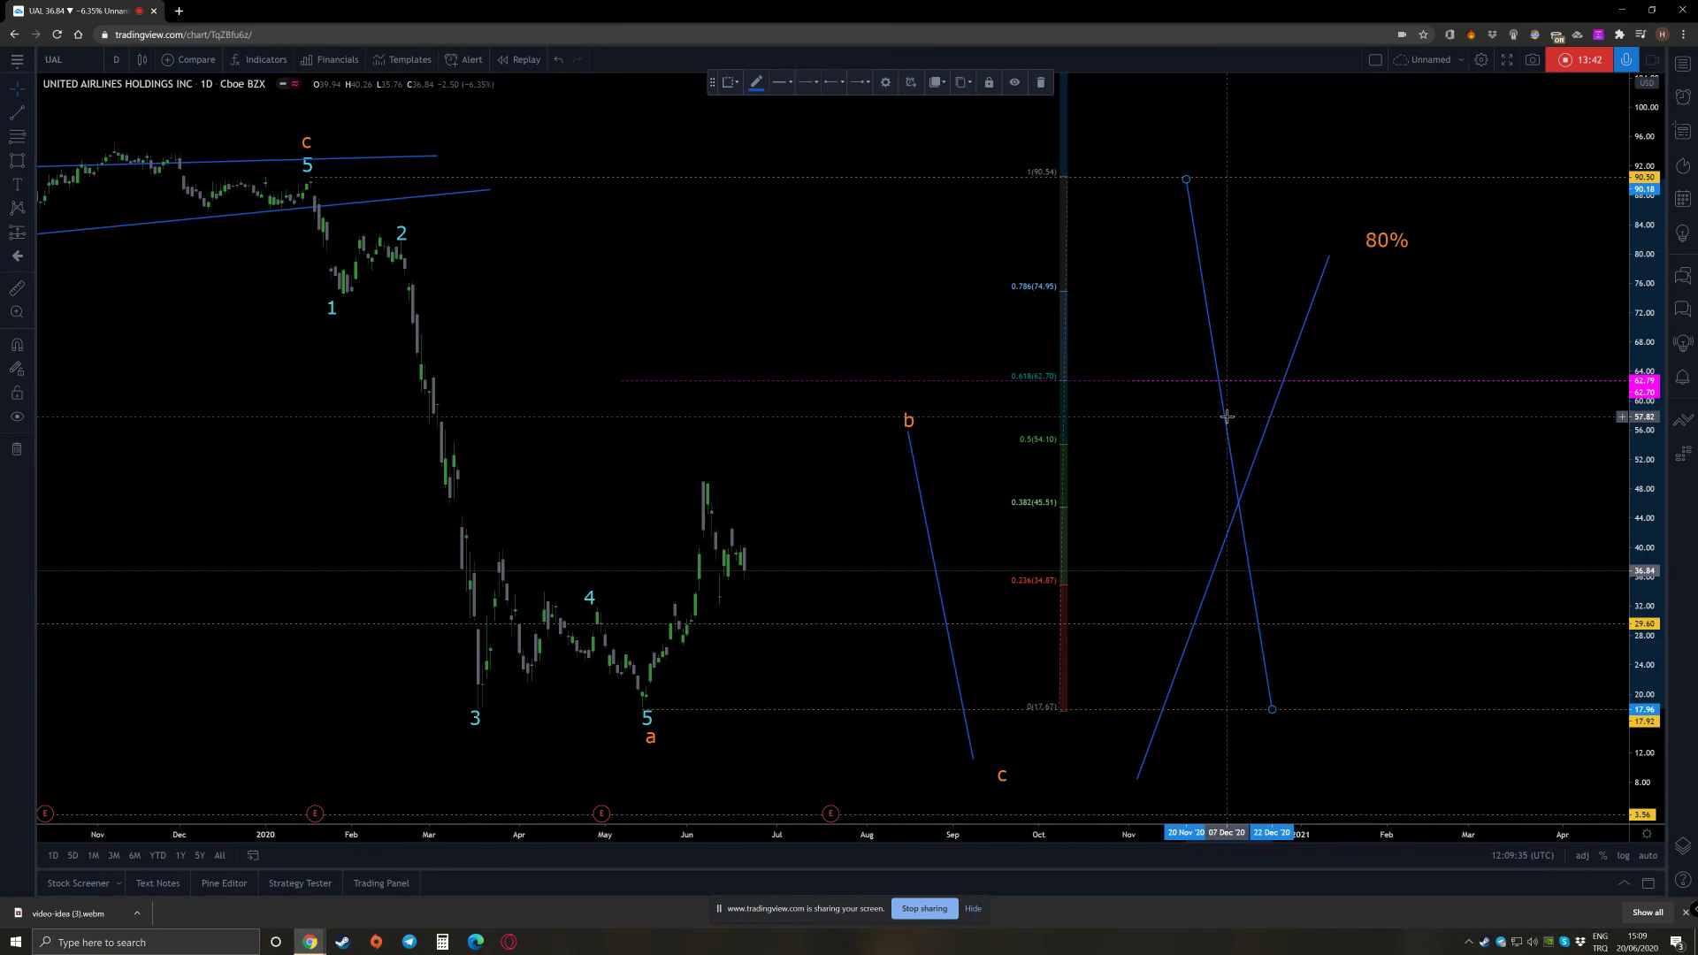
Move the steep falling trend line beside the projected b–c line to compare their lengths, and delete the moved line
drag(1225, 424, 980, 665)
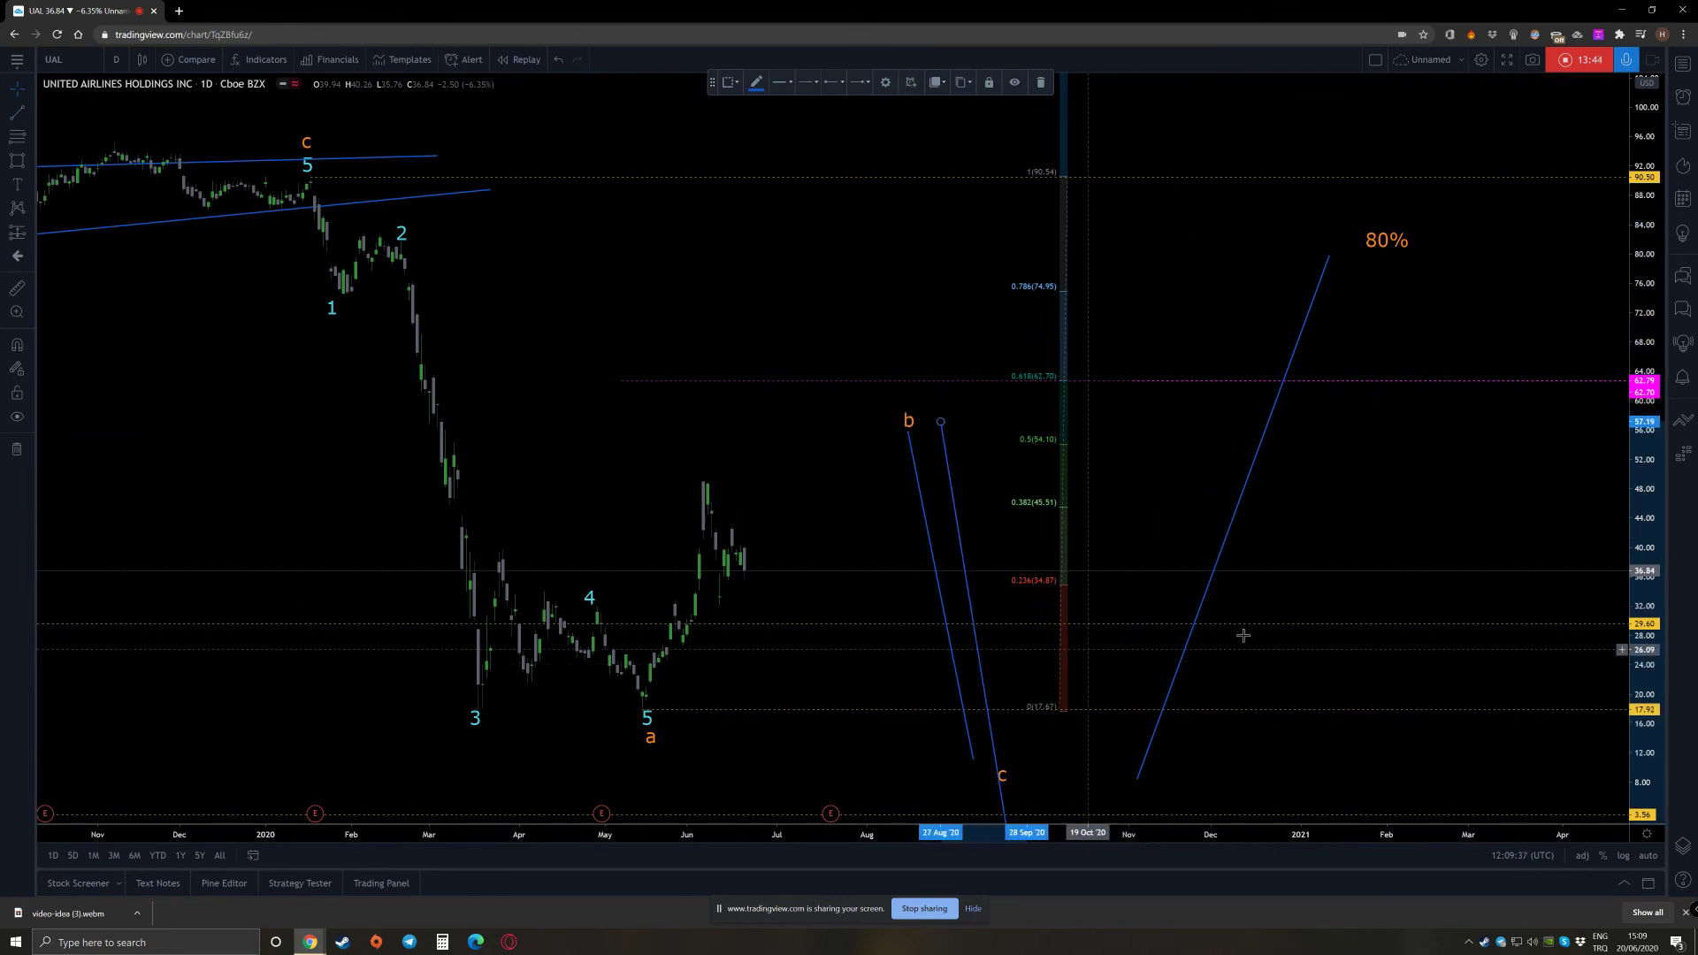
drag(1659, 546, 1652, 491)
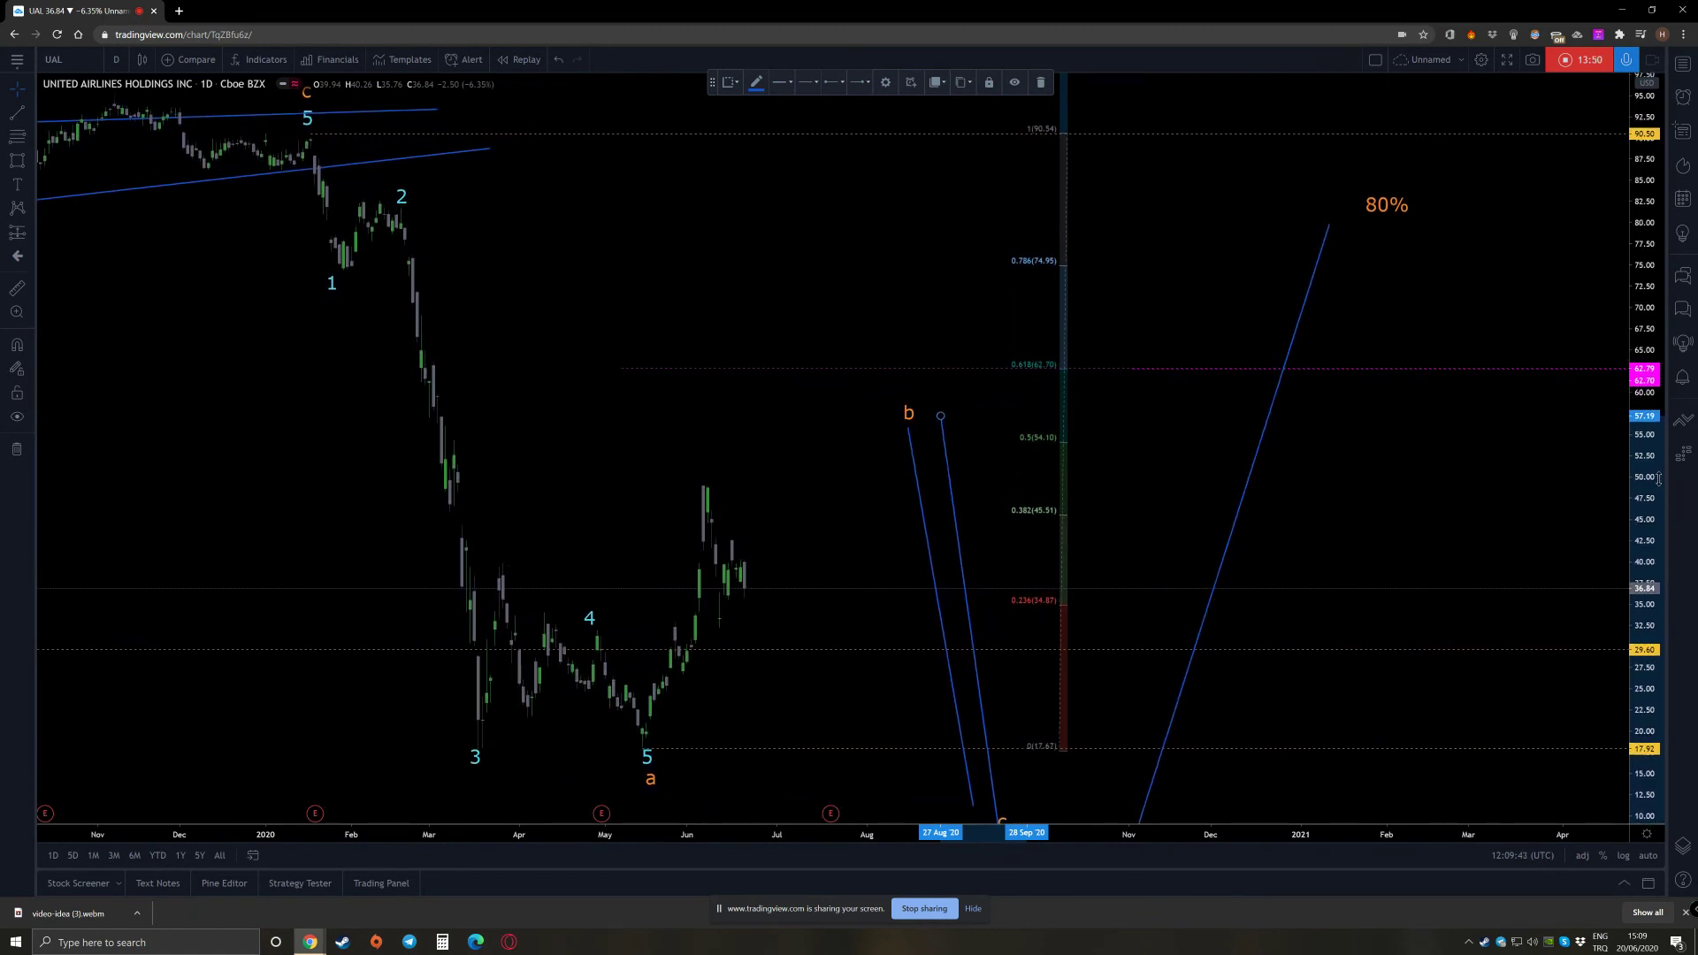
drag(957, 539, 1019, 346)
click(1040, 87)
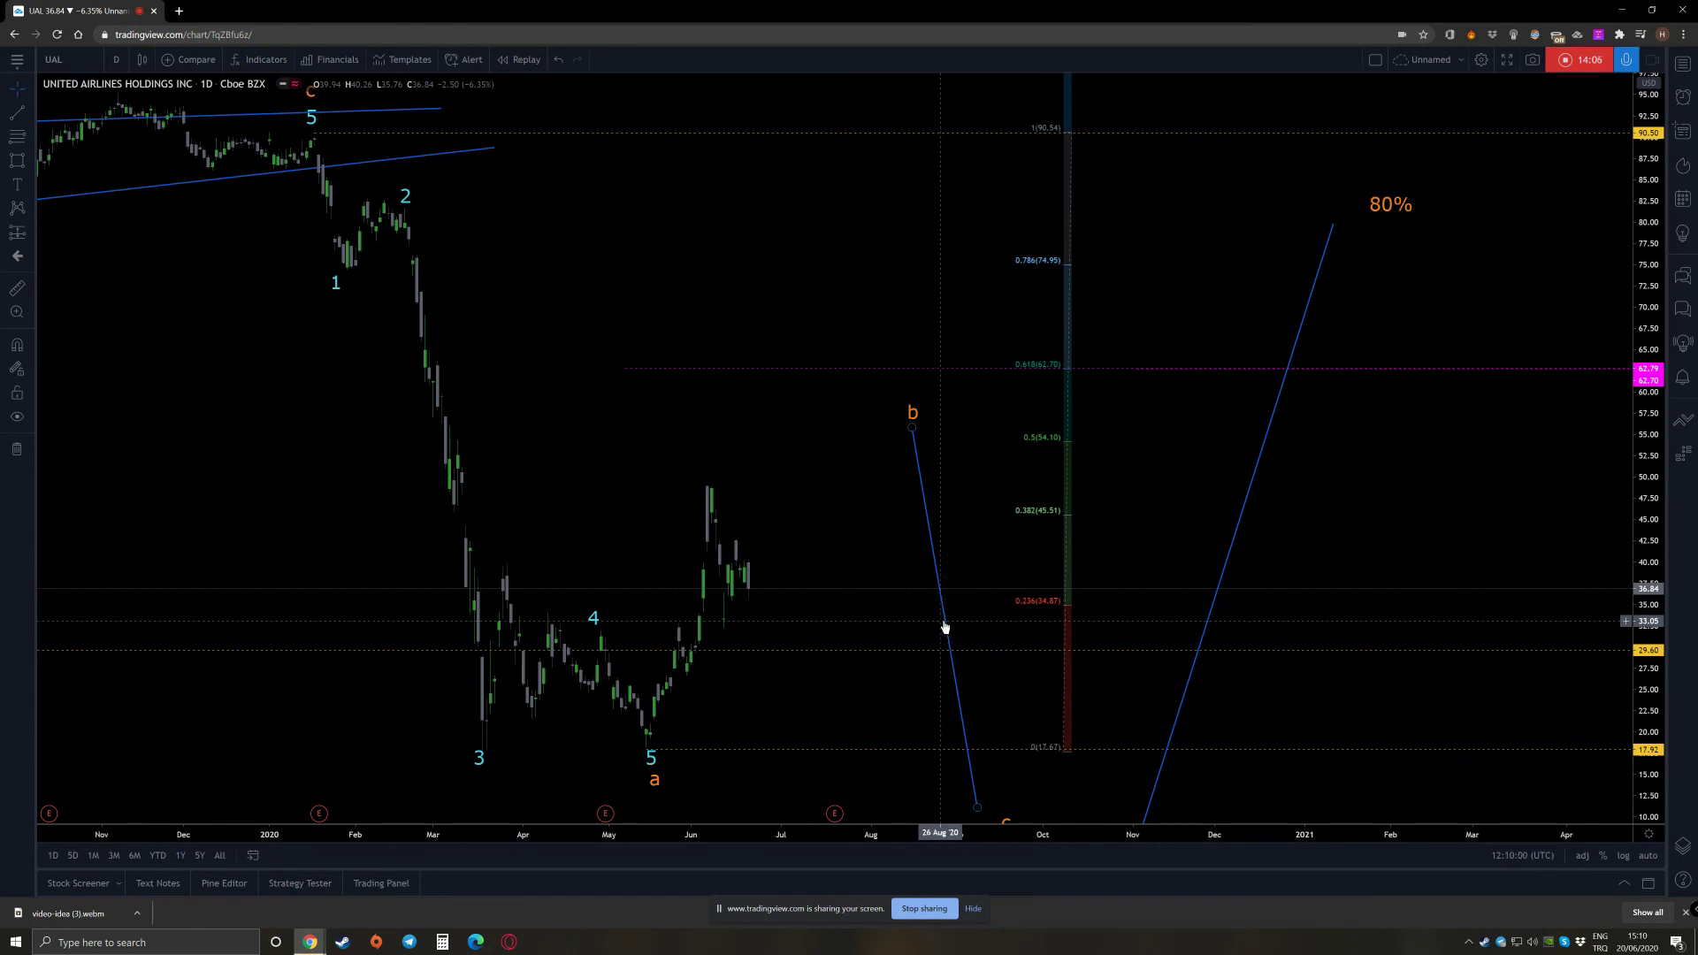
Switch the chart interval to 1 week and show the wave structure from 2007 through the projected 2020 a-b-c correction
scroll(800, 473, down, 1)
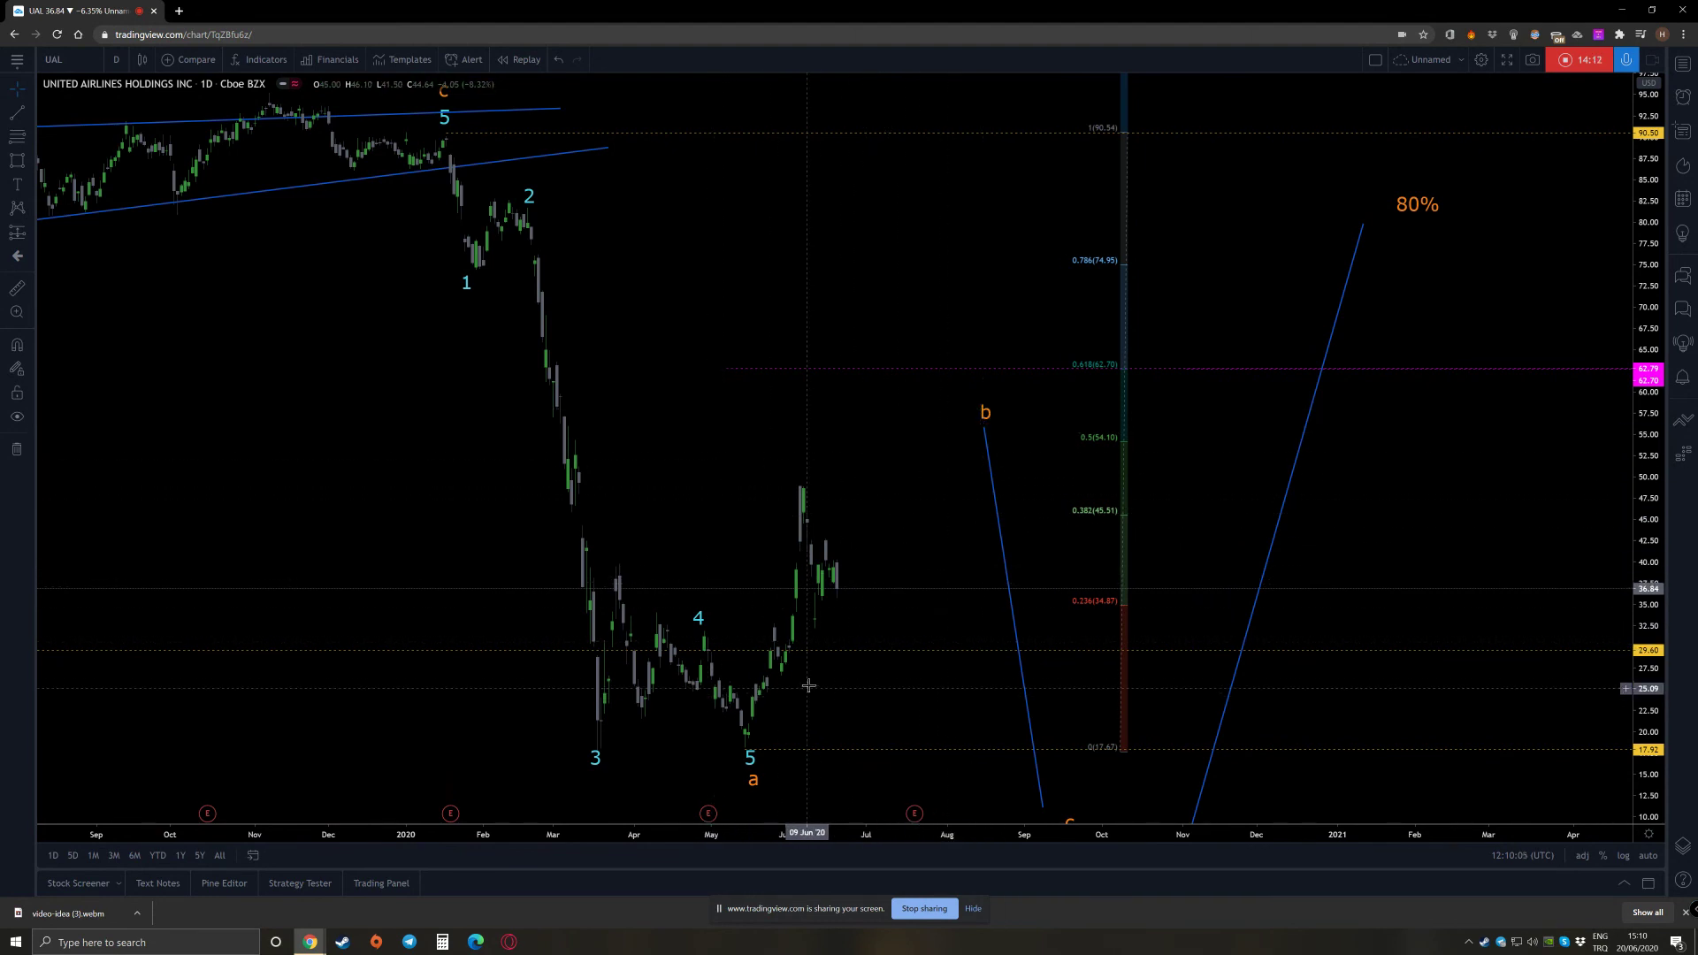
scroll(812, 679, up, 1)
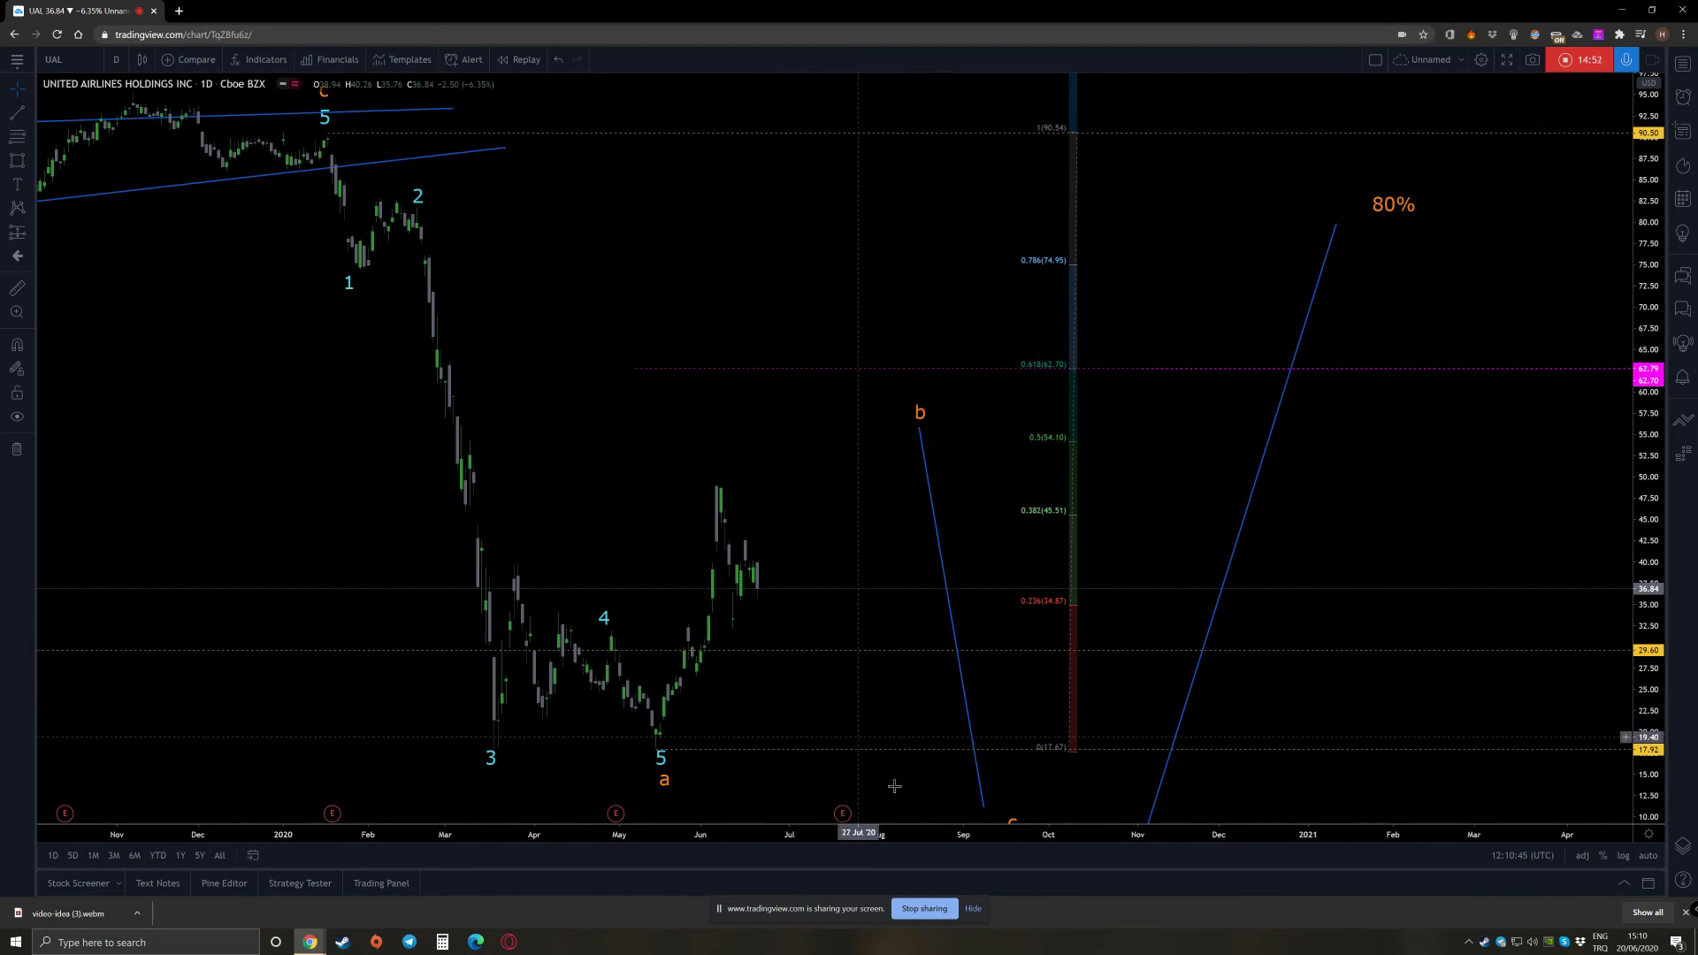
scroll(681, 340, down, 3)
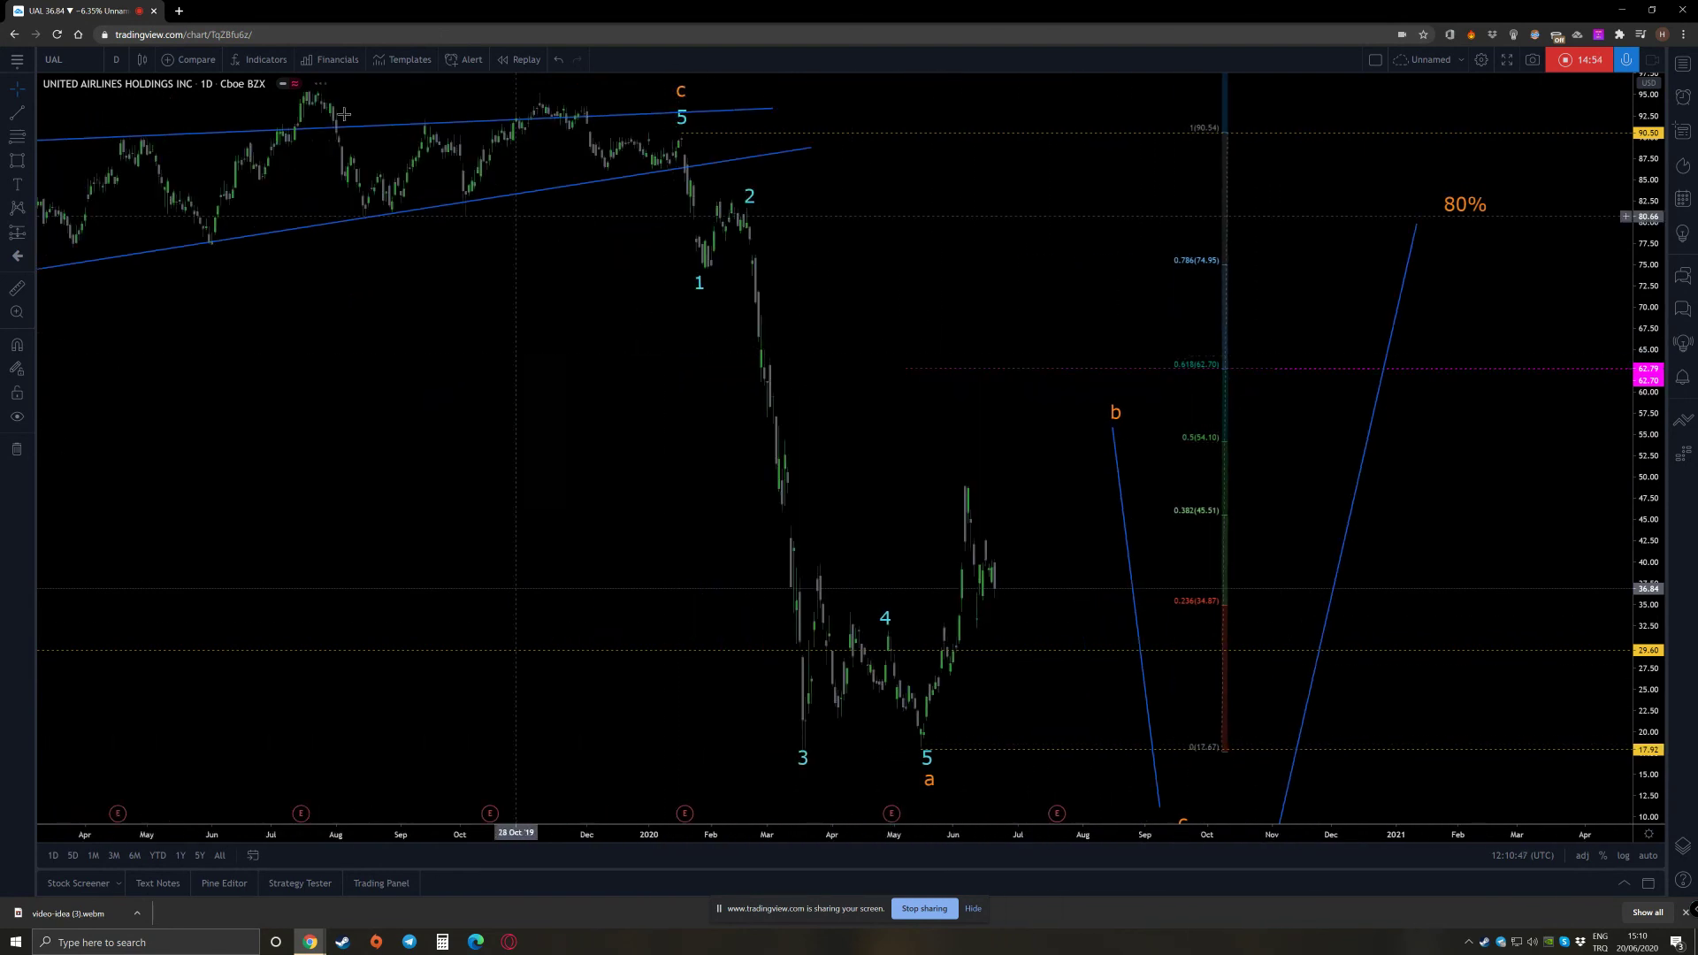
click(116, 61)
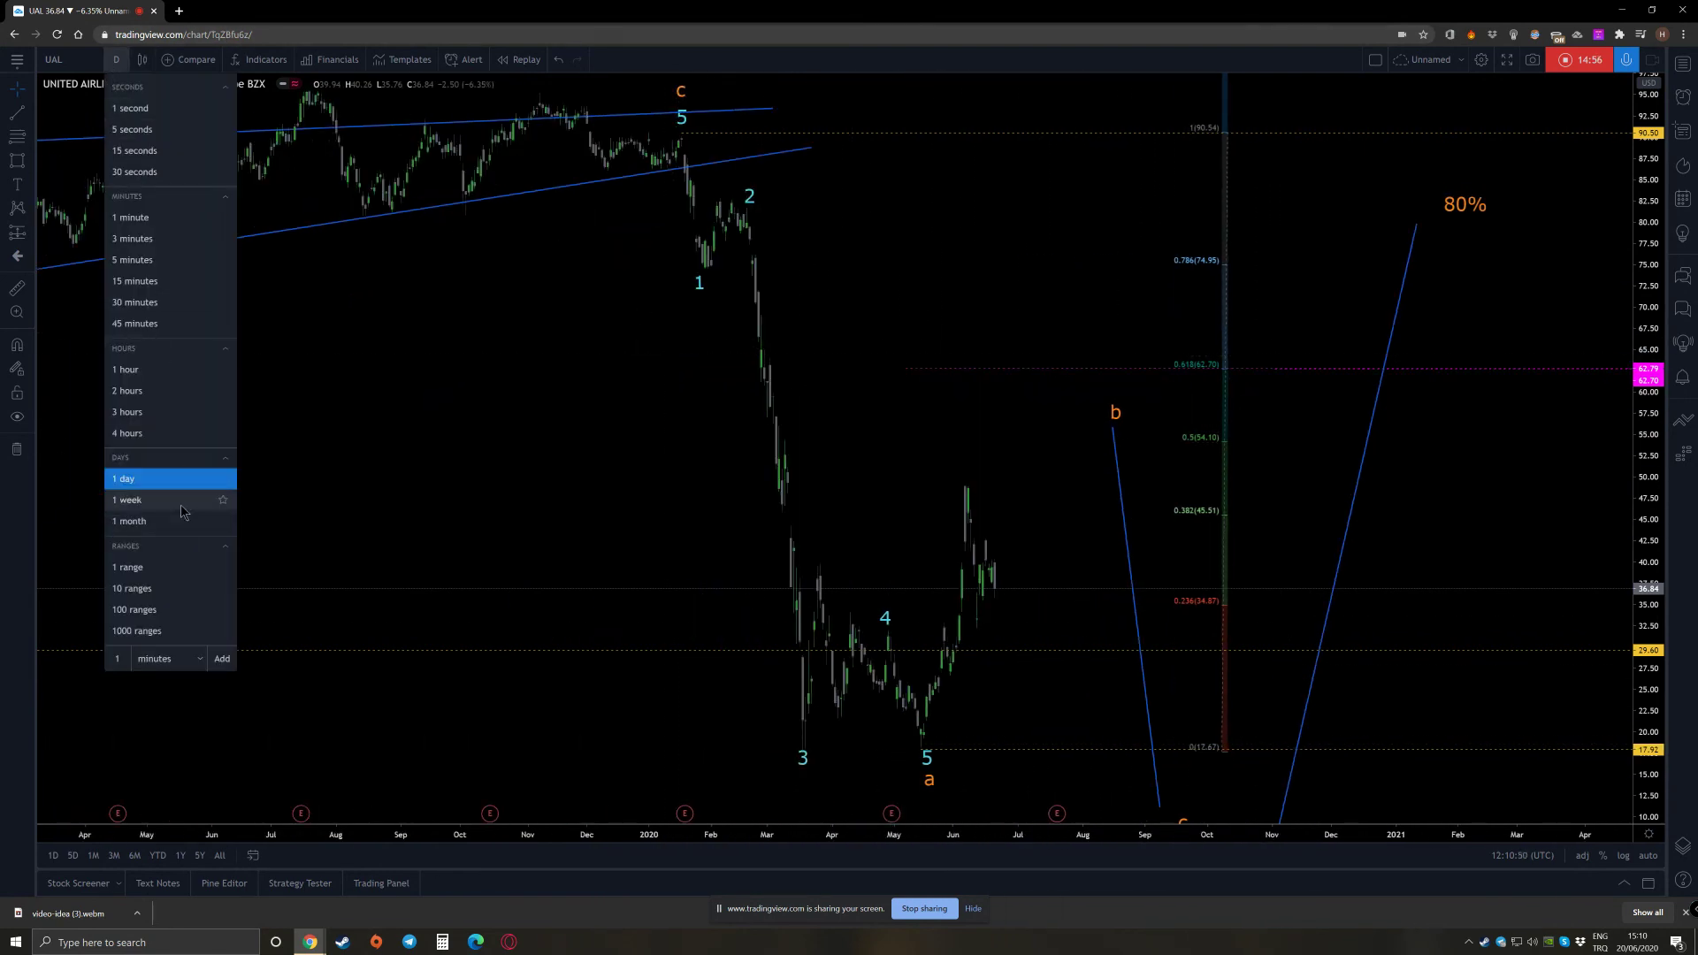
click(183, 511)
scroll(865, 500, down, 5)
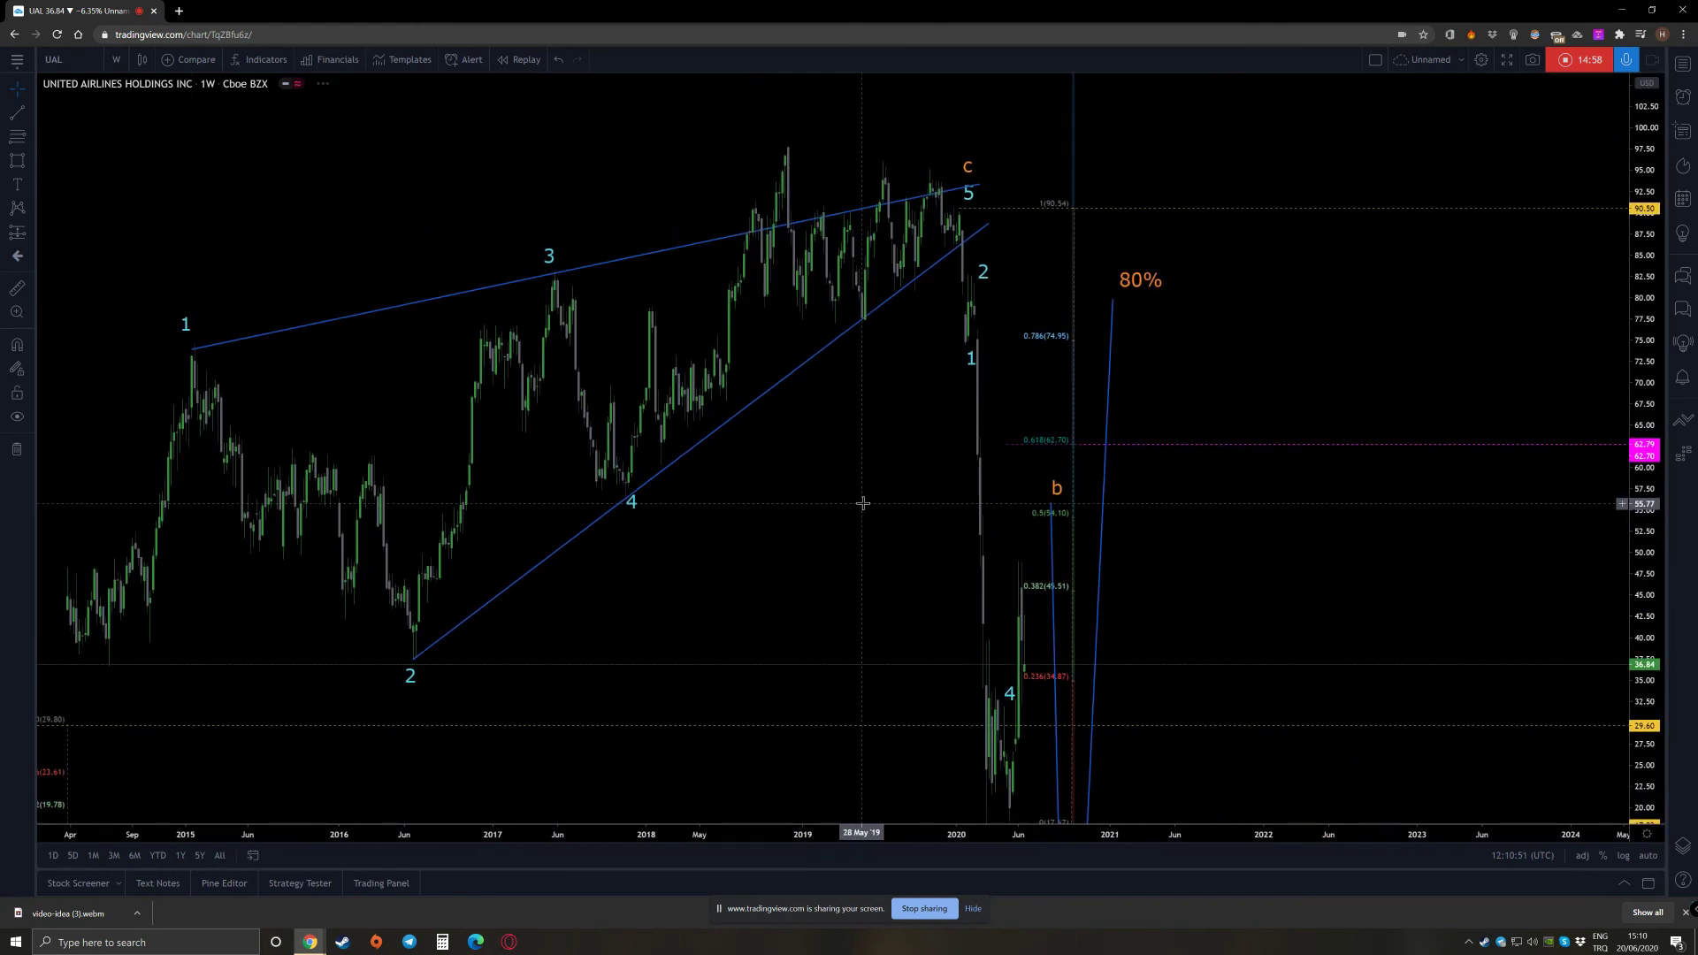
scroll(1168, 580, down, 2)
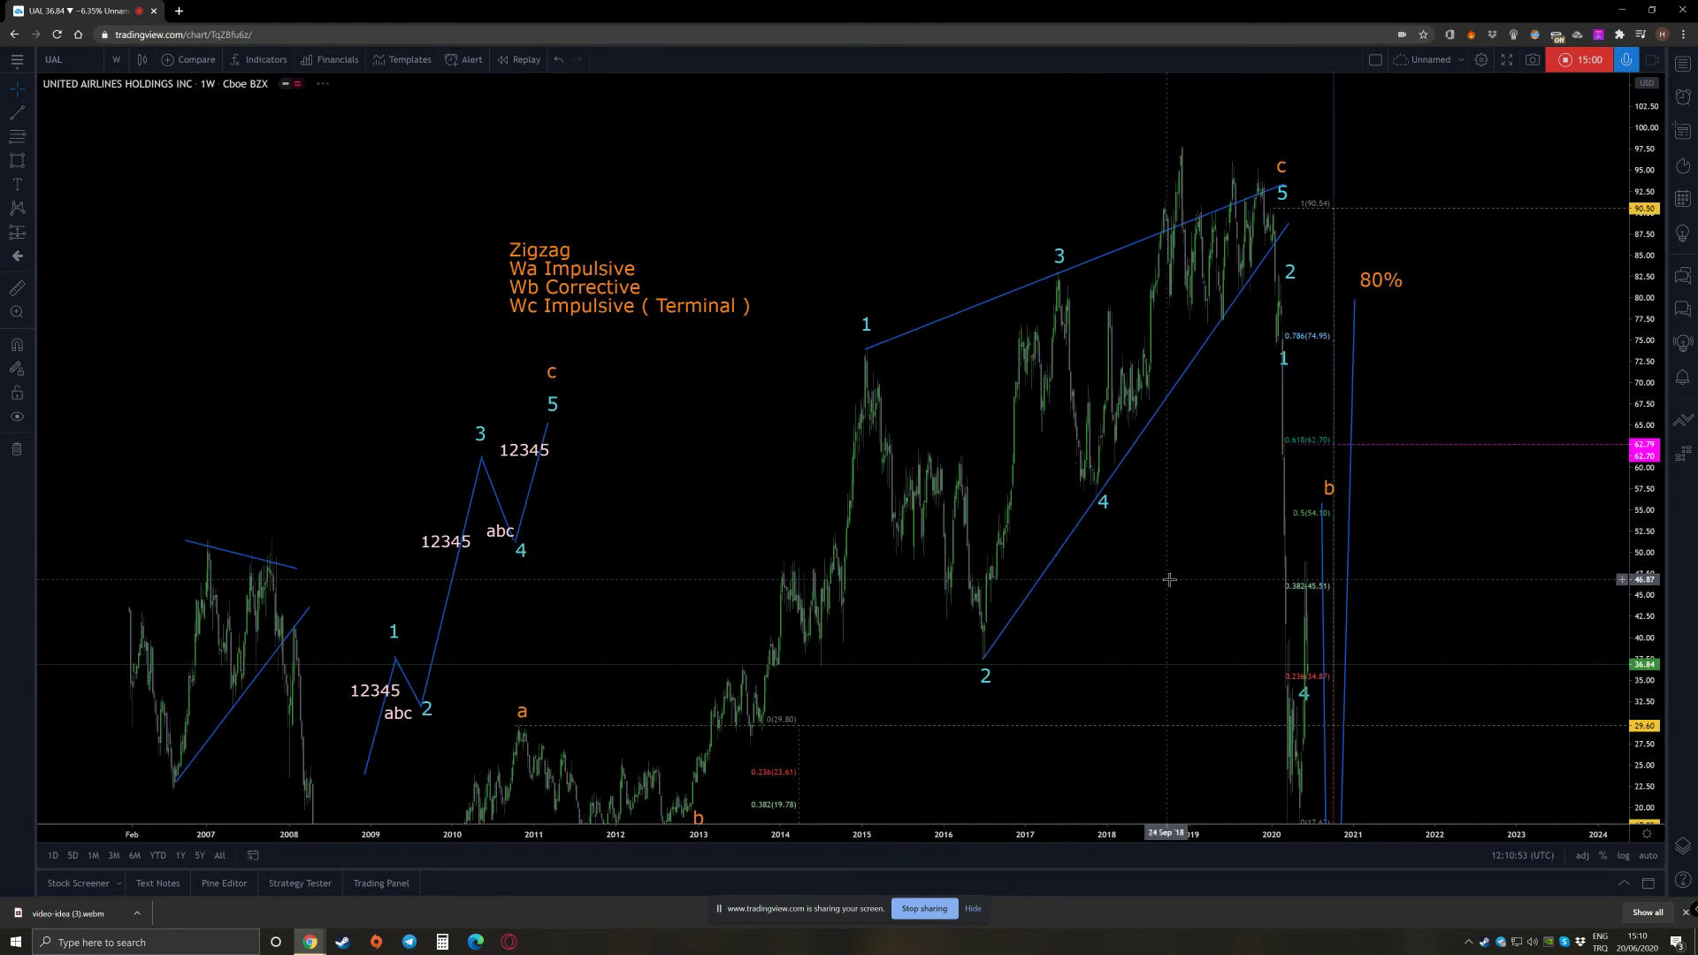
drag(1180, 555, 971, 452)
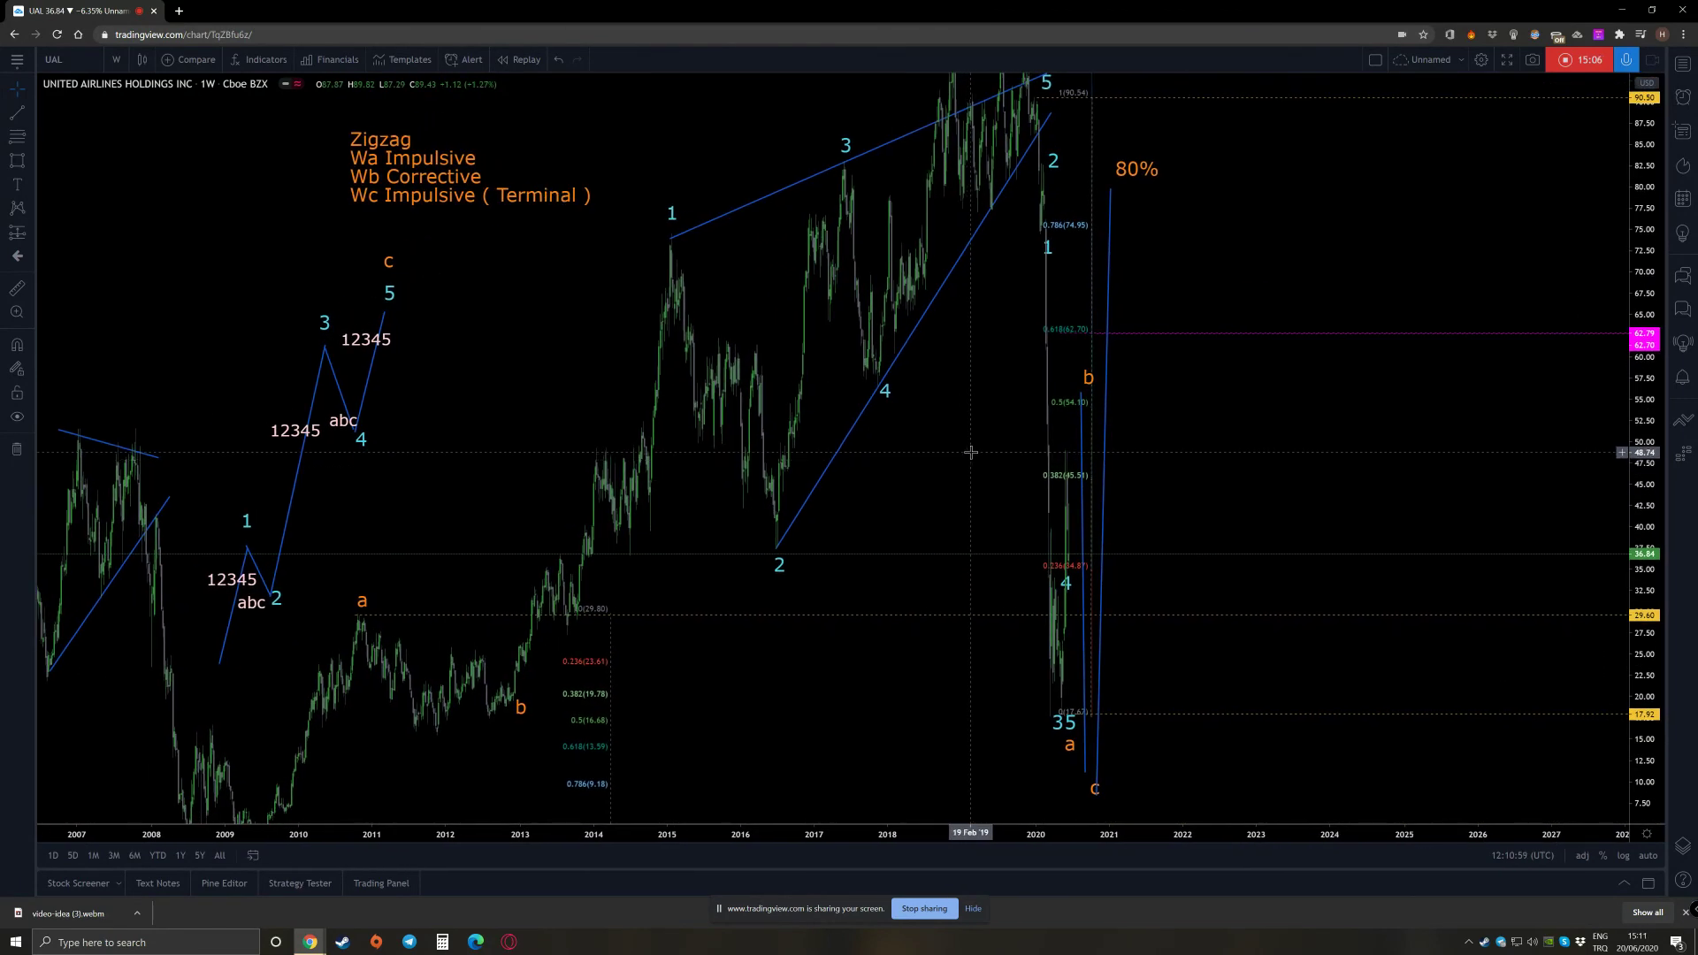